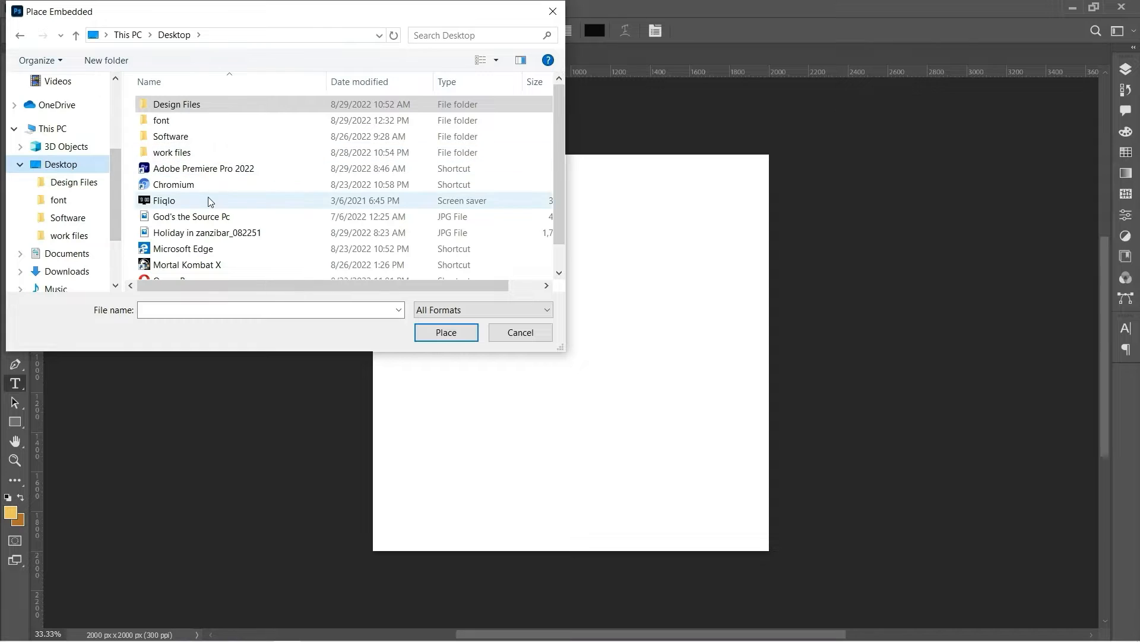
# Place the bokeh microphone photo from Desktop > work files onto the canvas as an embedded layer
pyautogui.click(182, 156)
pyautogui.doubleClick(181, 156)
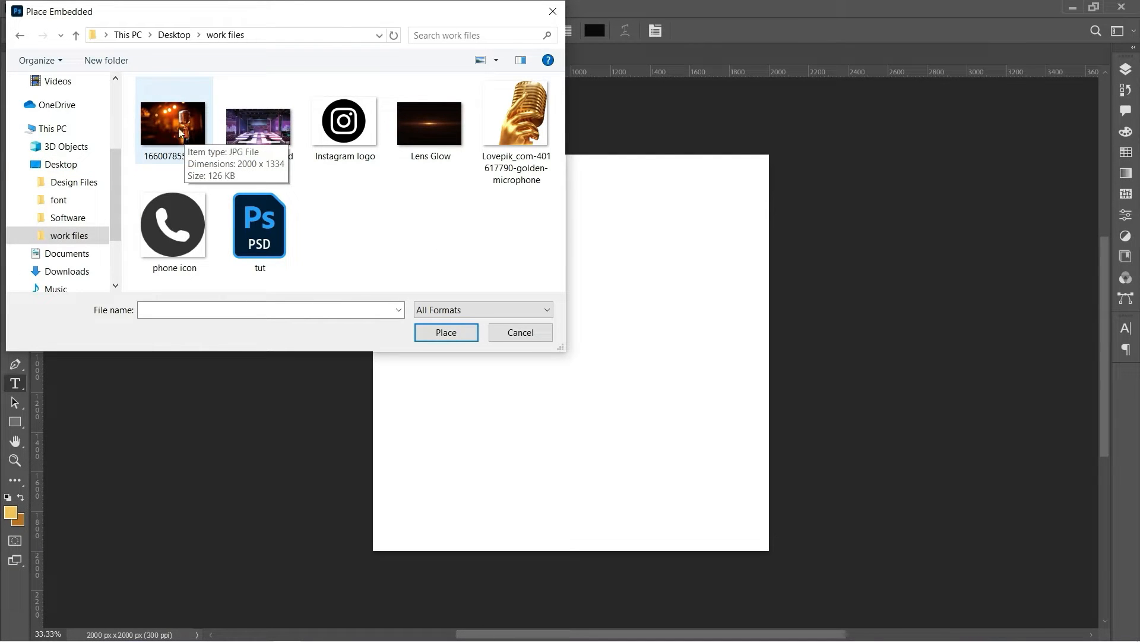
pyautogui.doubleClick(175, 137)
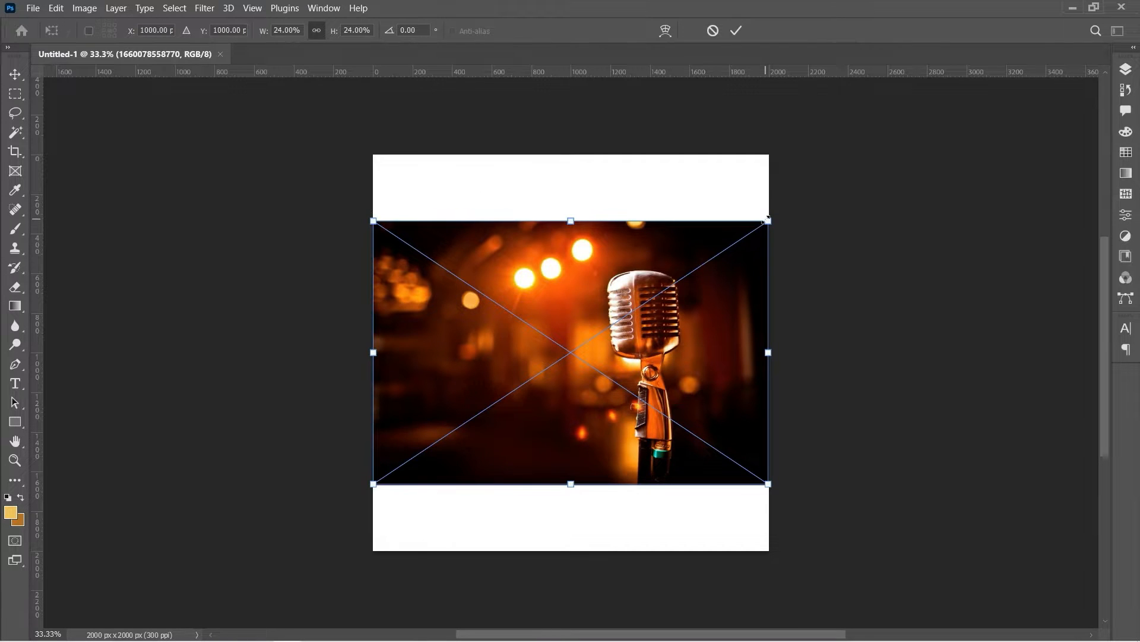
# Scale the microphone photo past the canvas edges and shift it right and down, then commit the placement
pyautogui.moveTo(767, 220); pyautogui.dragTo(949, 155)
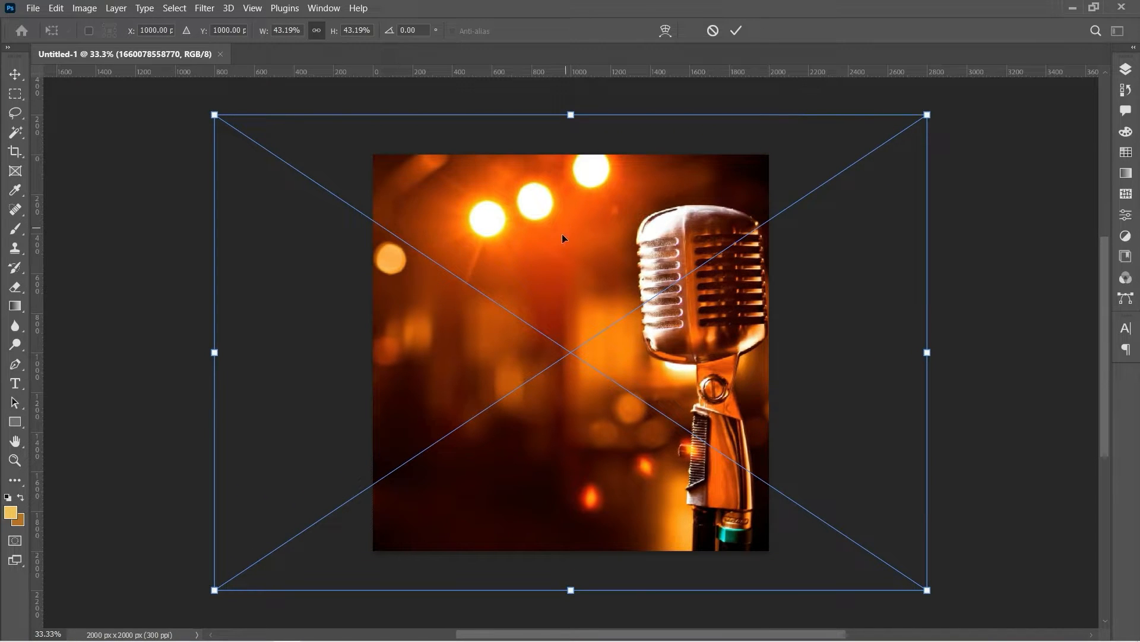
pyautogui.moveTo(562, 238); pyautogui.dragTo(709, 250)
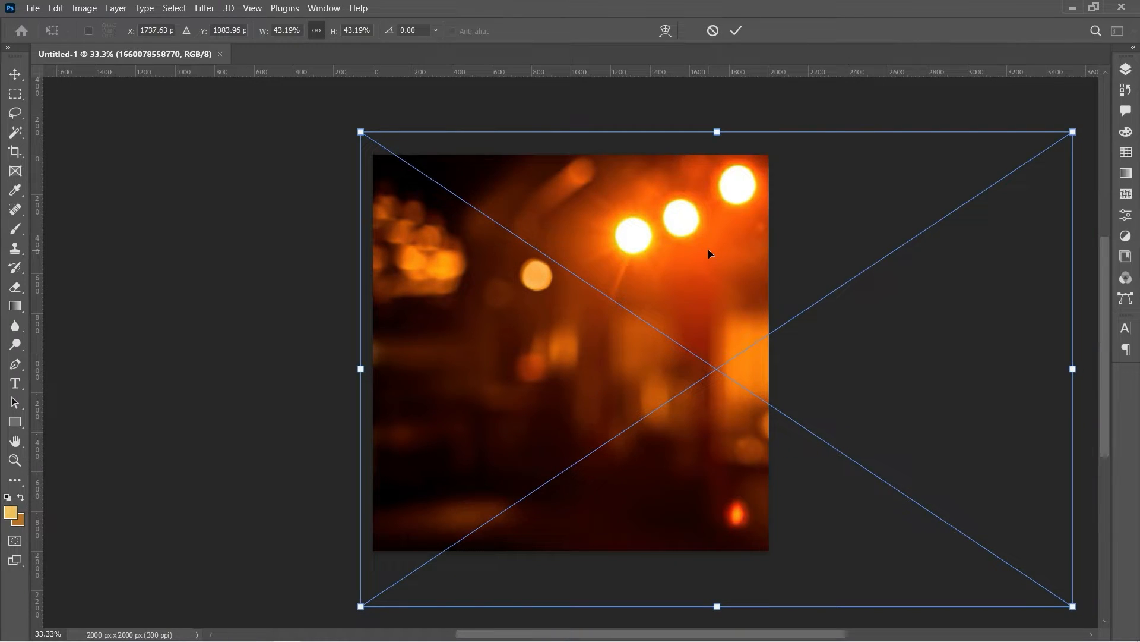
pyautogui.press('Return')
pyautogui.press('t')
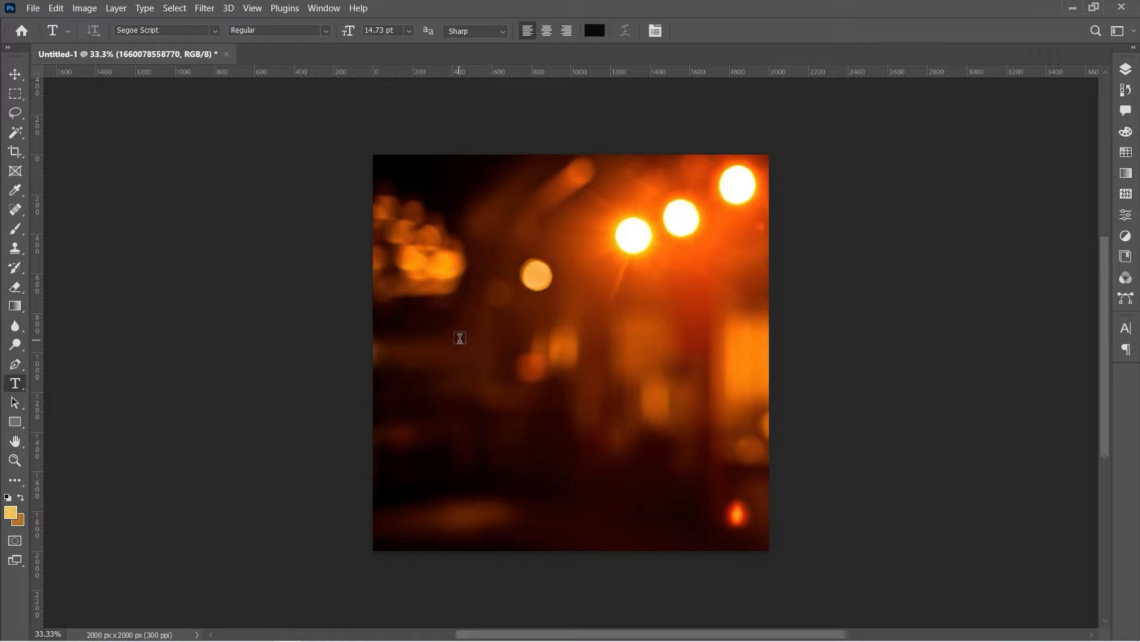
# Start a text line on the upper left and set it in the Southampton font
pyautogui.click(437, 311)
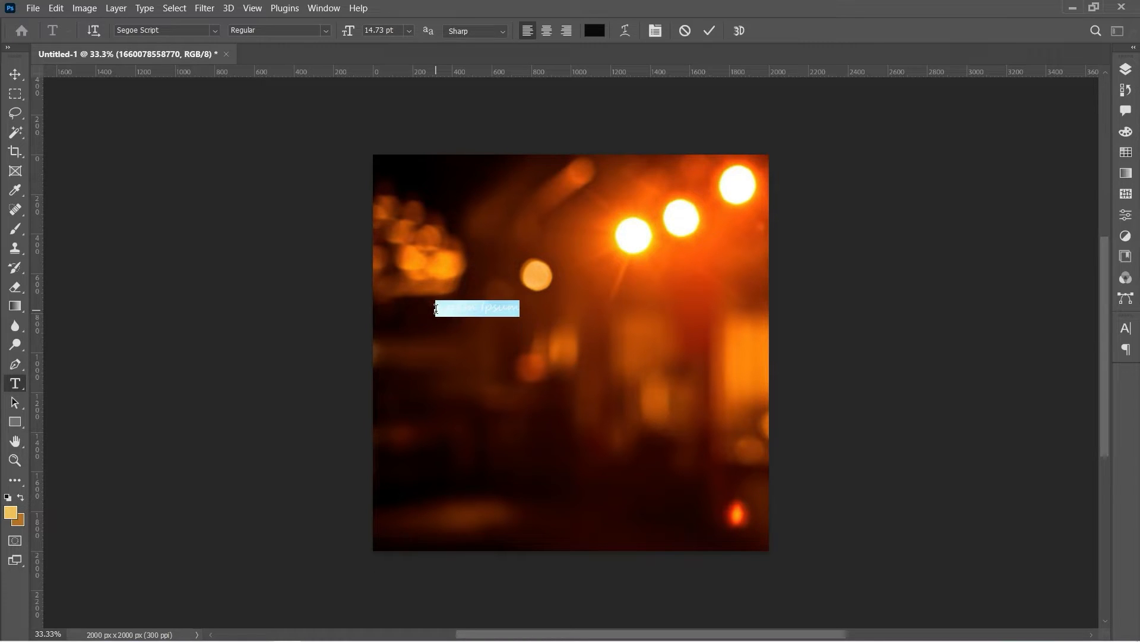
pyautogui.press('BackSpace')
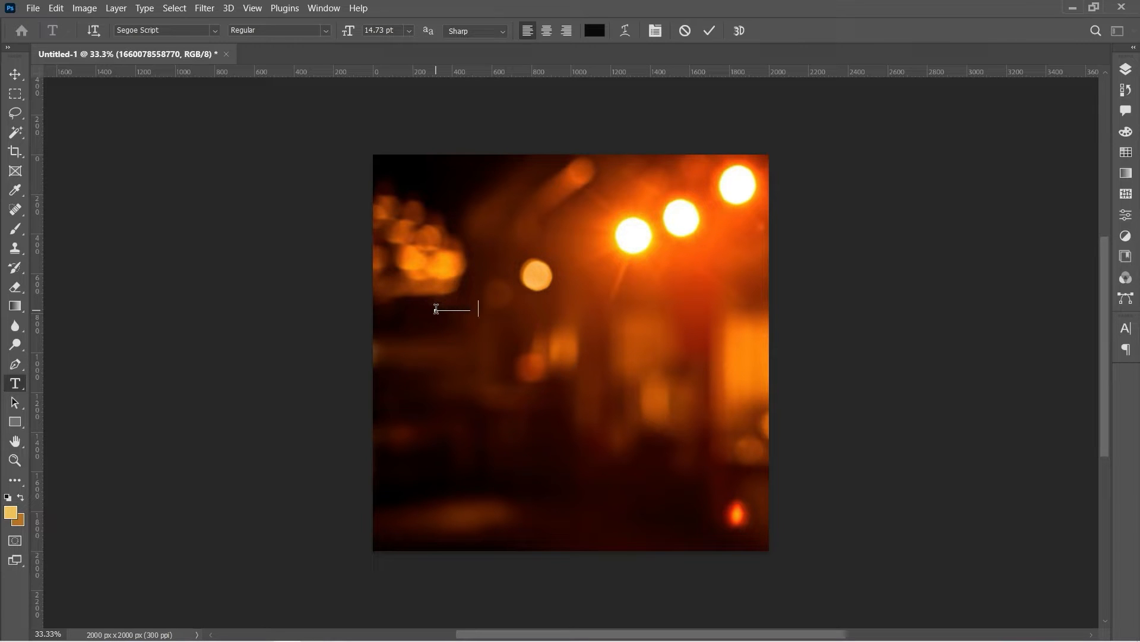
pyautogui.hotkey('ctrl', 'a')
pyautogui.click(176, 35)
pyautogui.write('south')
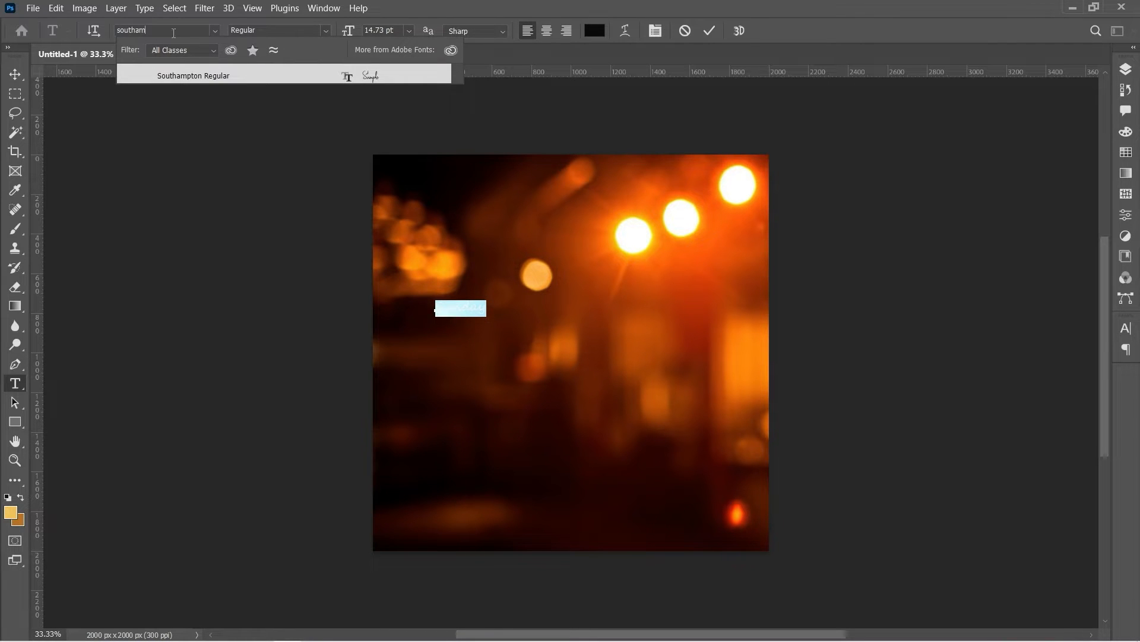
pyautogui.click(245, 73)
# Make the Sunday text white (#ffffff) at 72 pt and commit it
pyautogui.click(595, 30)
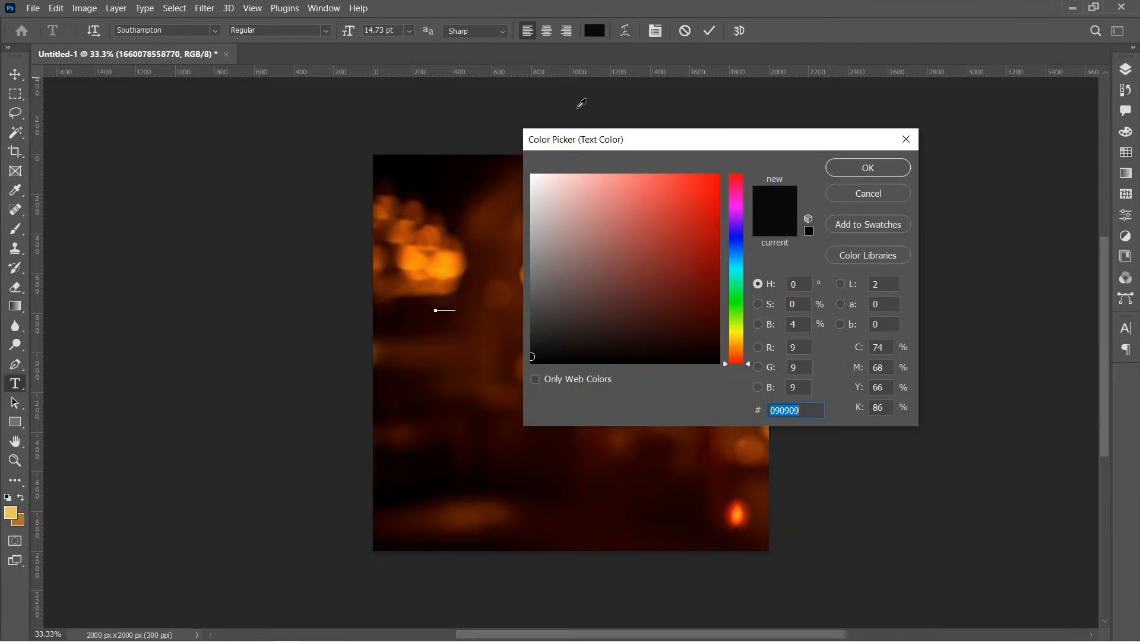
pyautogui.moveTo(570, 185); pyautogui.dragTo(447, 83)
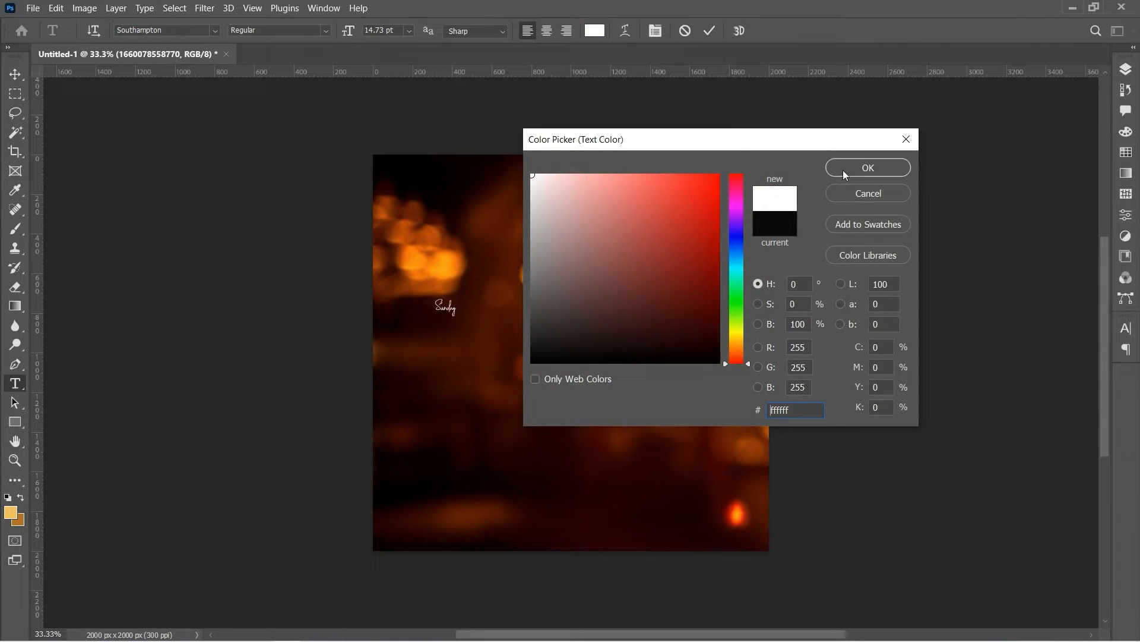
pyautogui.click(842, 172)
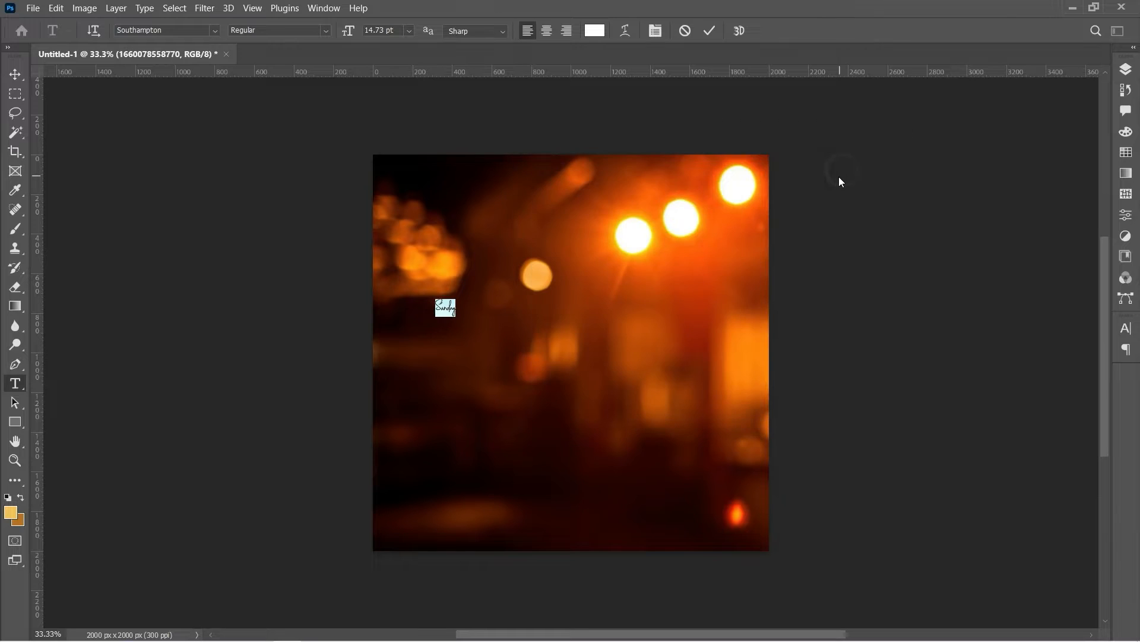
pyautogui.click(408, 29)
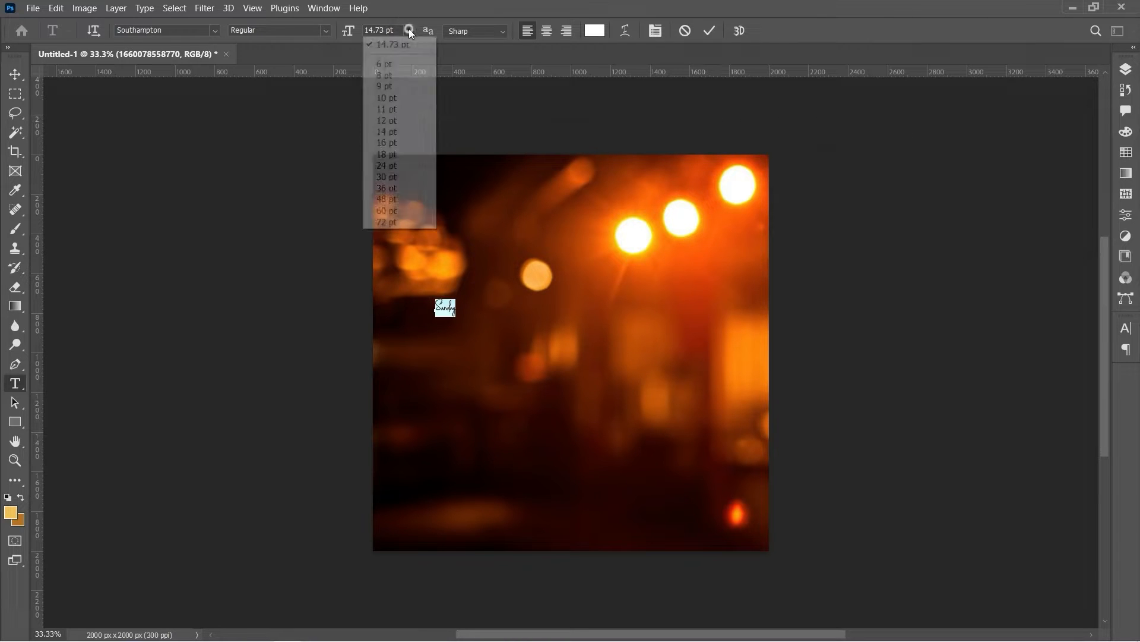
pyautogui.click(427, 222)
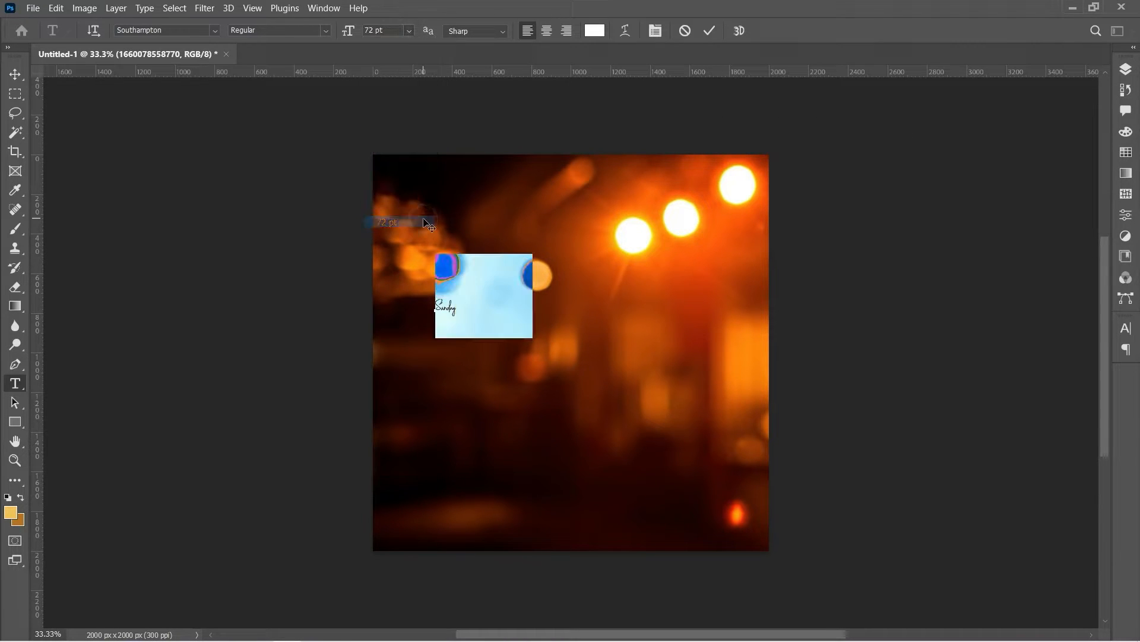
pyautogui.click(711, 31)
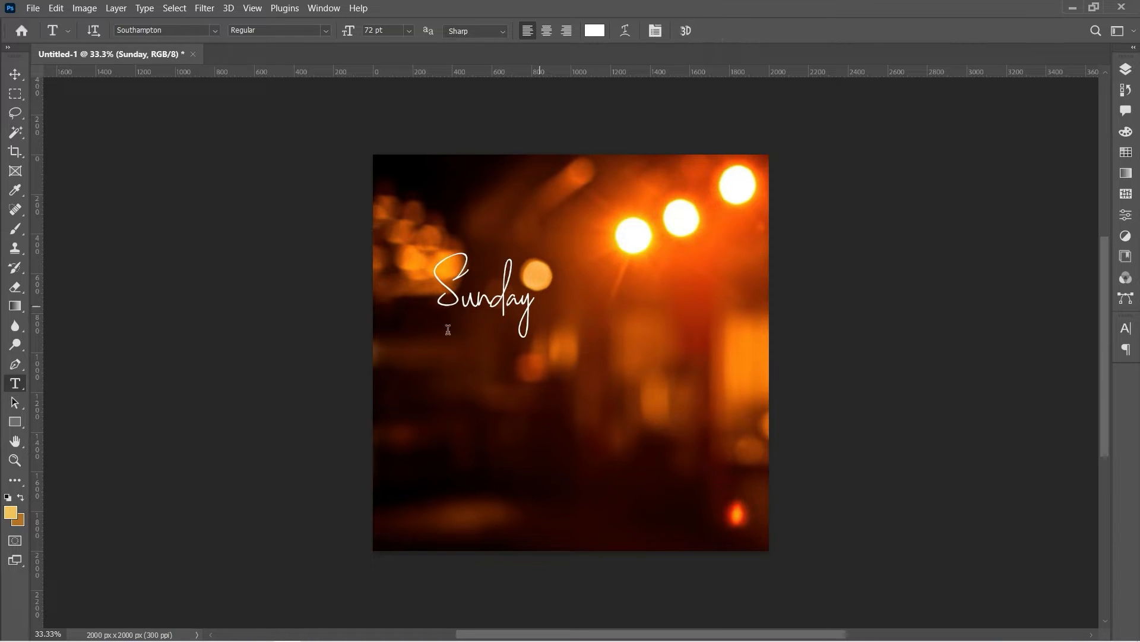
# Type 'Karaoke' below Sunday and set it in the Long Shot font
pyautogui.click(451, 417)
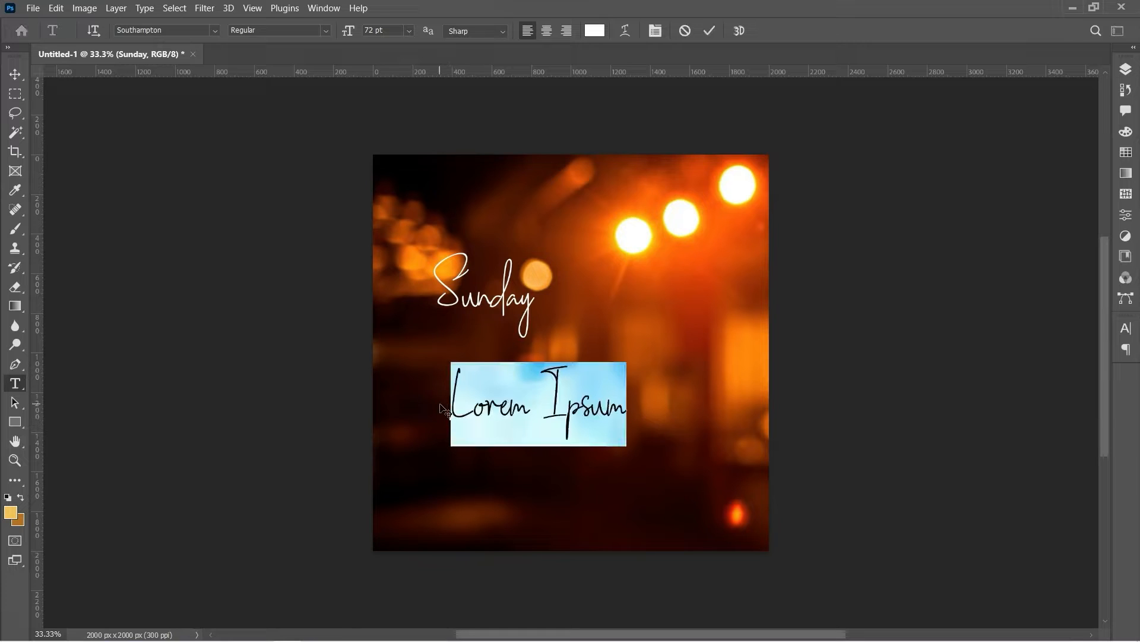
pyautogui.write('Ka')
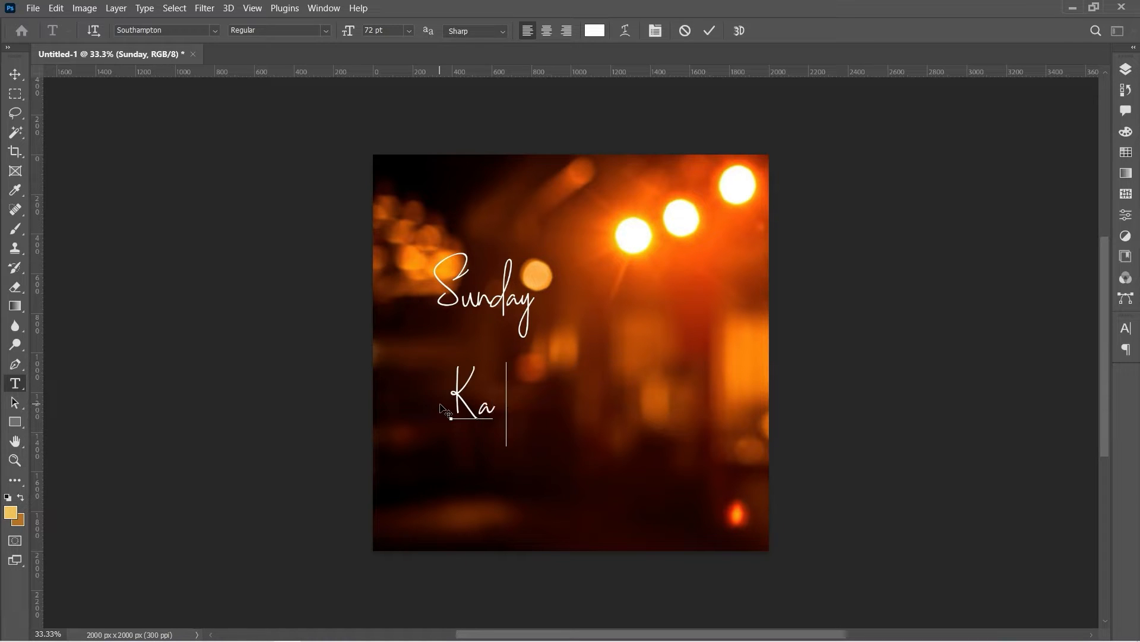
pyautogui.write('raoke')
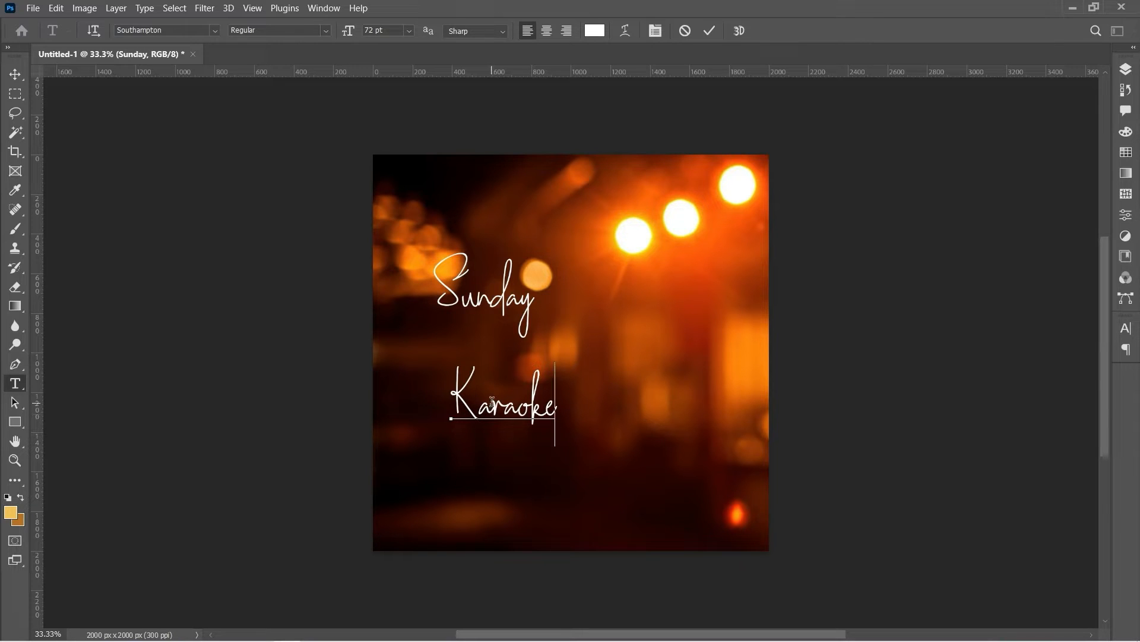
pyautogui.hotkey('ctrl', 'a')
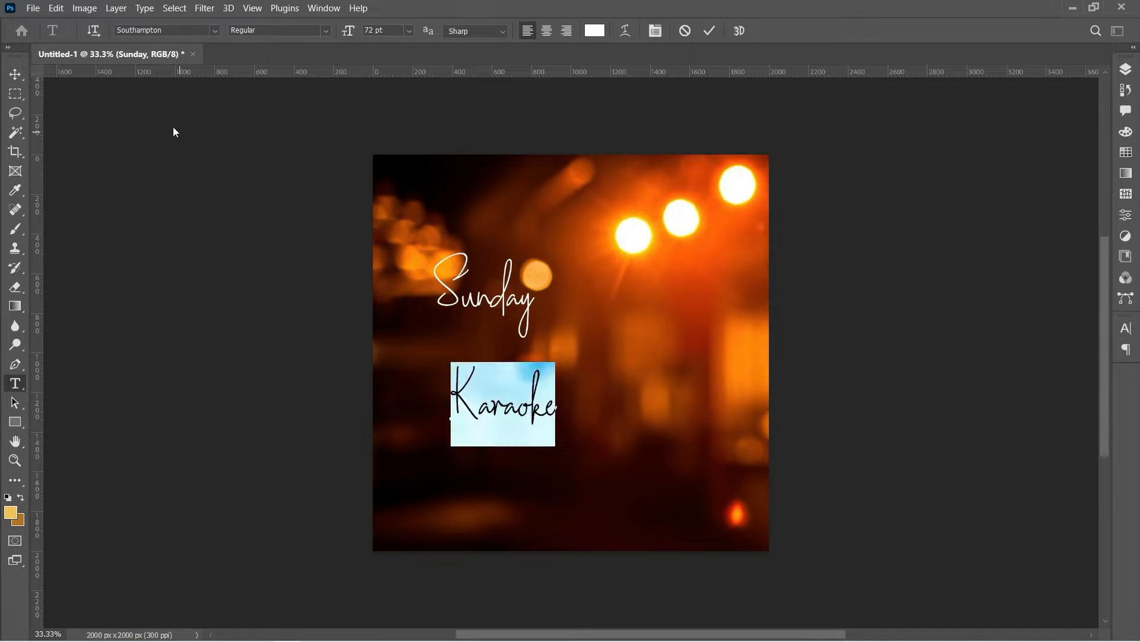
pyautogui.click(172, 30)
pyautogui.write('long')
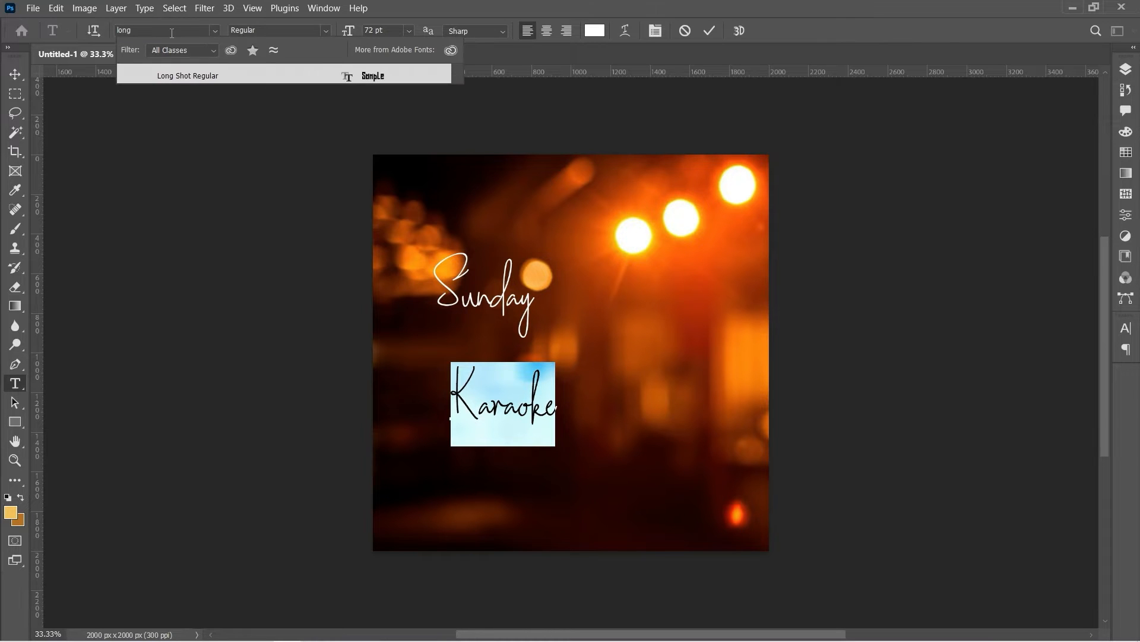
pyautogui.click(212, 71)
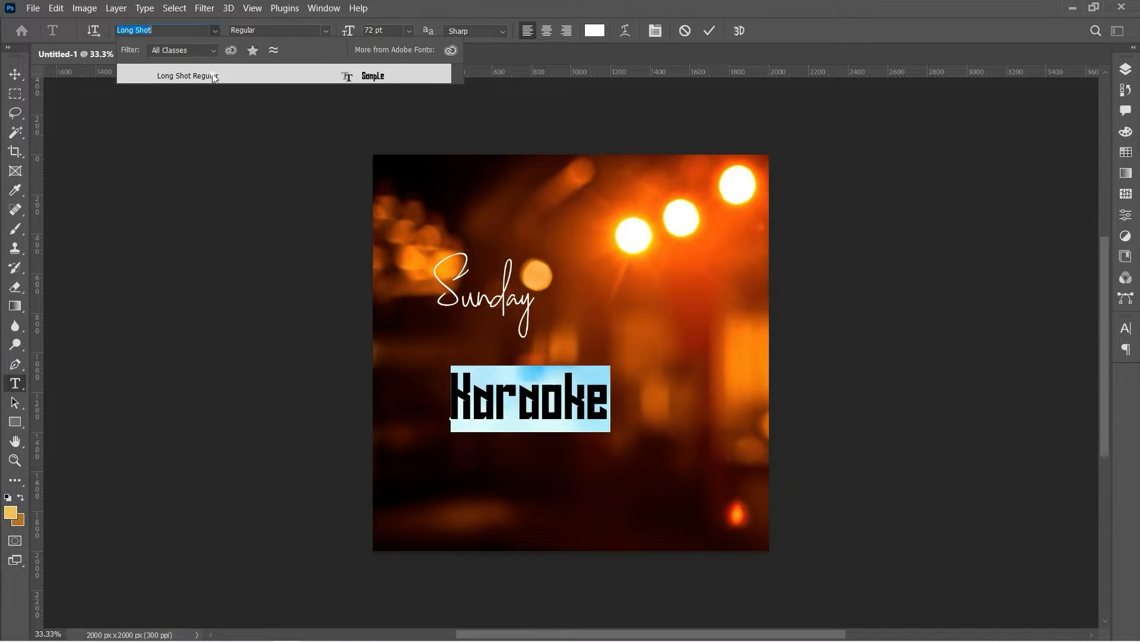
# Set Karaoke to All Caps with tracking of -25 in the Character panel
pyautogui.click(650, 34)
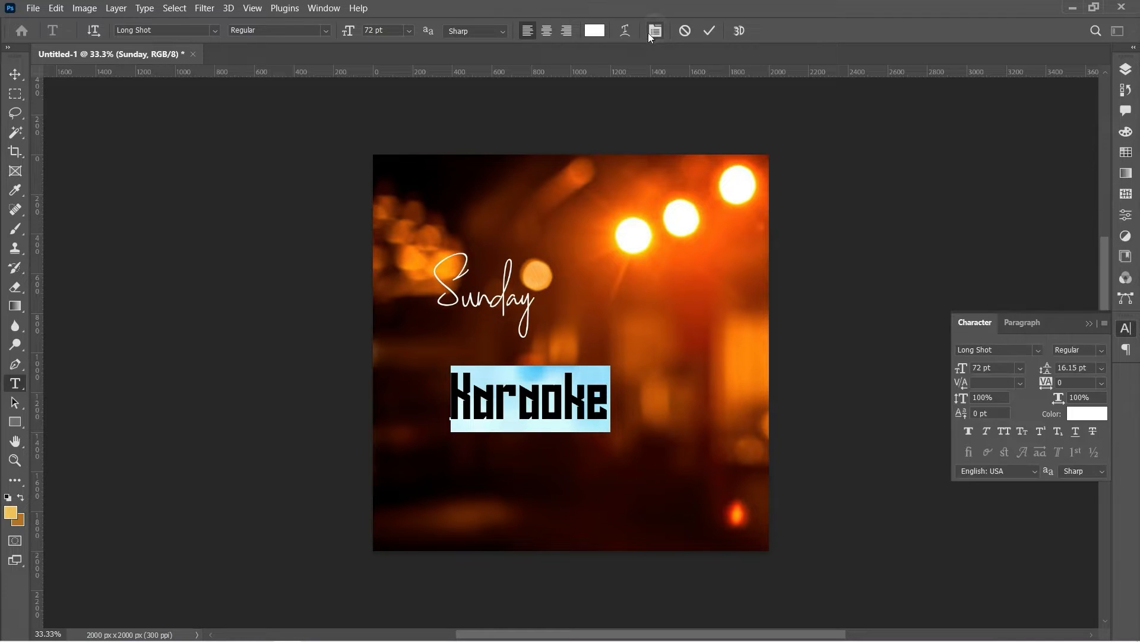
pyautogui.click(1003, 433)
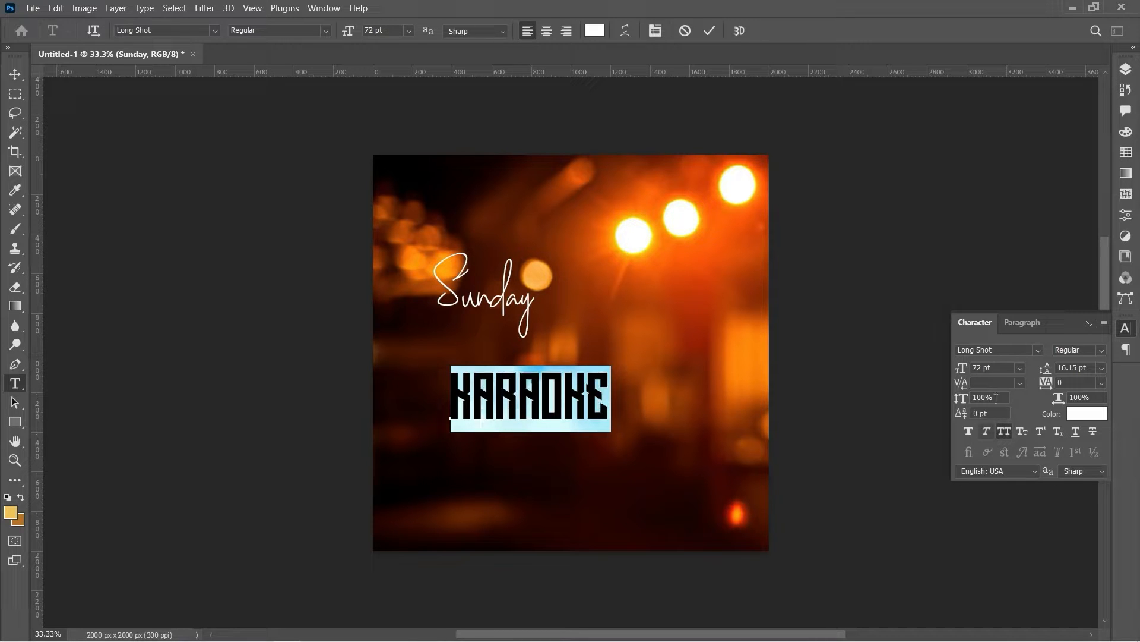
pyautogui.click(1099, 382)
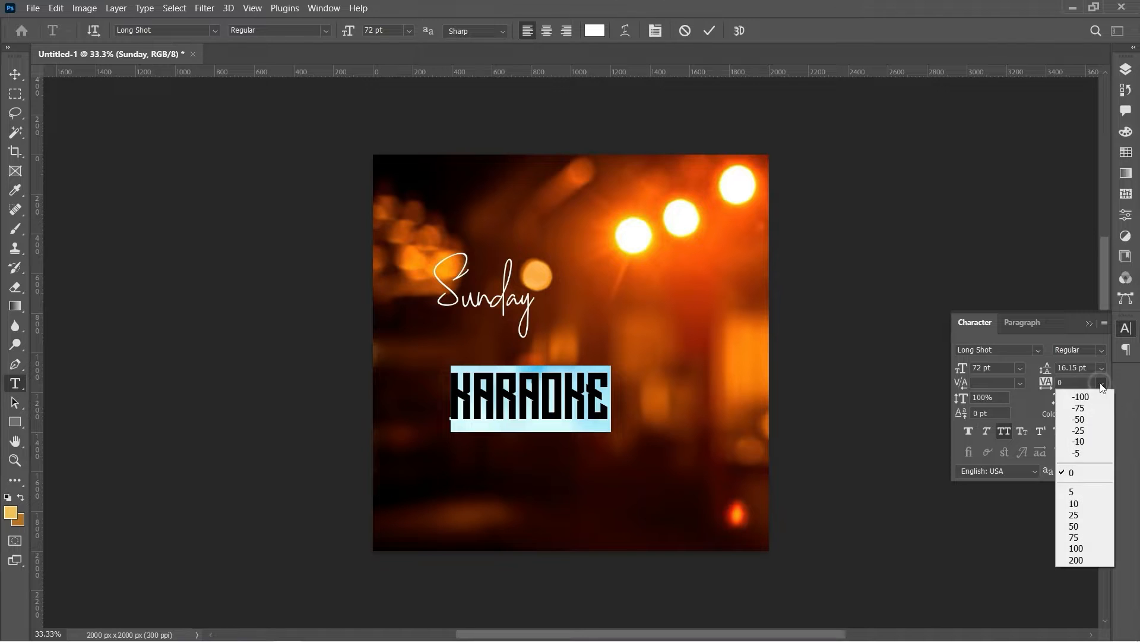
pyautogui.click(1078, 430)
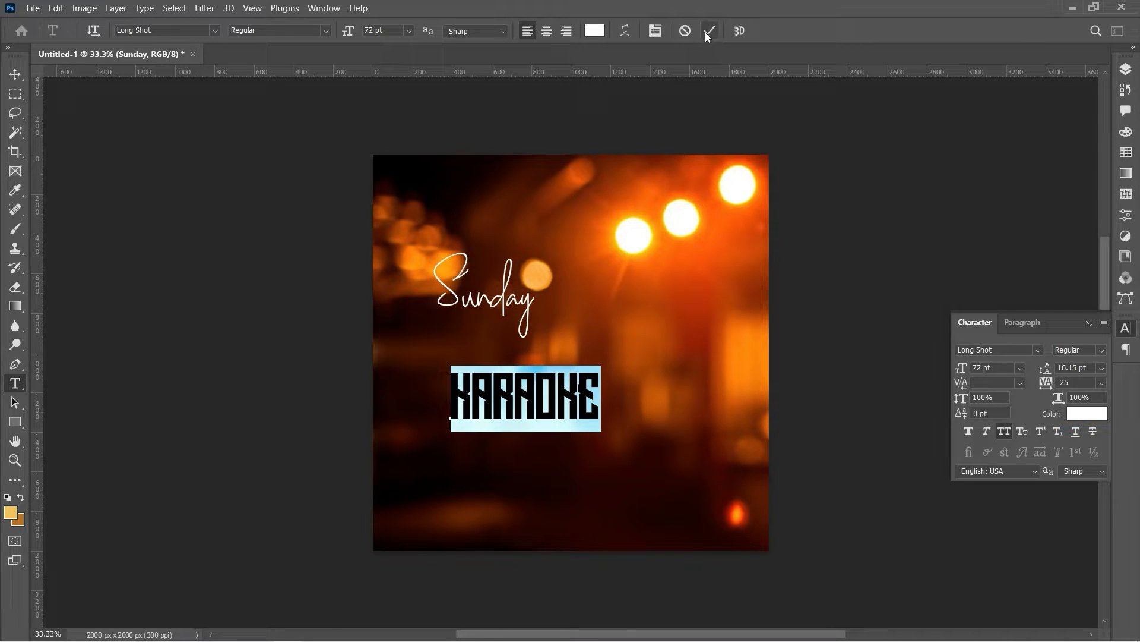
pyautogui.click(14, 74)
# Move KARAOKE up under Sunday, then duplicate it and drag the copy below
pyautogui.moveTo(519, 419); pyautogui.dragTo(494, 353)
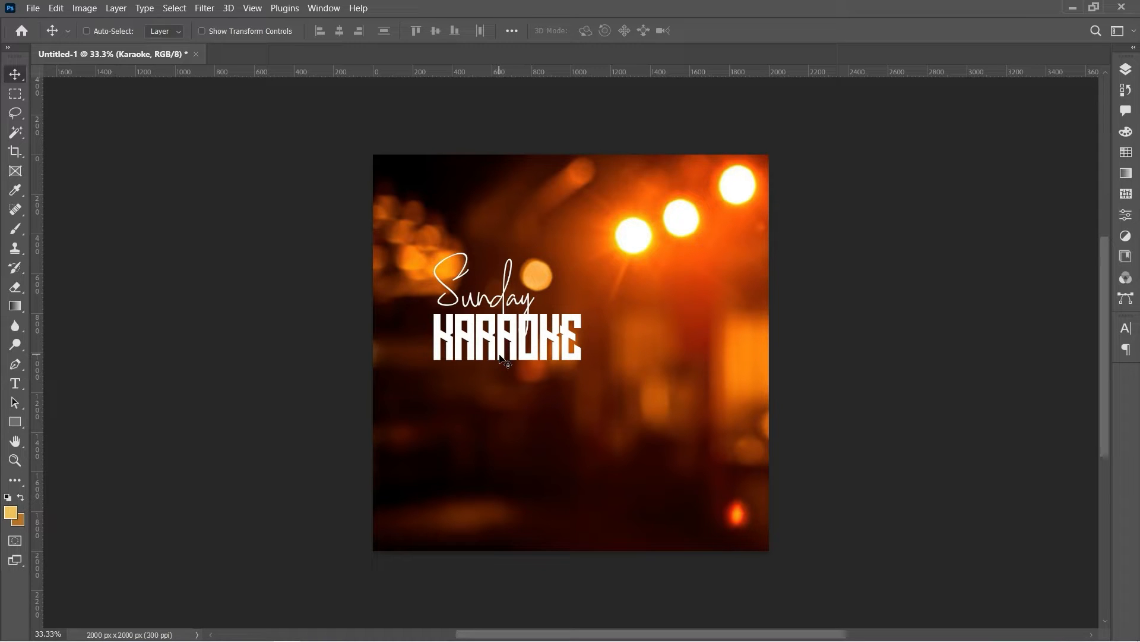
pyautogui.hotkey('shift', 'Up')
pyautogui.hotkey('shift', 'Up')
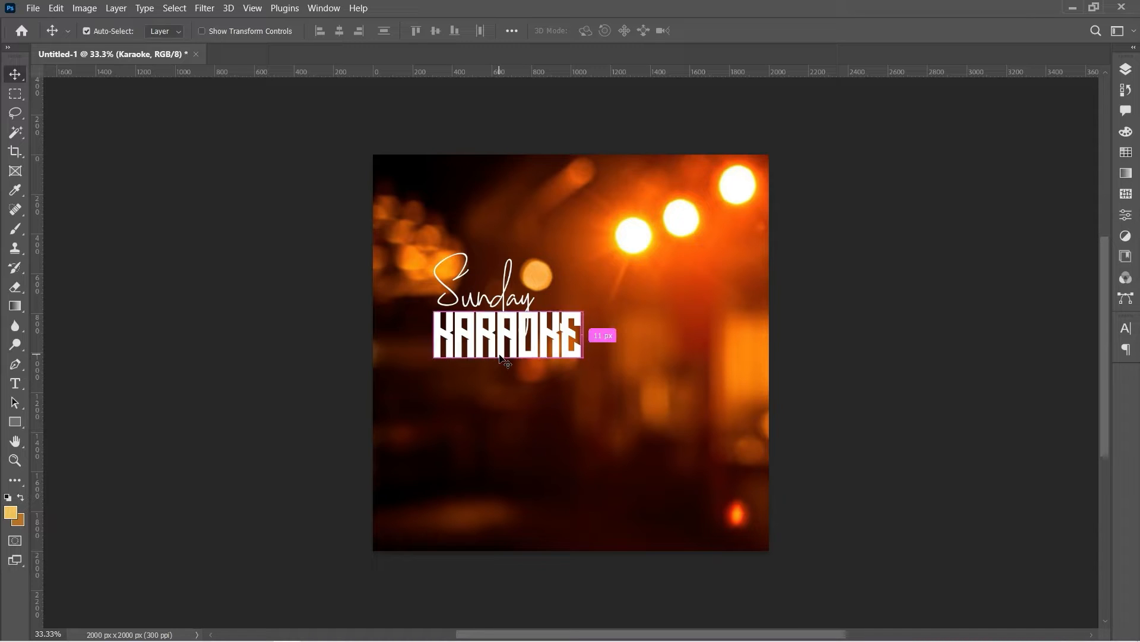
pyautogui.hotkey('ctrl', 'j')
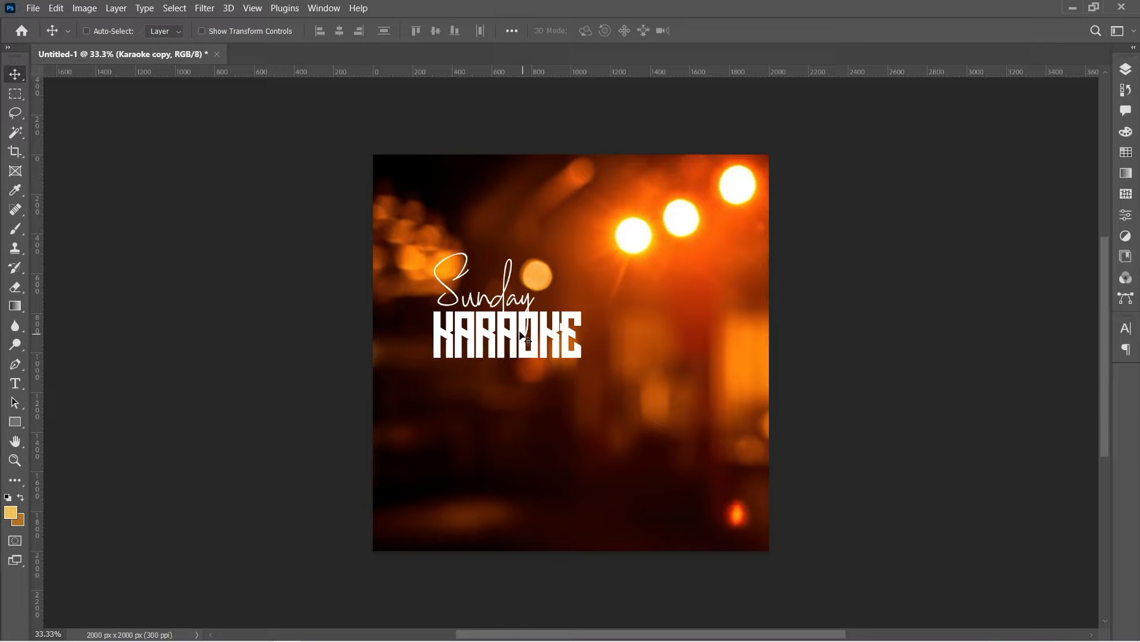
pyautogui.moveTo(523, 336); pyautogui.dragTo(524, 392)
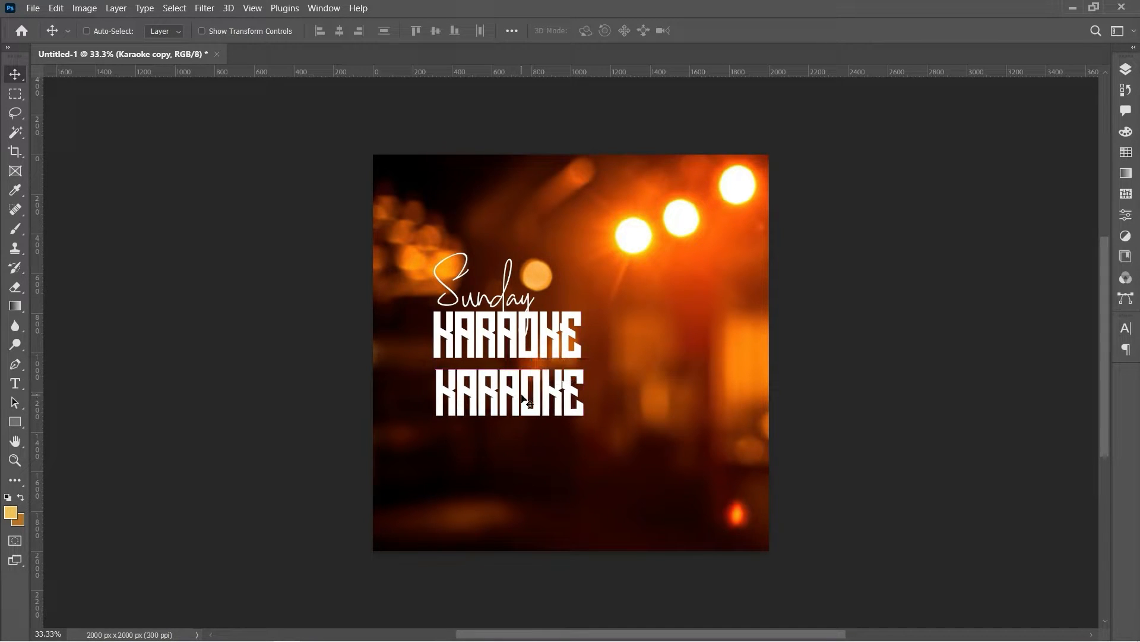
# Change the duplicated text to 'NIGHT' and commit it
pyautogui.press('t')
pyautogui.click(515, 396)
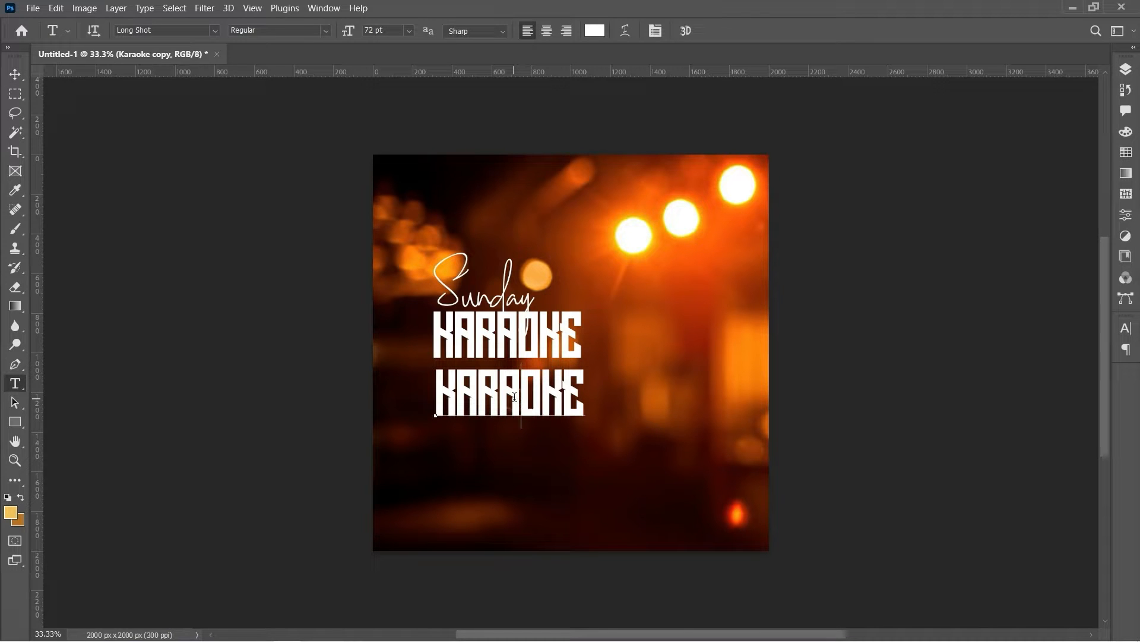
pyautogui.hotkey('ctrl', 'a')
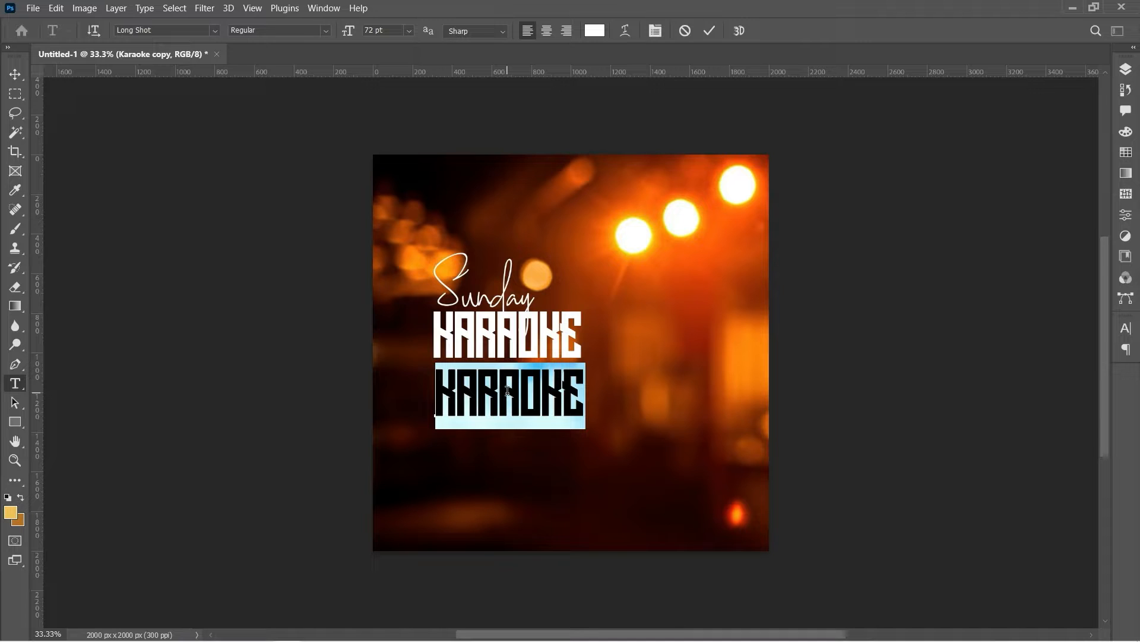
pyautogui.write('NIGHT')
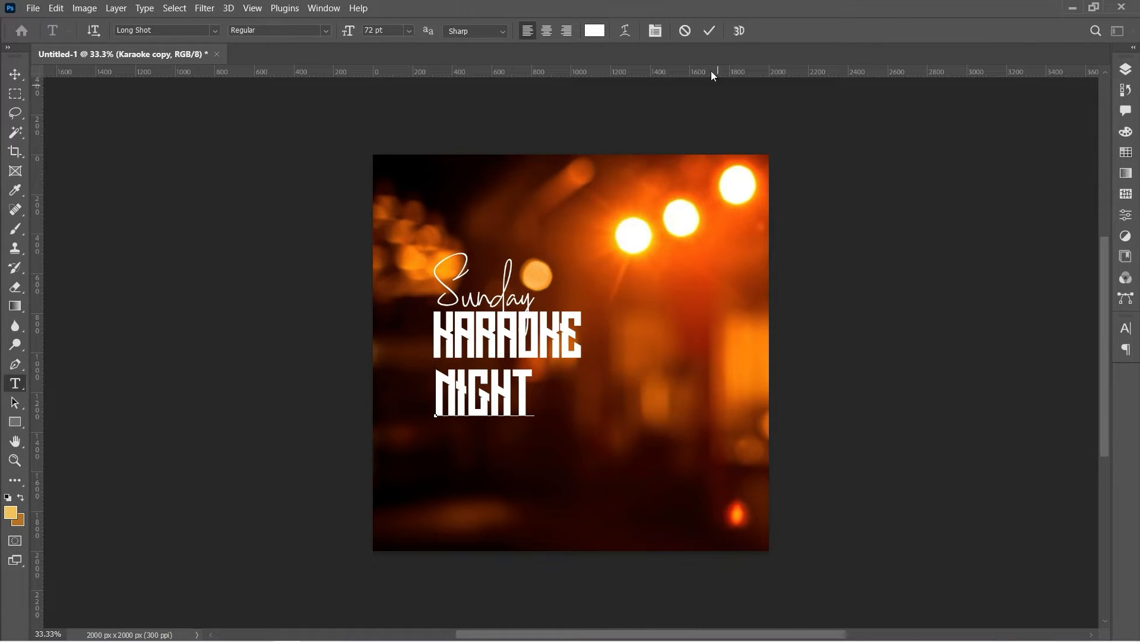
pyautogui.click(710, 32)
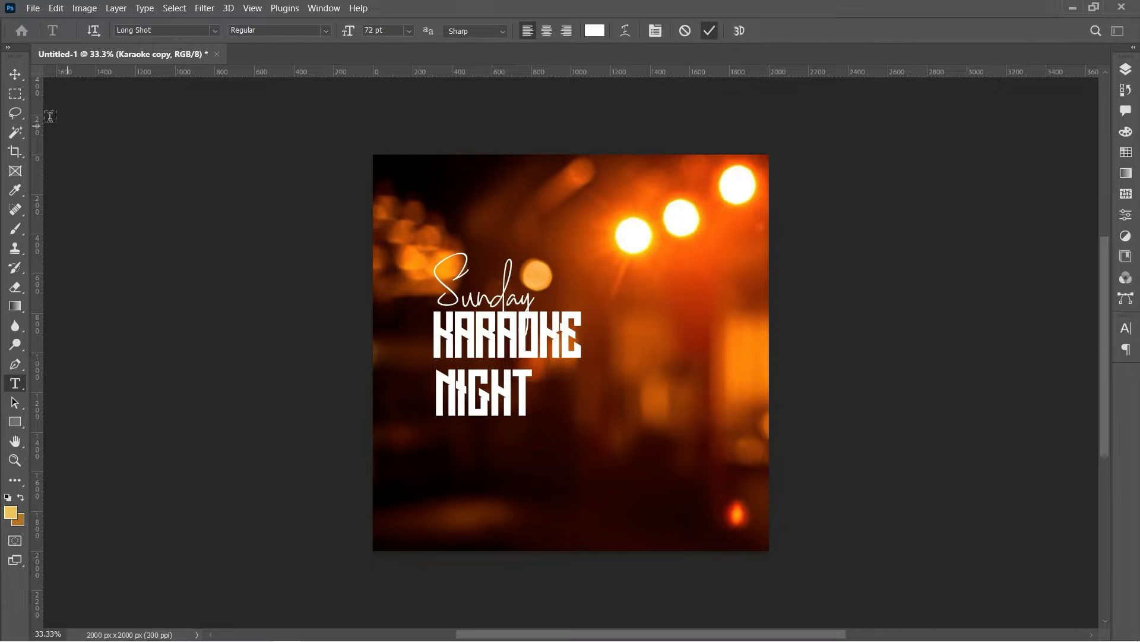
# Shift NIGHT right and up to end flush with KARAOKE, then select the Karaoke layer
pyautogui.press('v')
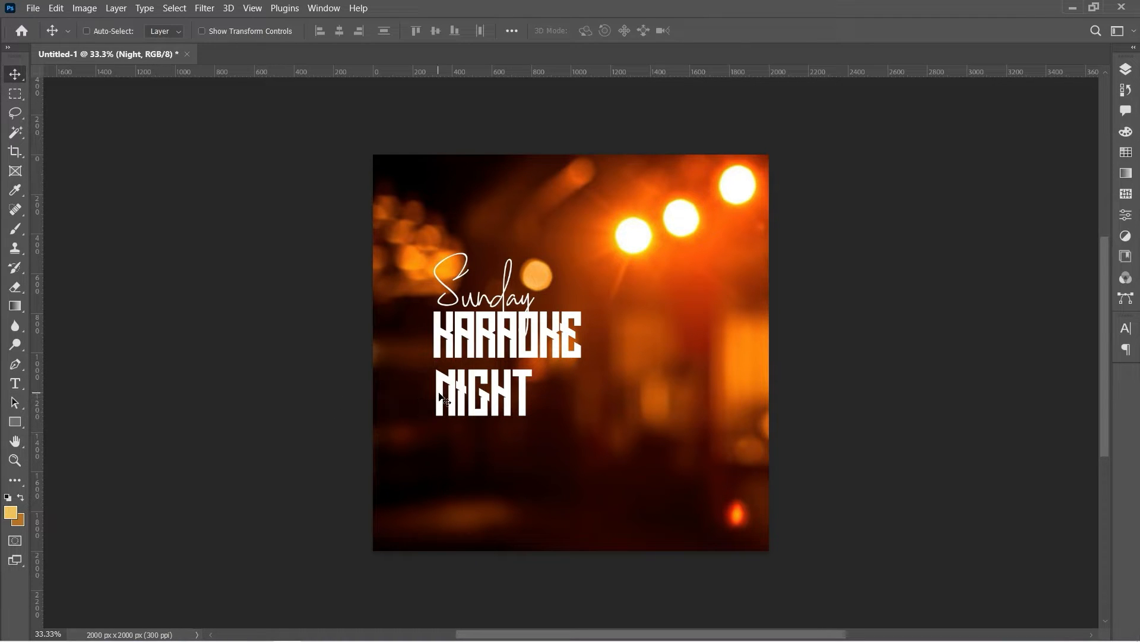
pyautogui.moveTo(442, 399); pyautogui.dragTo(493, 395)
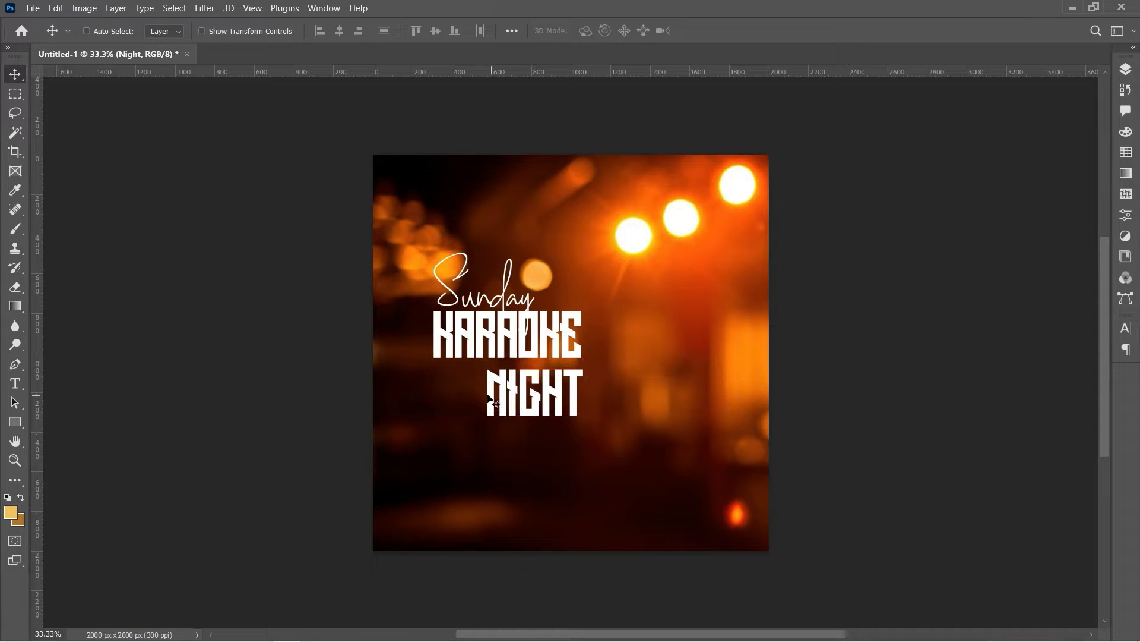
pyautogui.press('Up')
pyautogui.press('Up')
pyautogui.press('Up')
pyautogui.press('Up')
pyautogui.press('Up')
pyautogui.press('Up')
pyautogui.press('Up')
pyautogui.press('Up')
pyautogui.press('Up')
pyautogui.press('Up')
pyautogui.press('Up')
pyautogui.press('Up')
pyautogui.press('Up')
pyautogui.press('Up')
pyautogui.press('Up')
pyautogui.press('Up')
pyautogui.press('Up')
pyautogui.press('Up')
pyautogui.press('Up')
pyautogui.press('Up')
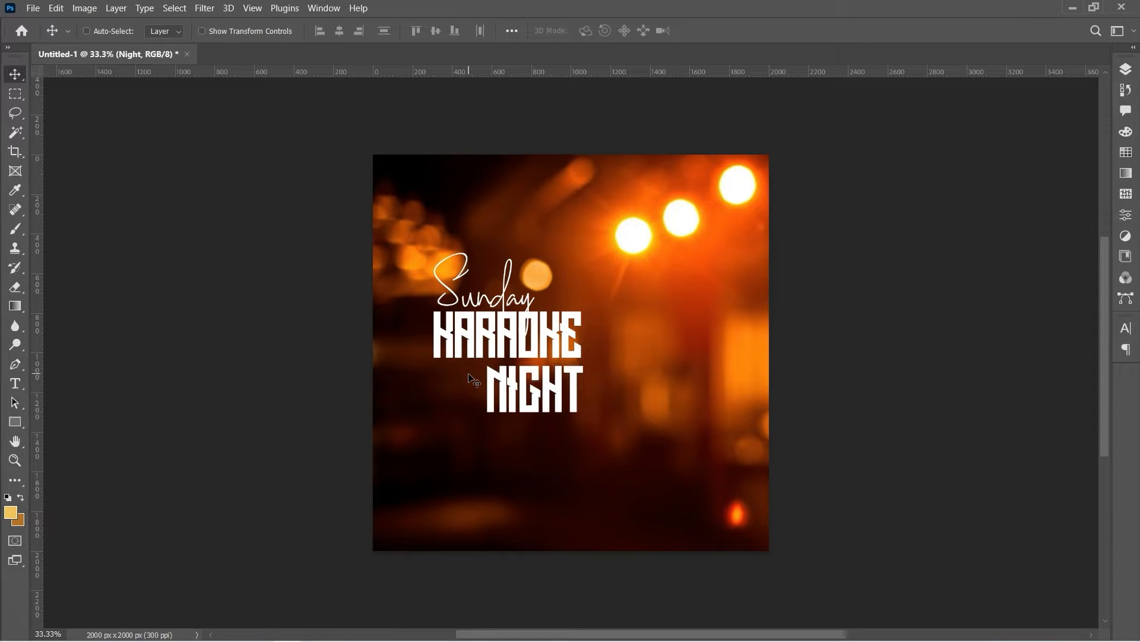
pyautogui.press('Up')
pyautogui.press('Up')
pyautogui.press('Up')
pyautogui.press('Up')
pyautogui.press('Up')
pyautogui.press('Up')
pyautogui.press('Up')
pyautogui.press('Up')
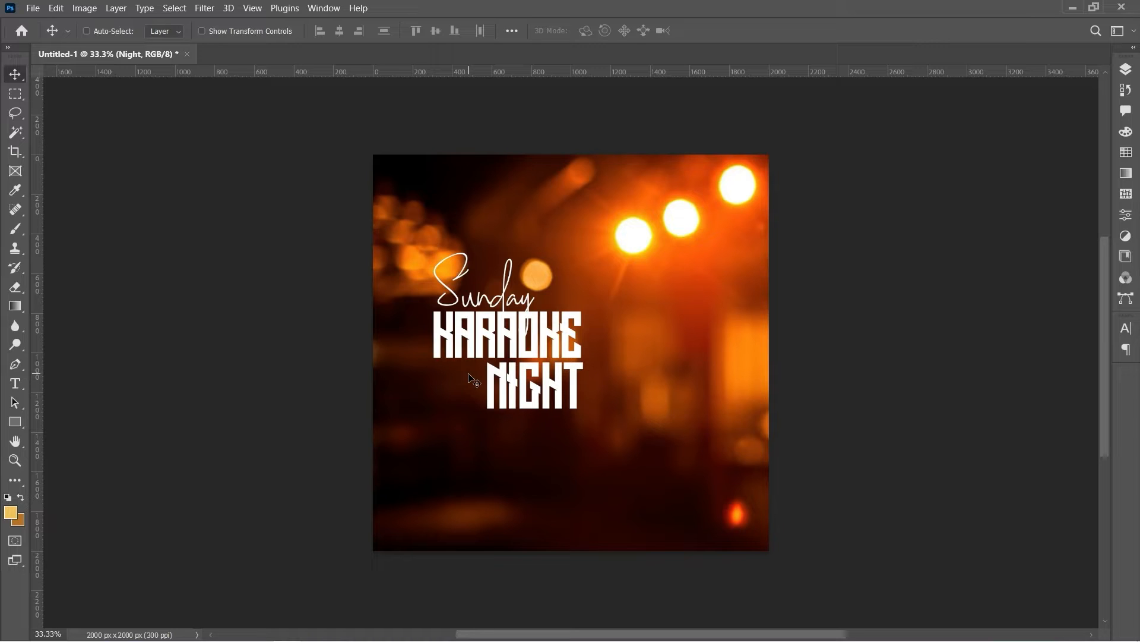
pyautogui.press('Up')
pyautogui.press('Up')
pyautogui.press('Up')
pyautogui.rightClick(475, 352)
pyautogui.click(499, 353)
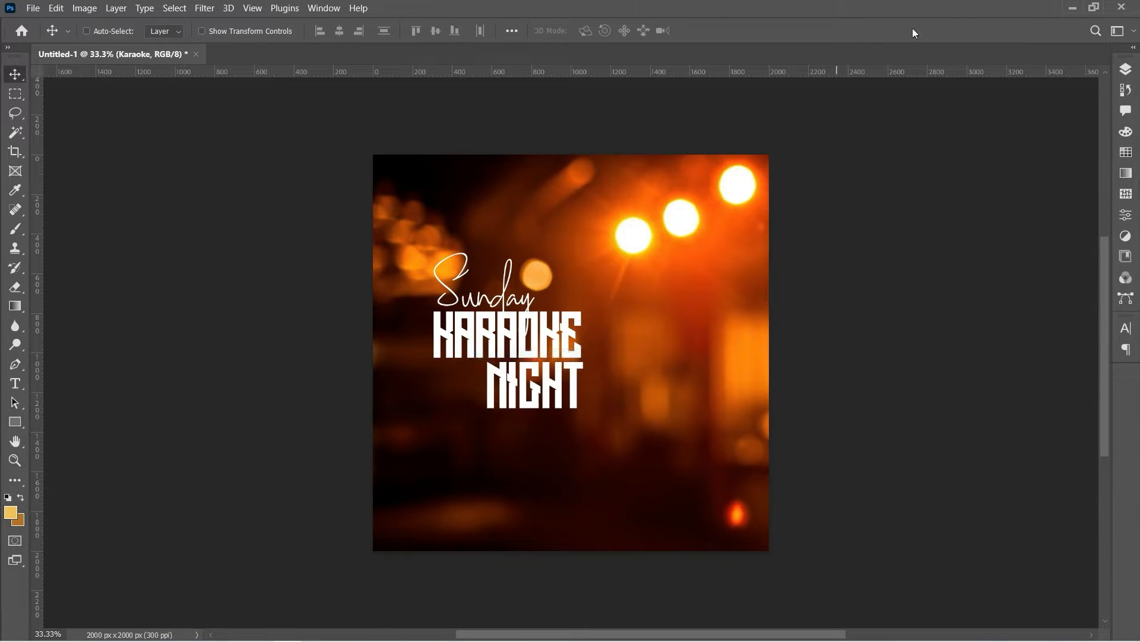
# Apply a Gradient Overlay to KARAOKE using the orange-gold Basics gradient preset
pyautogui.click(1135, 69)
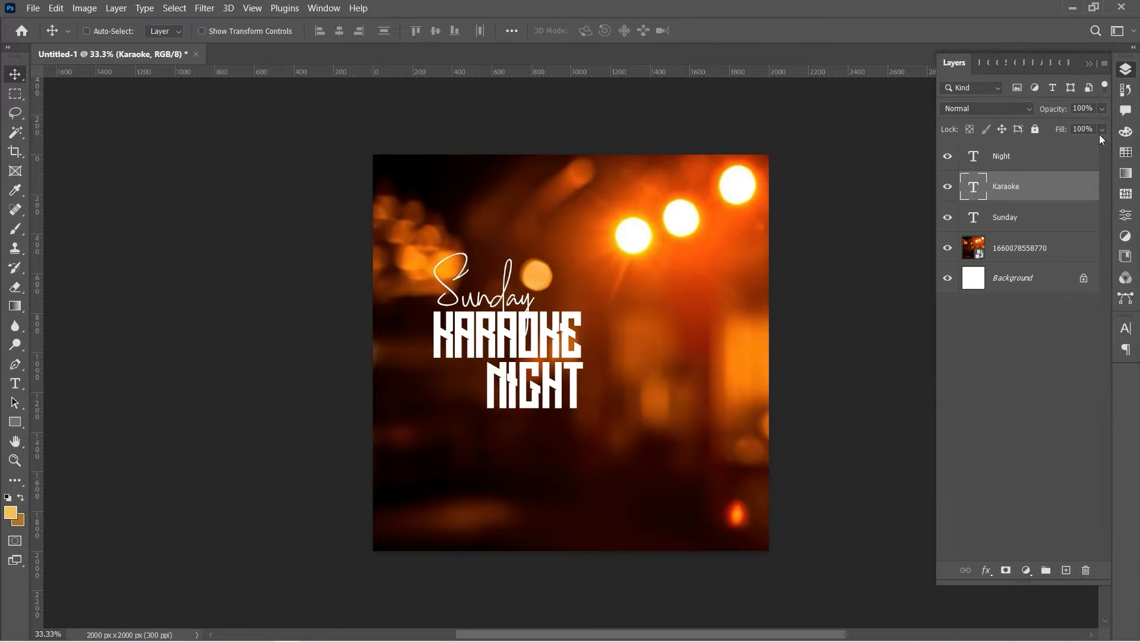
pyautogui.rightClick(1049, 189)
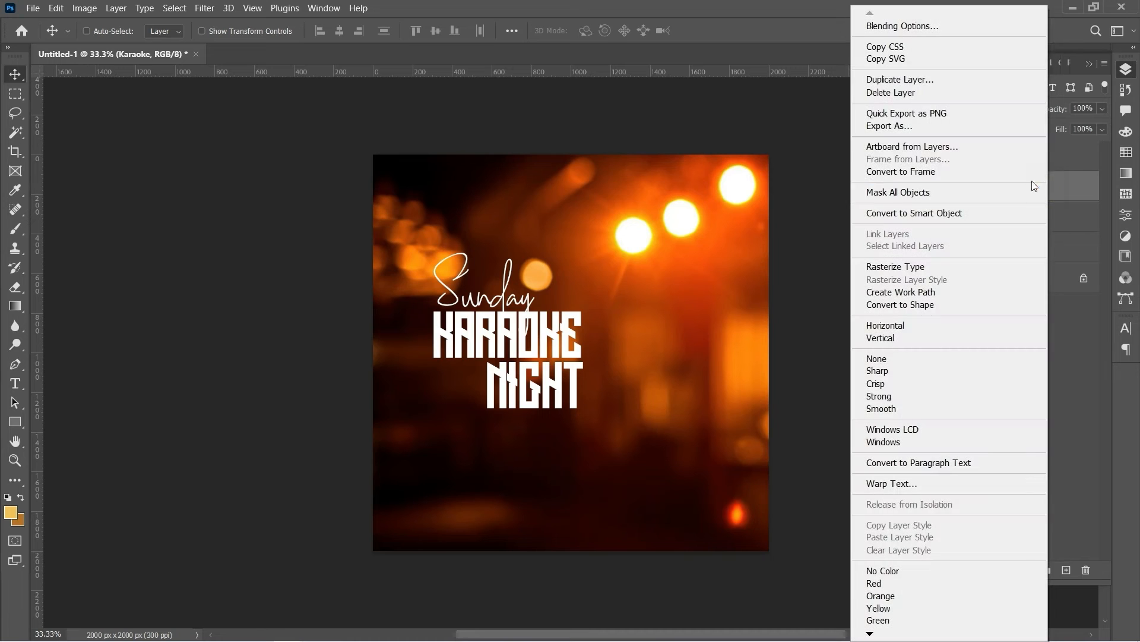
pyautogui.click(954, 28)
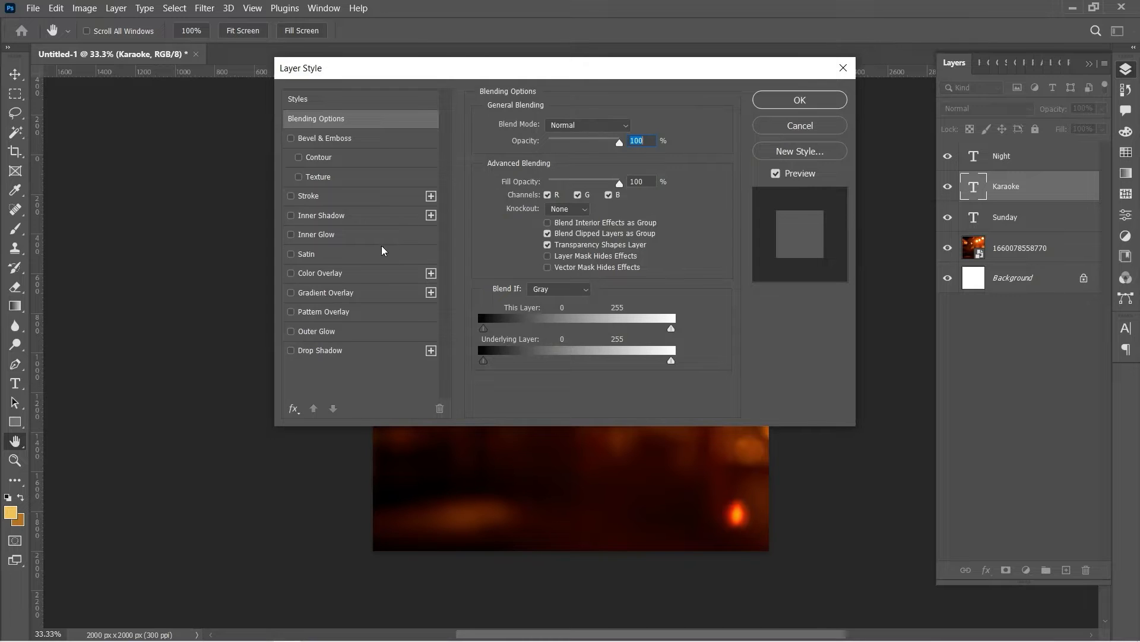
pyautogui.click(350, 294)
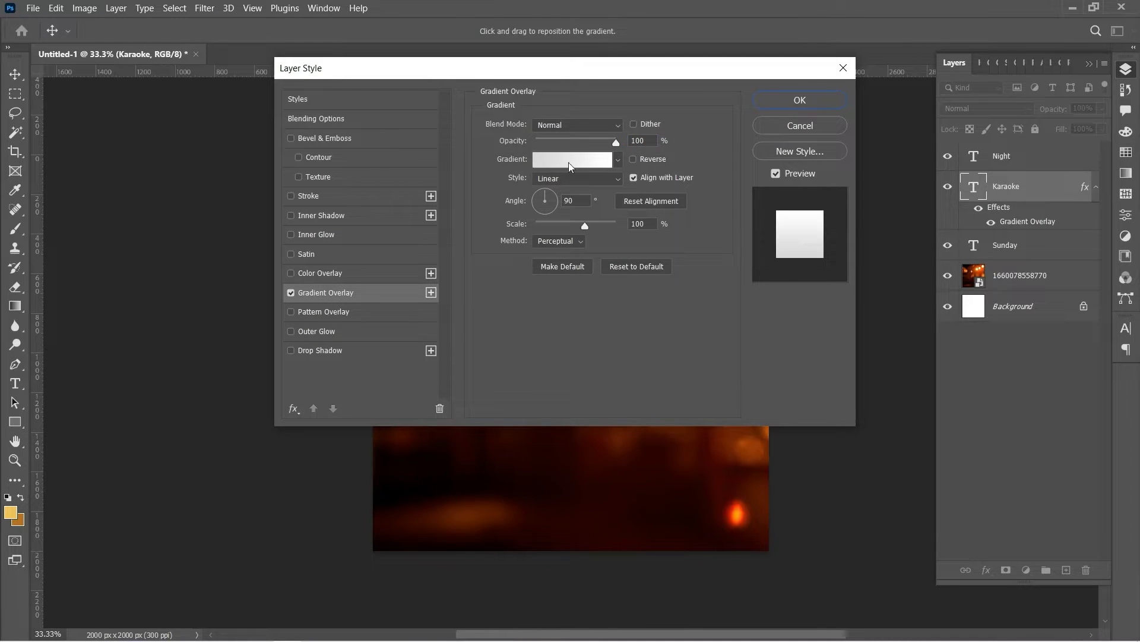
pyautogui.click(618, 161)
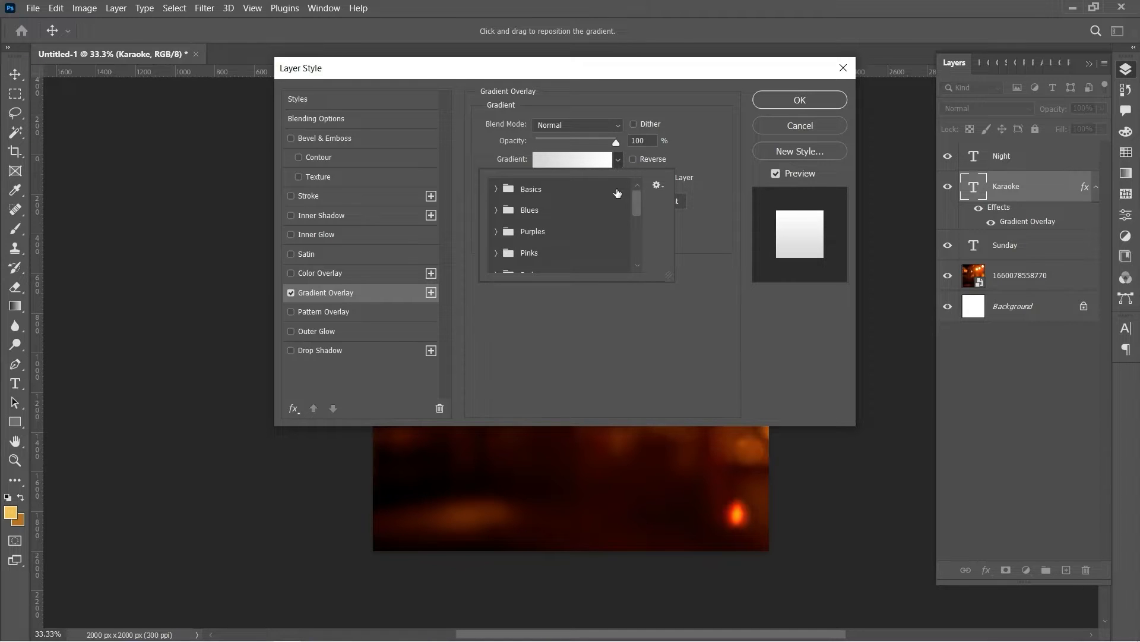
pyautogui.scroll(-1, 609, 208)
pyautogui.scroll(-4, 609, 209)
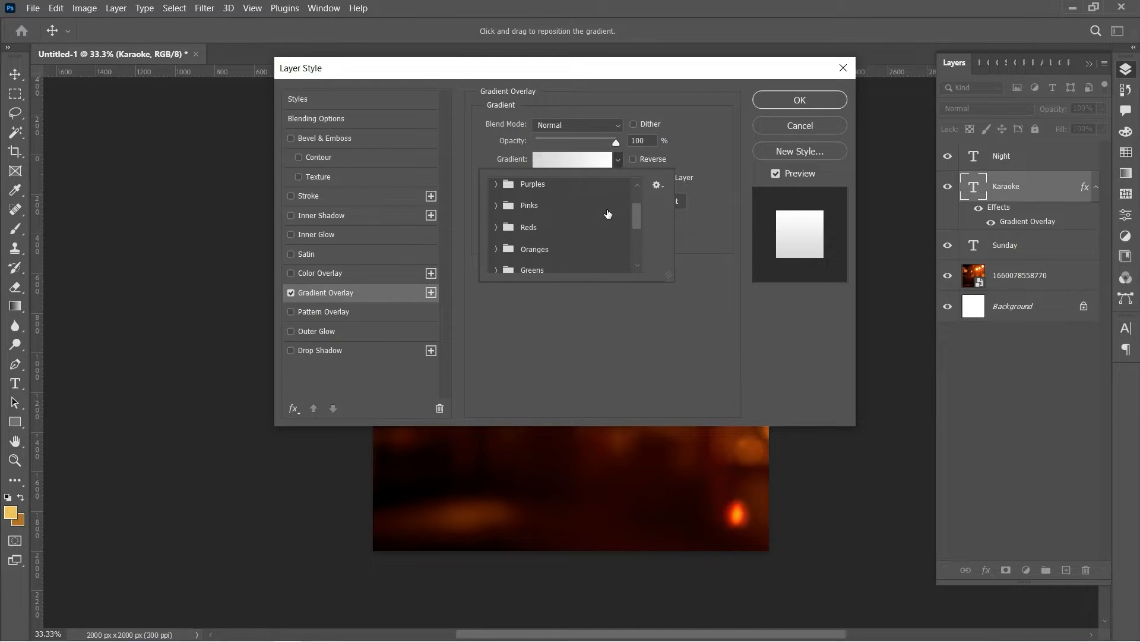
pyautogui.scroll(5, 609, 214)
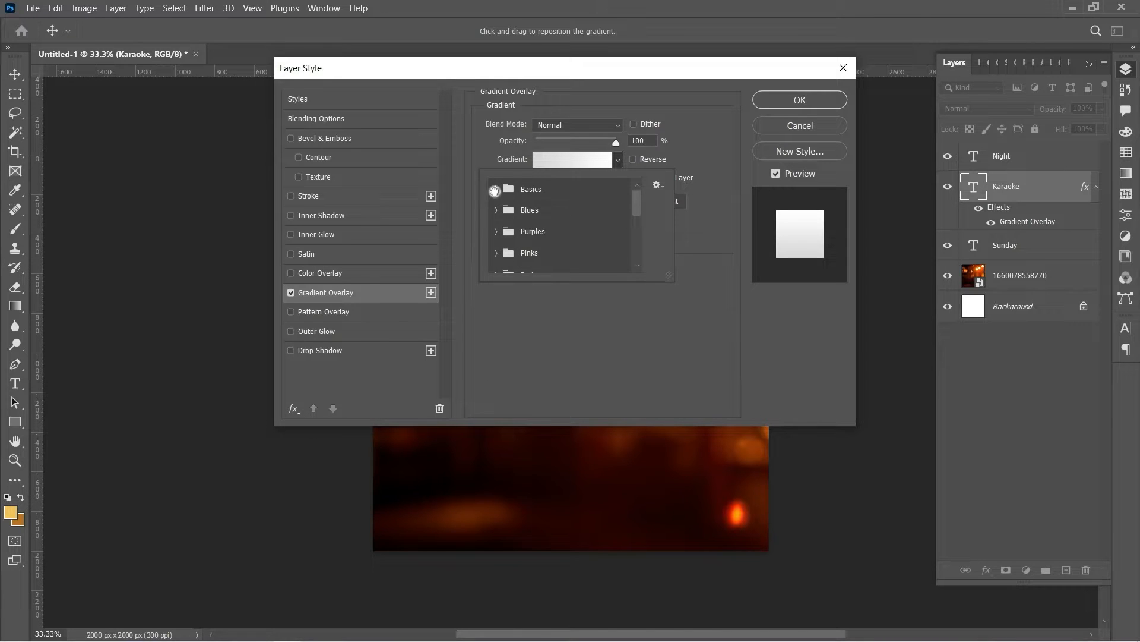
pyautogui.click(496, 191)
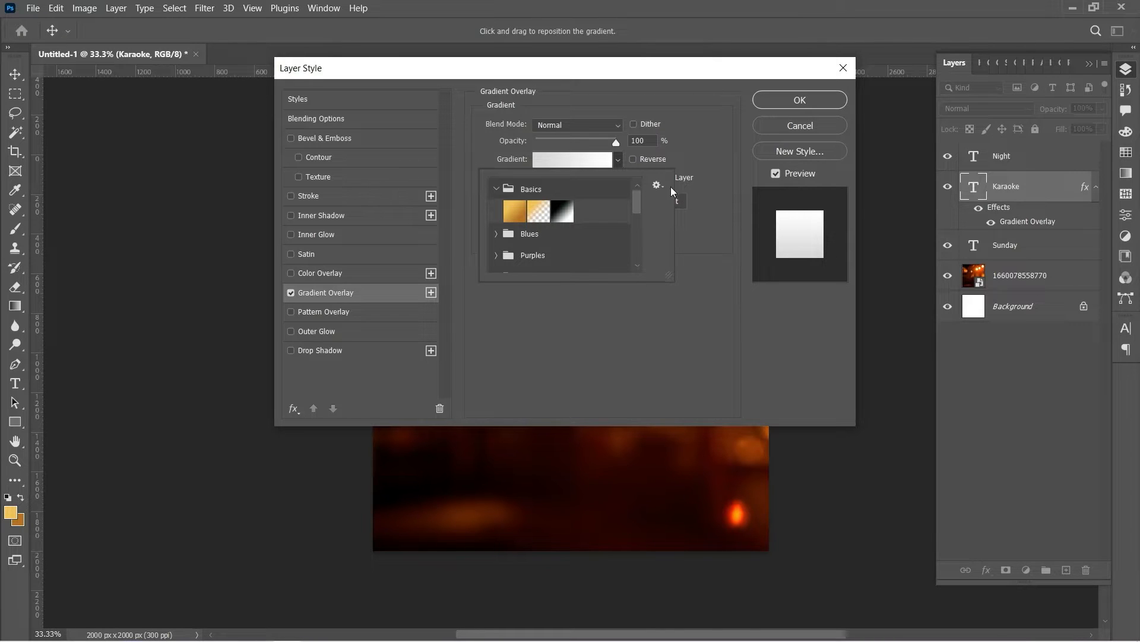
pyautogui.click(514, 211)
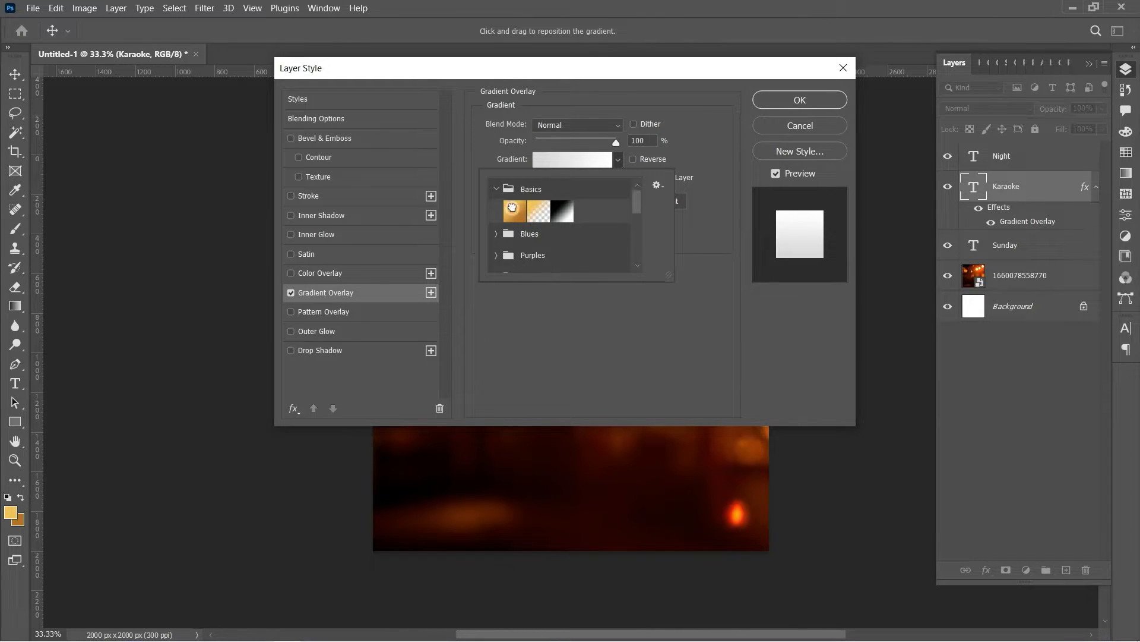
pyautogui.click(700, 148)
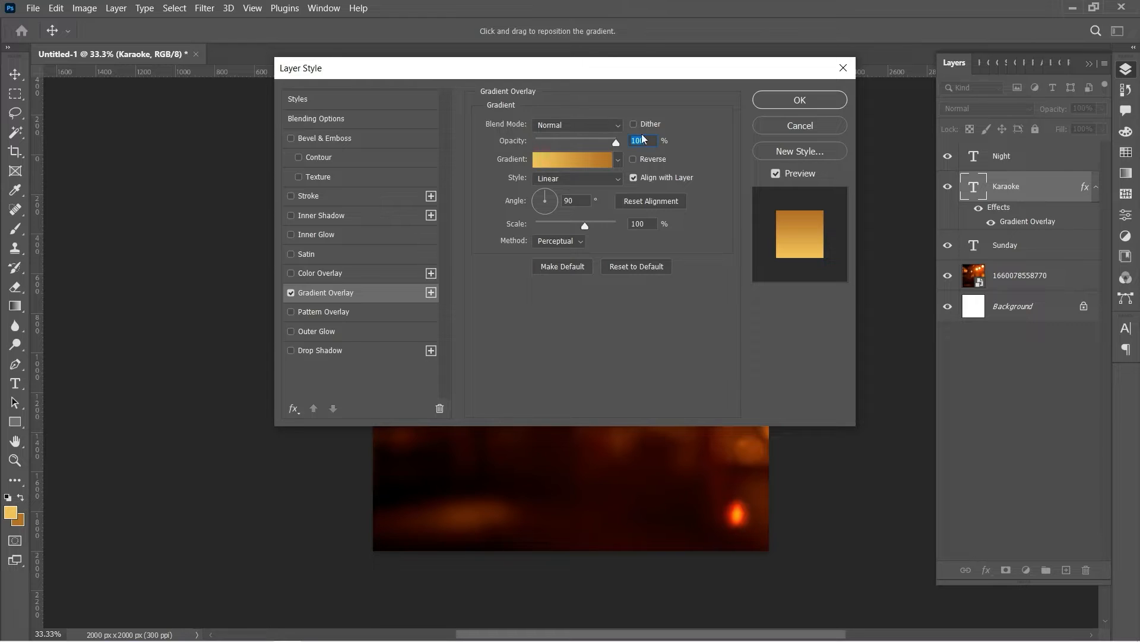
pyautogui.click(792, 103)
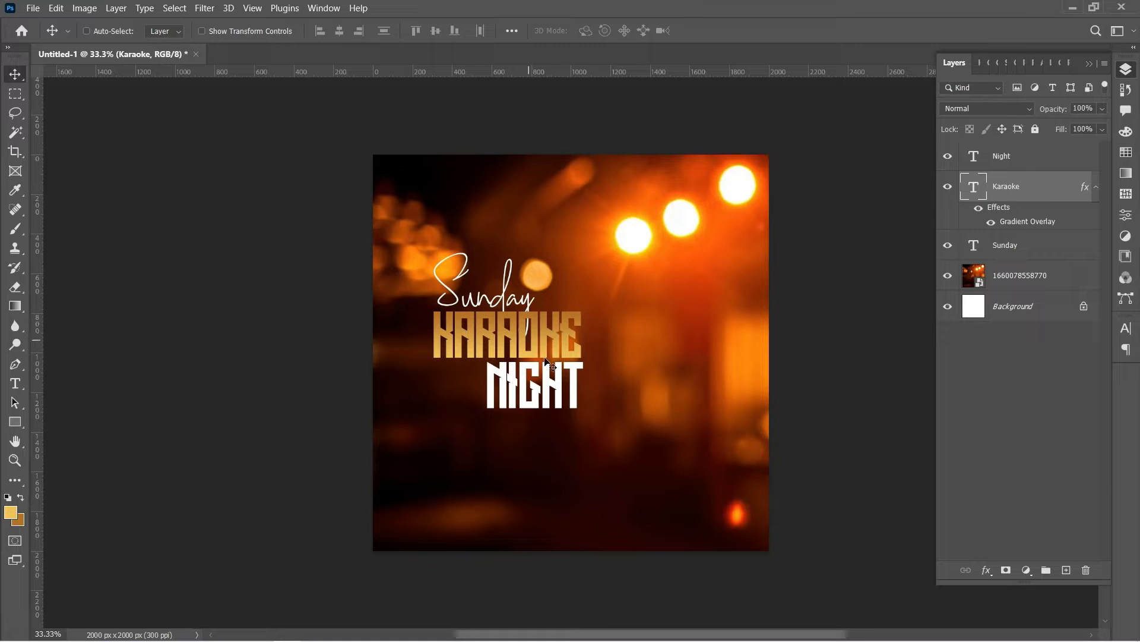
# Select NIGHT and set its text colour to the gold foreground colour #edc458
pyautogui.click(15, 383)
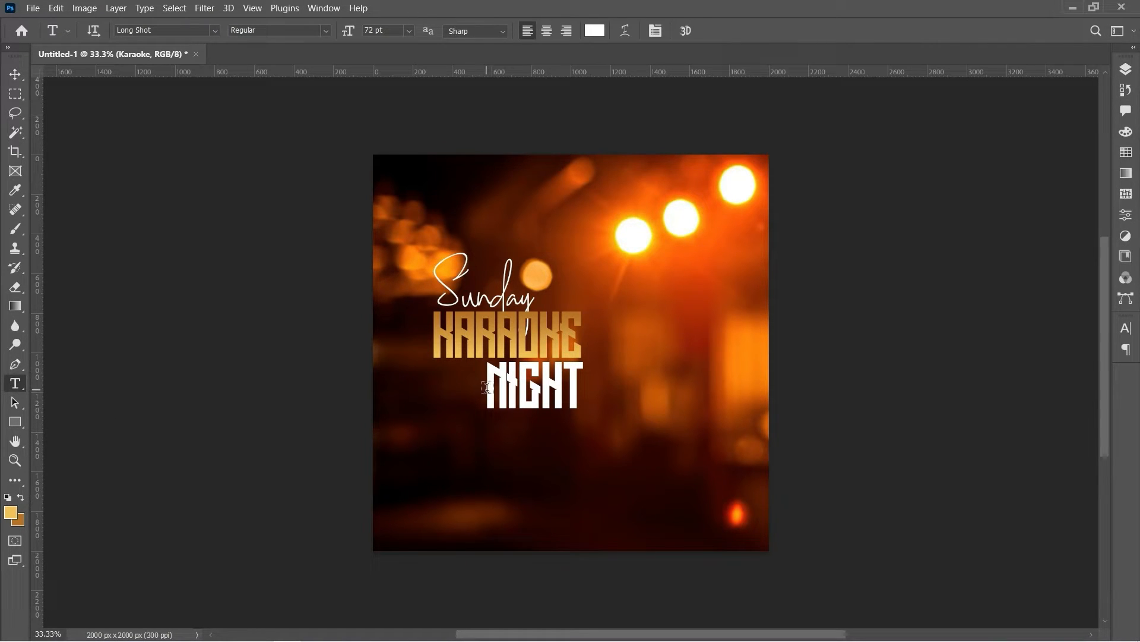
pyautogui.moveTo(487, 388); pyautogui.dragTo(589, 384)
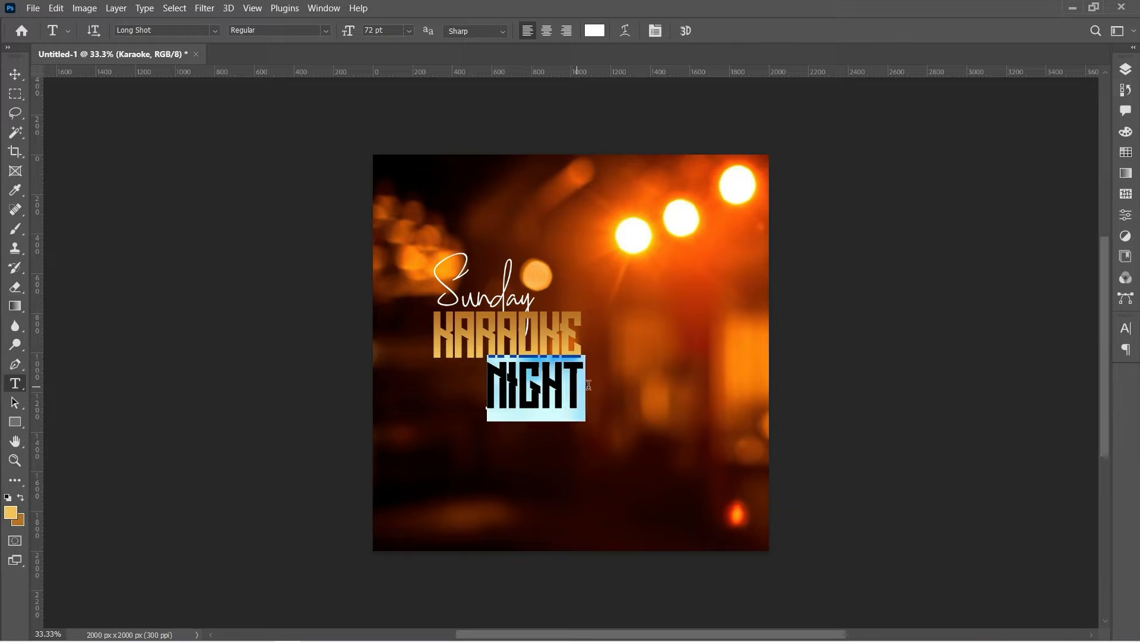
pyautogui.rightClick(578, 387)
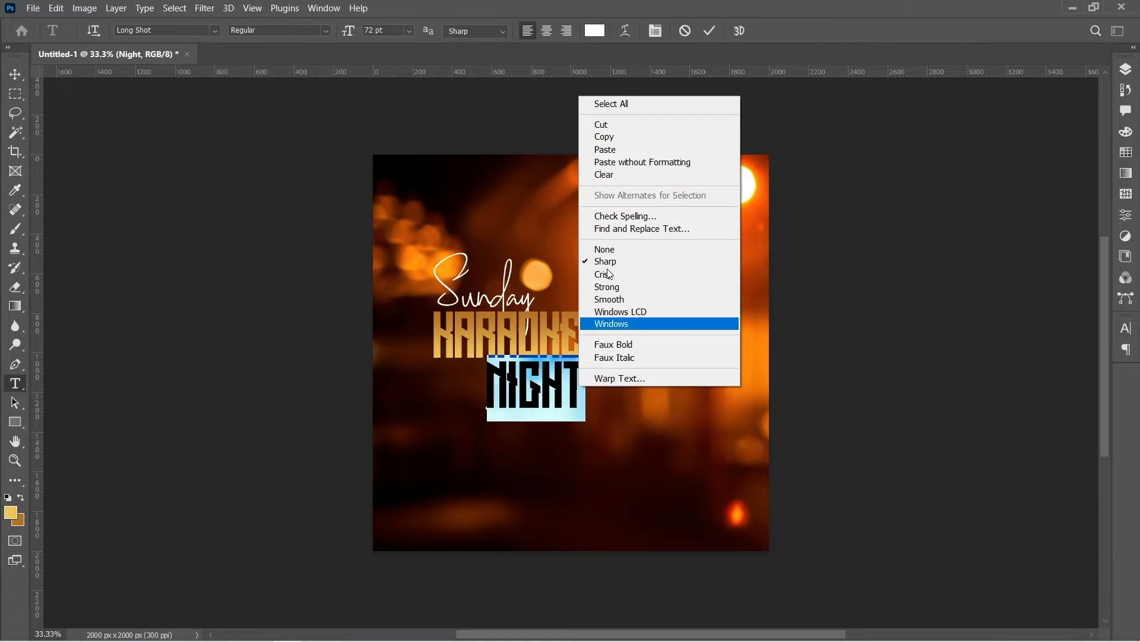
pyautogui.click(598, 34)
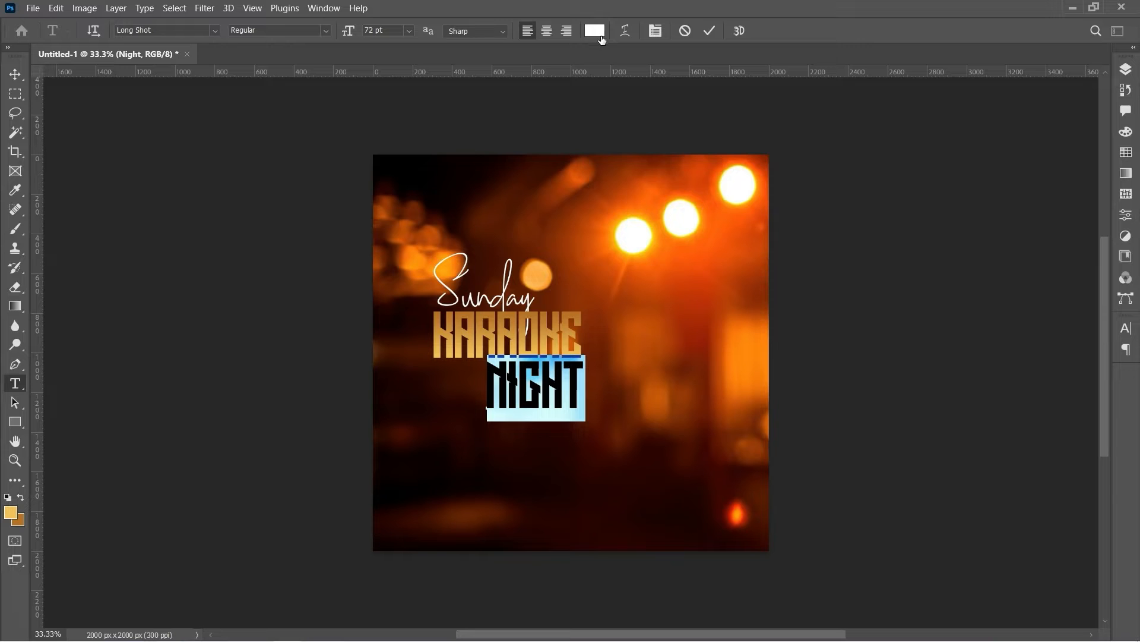
pyautogui.click(601, 37)
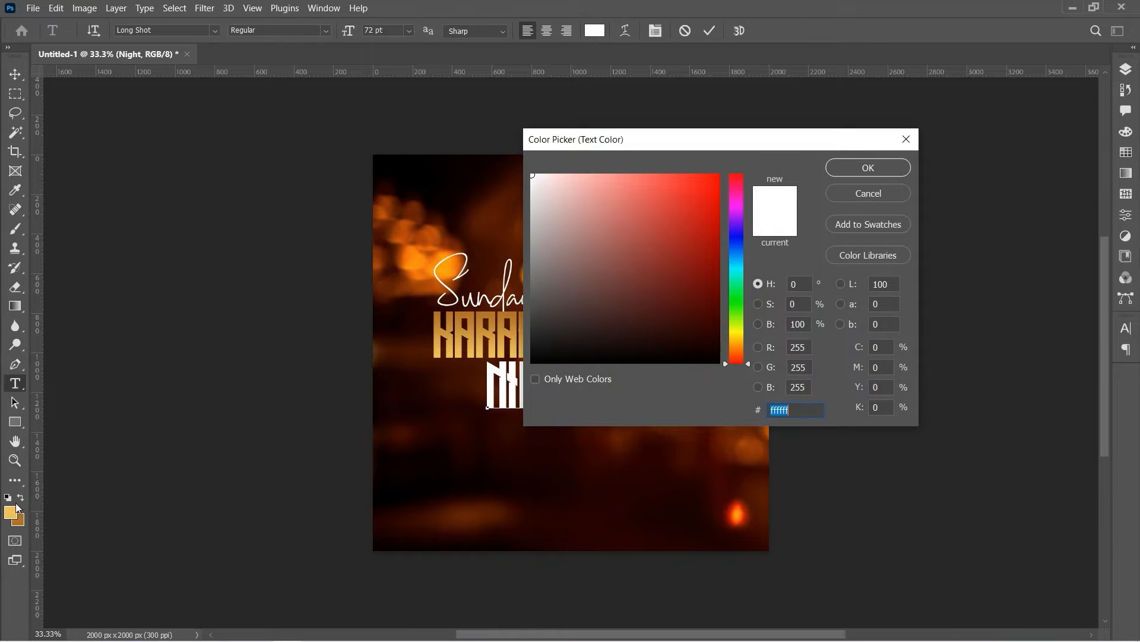
pyautogui.click(17, 509)
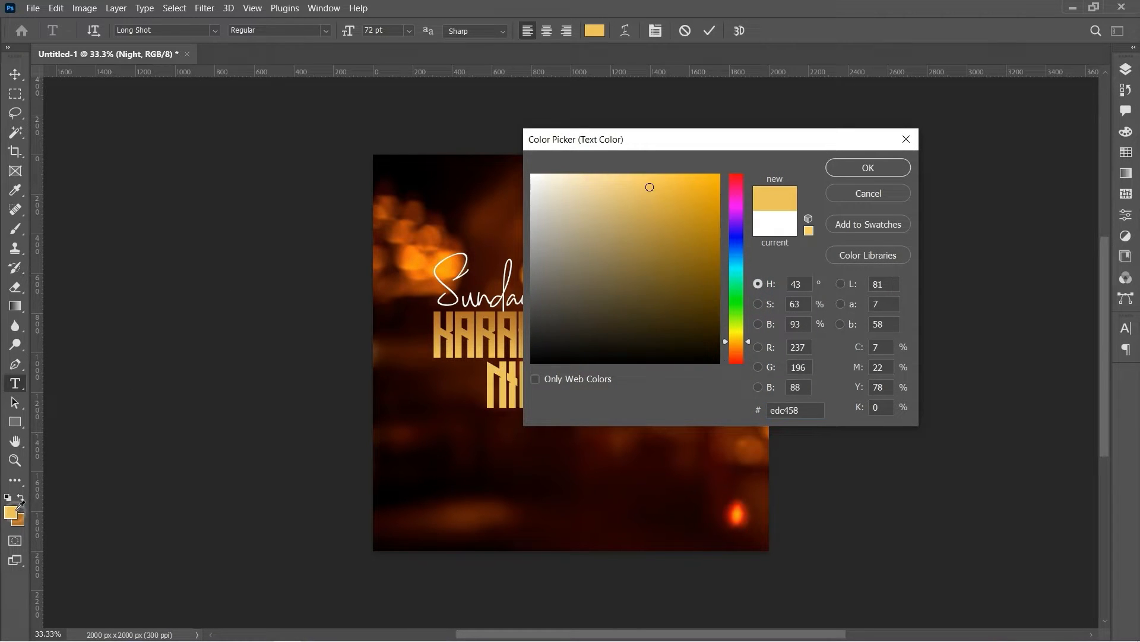
pyautogui.click(868, 168)
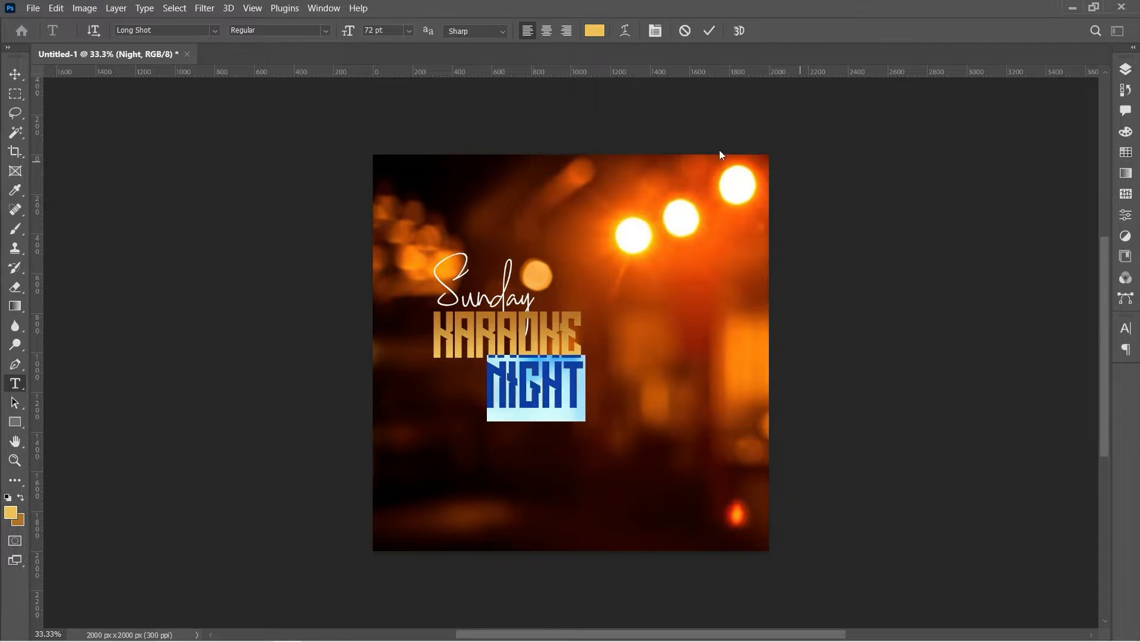
pyautogui.click(15, 77)
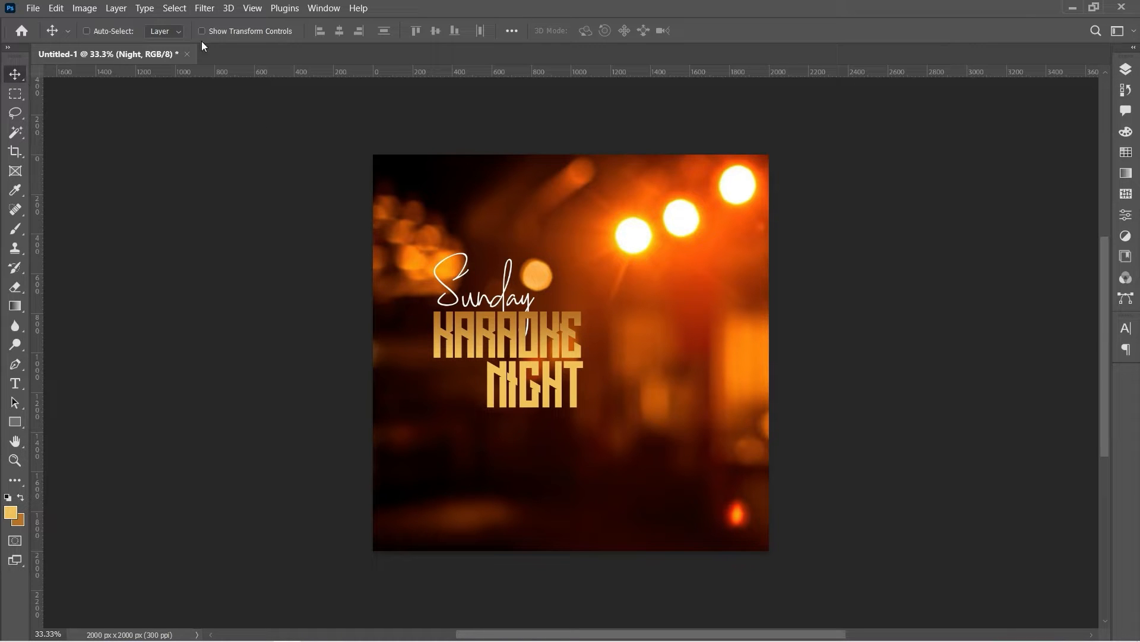
# Drag the Sunday layer to the top of the stack and nudge the script down
pyautogui.click(1126, 72)
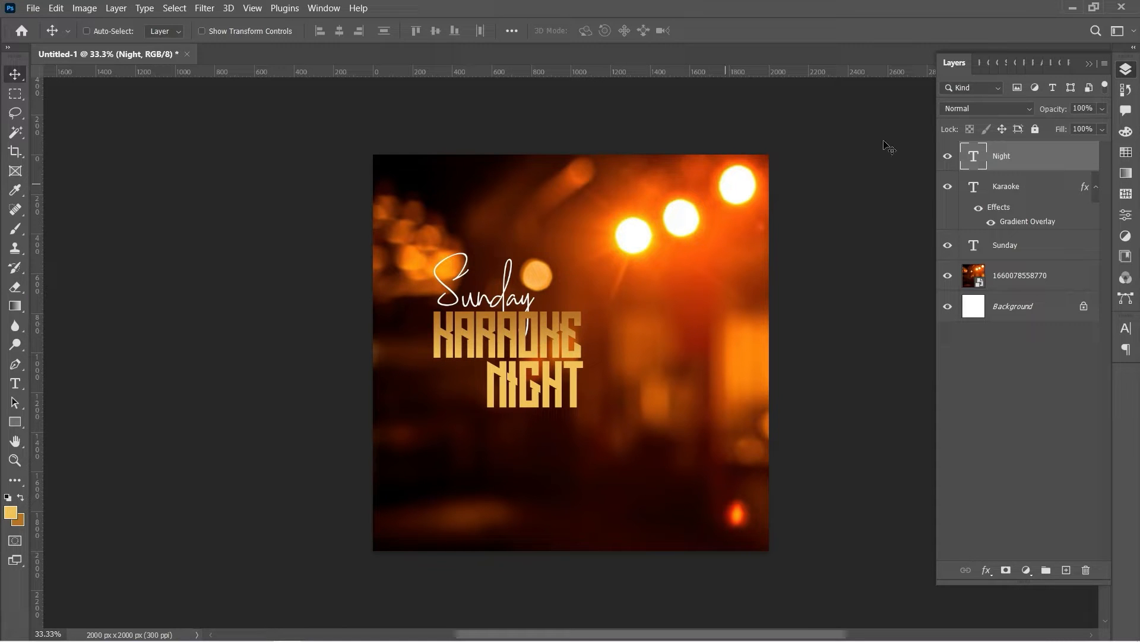
pyautogui.moveTo(997, 248); pyautogui.dragTo(1005, 148)
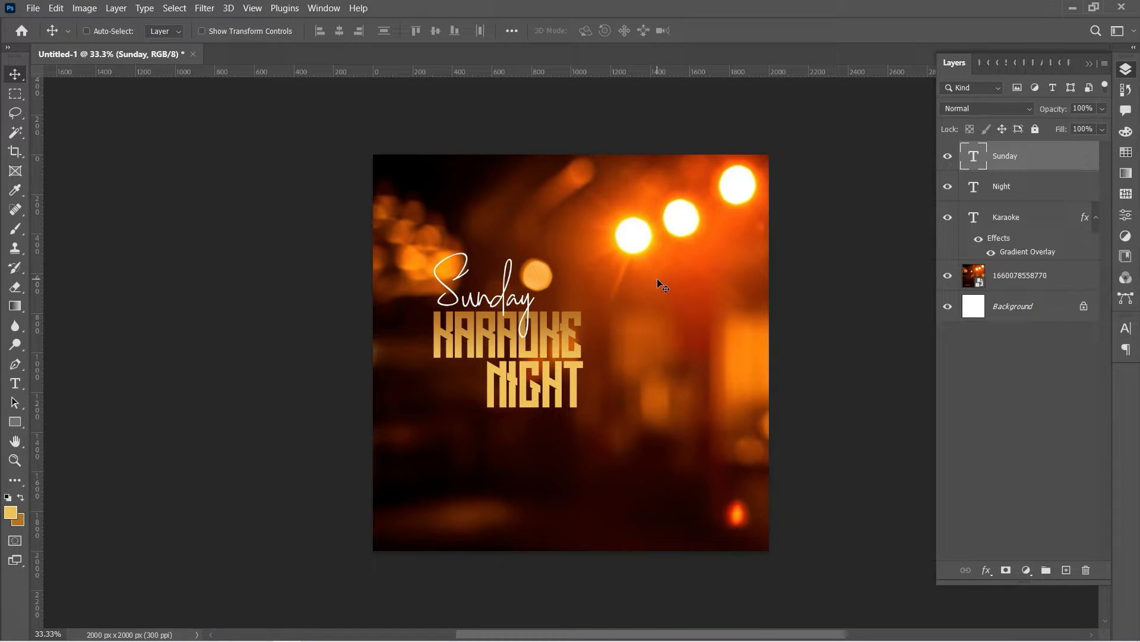
pyautogui.hotkey('shift', 'Down')
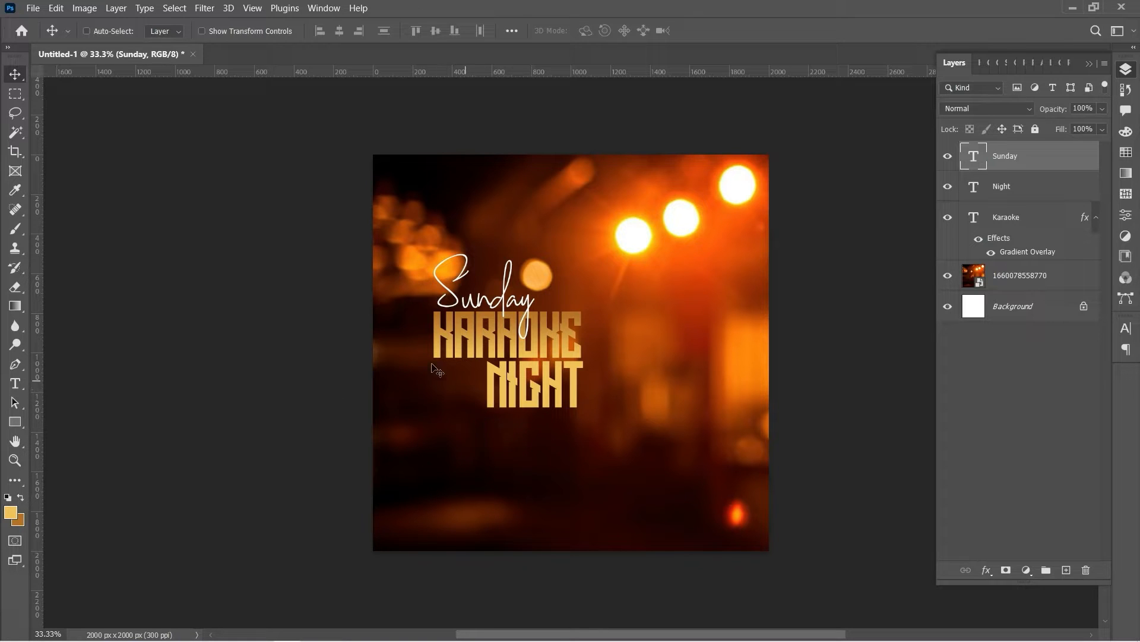
pyautogui.click(14, 461)
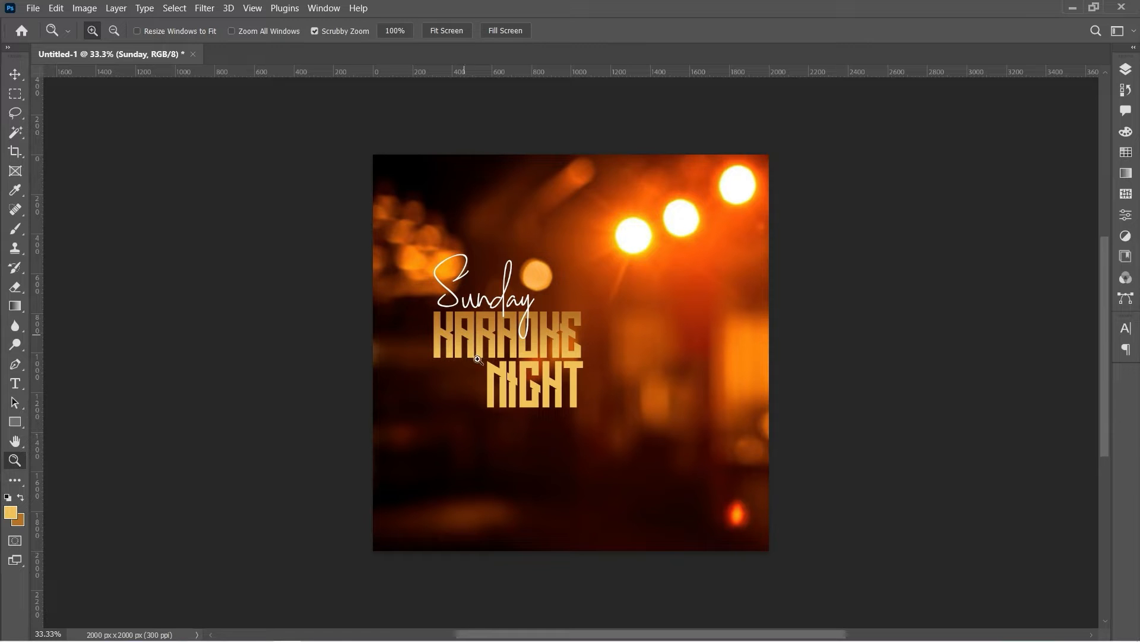
# Zoom in on the titles and draw a gold bar left of NIGHT, shifting it slightly down
pyautogui.click(496, 396)
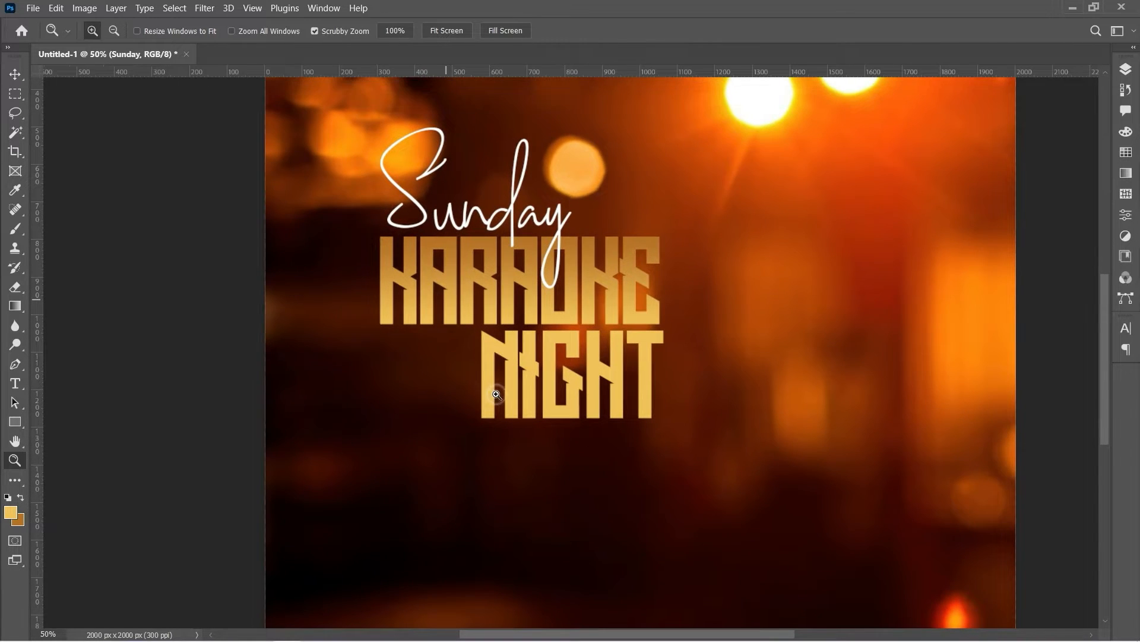
pyautogui.click(497, 395)
pyautogui.click(496, 395)
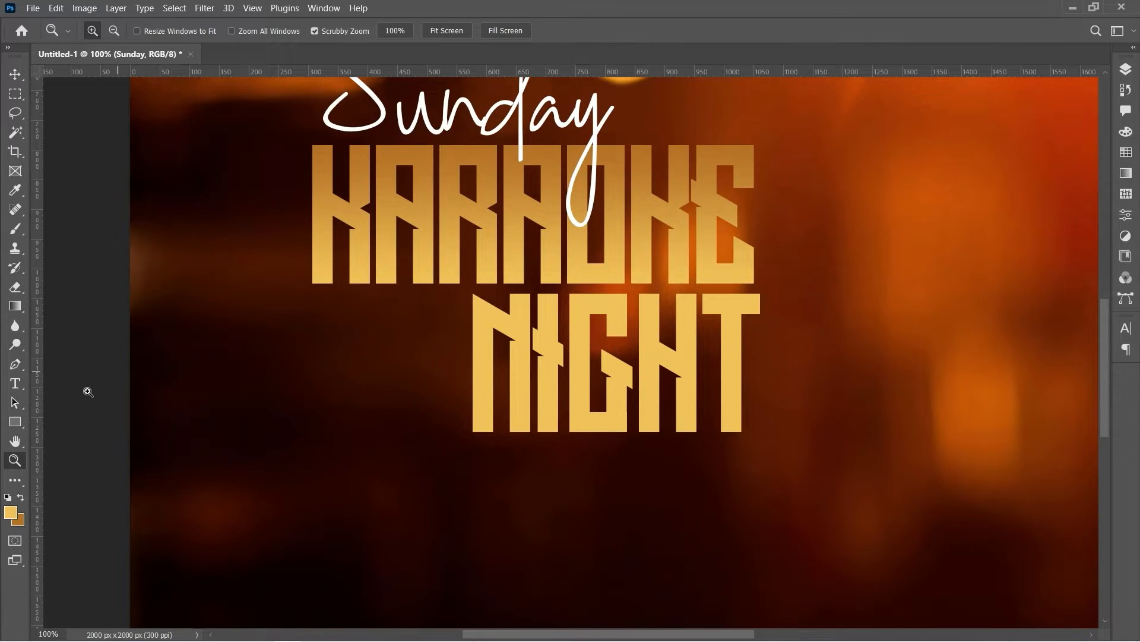
pyautogui.click(14, 422)
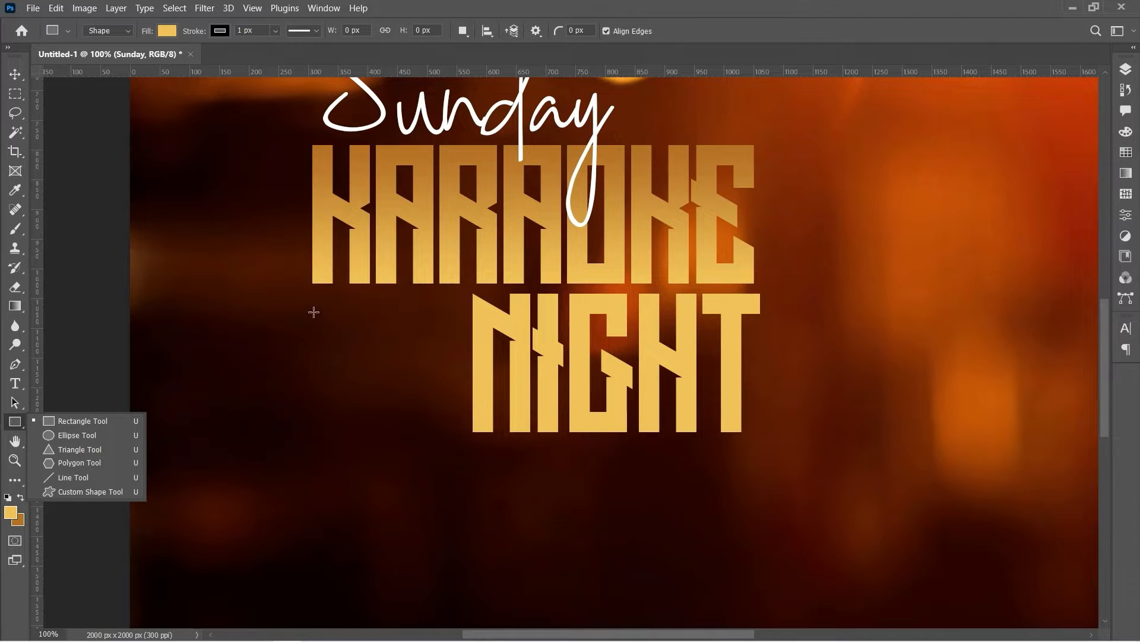
pyautogui.moveTo(314, 305); pyautogui.dragTo(500, 364)
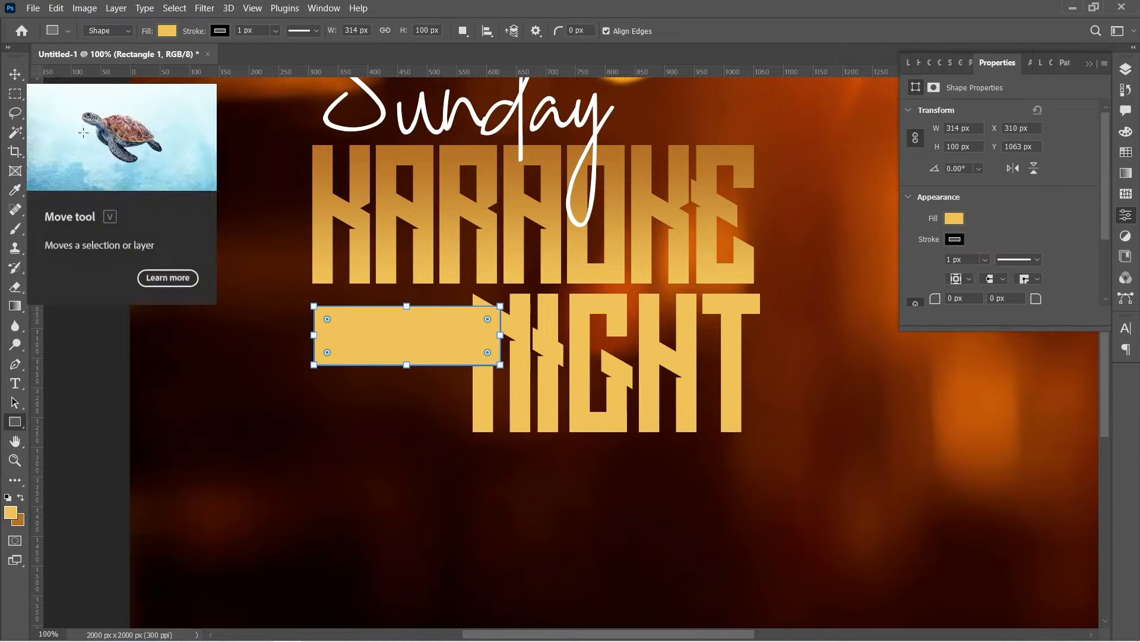
pyautogui.click(14, 75)
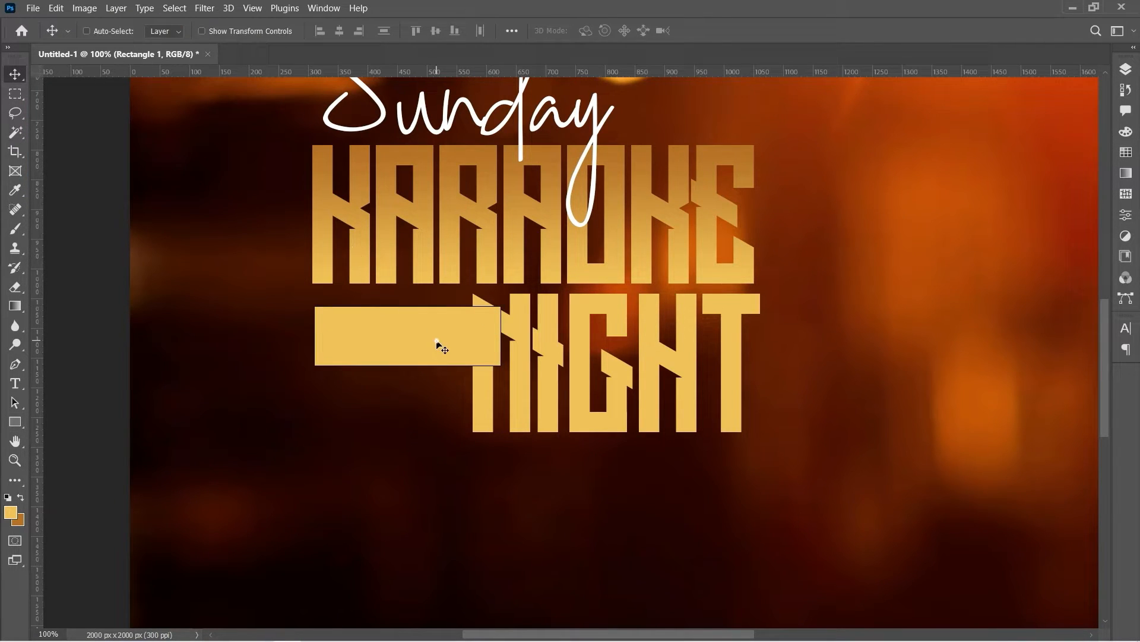
pyautogui.moveTo(437, 337); pyautogui.dragTo(436, 352)
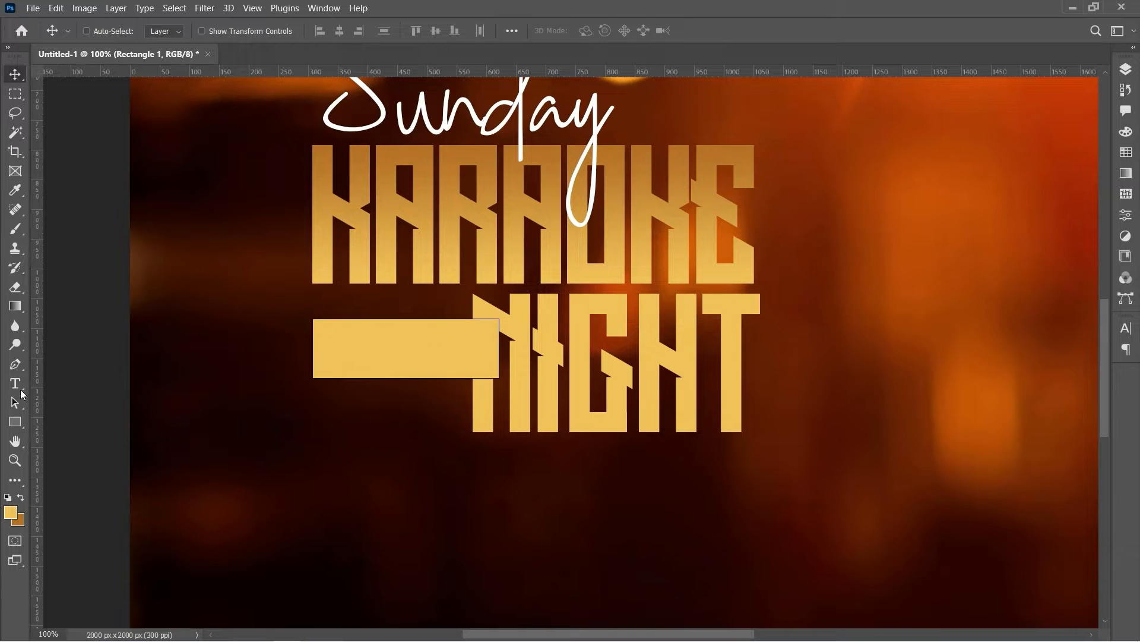
# Set the bar's stroke to No Color and select the Rectangle 1 layer
pyautogui.click(15, 421)
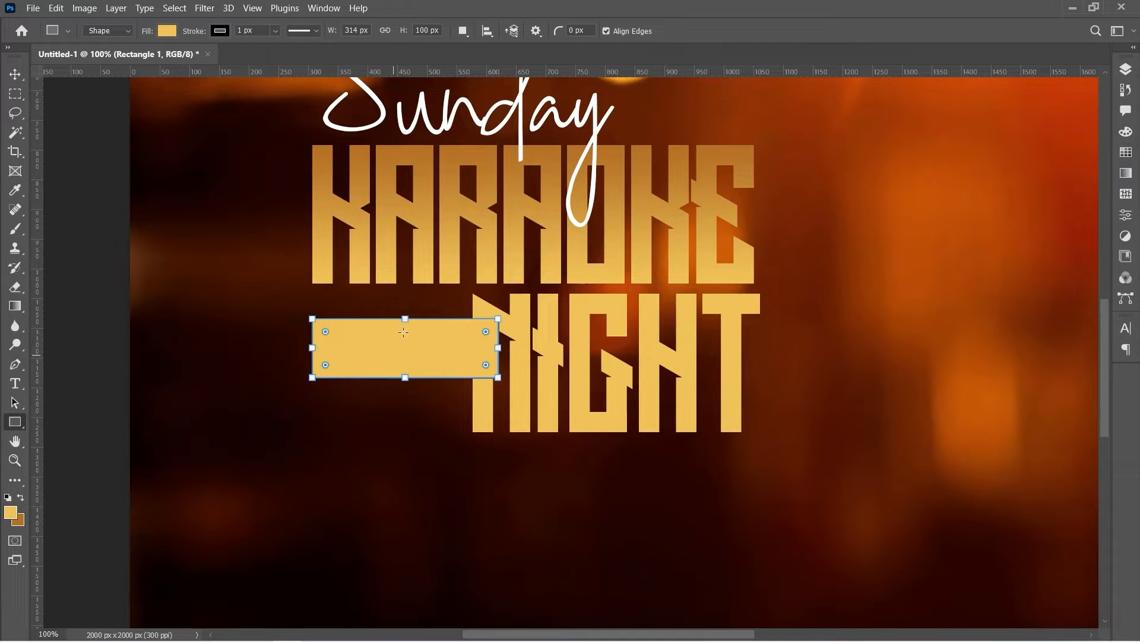
pyautogui.click(227, 30)
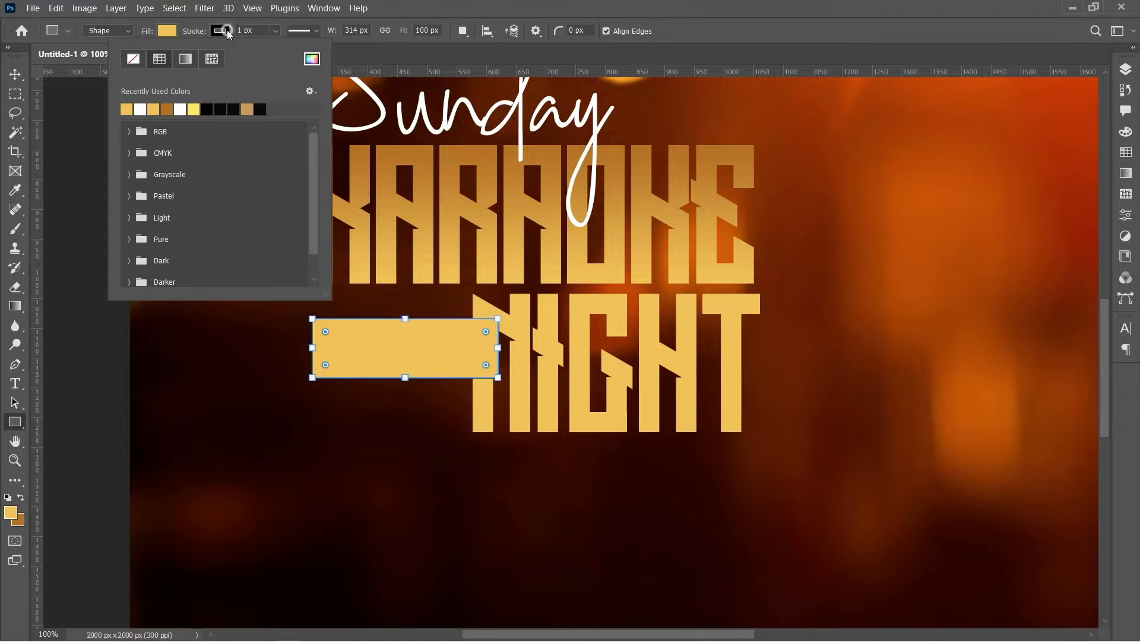
pyautogui.click(134, 58)
pyautogui.click(15, 74)
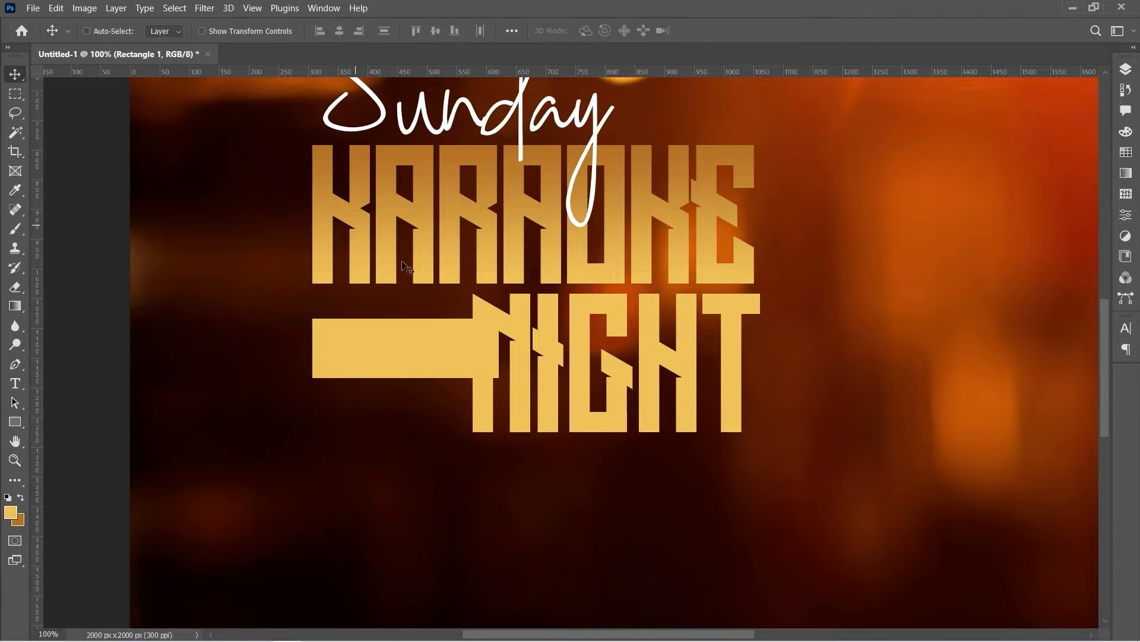
pyautogui.rightClick(461, 356)
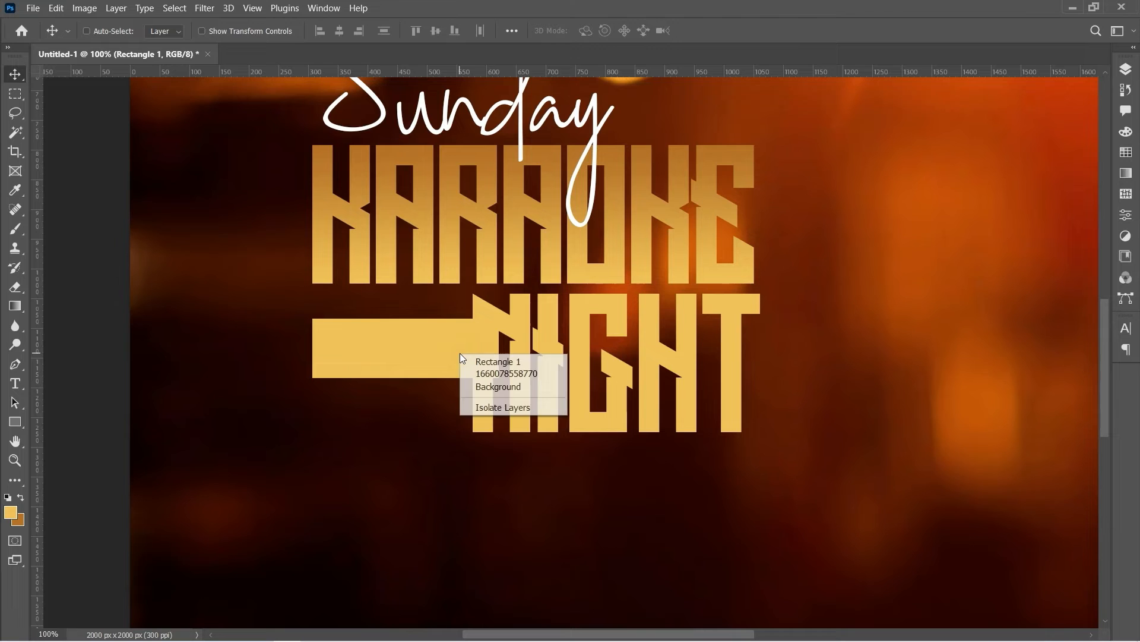
pyautogui.click(492, 363)
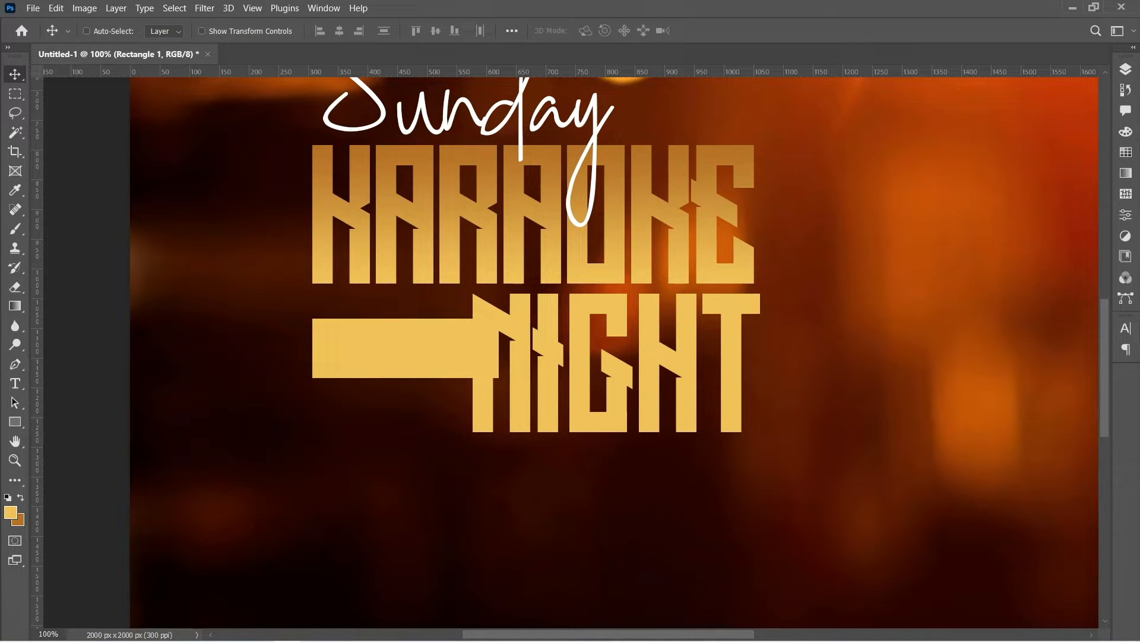
pyautogui.click(1127, 68)
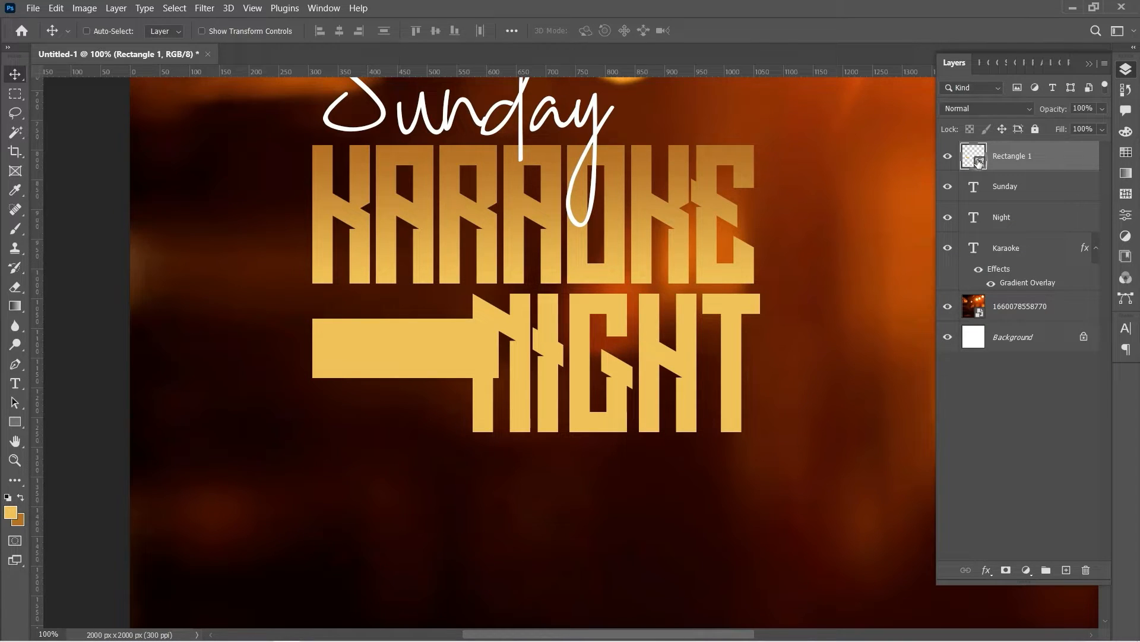
# Change the Rectangle 1 fill to #af6f25 and move the bar slightly up and left
pyautogui.doubleClick(979, 163)
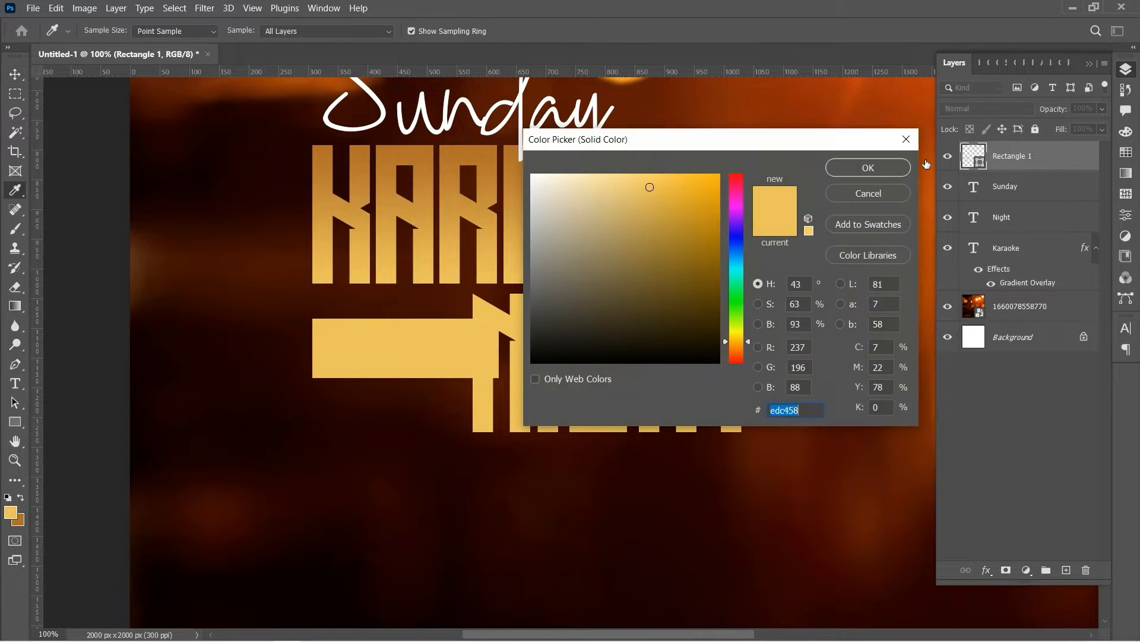
pyautogui.click(22, 521)
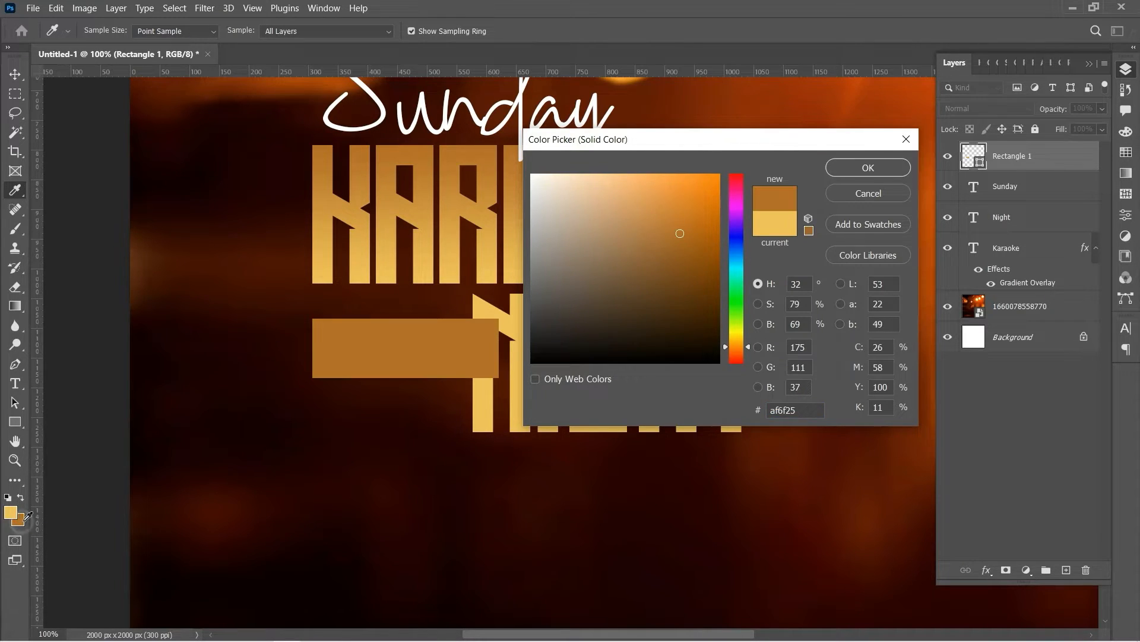
pyautogui.click(880, 169)
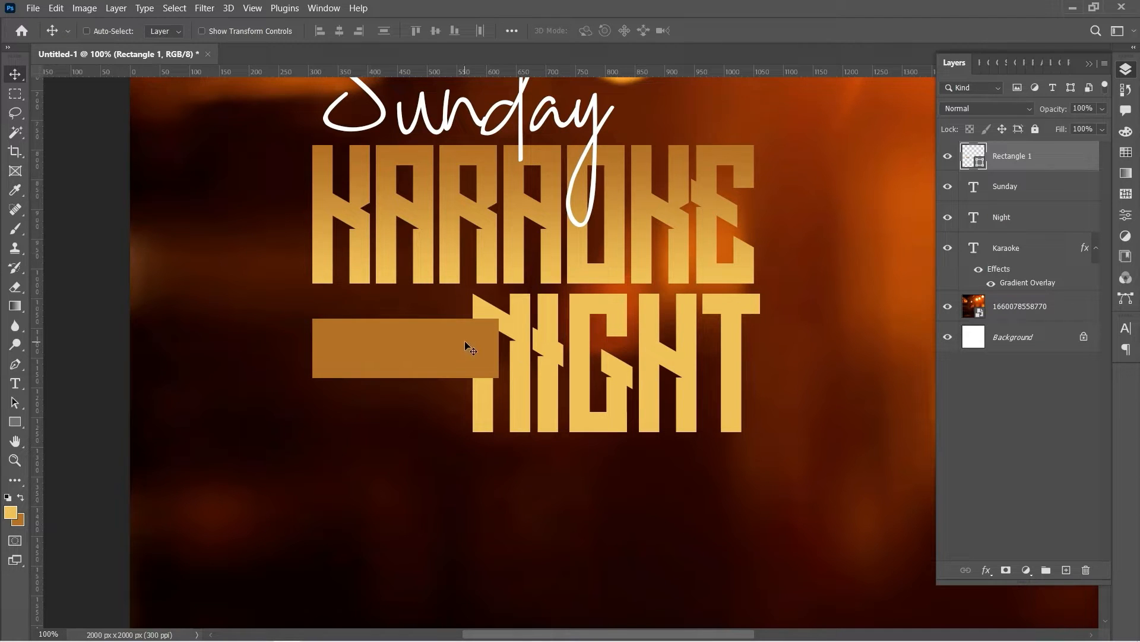
pyautogui.moveTo(464, 341); pyautogui.dragTo(452, 325)
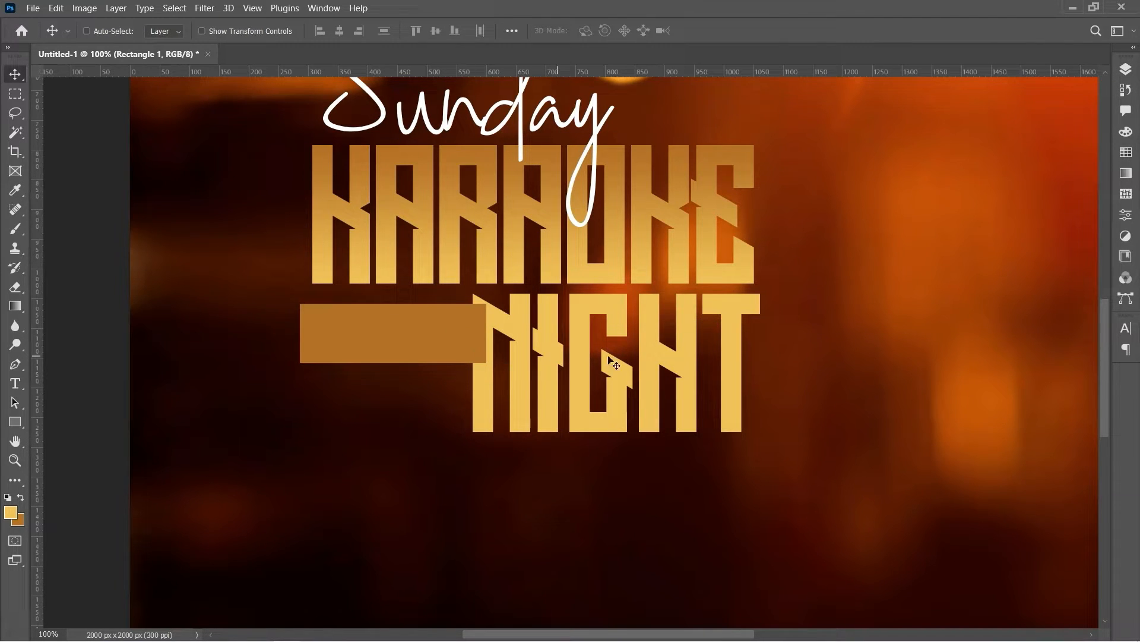
pyautogui.press('Down')
pyautogui.press('Down')
pyautogui.press('Down')
pyautogui.press('Down')
pyautogui.press('Down')
pyautogui.press('Down')
pyautogui.press('Down')
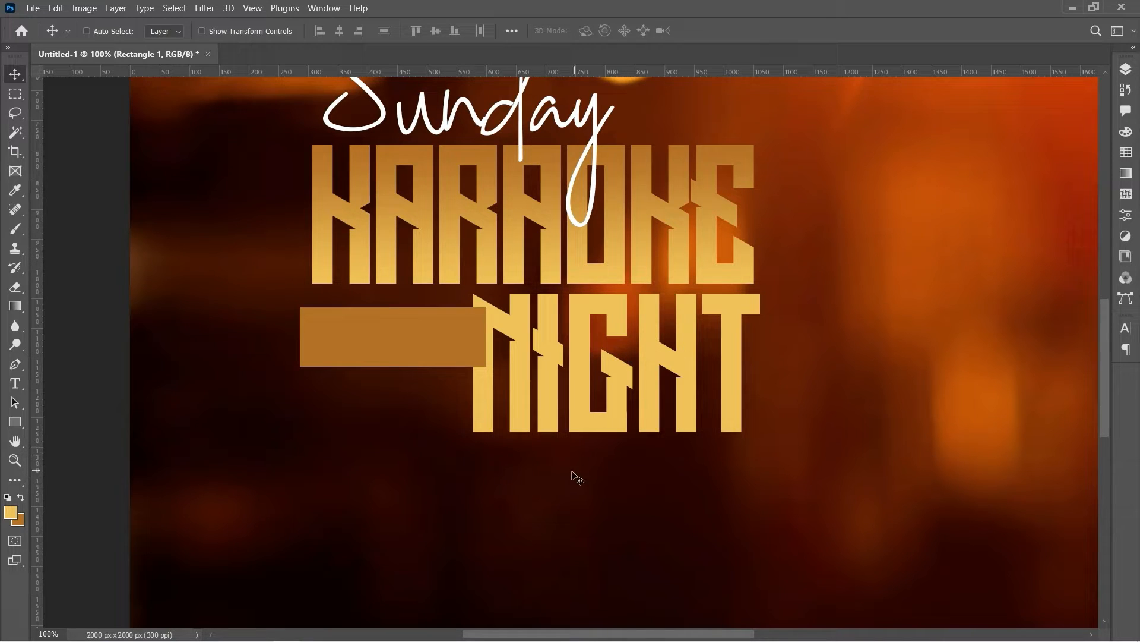
pyautogui.click(13, 404)
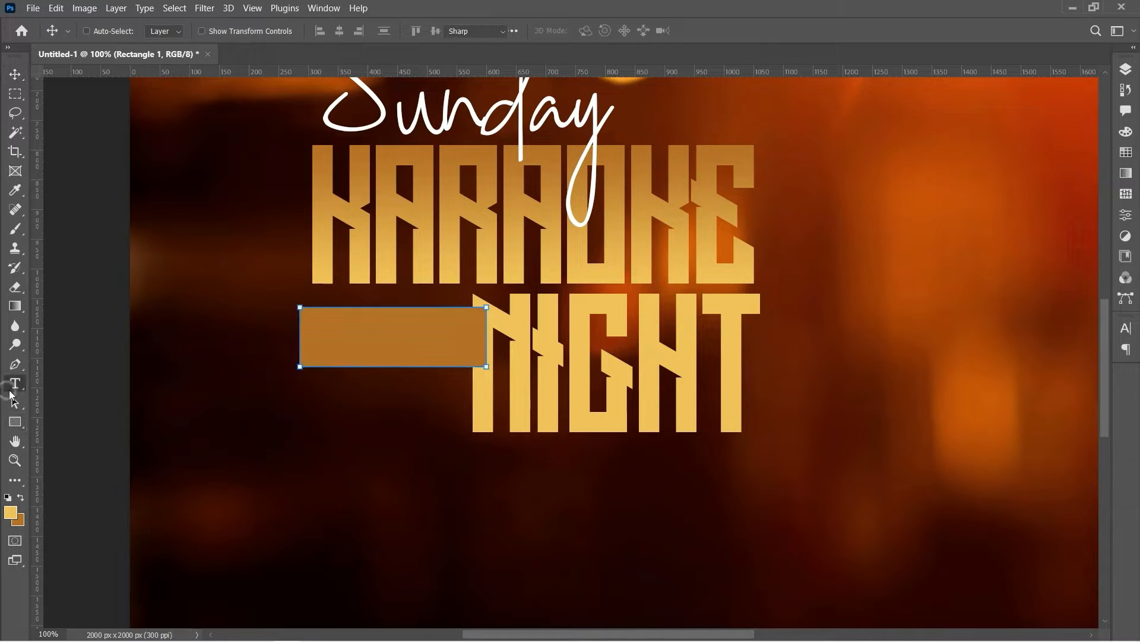
# Type '29th august' on the poster and set it in Dharma Gothic E Regular
pyautogui.click(15, 383)
pyautogui.click(185, 464)
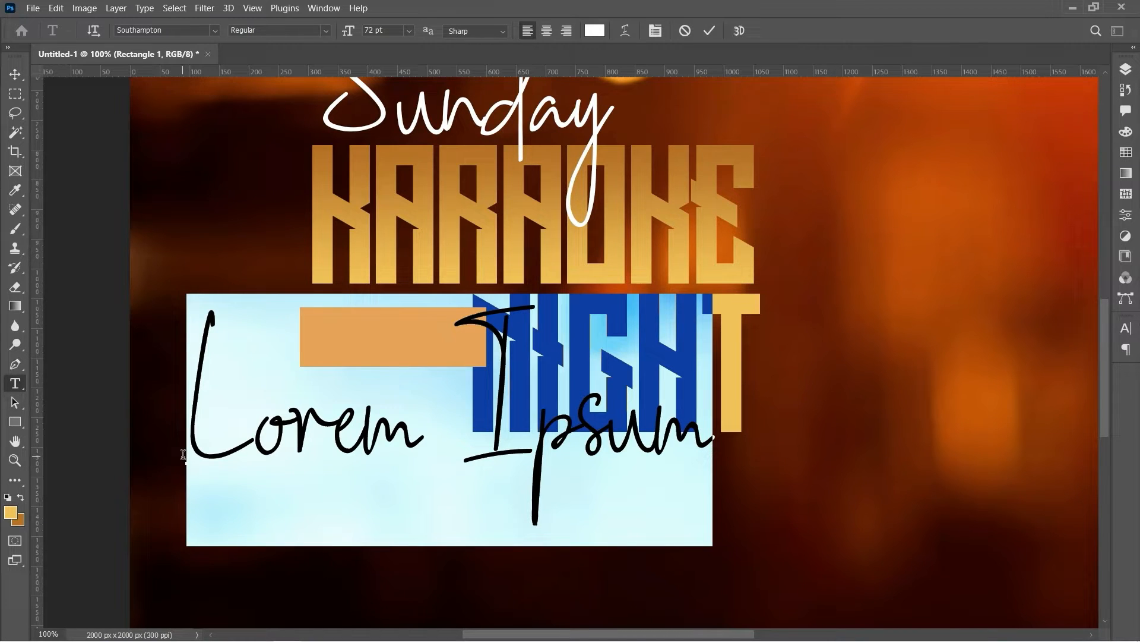
pyautogui.write('2')
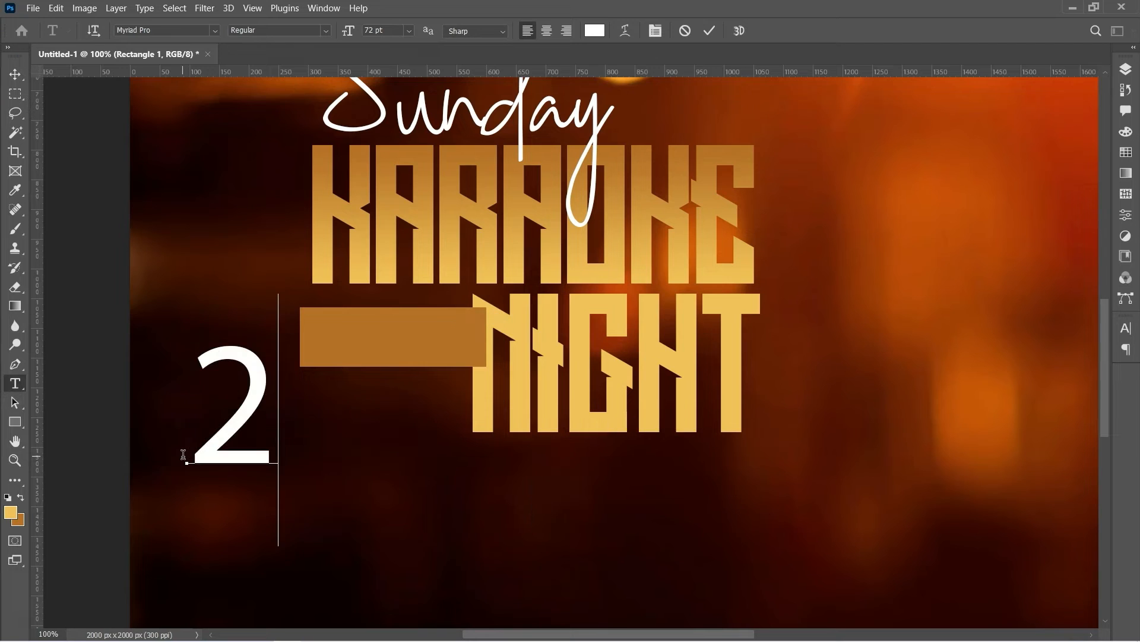
pyautogui.write('9th ')
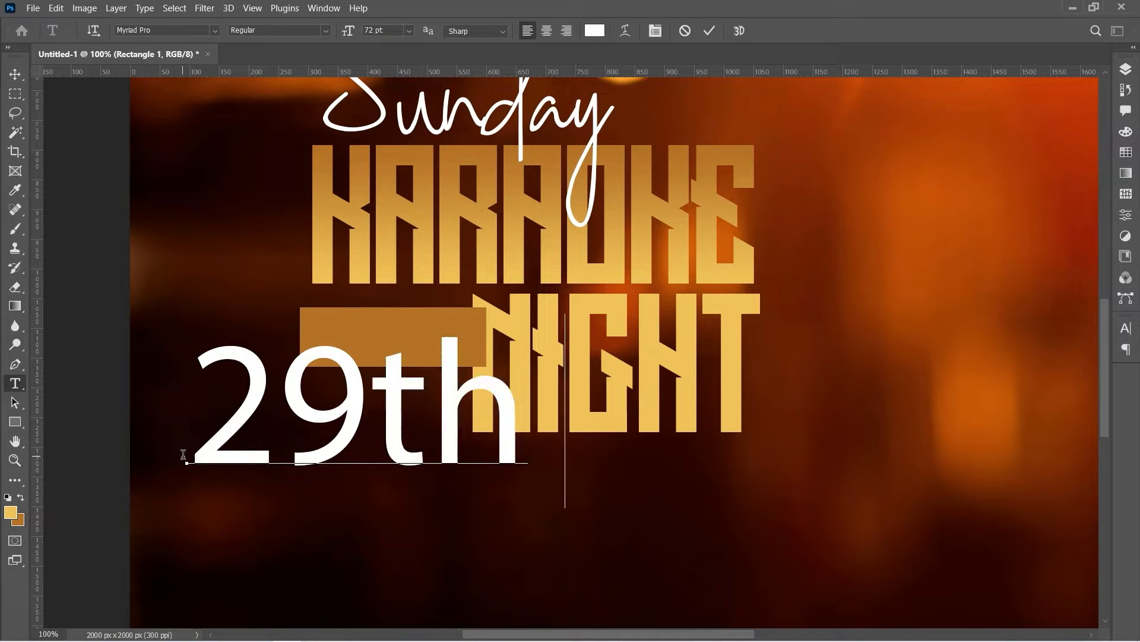
pyautogui.write('august')
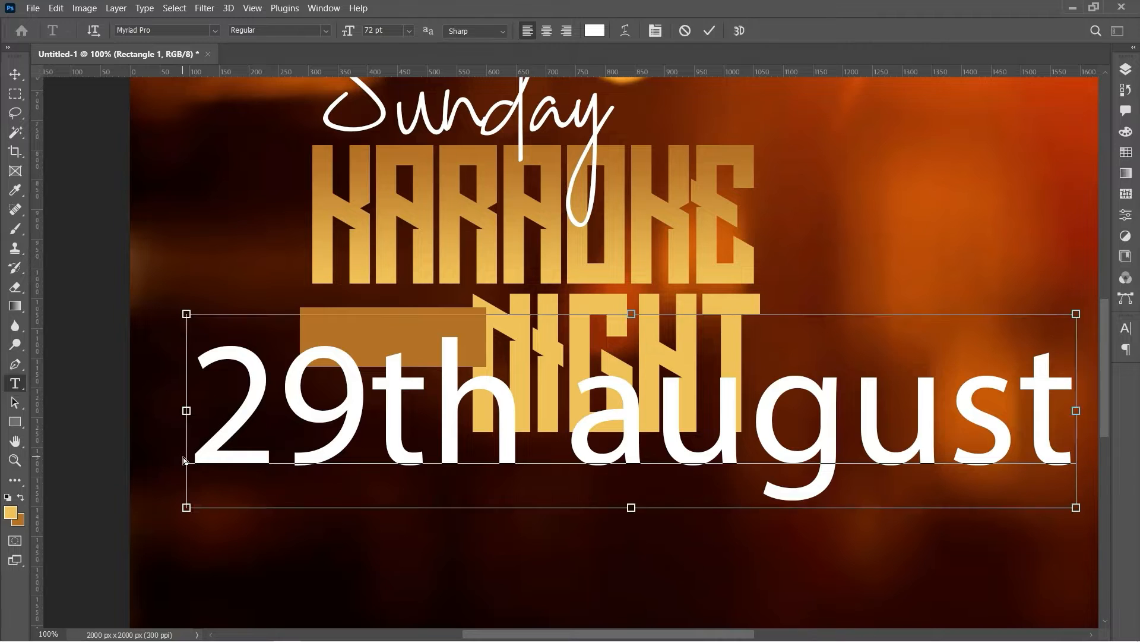
pyautogui.hotkey('ctrl', 'a')
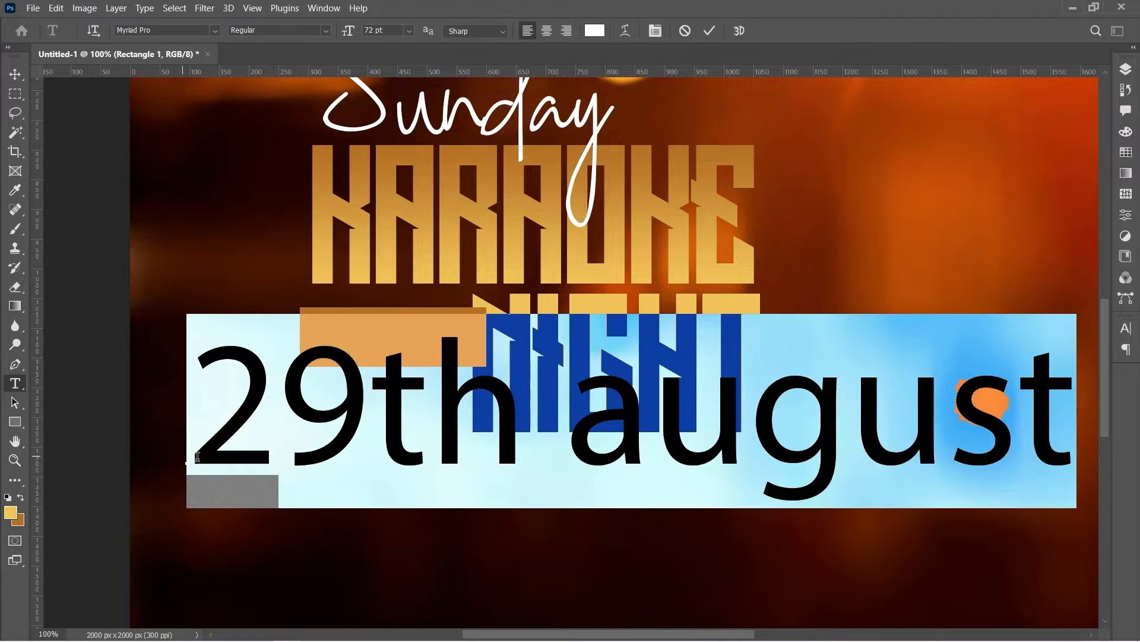
pyautogui.click(183, 32)
pyautogui.write('dh')
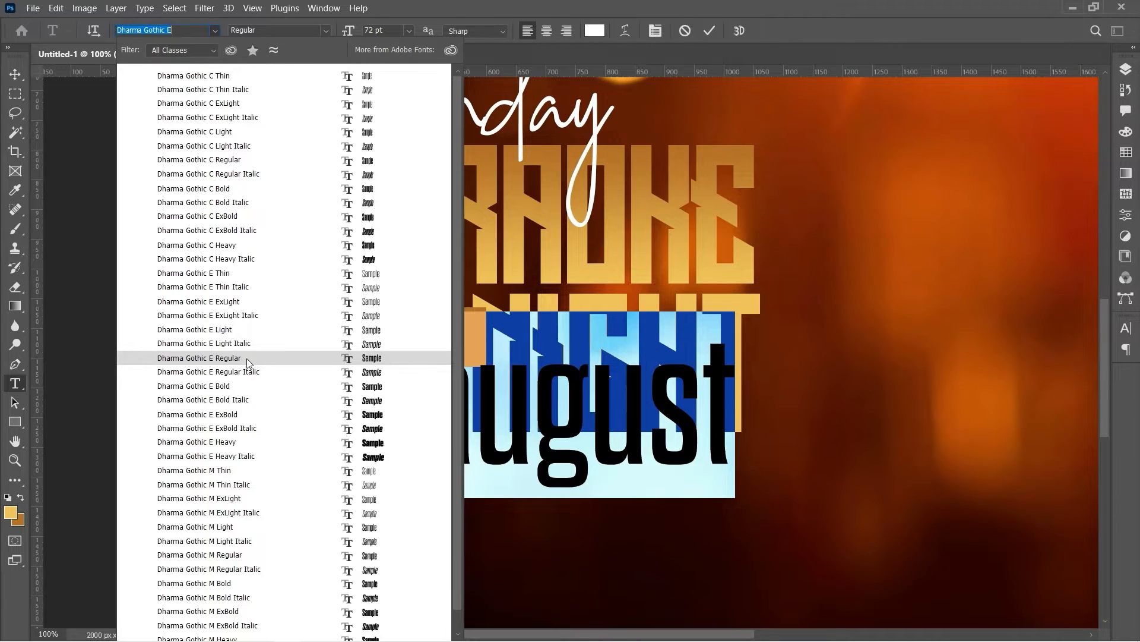
pyautogui.click(248, 358)
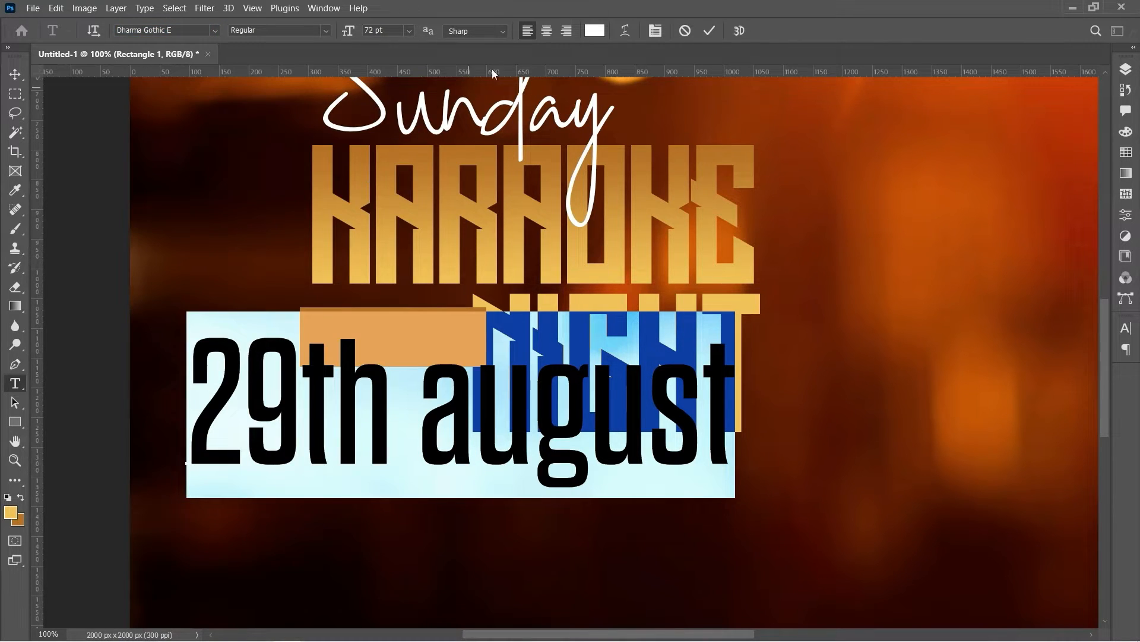
# Make the date All Caps with -25 tracking and commit the text
pyautogui.click(657, 37)
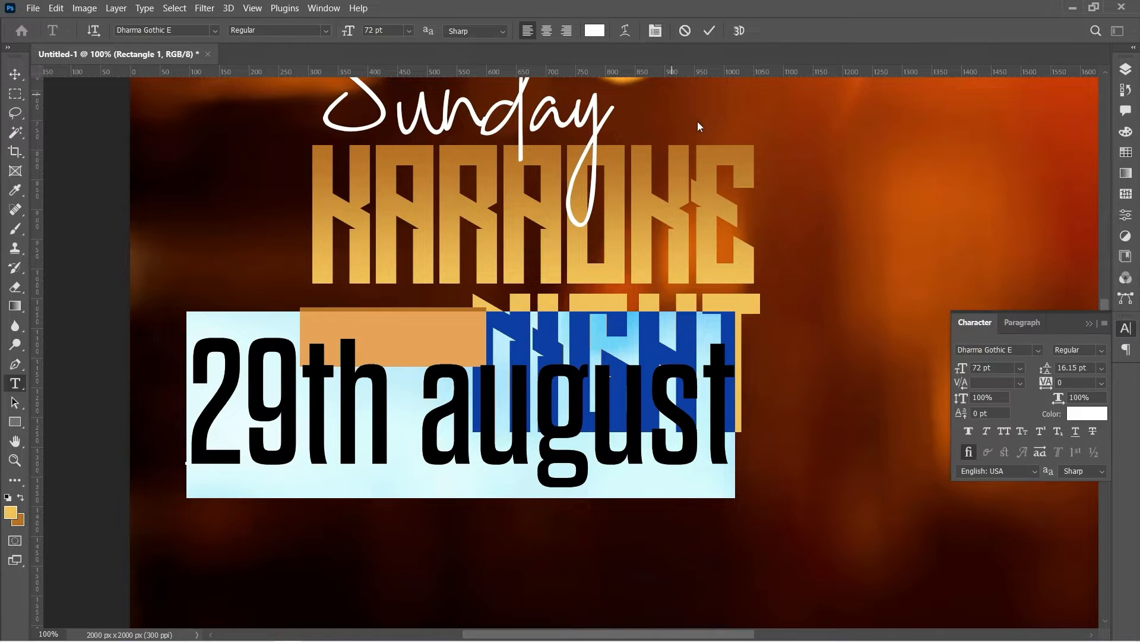
pyautogui.click(1003, 433)
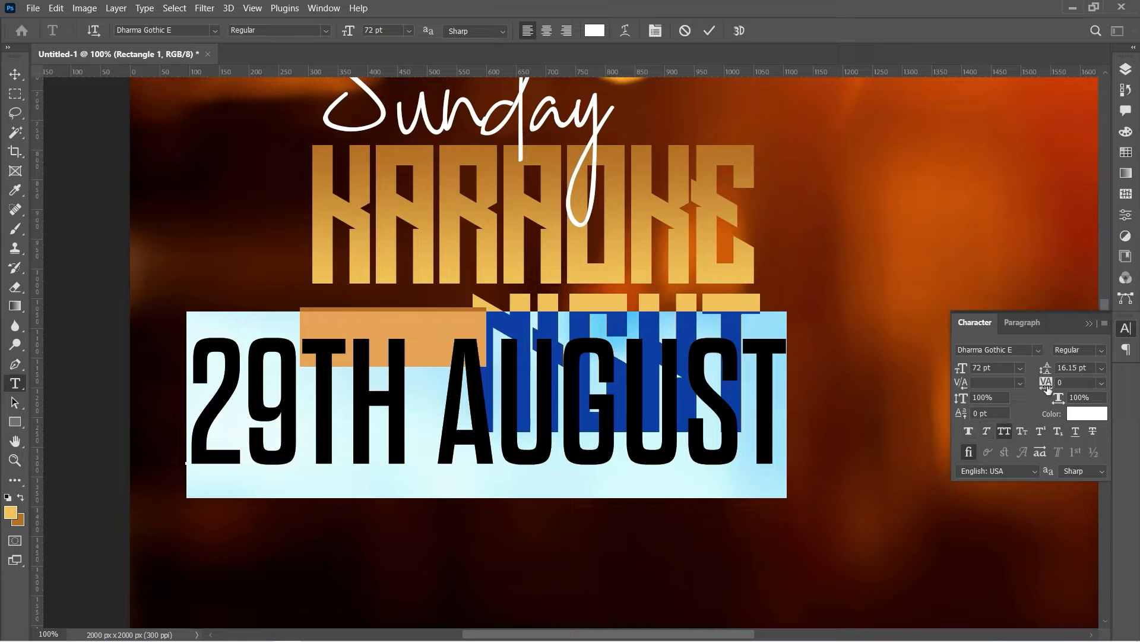
pyautogui.click(1103, 384)
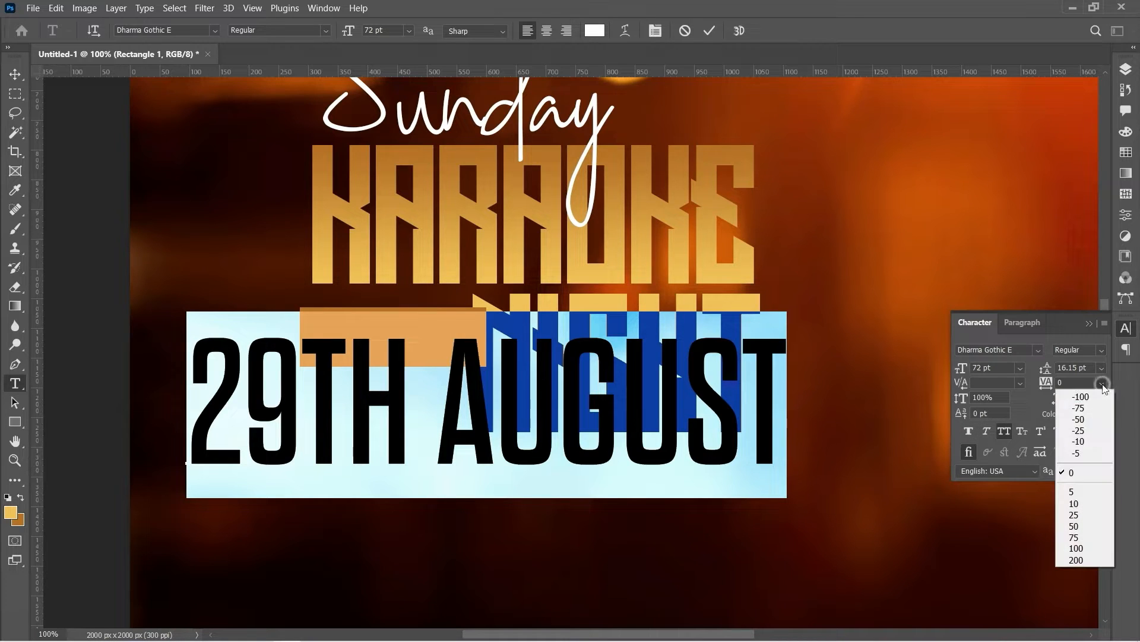
pyautogui.click(1081, 431)
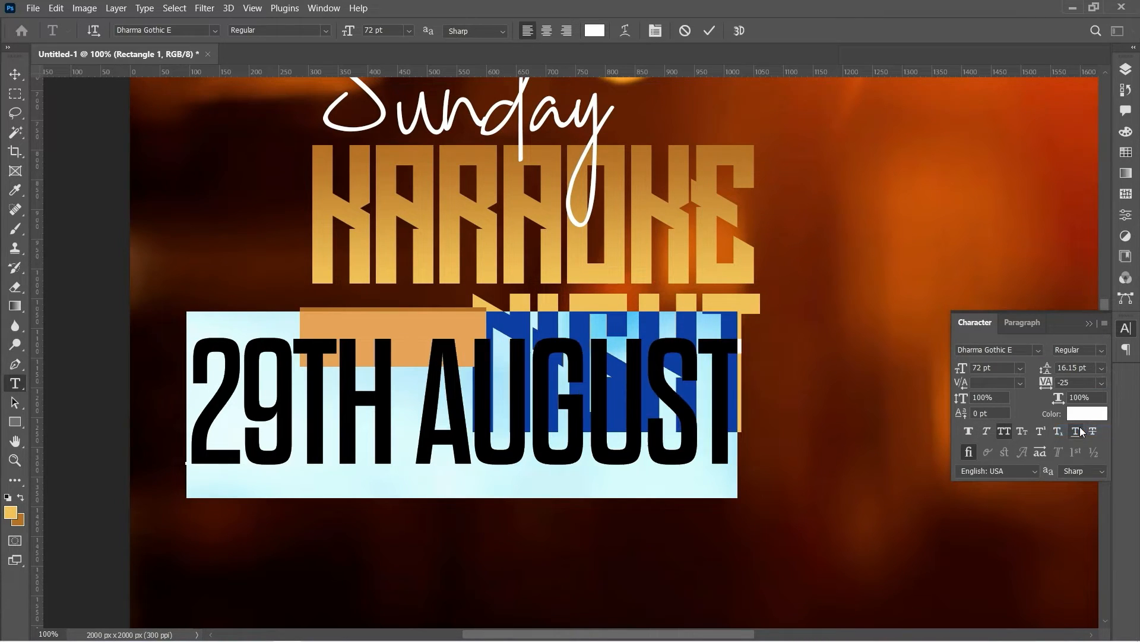
pyautogui.click(714, 31)
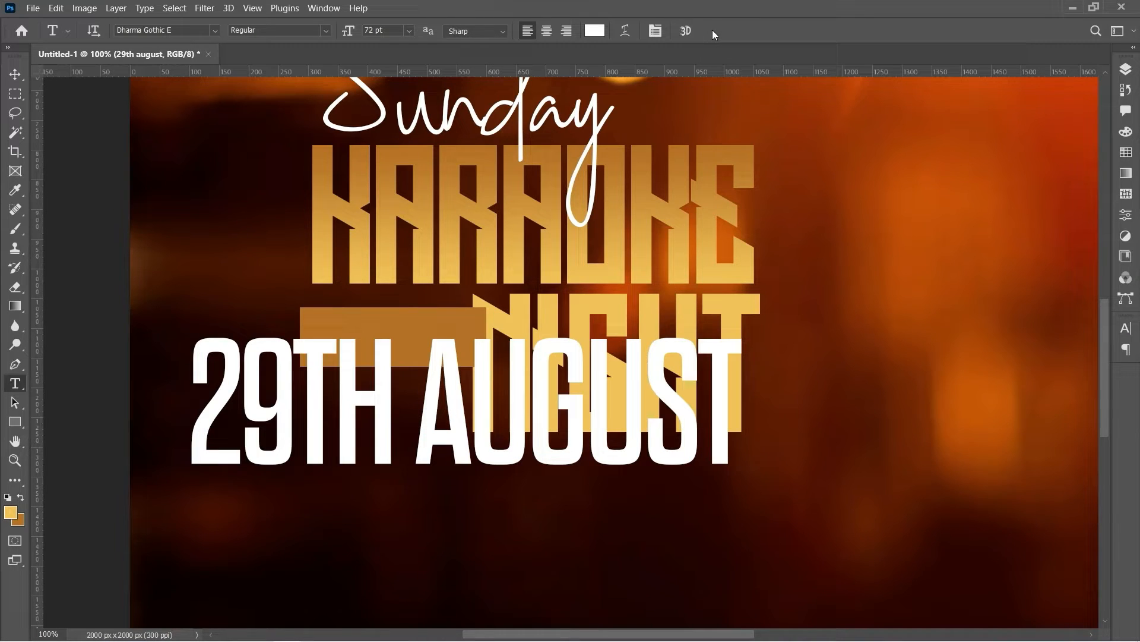
# Scale 29TH AUGUST down to about 20.35 pt and move it onto the brown bar beside NIGHT
pyautogui.hotkey('ctrl', 't')
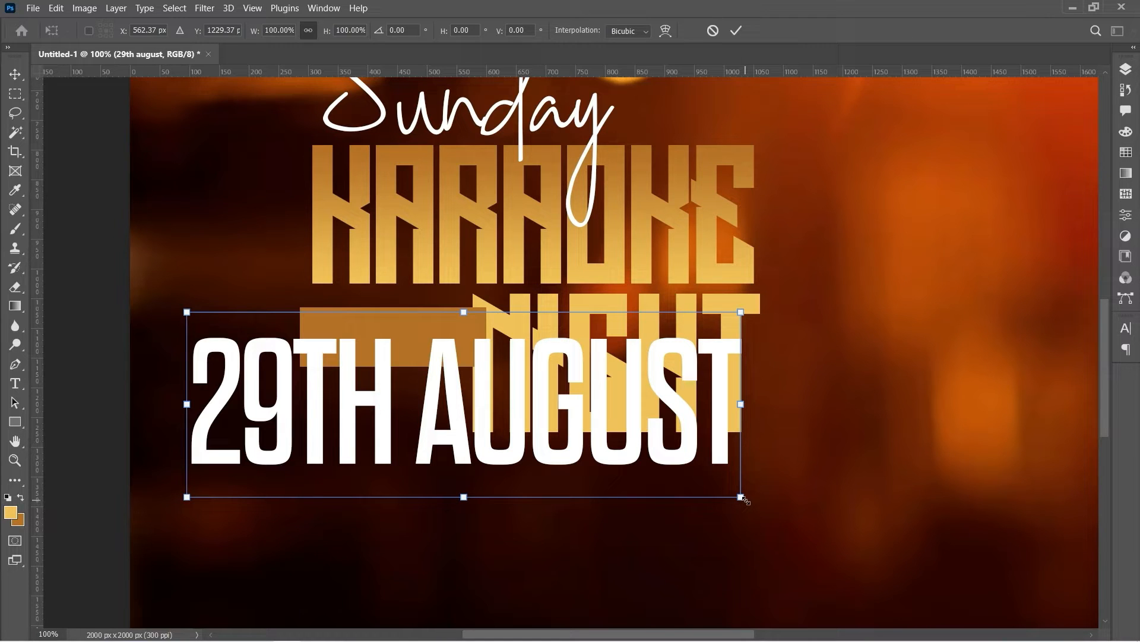
pyautogui.moveTo(745, 500); pyautogui.dragTo(553, 450)
pyautogui.moveTo(512, 416); pyautogui.dragTo(438, 345)
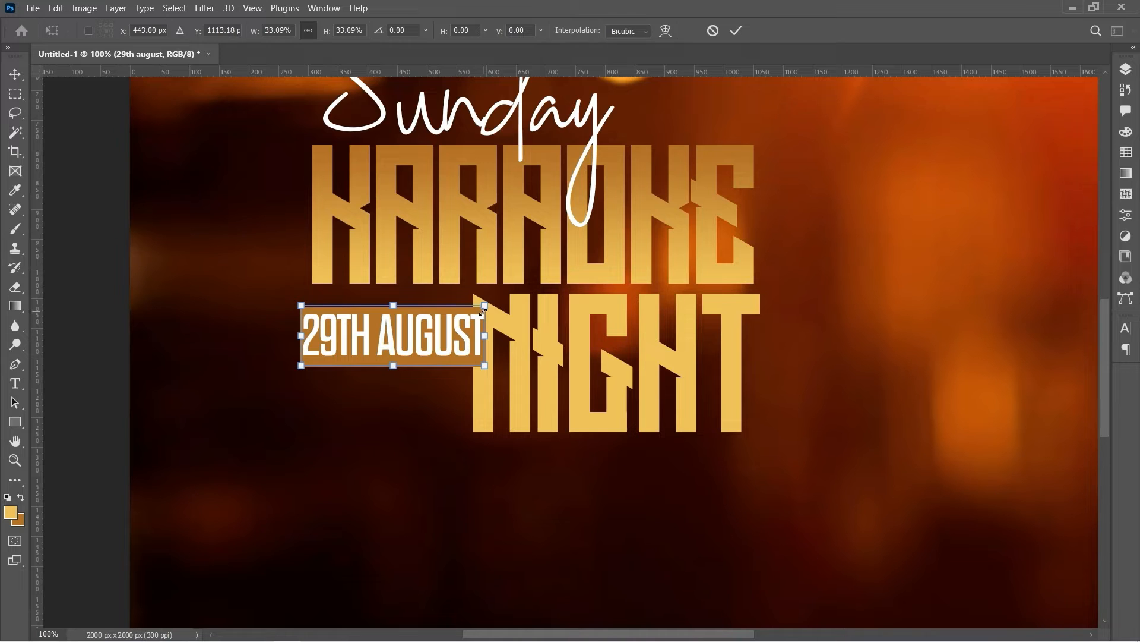
pyautogui.moveTo(482, 309); pyautogui.dragTo(474, 325)
pyautogui.press('Return')
pyautogui.press('t')
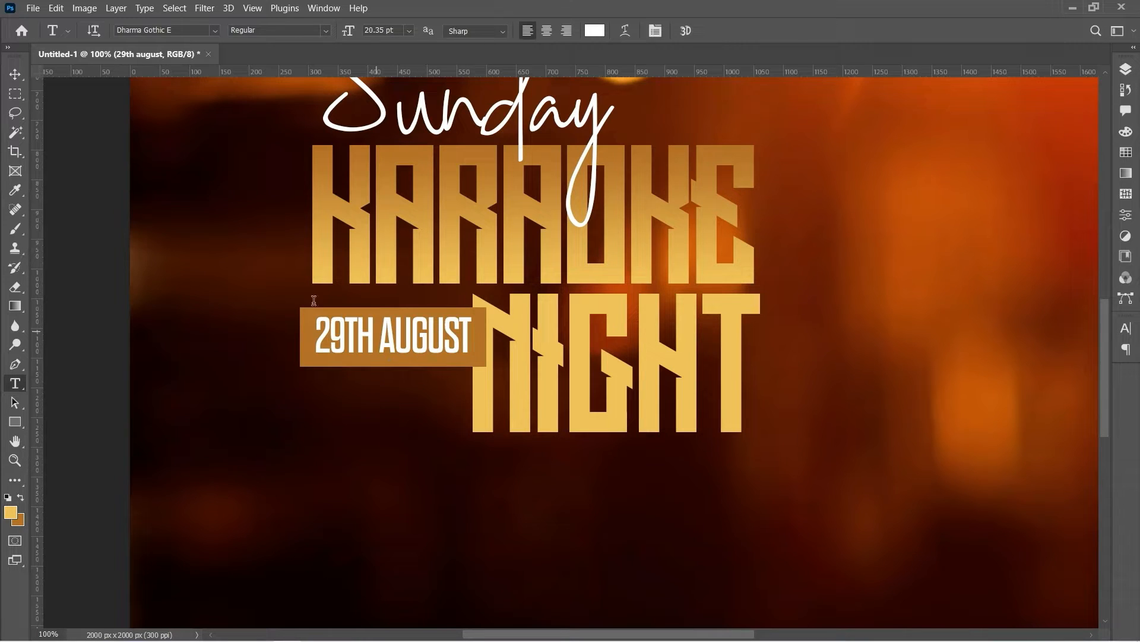
# Duplicate the brown date-bar rectangle and make the copy white (#ffffff)
pyautogui.click(14, 83)
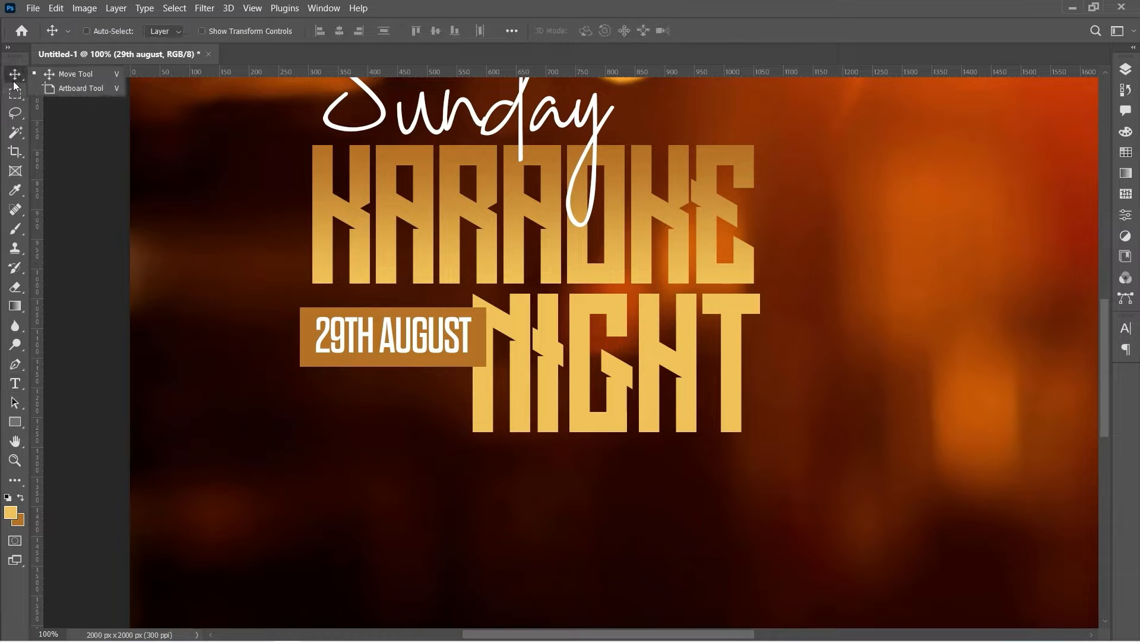
pyautogui.rightClick(476, 364)
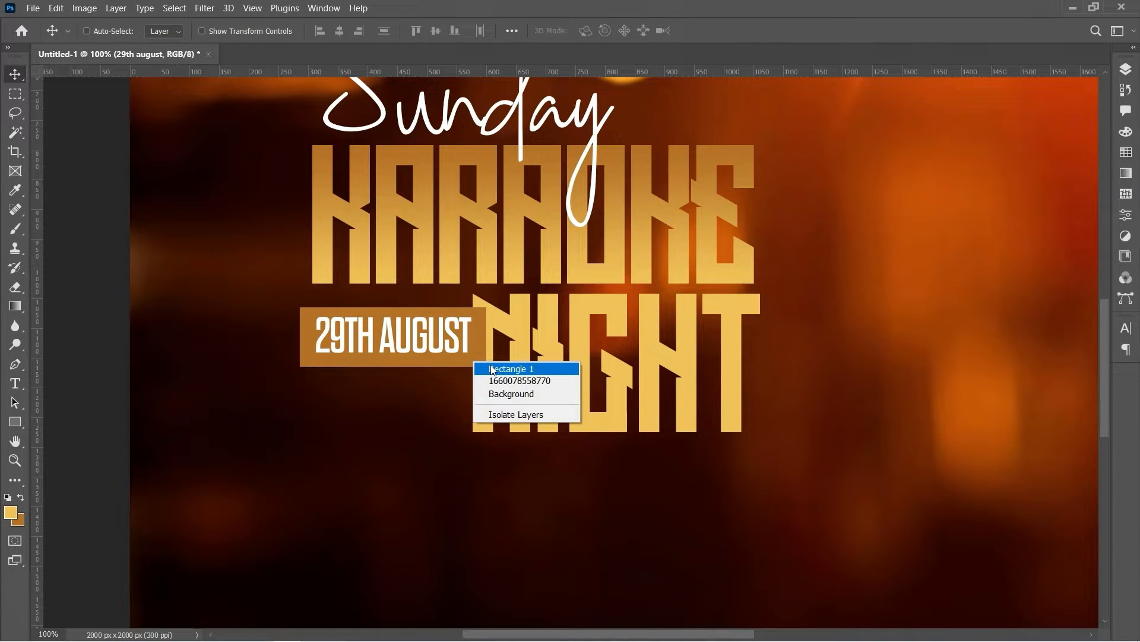
pyautogui.click(493, 370)
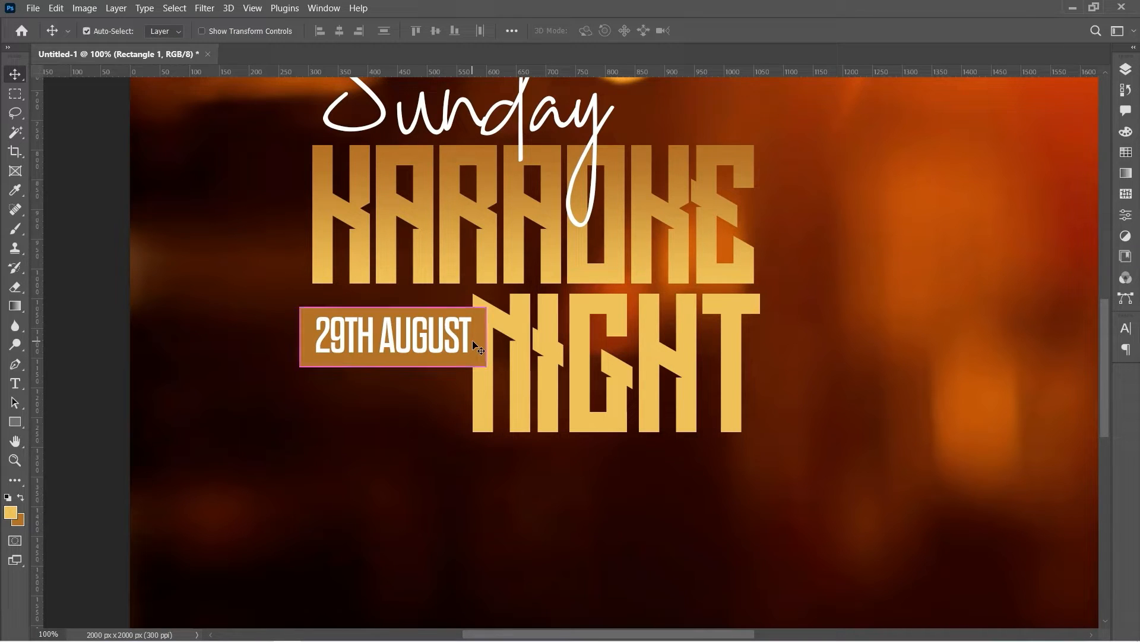
pyautogui.hotkey('ctrl', 'j')
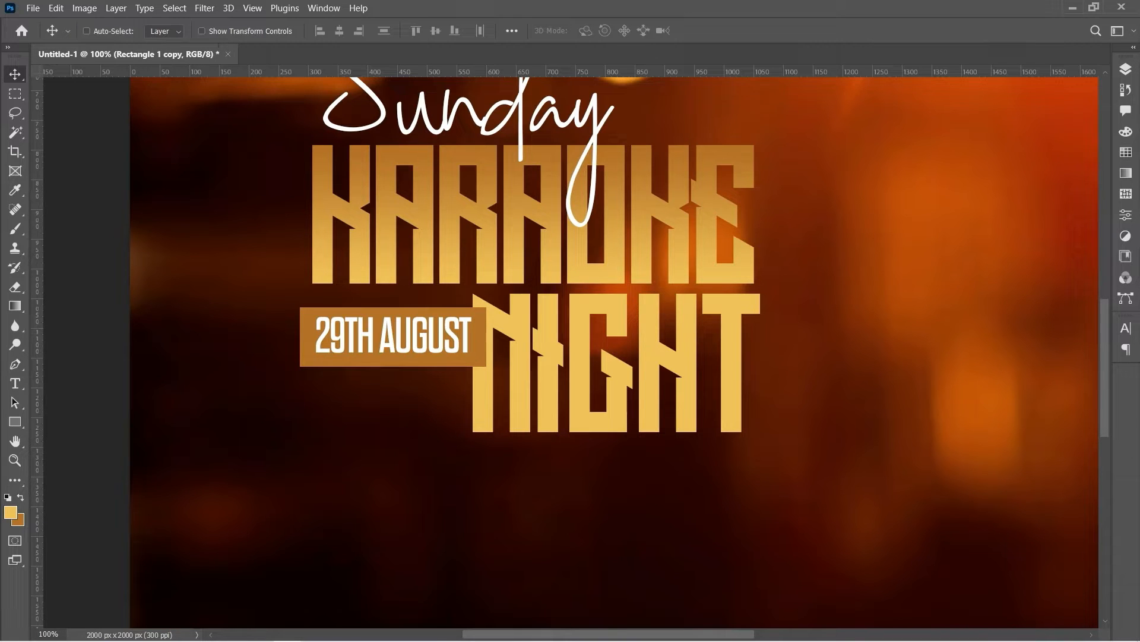
pyautogui.click(1126, 69)
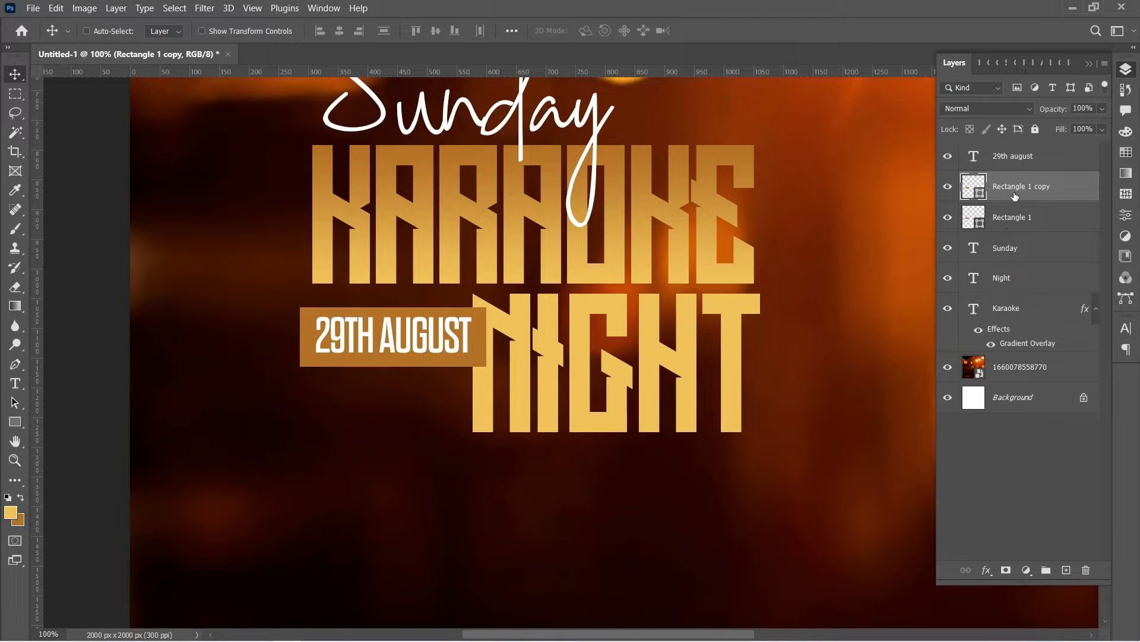
pyautogui.doubleClick(981, 194)
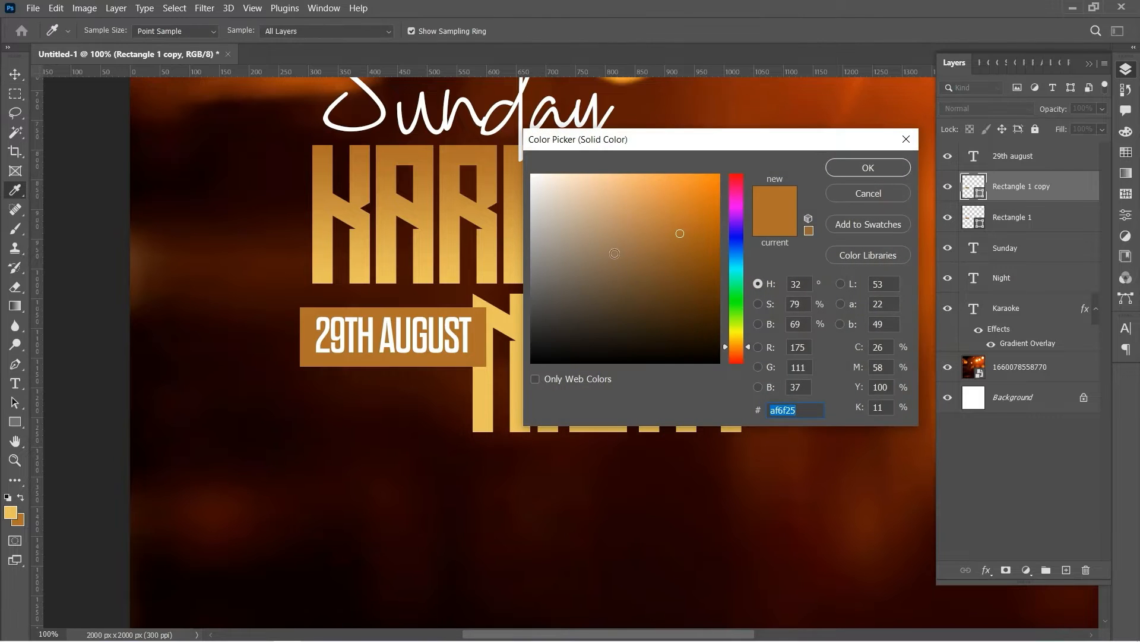
pyautogui.moveTo(614, 254); pyautogui.dragTo(479, 159)
pyautogui.click(856, 167)
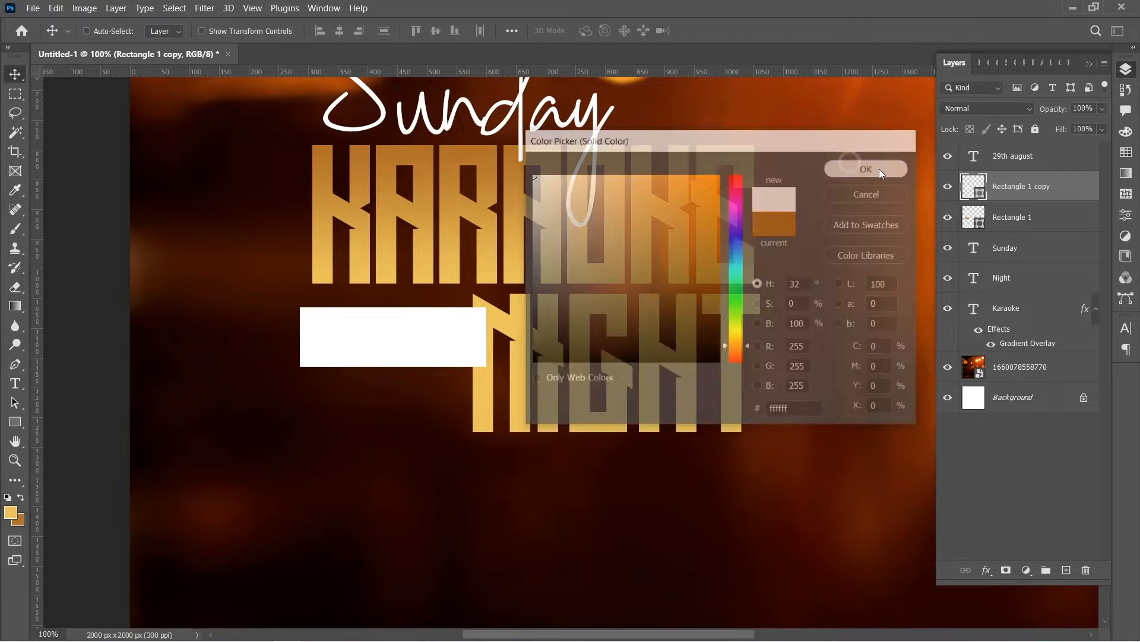
# Stack the white bar beneath the brown bar and nudge it just under 29TH AUGUST
pyautogui.moveTo(1030, 198); pyautogui.dragTo(1031, 225)
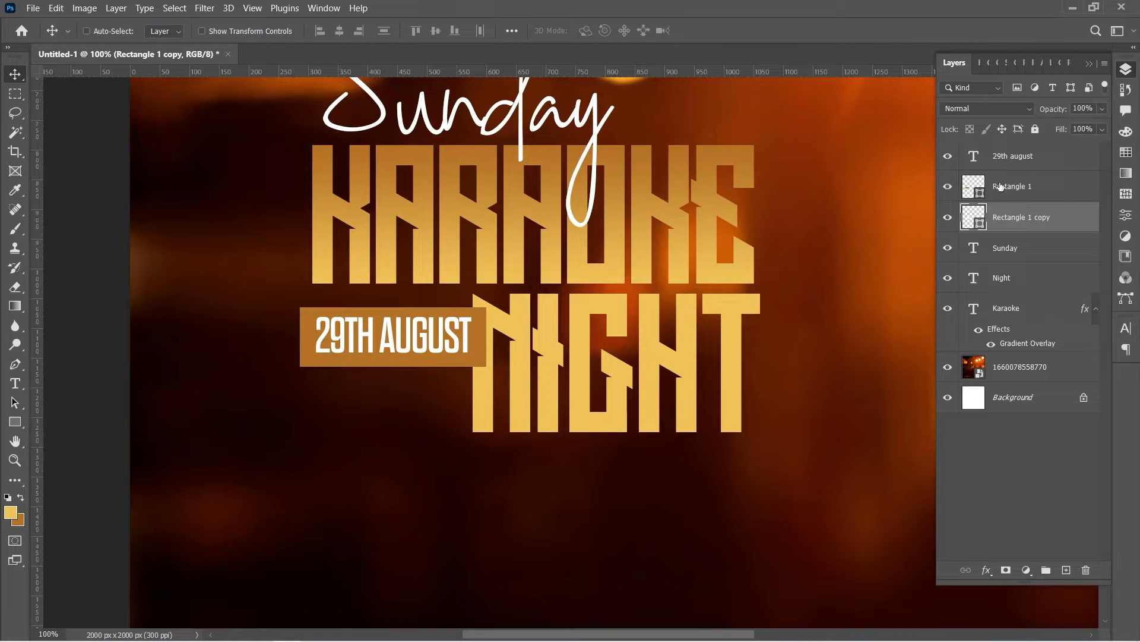
pyautogui.moveTo(447, 378); pyautogui.dragTo(462, 409)
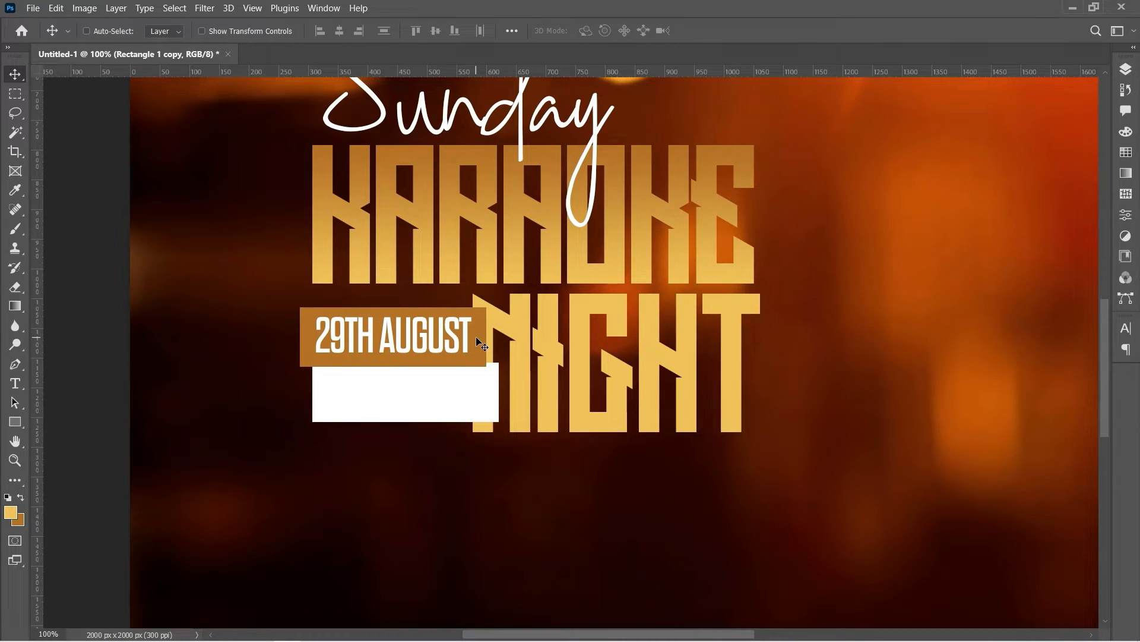
pyautogui.press('Up')
pyautogui.press('Up')
pyautogui.press('Up')
pyautogui.press('Up')
pyautogui.press('Up')
pyautogui.press('Up')
pyautogui.press('Up')
pyautogui.press('Up')
pyautogui.press('Up')
pyautogui.press('Up')
pyautogui.press('Up')
pyautogui.press('Up')
pyautogui.press('Up')
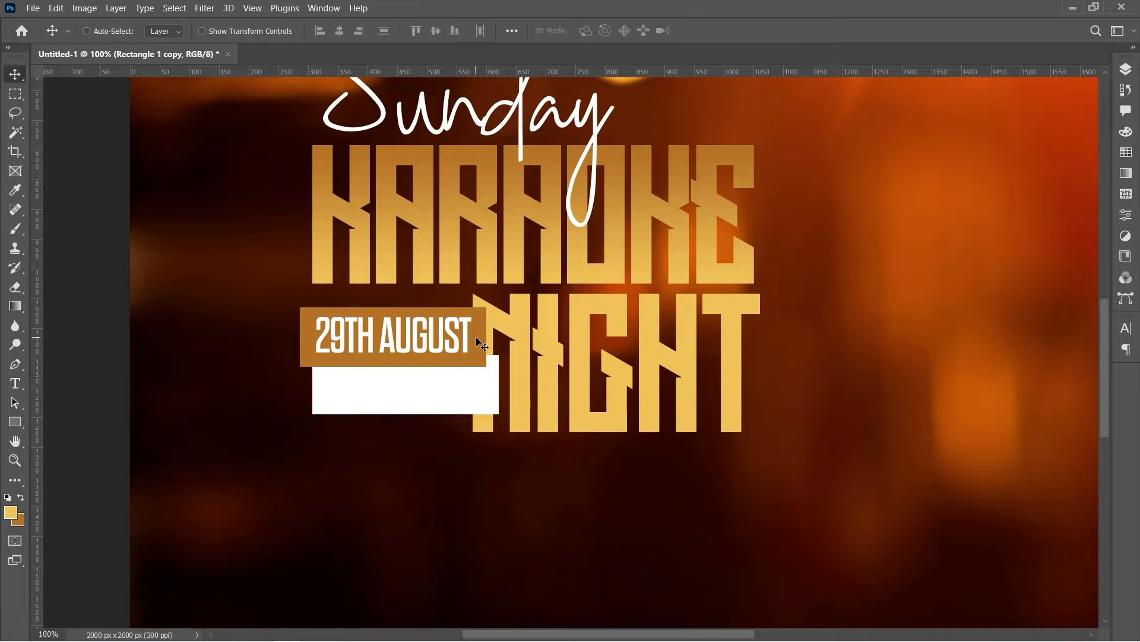
pyautogui.press('Up')
pyautogui.press('Up')
pyautogui.press('Up')
pyautogui.press('Up')
pyautogui.press('Up')
pyautogui.press('Up')
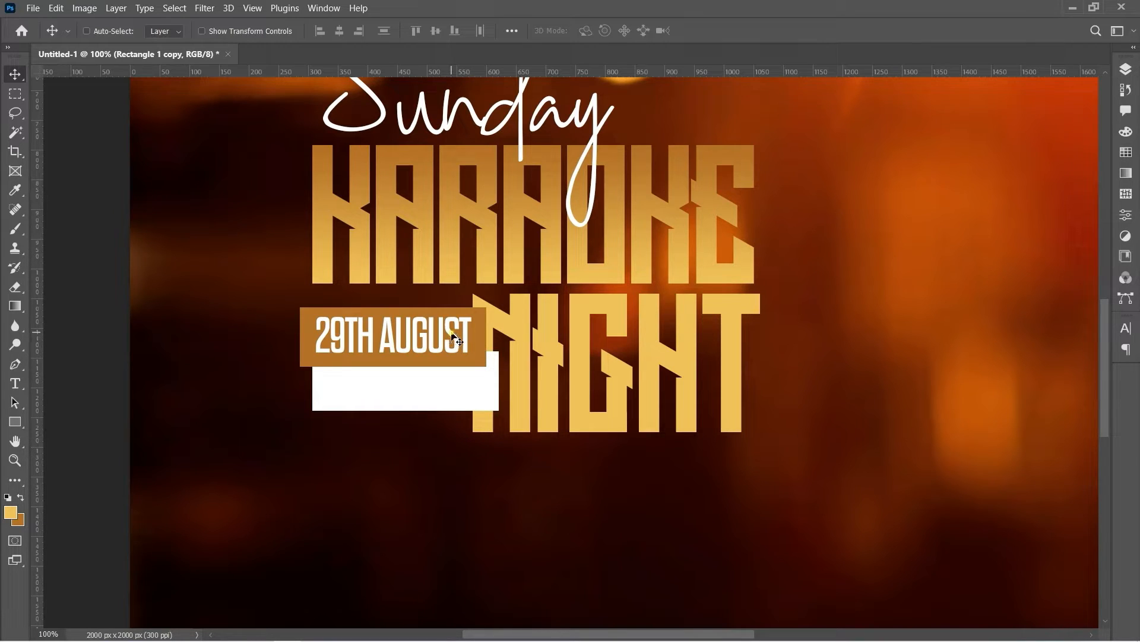
pyautogui.rightClick(453, 335)
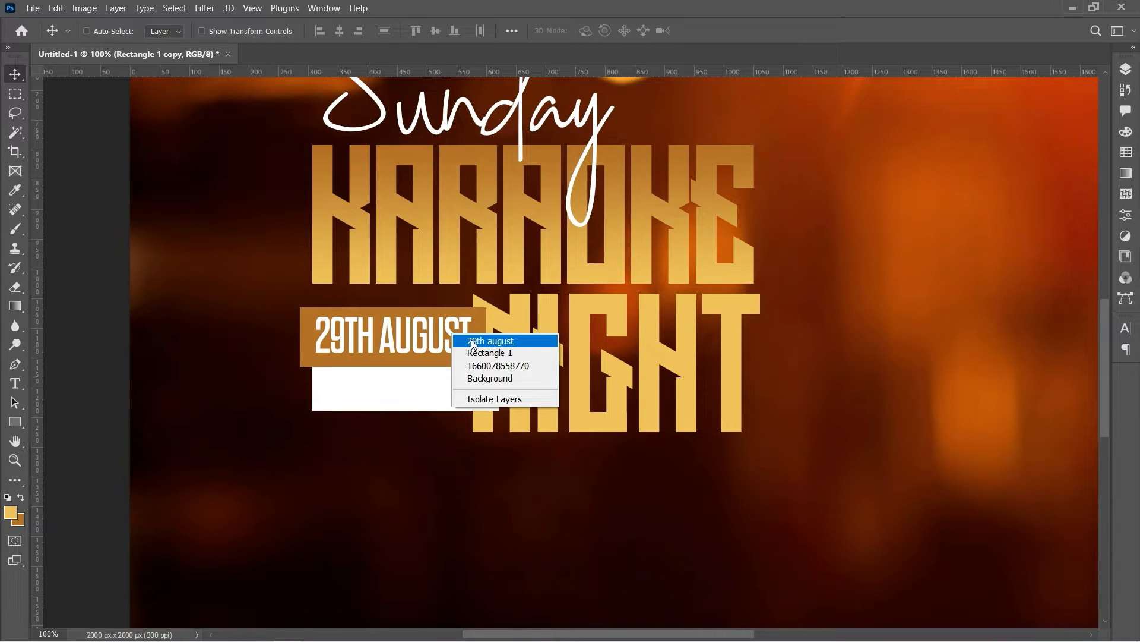
# Duplicate the 29th august text layer and retype the copy as 7:00PM
pyautogui.click(478, 342)
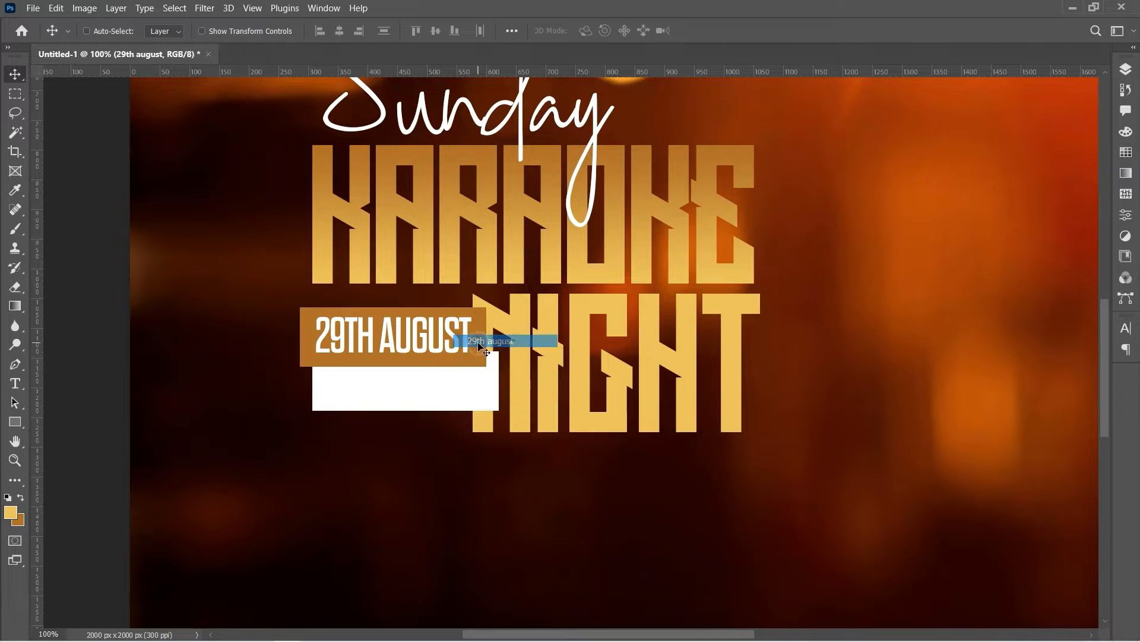
pyautogui.hotkey('ctrl', 'j')
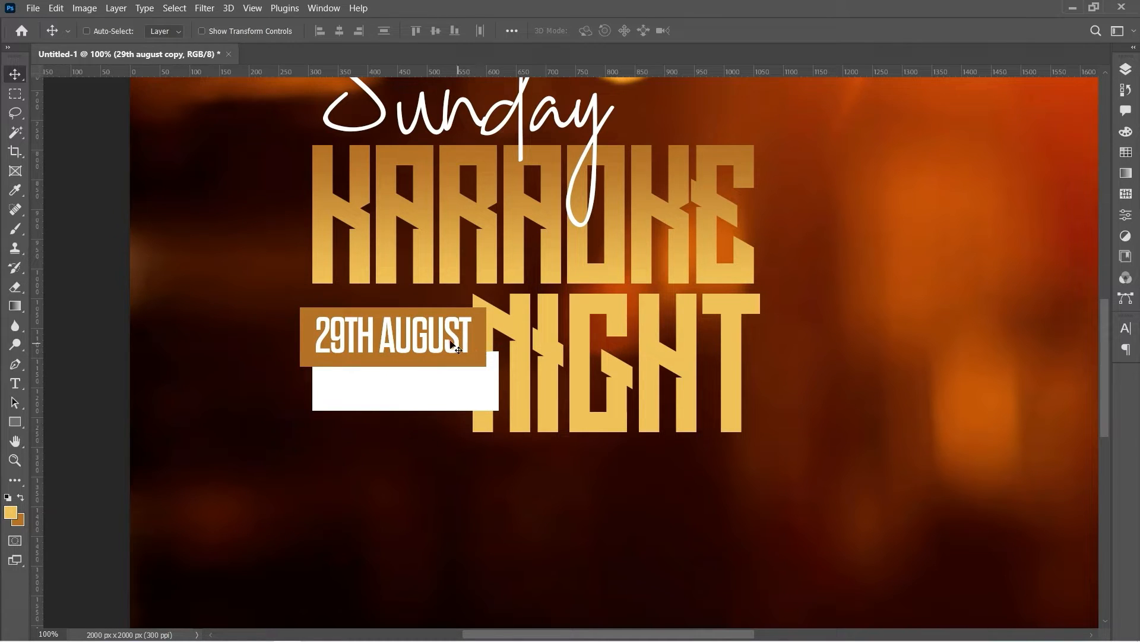
pyautogui.moveTo(478, 342); pyautogui.dragTo(450, 466)
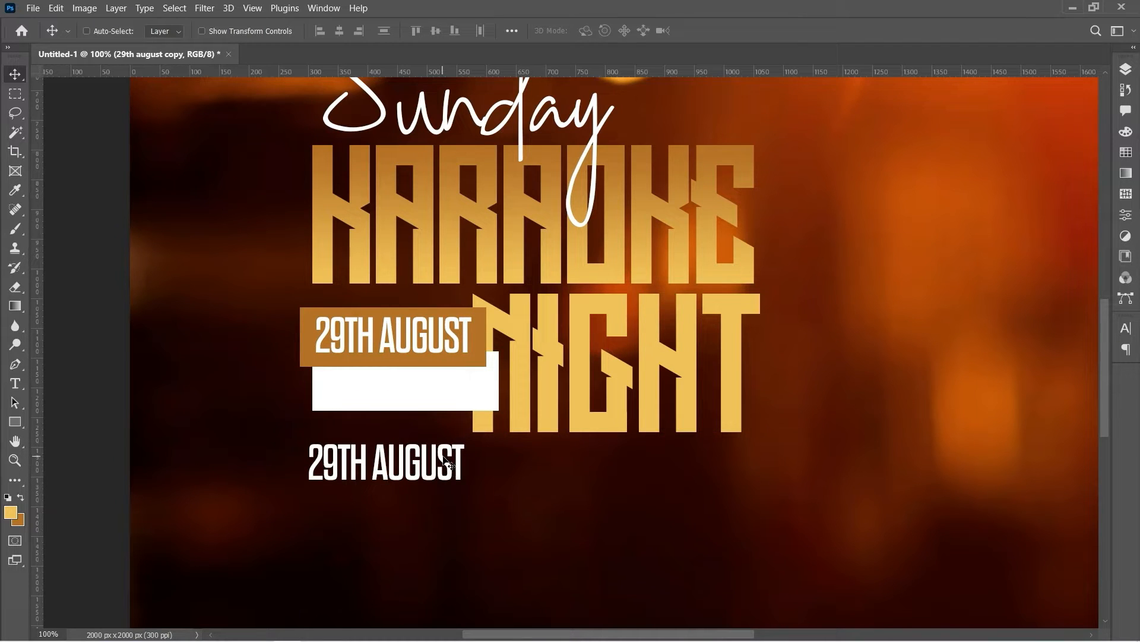
pyautogui.press('t')
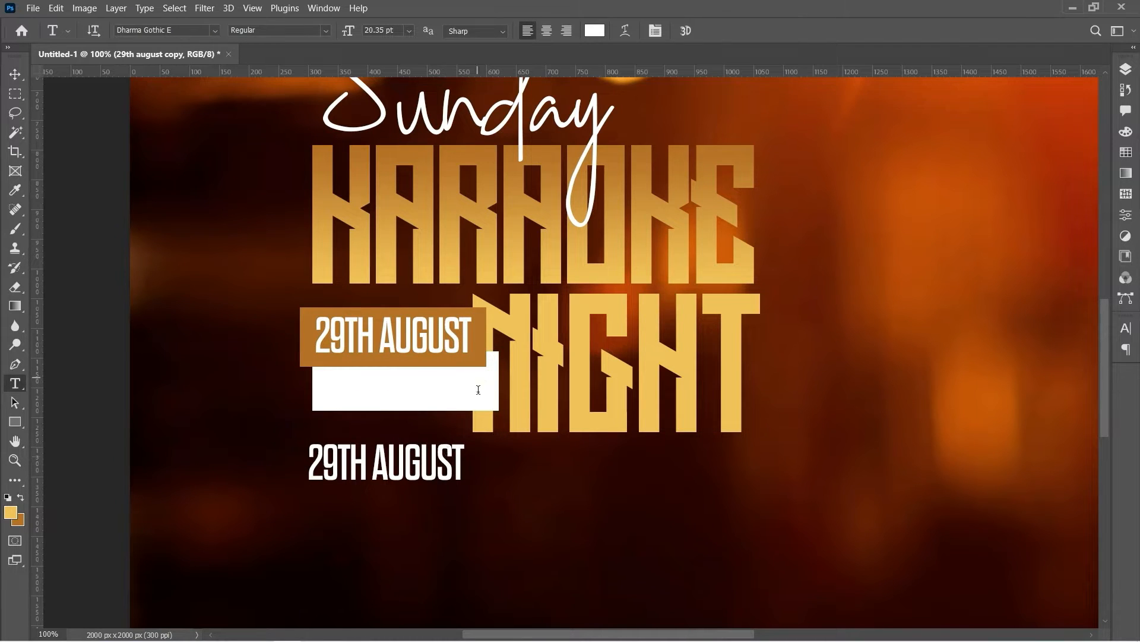
pyautogui.moveTo(459, 475); pyautogui.dragTo(283, 460)
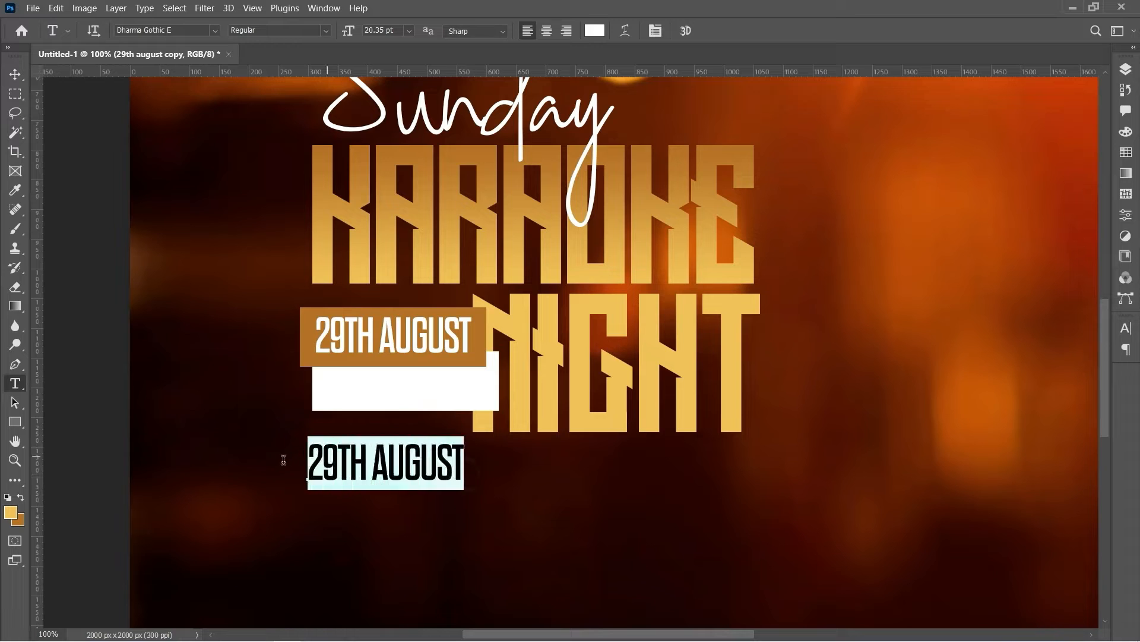
pyautogui.write('7')
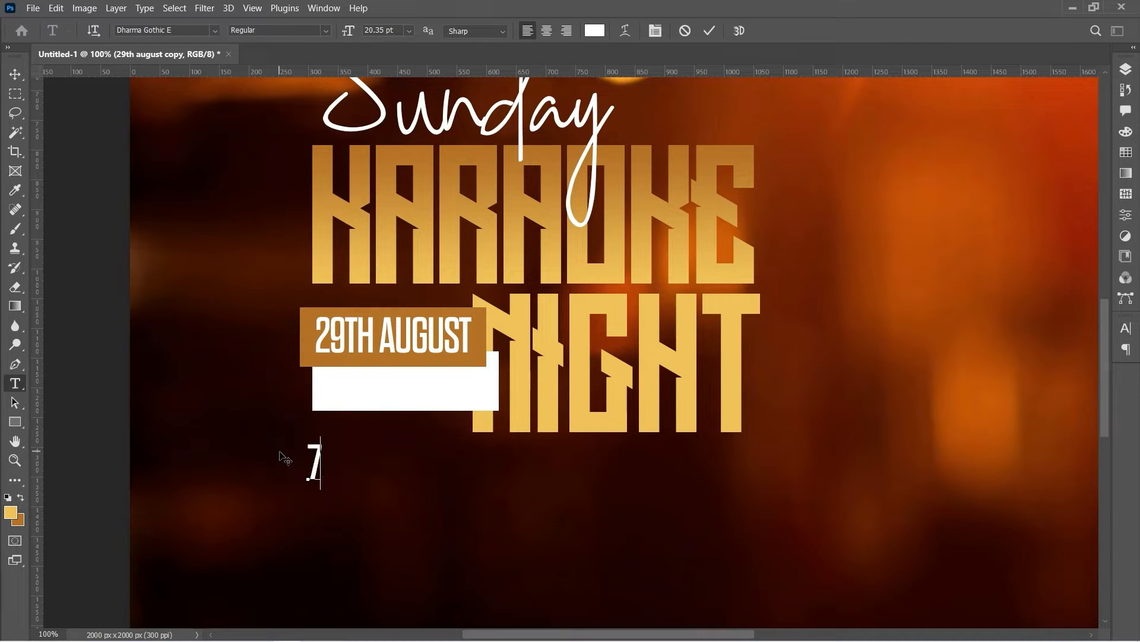
pyautogui.write(':00')
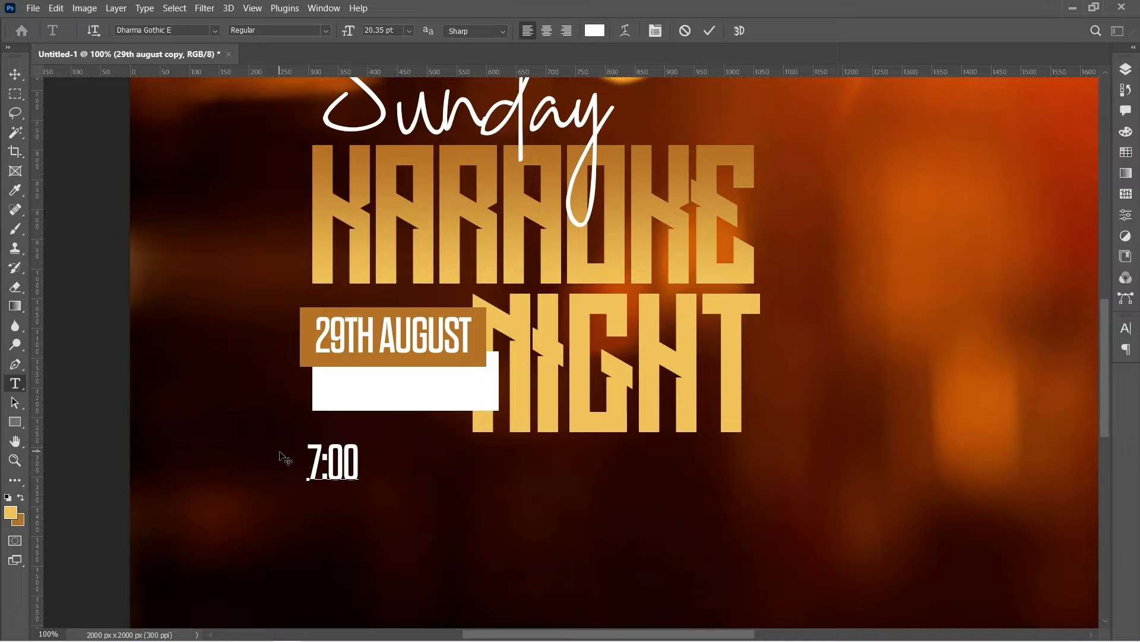
pyautogui.write('PM')
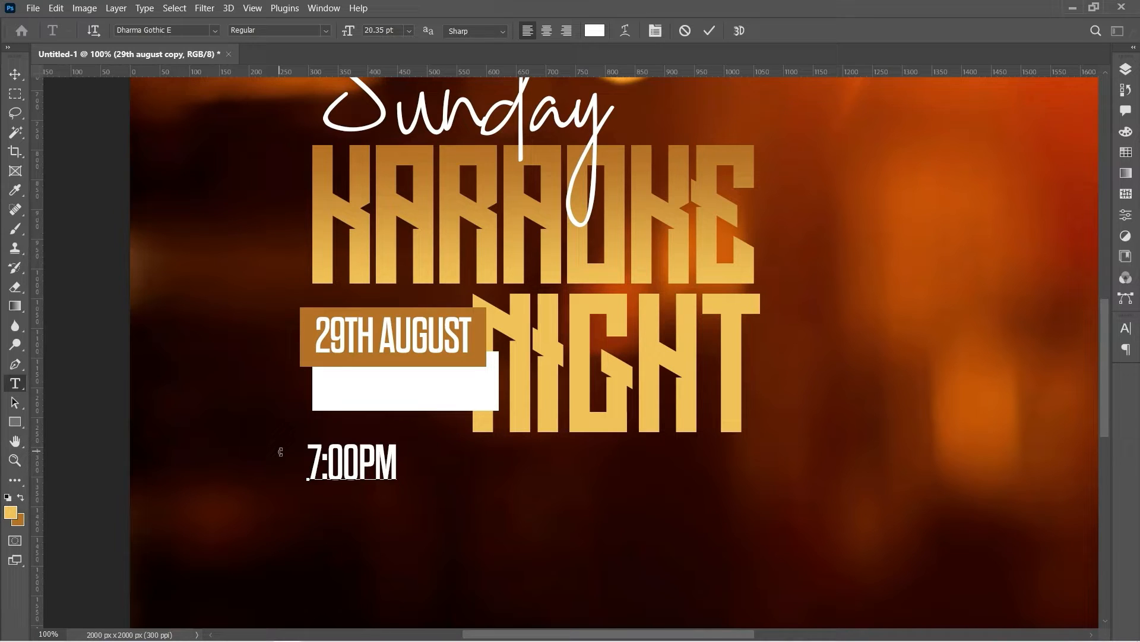
# Color 7:00PM black (#000000) and move it into the white bar
pyautogui.hotkey('ctrl', 'a')
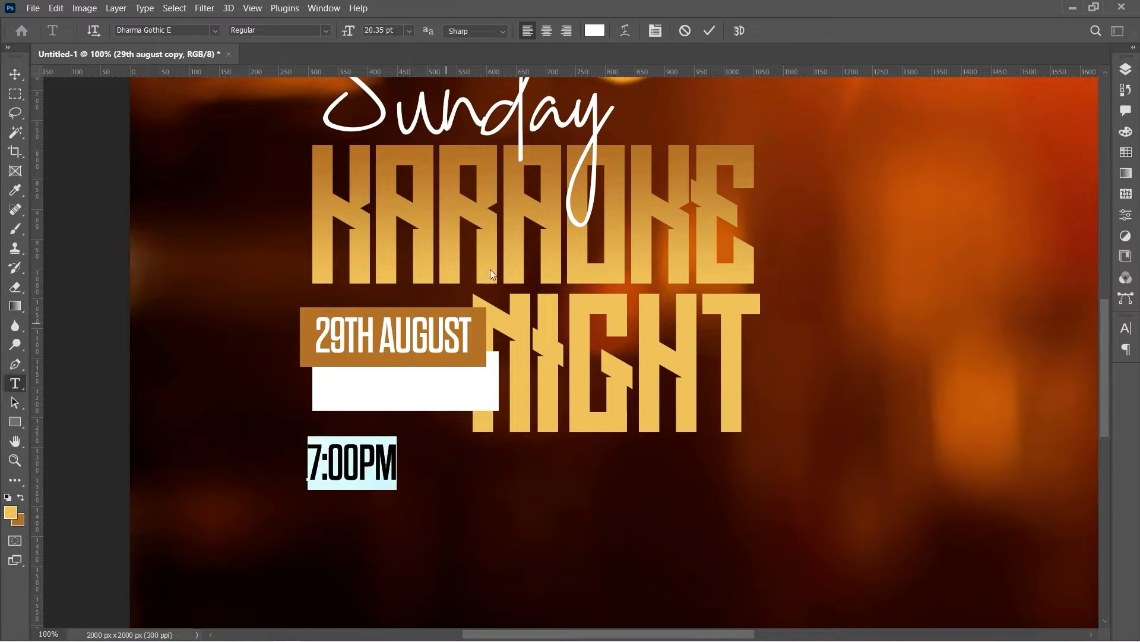
pyautogui.click(598, 31)
pyautogui.moveTo(670, 338); pyautogui.dragTo(720, 363)
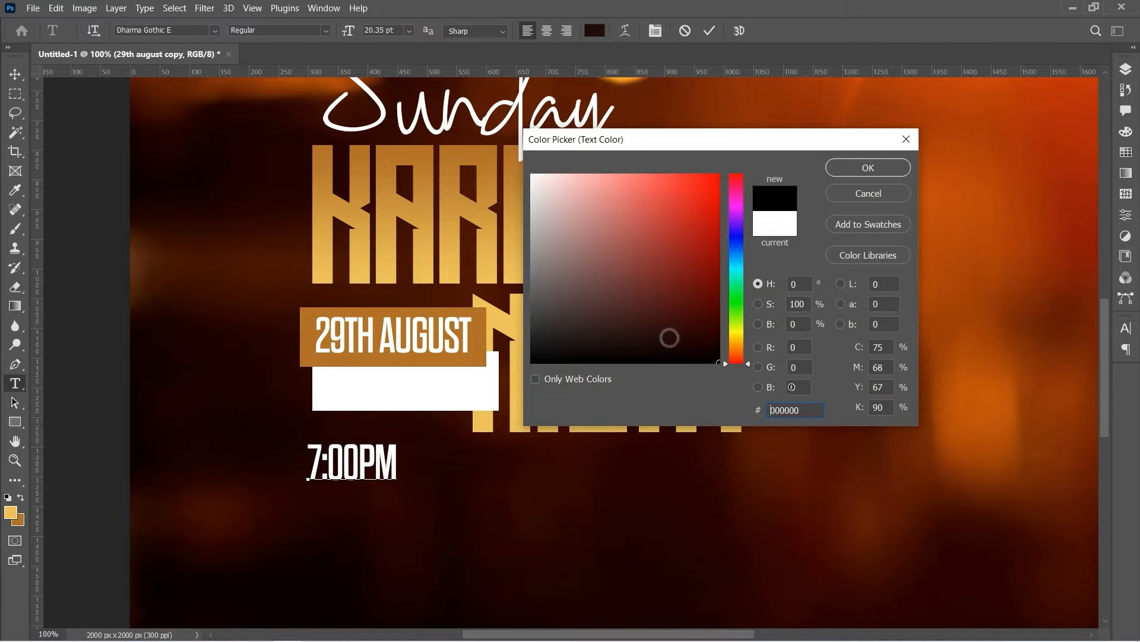
pyautogui.click(878, 168)
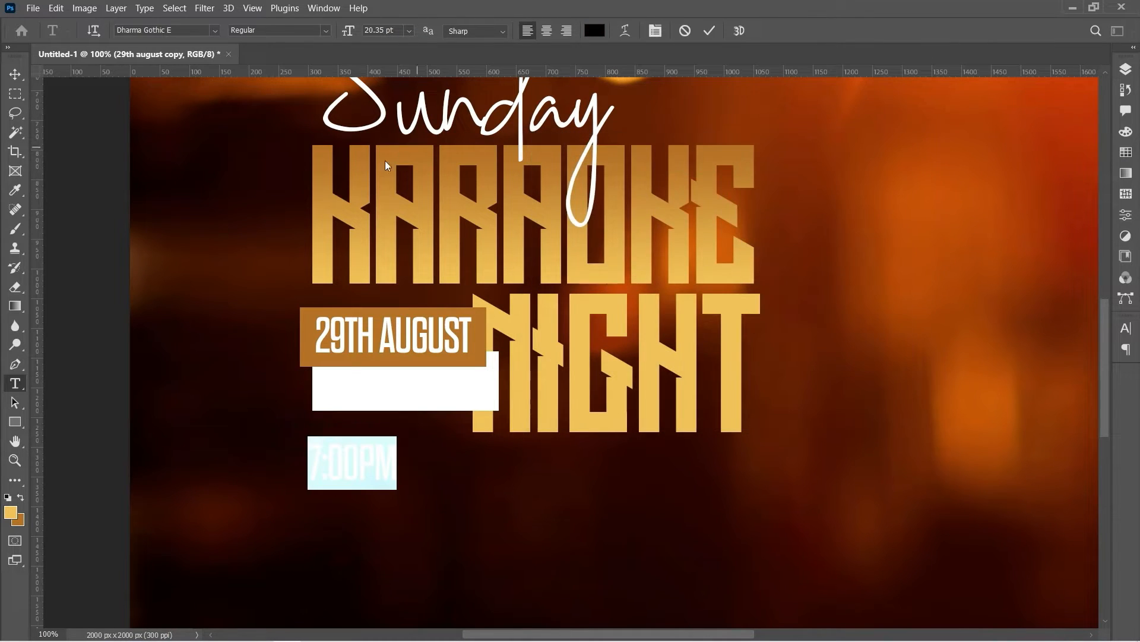
pyautogui.click(13, 76)
pyautogui.moveTo(355, 463); pyautogui.dragTo(418, 404)
pyautogui.press('Down')
pyautogui.press('Down')
pyautogui.press('Down')
pyautogui.press('Down')
pyautogui.press('Down')
pyautogui.press('Down')
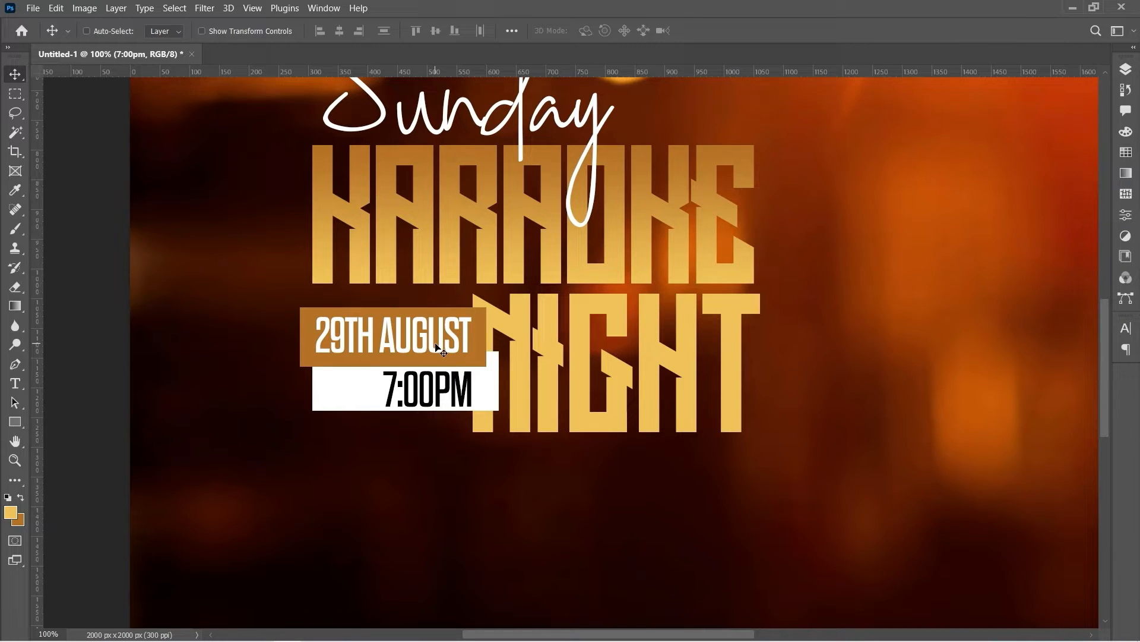
# Select the white bar's layer and nudge it down slightly
pyautogui.rightClick(492, 395)
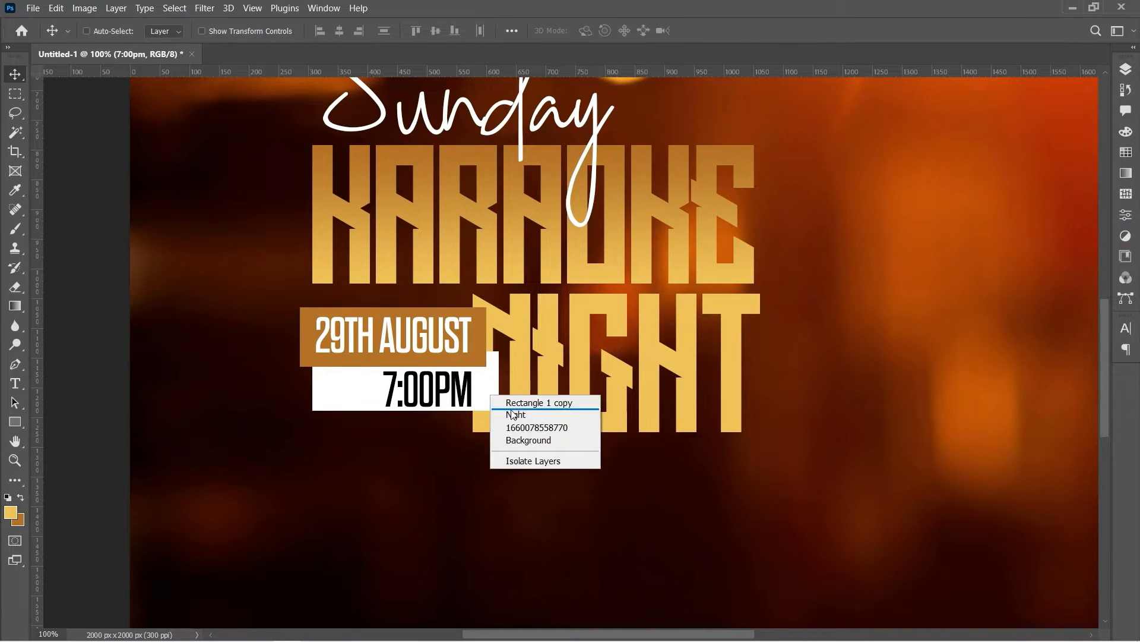
pyautogui.click(513, 414)
pyautogui.rightClick(498, 395)
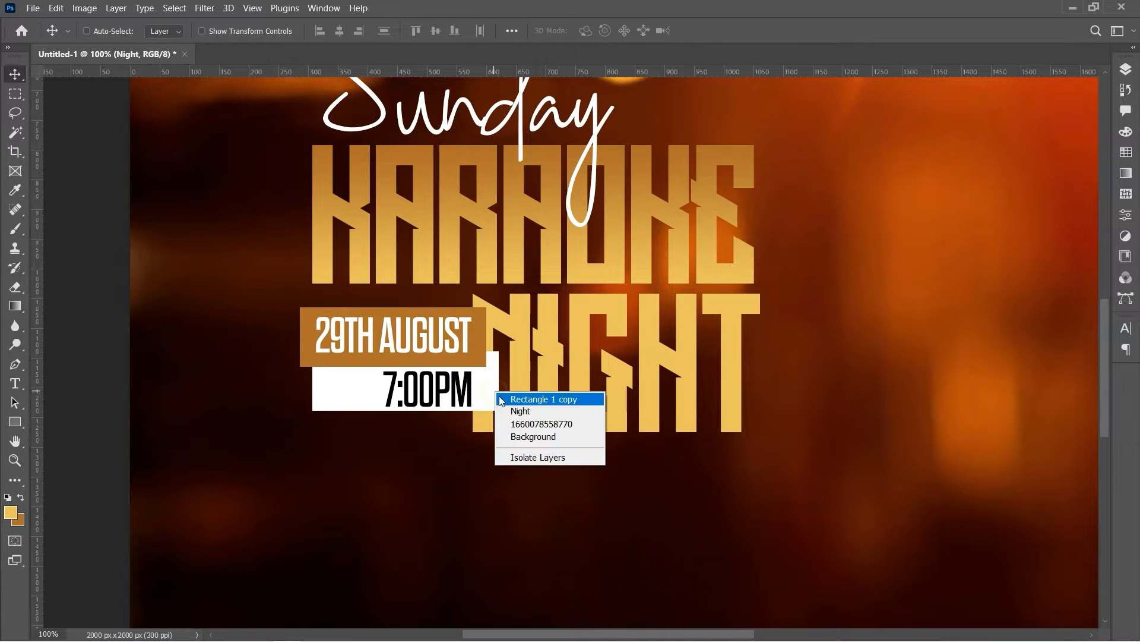
pyautogui.click(510, 399)
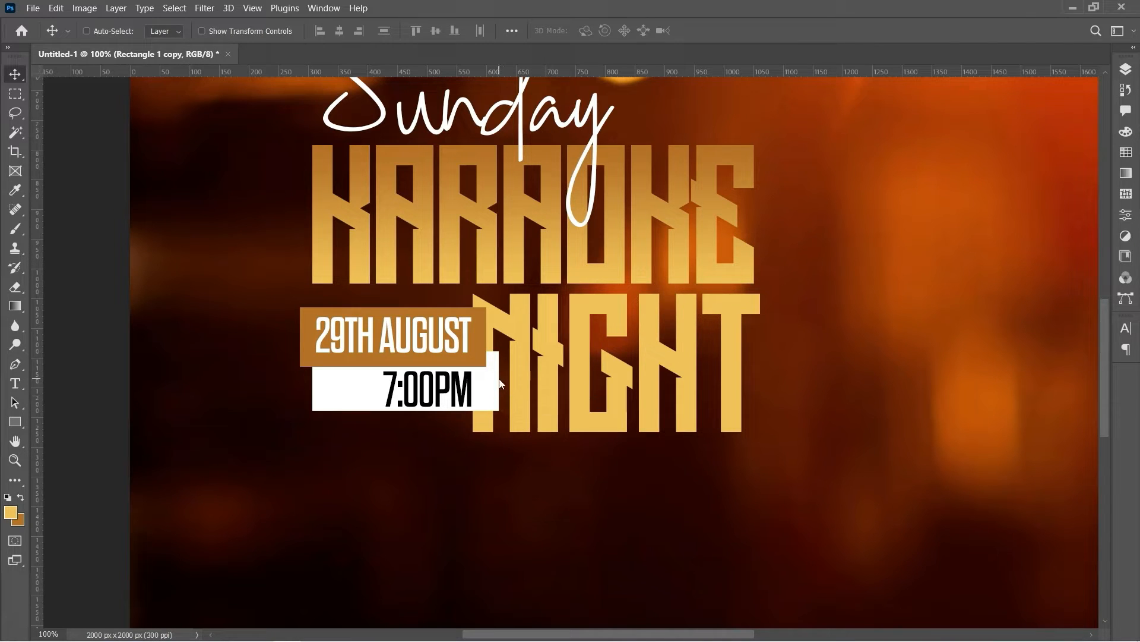
pyautogui.press('Down')
pyautogui.press('Down')
pyautogui.press('Down')
pyautogui.press('Down')
pyautogui.press('Down')
pyautogui.press('Down')
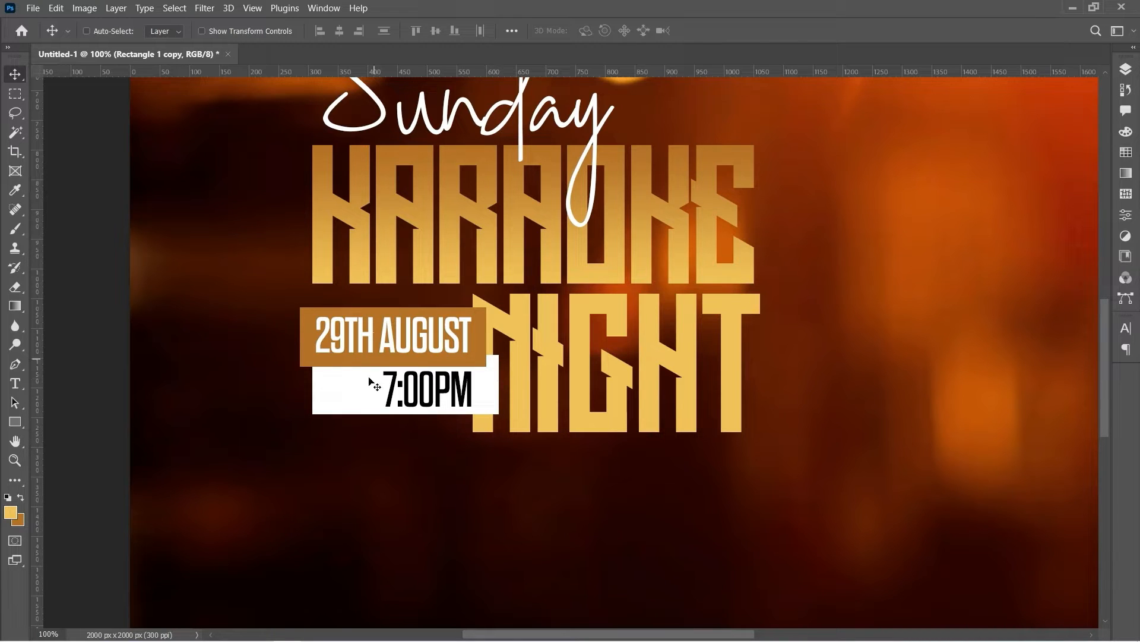
# Narrow the white bar from its left side to about 67% width around 7:00PM
pyautogui.rightClick(373, 396)
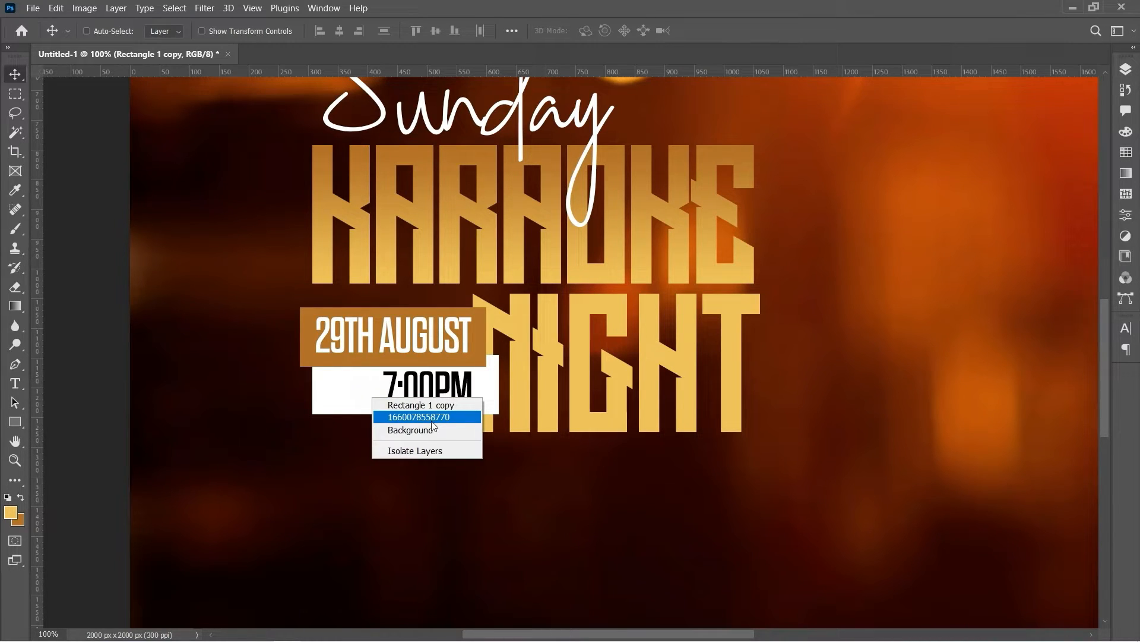
pyautogui.click(424, 405)
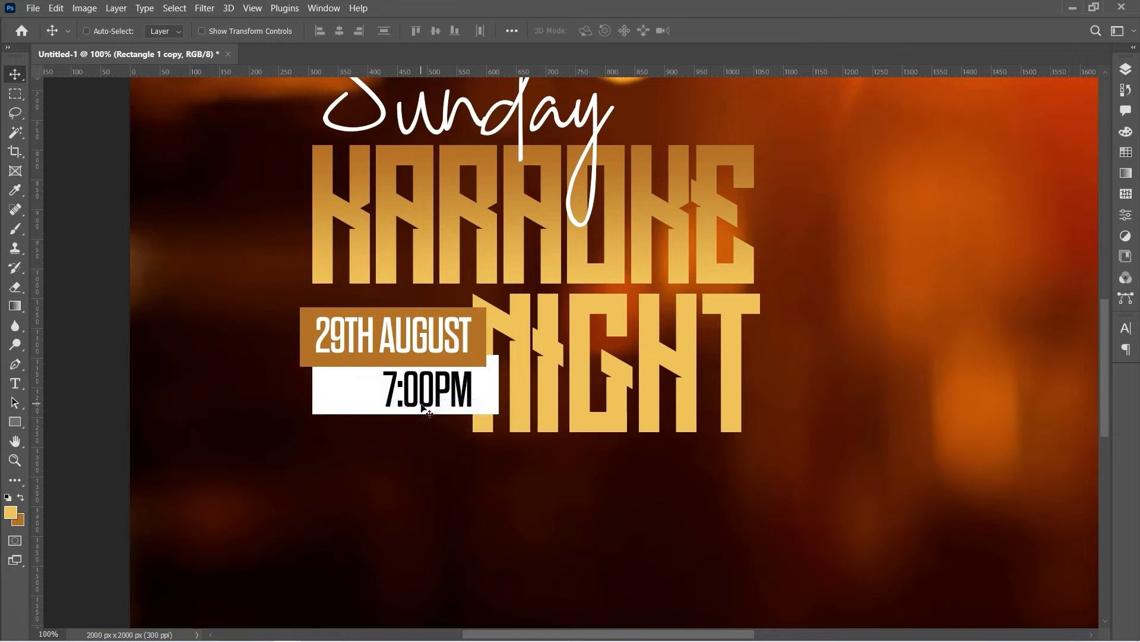
pyautogui.hotkey('ctrl', 't')
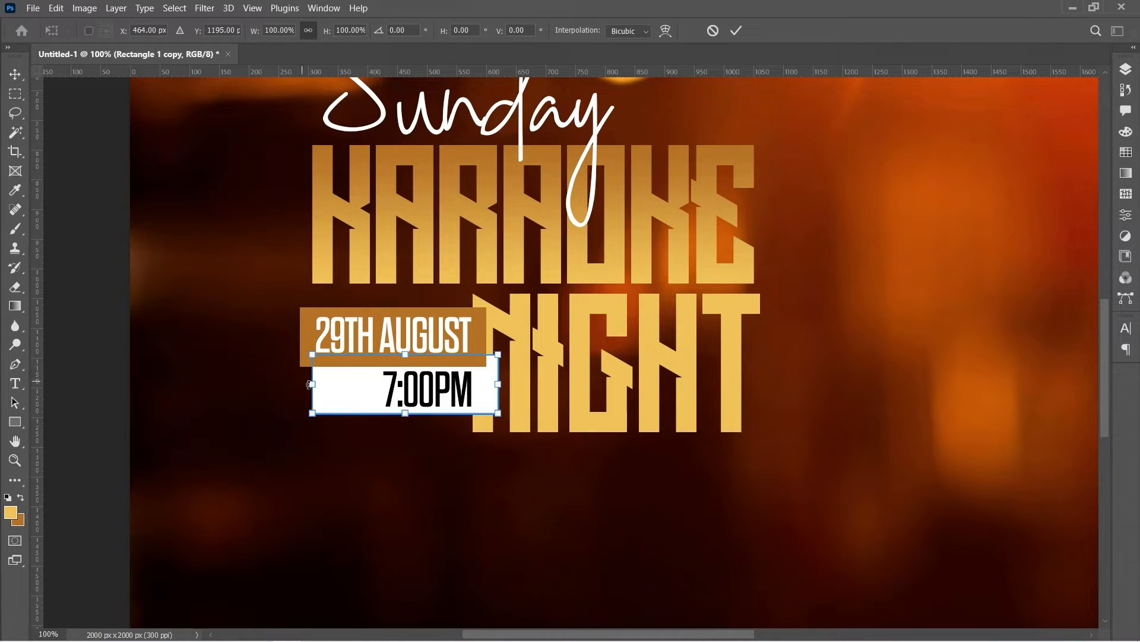
pyautogui.moveTo(314, 388); pyautogui.dragTo(376, 398)
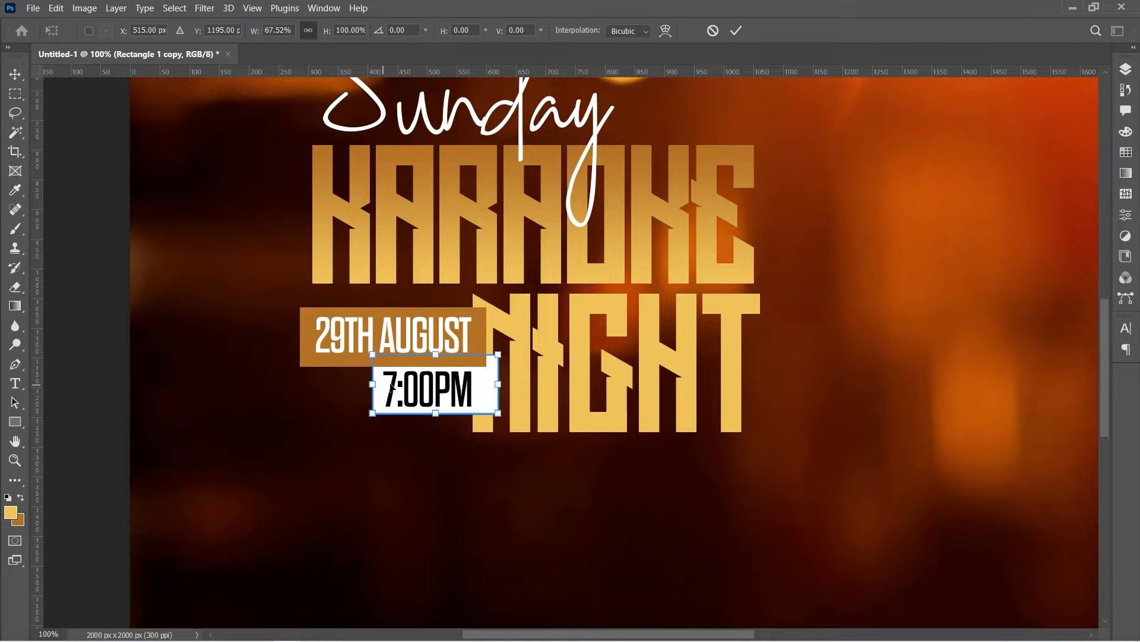
pyautogui.click(736, 30)
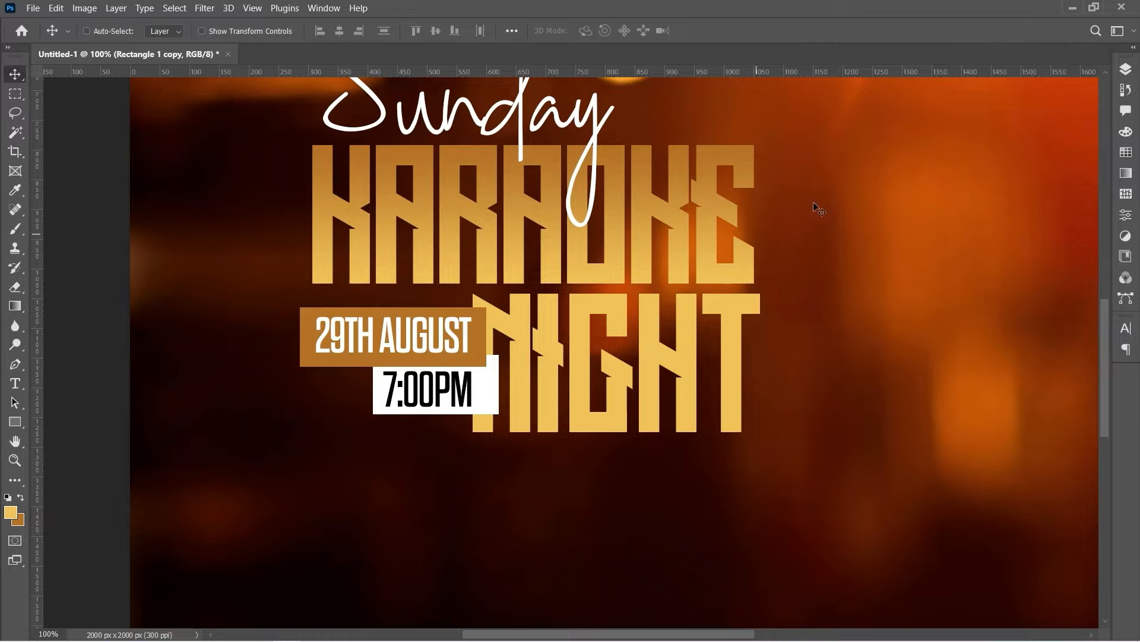
# Select both bars and both date/time texts, scale them to about 84%, and nudge right
pyautogui.click(1127, 75)
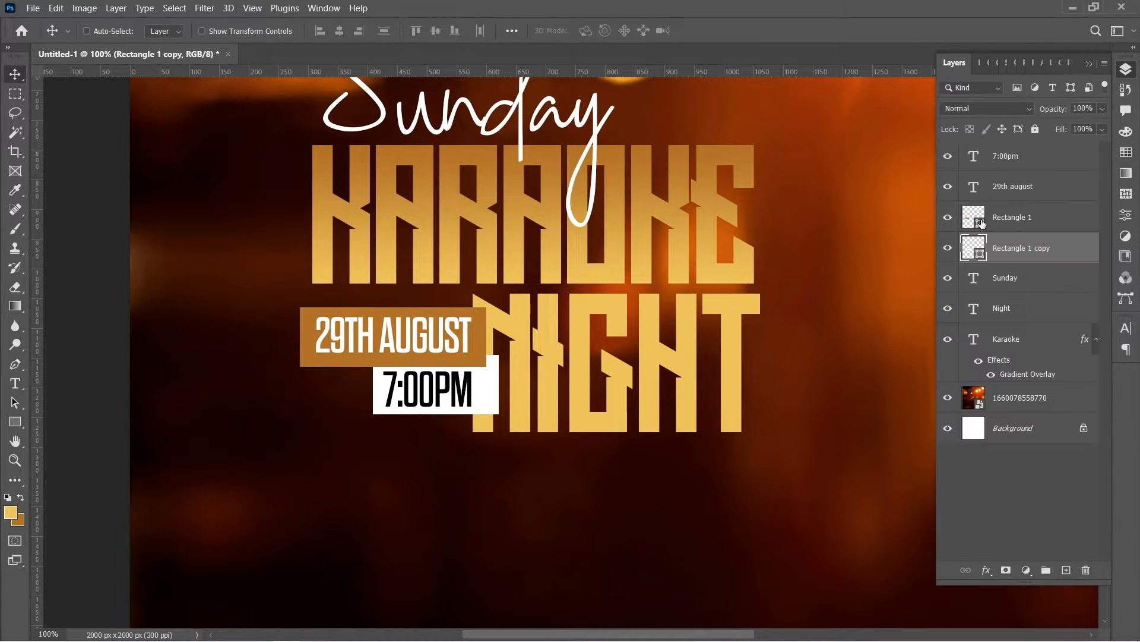
pyautogui.keyDown('ctrl'); pyautogui.click(998, 215); pyautogui.keyUp('ctrl')
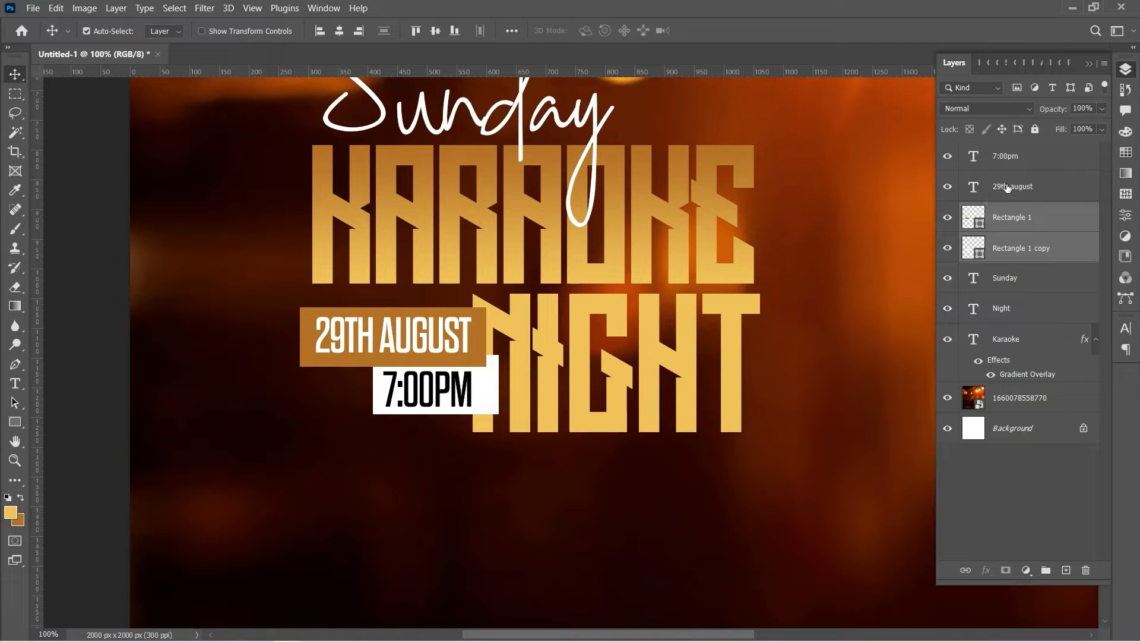
pyautogui.keyDown('ctrl'); pyautogui.click(1007, 185); pyautogui.keyUp('ctrl')
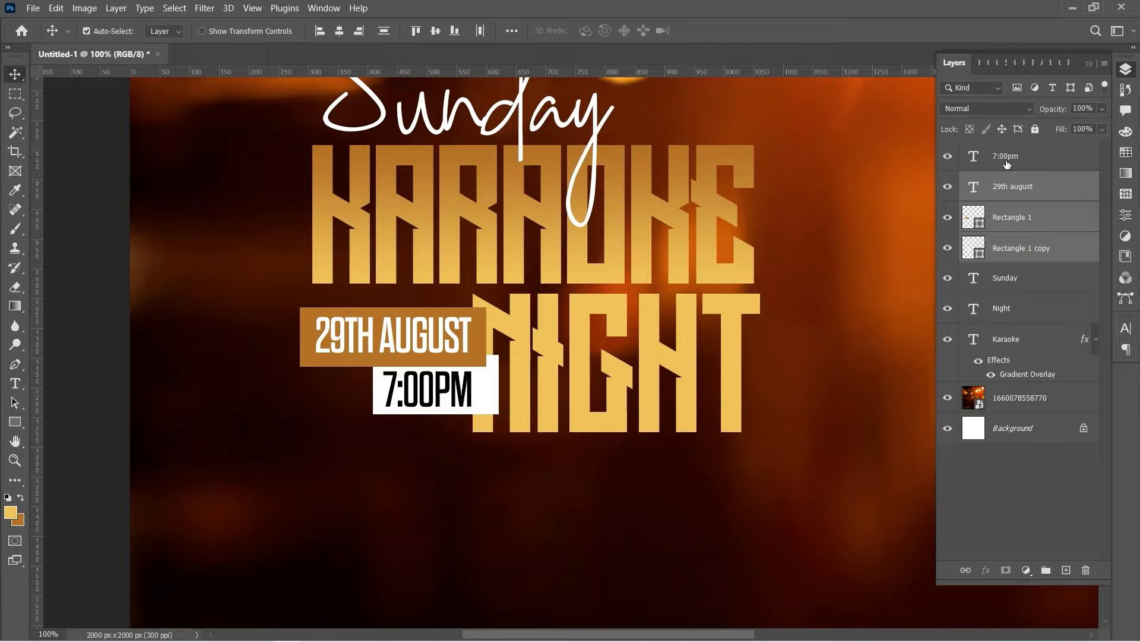
pyautogui.keyDown('ctrl'); pyautogui.click(1007, 164); pyautogui.keyUp('ctrl')
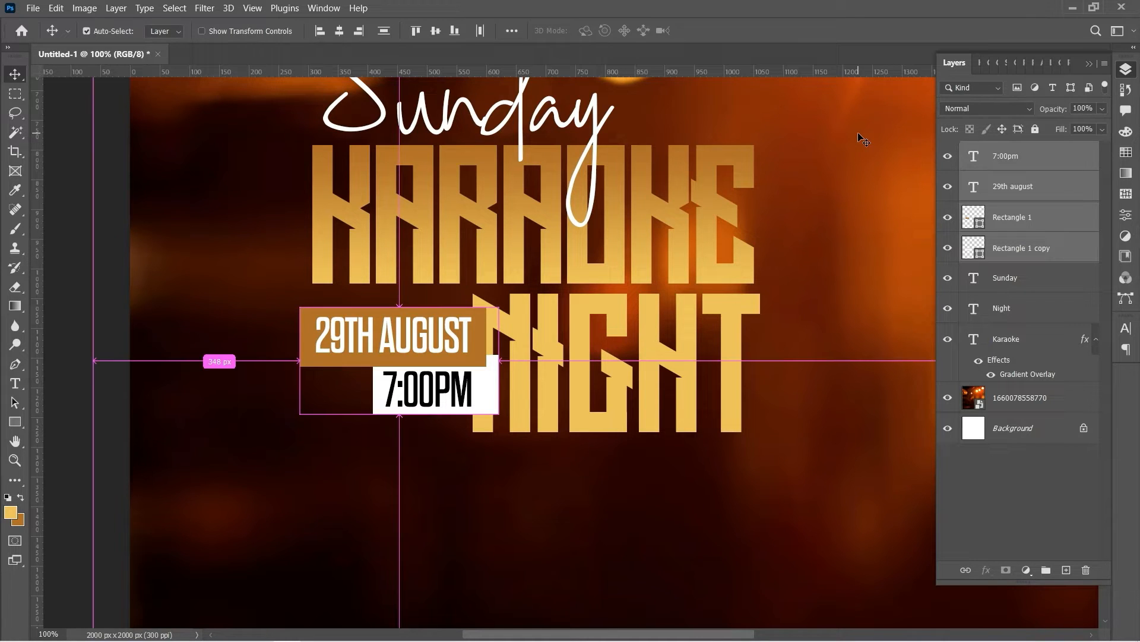
pyautogui.hotkey('ctrl', 't')
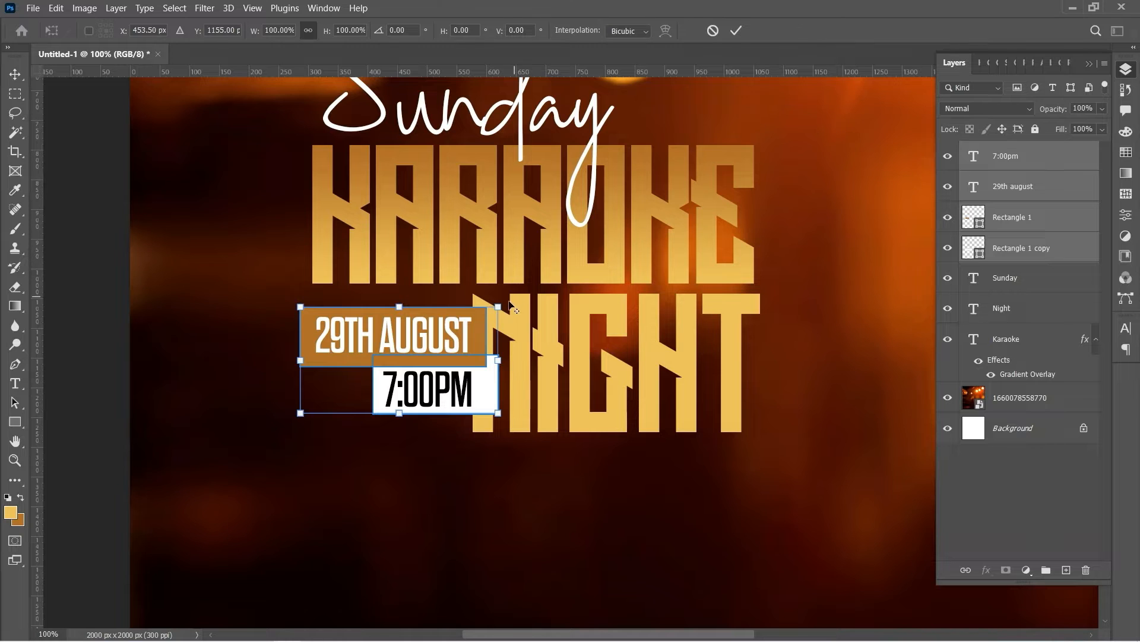
pyautogui.moveTo(498, 307); pyautogui.dragTo(494, 310)
pyautogui.moveTo(303, 309); pyautogui.dragTo(315, 314)
pyautogui.press('Return')
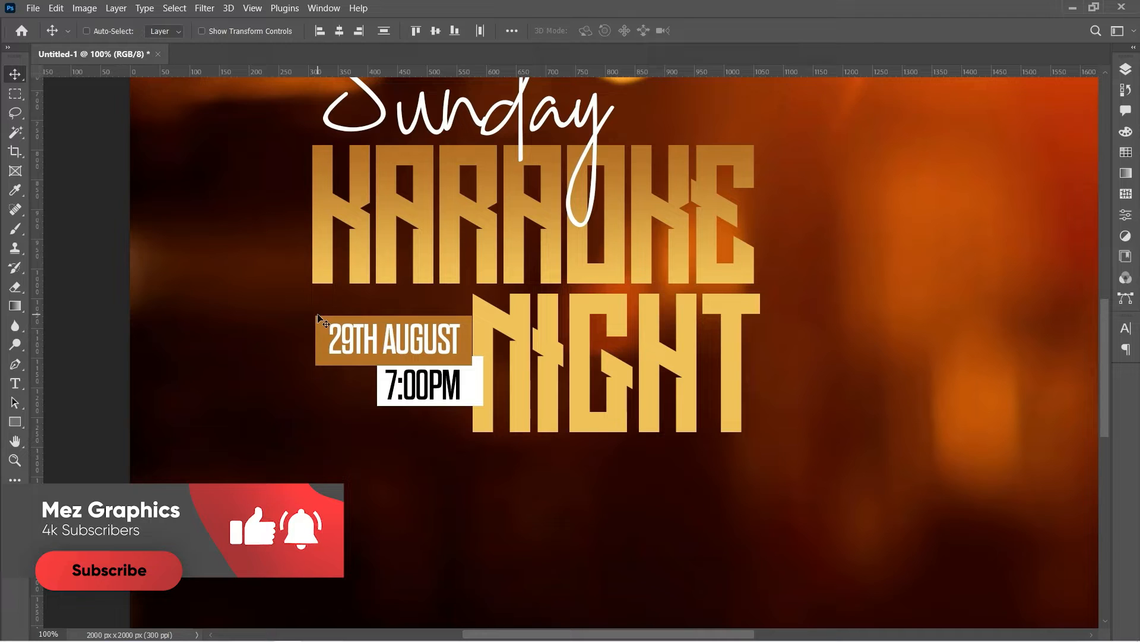
pyautogui.press('Right')
pyautogui.press('Right')
pyautogui.press('Right')
pyautogui.press('Right')
pyautogui.press('Right')
pyautogui.press('Right')
pyautogui.press('Right')
pyautogui.press('Right')
pyautogui.press('Right')
pyautogui.press('Right')
pyautogui.press('Right')
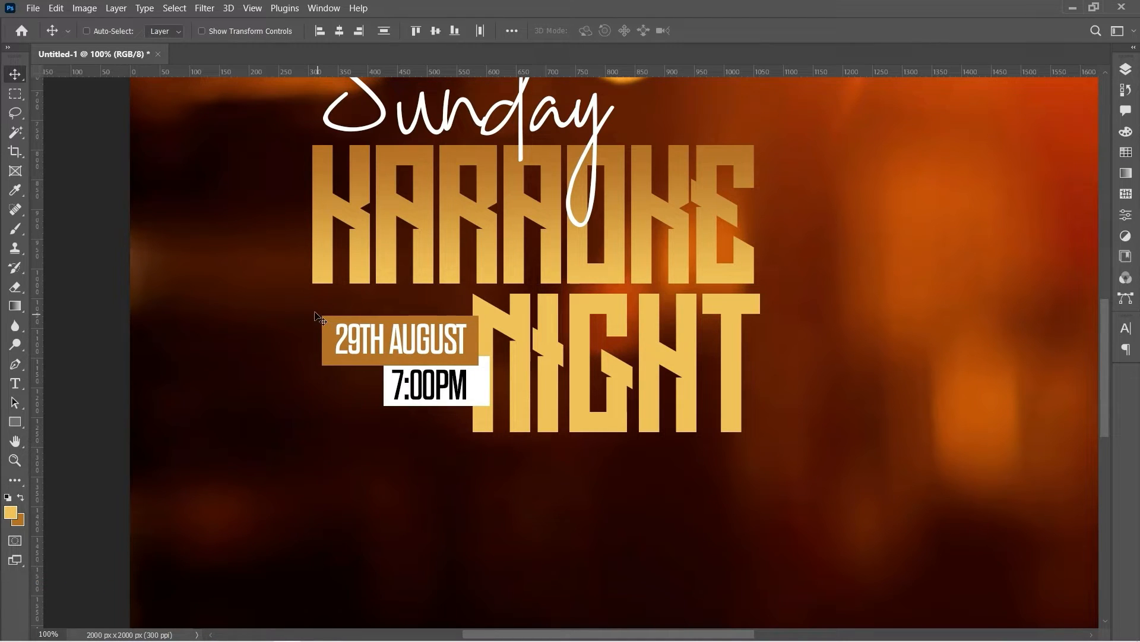
# Nudge the white 7:00PM box down slightly, then select the 7:00pm text layer
pyautogui.rightClick(485, 392)
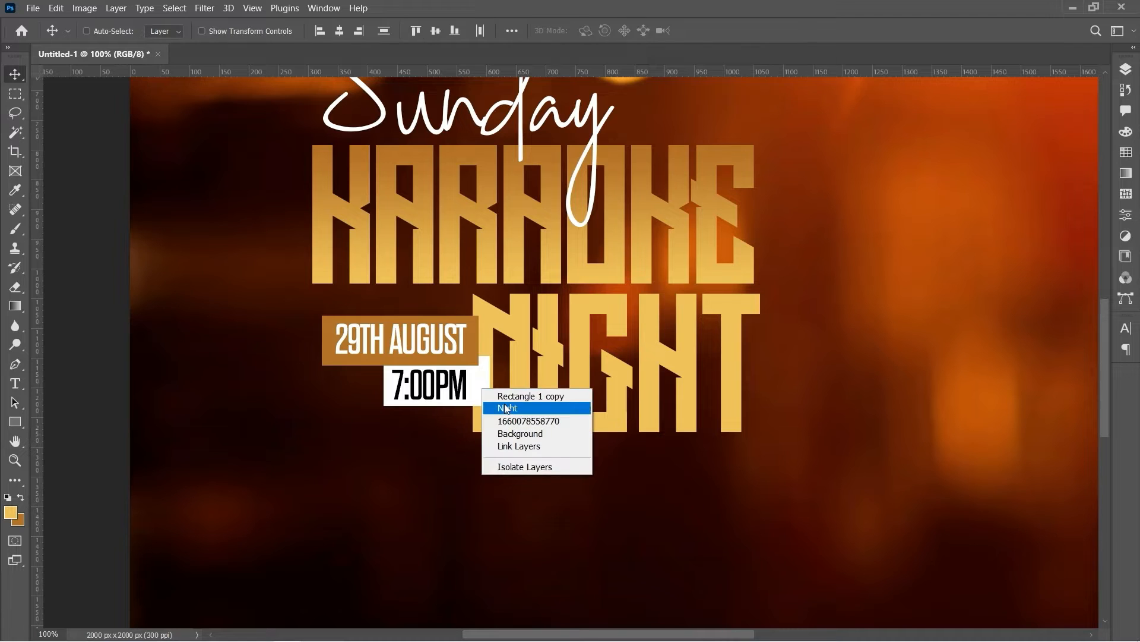
pyautogui.click(510, 395)
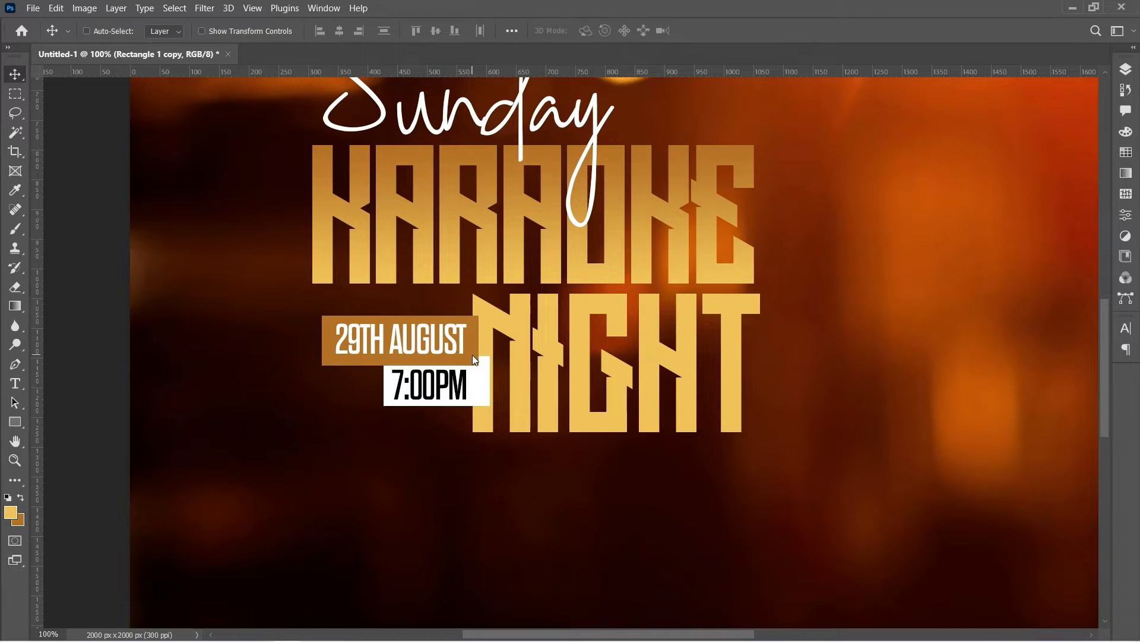
pyautogui.press('Down')
pyautogui.press('Down')
pyautogui.press('Down')
pyautogui.press('Down')
pyautogui.rightClick(415, 386)
pyautogui.click(447, 393)
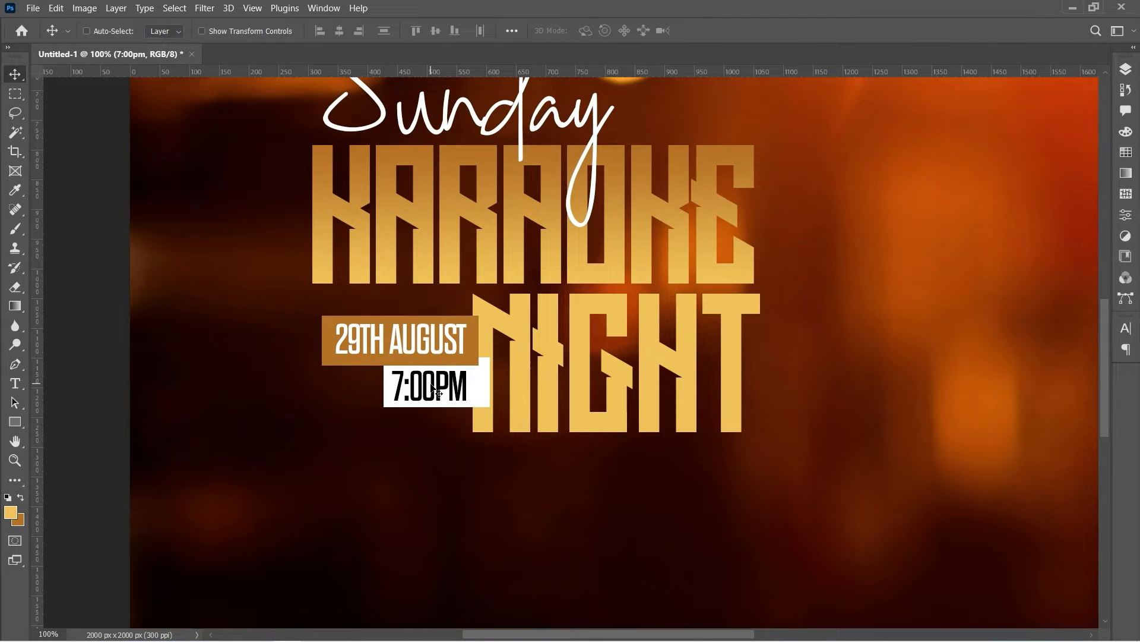
# Zoom out to view the whole poster, then zoom back in on the title area
pyautogui.click(15, 460)
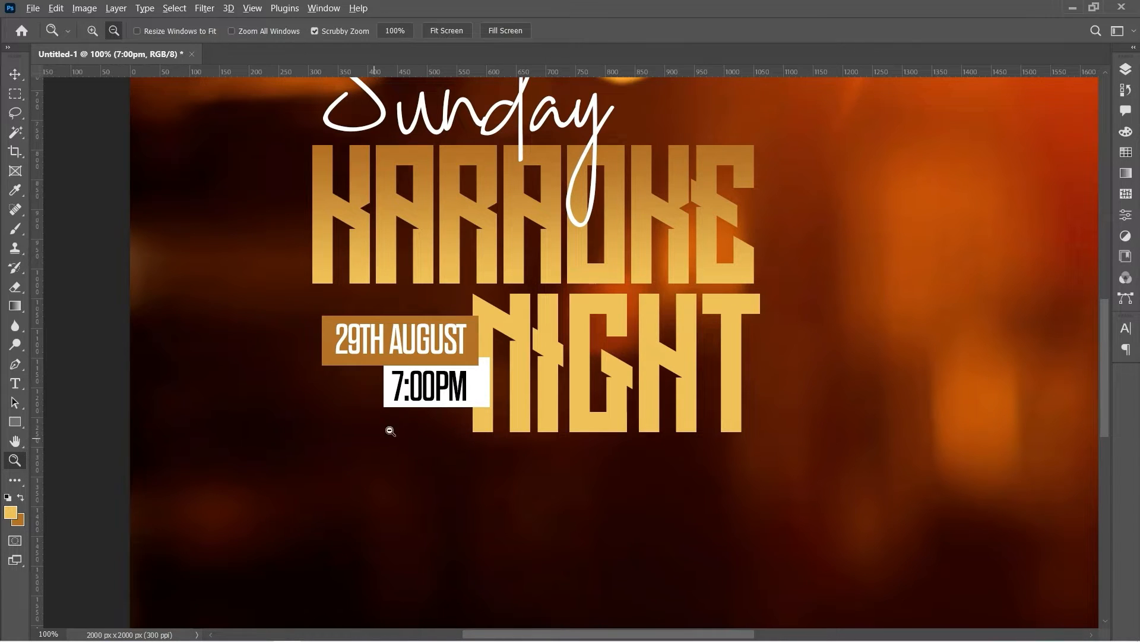
pyautogui.keyDown('alt'); pyautogui.click(422, 424); pyautogui.keyUp('alt')
pyautogui.keyDown('alt'); pyautogui.click(422, 424); pyautogui.keyUp('alt')
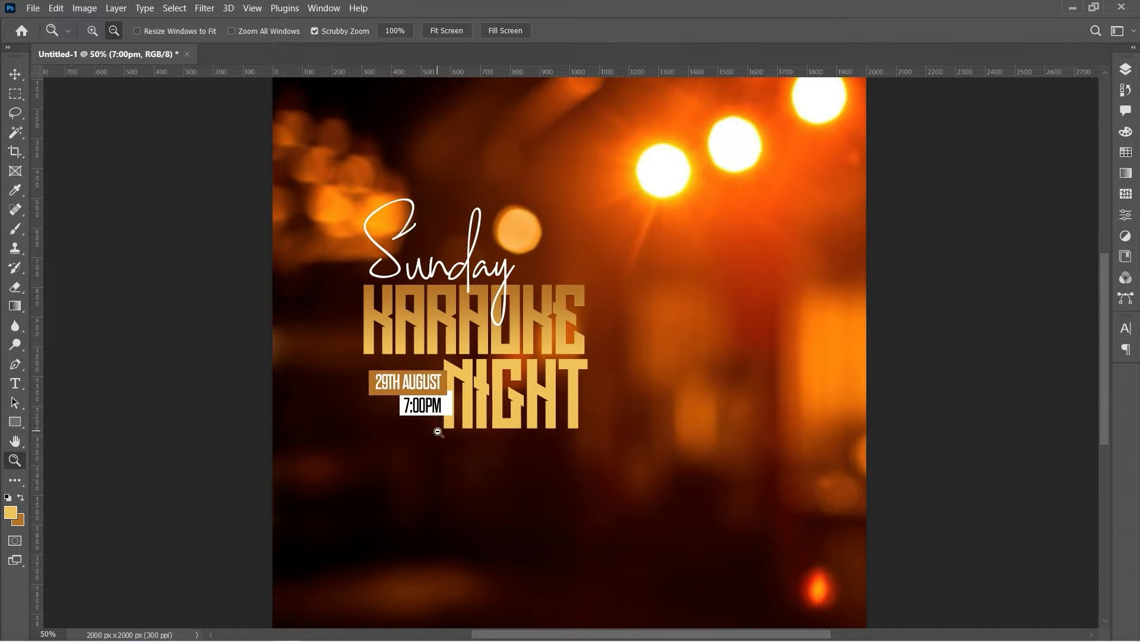
pyautogui.keyDown('alt'); pyautogui.click(438, 432); pyautogui.keyUp('alt')
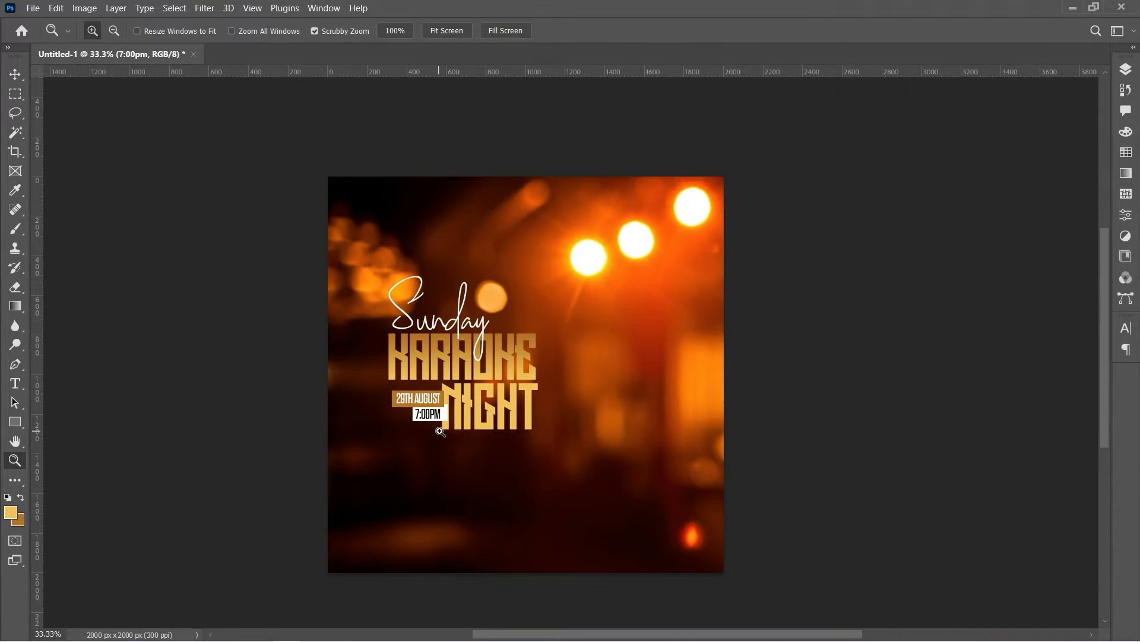
pyautogui.click(487, 477)
pyautogui.click(492, 480)
pyautogui.click(492, 480)
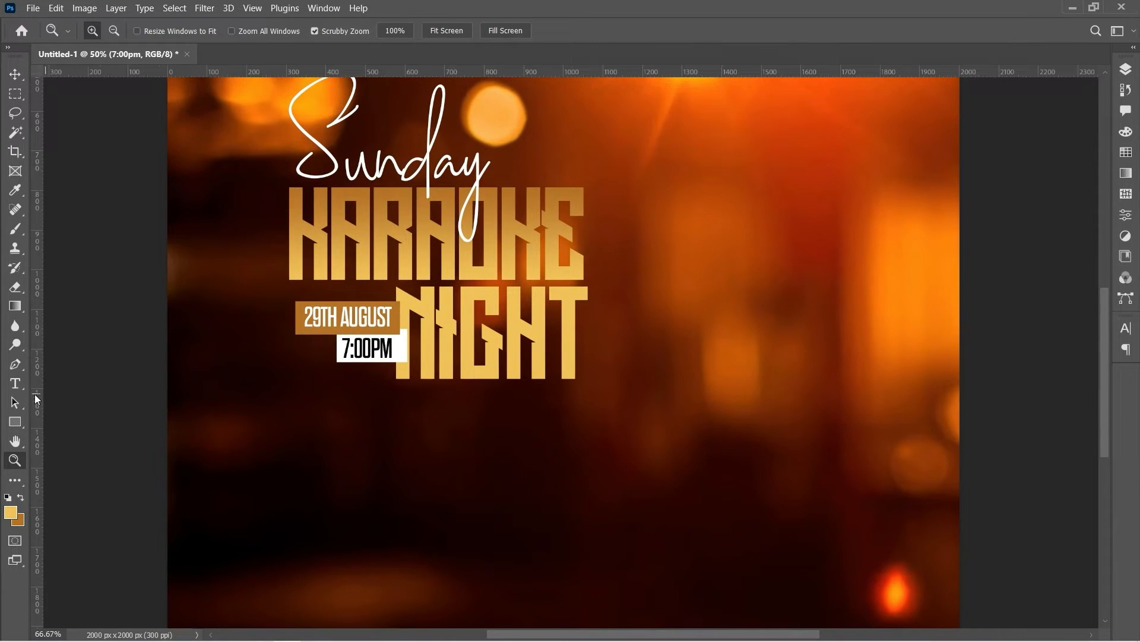
pyautogui.click(13, 385)
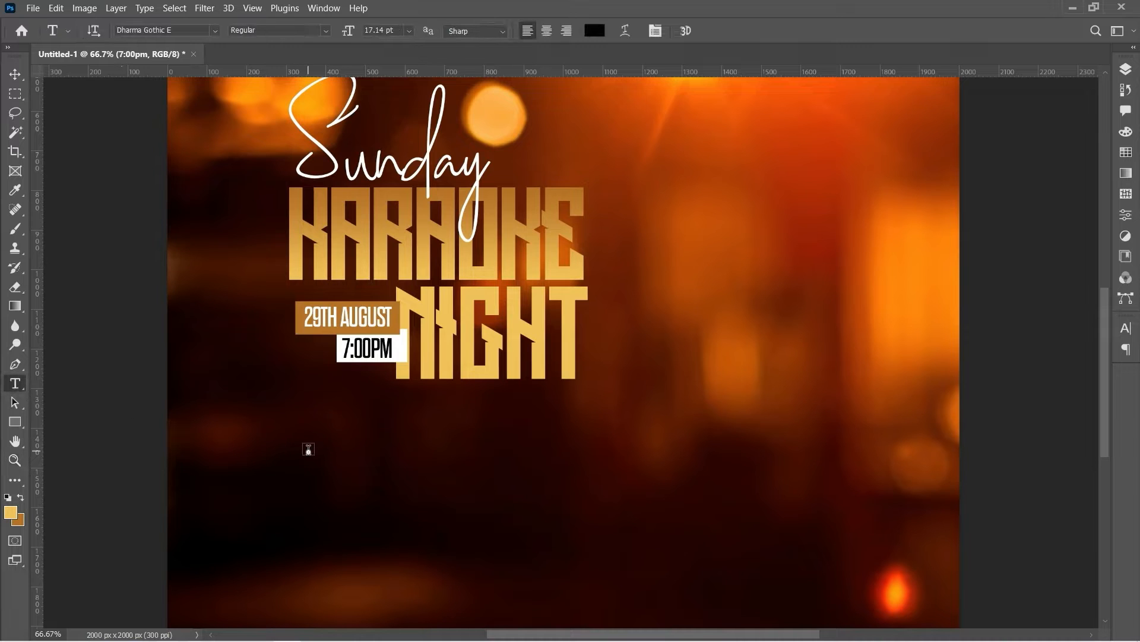
pyautogui.click(309, 451)
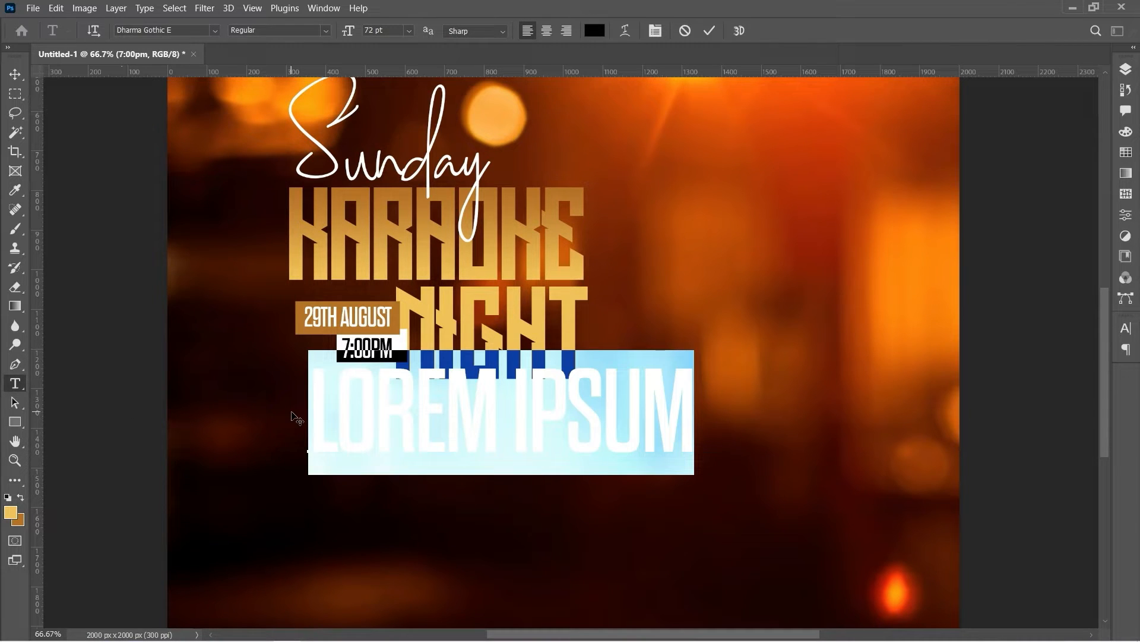
pyautogui.write('@')
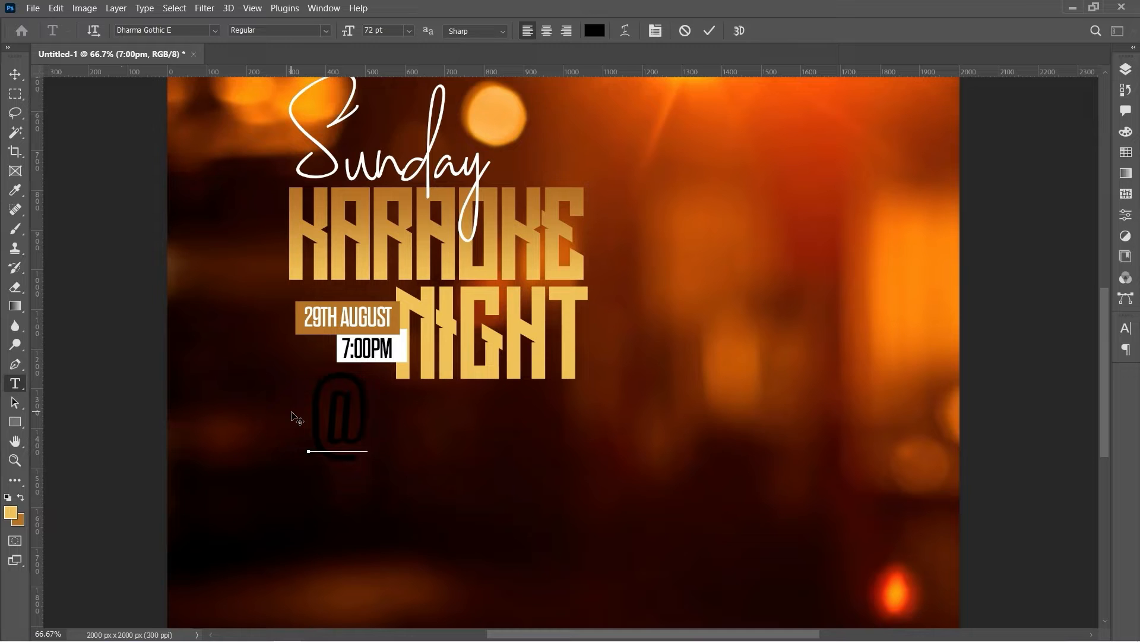
pyautogui.write('B')
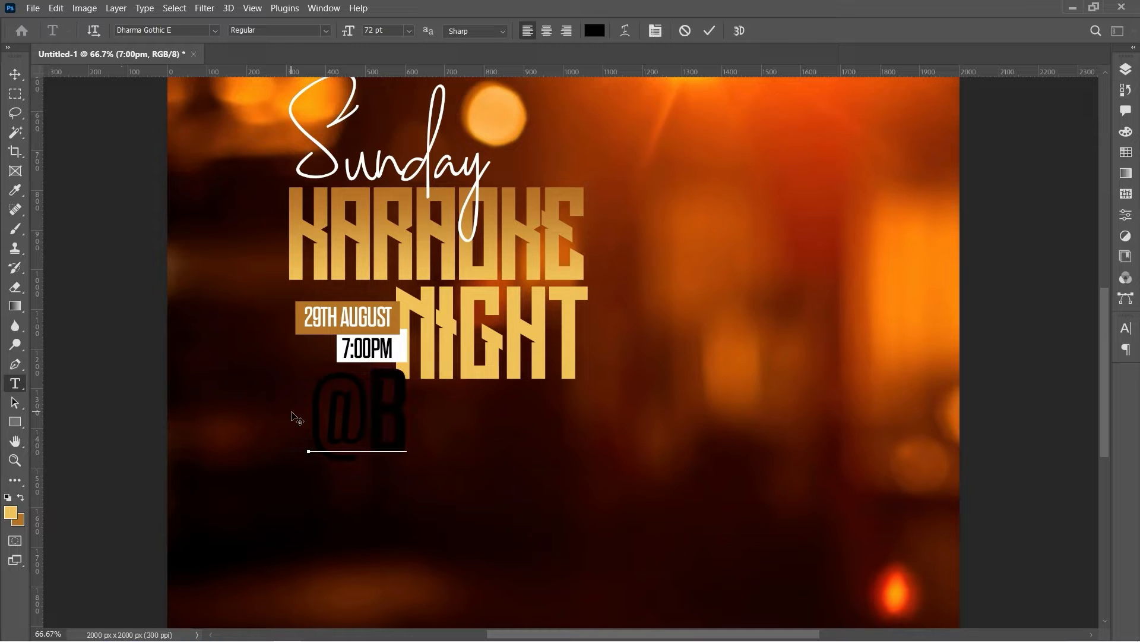
pyautogui.write('LA')
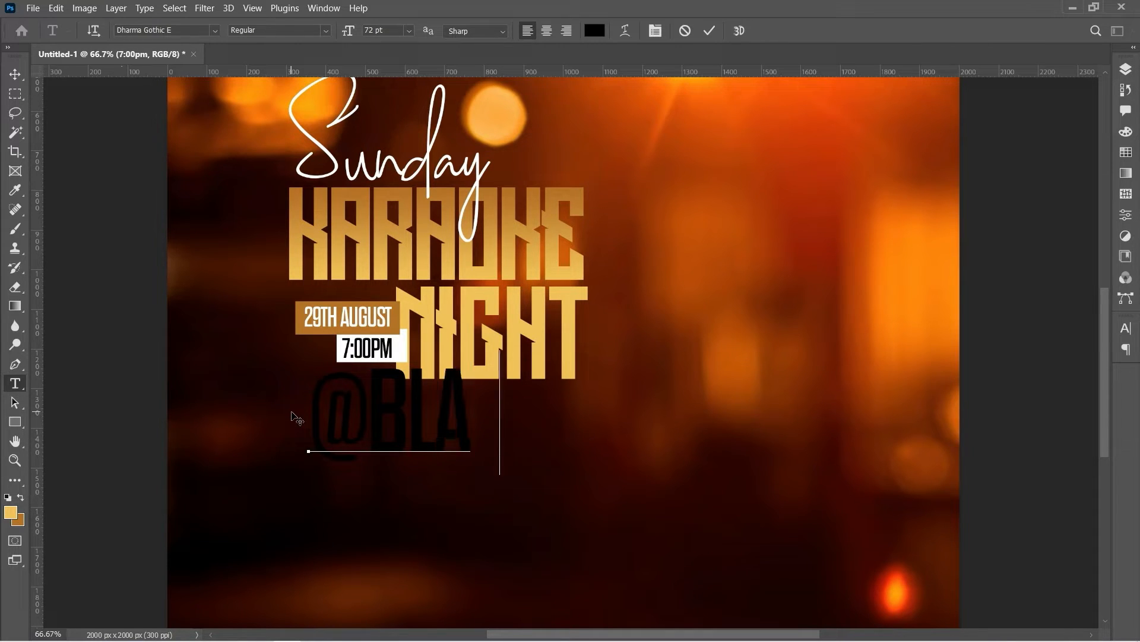
pyautogui.write('ZERS')
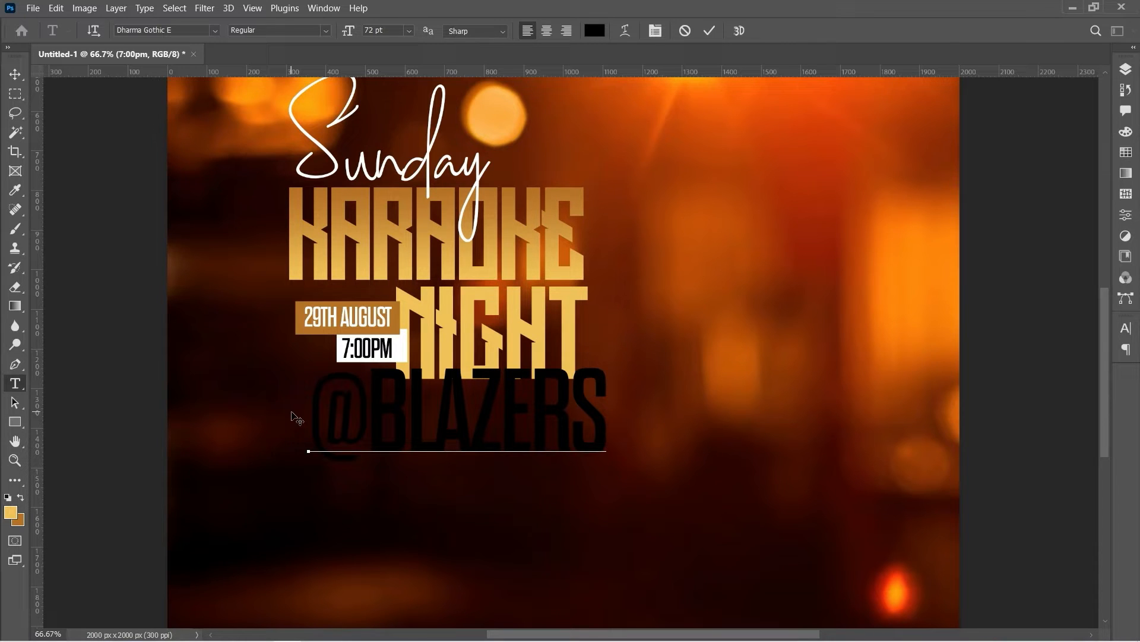
pyautogui.write('RE')
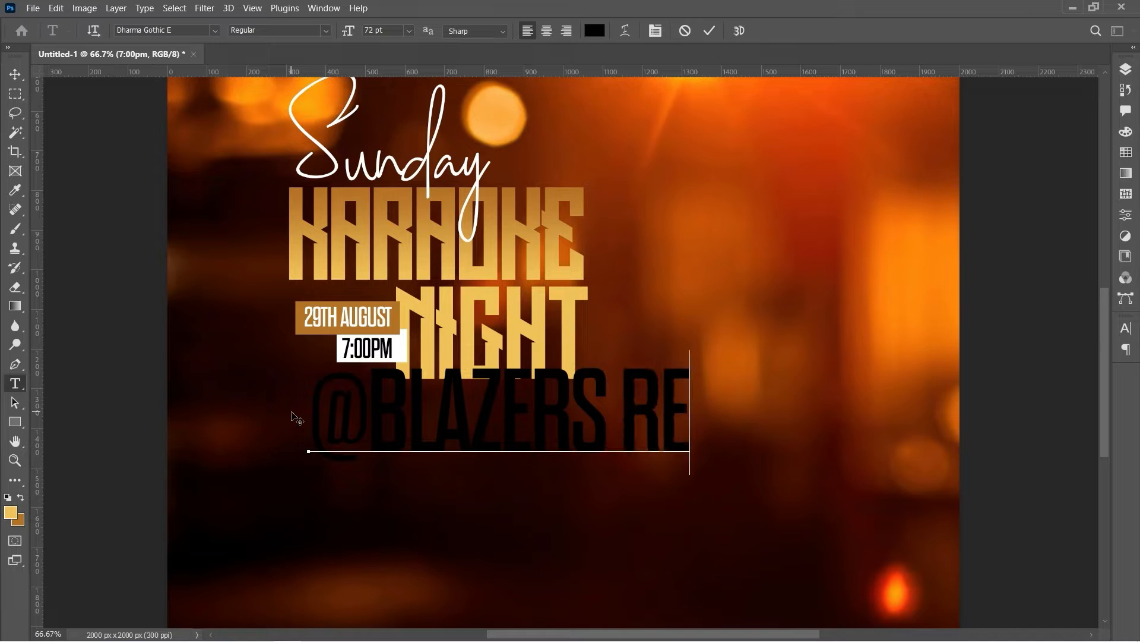
pyautogui.write('STA')
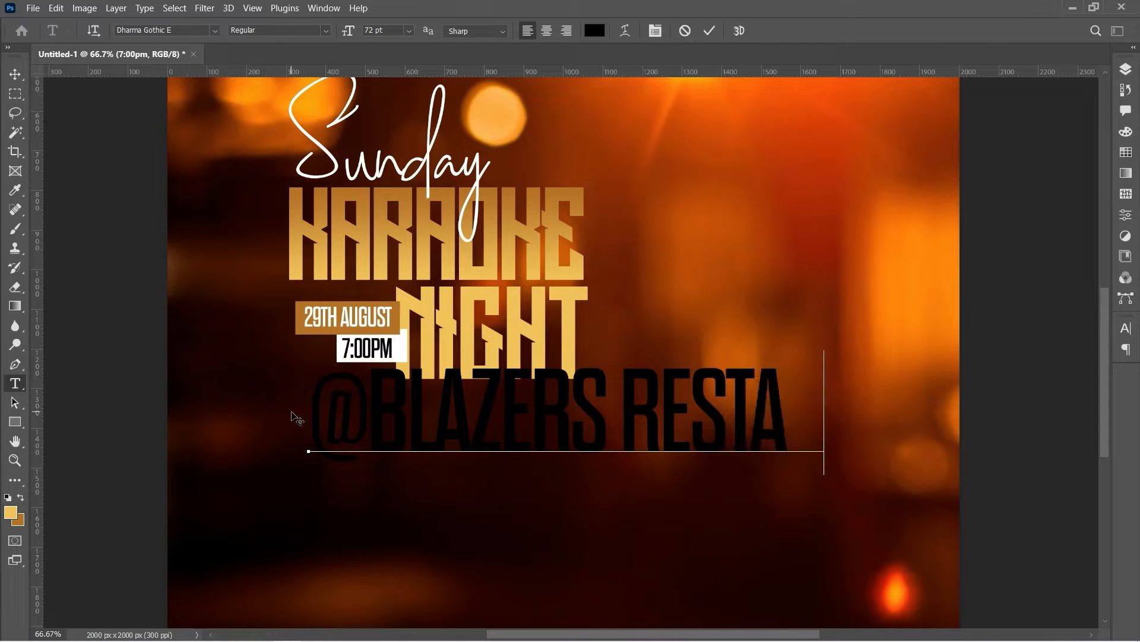
pyautogui.write('URANT')
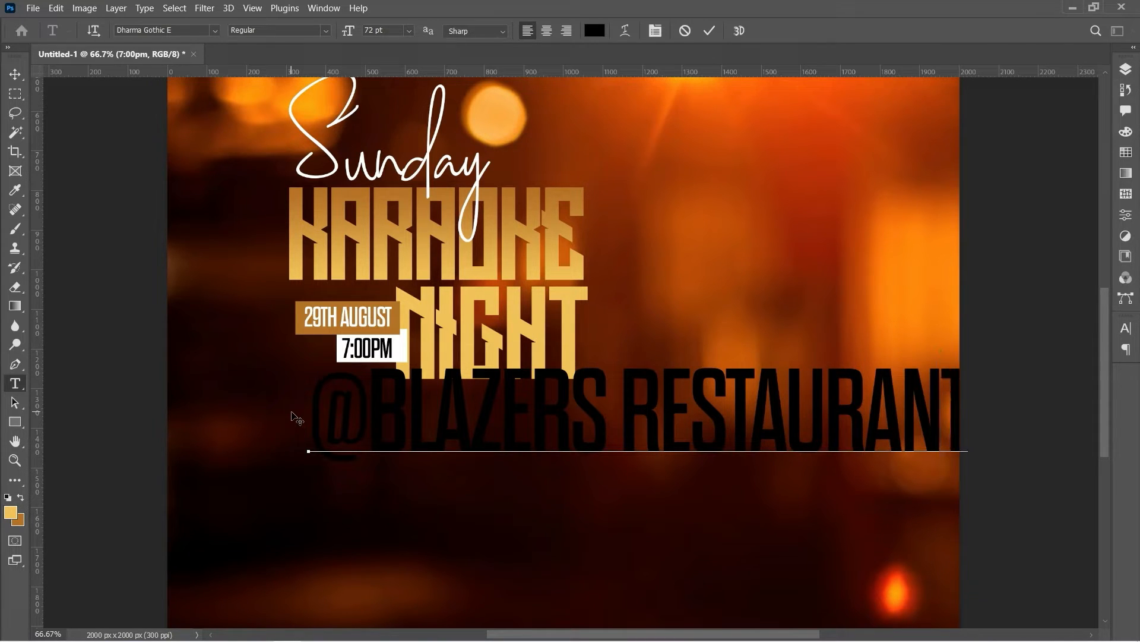
pyautogui.write(' AND')
pyautogui.hotkey('ctrl', 'a')
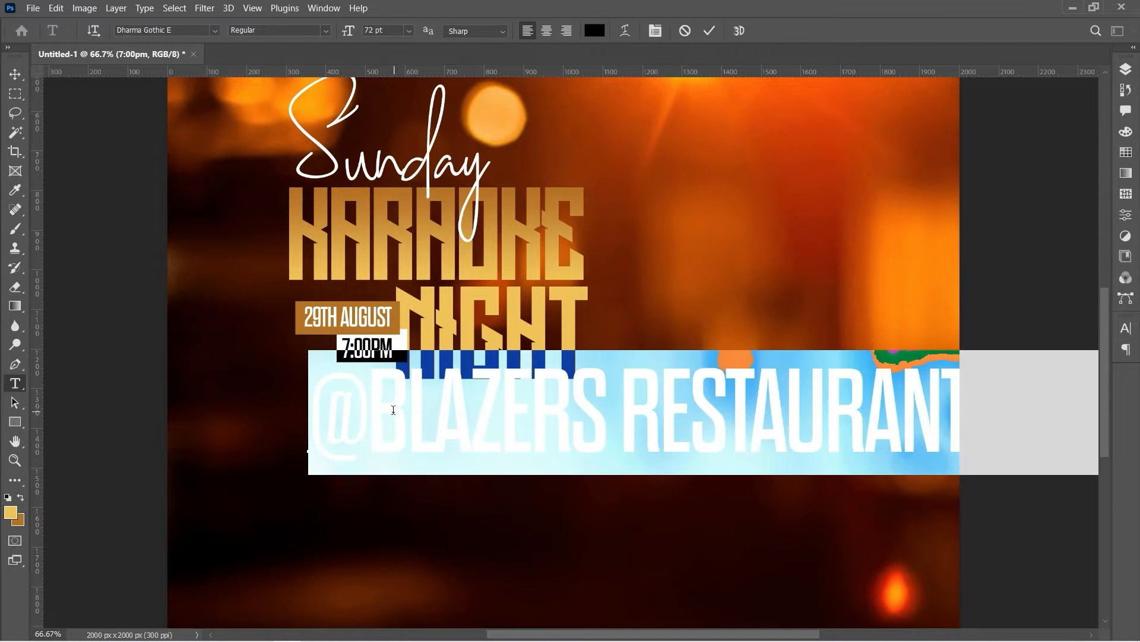
pyautogui.click(409, 31)
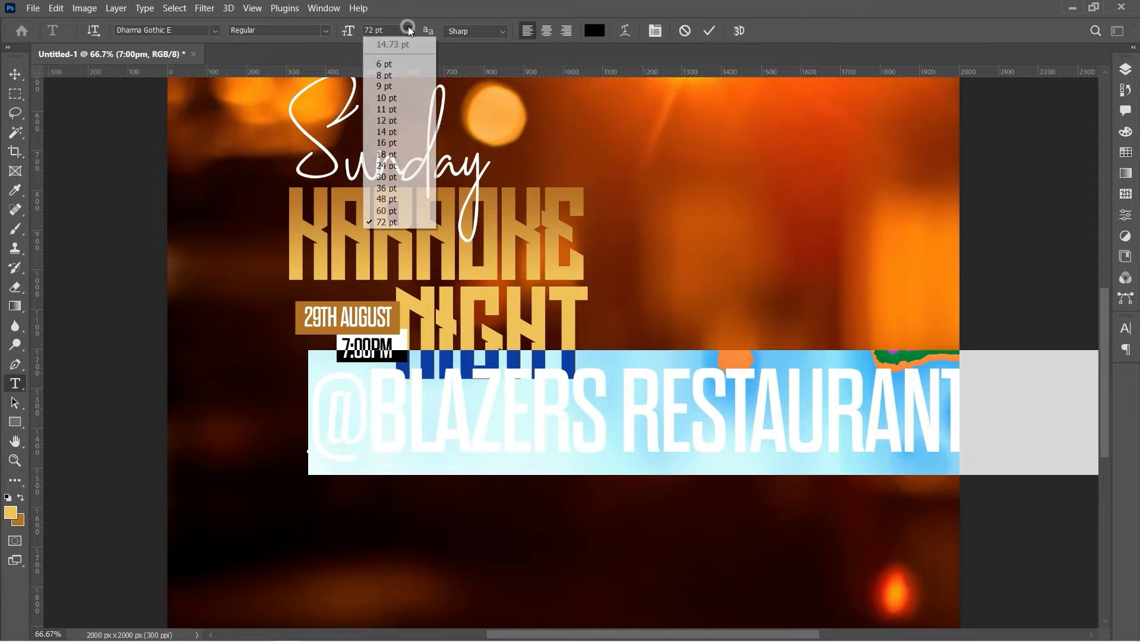
pyautogui.click(380, 177)
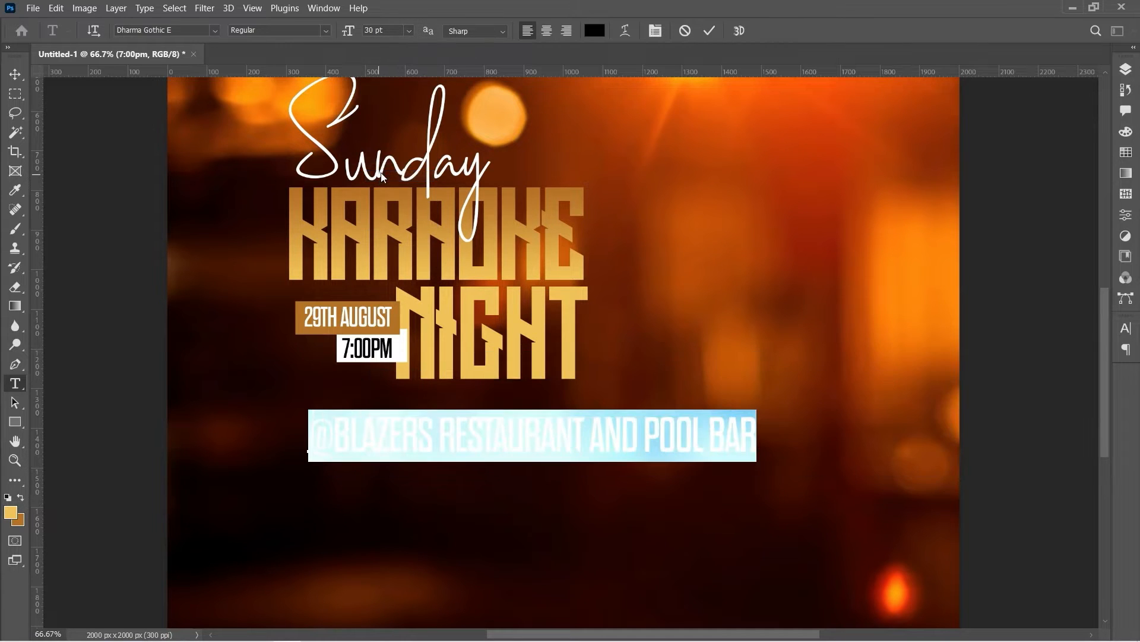
# Color the venue line gold (#edc458), commit it, and align it with the title's left edge
pyautogui.click(600, 31)
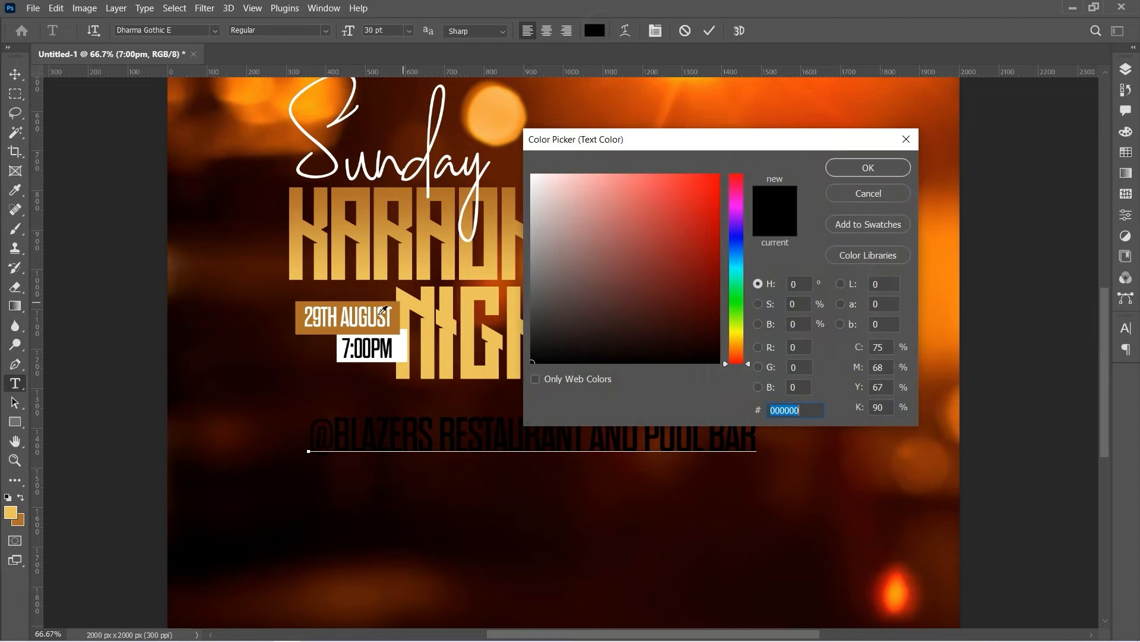
pyautogui.click(10, 511)
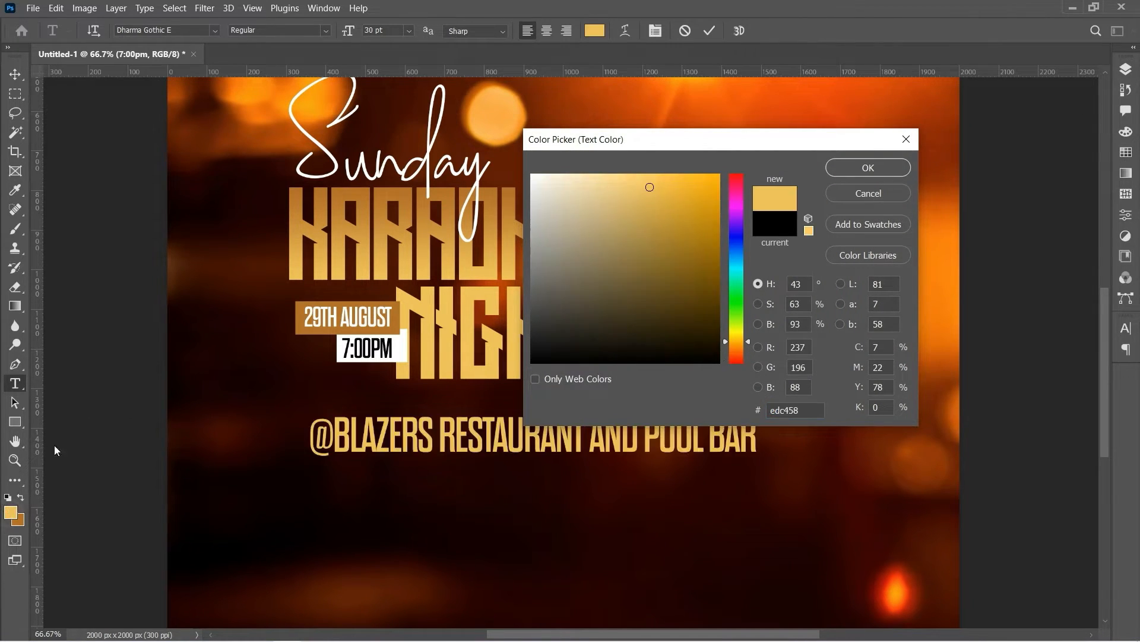
pyautogui.click(869, 168)
pyautogui.click(15, 74)
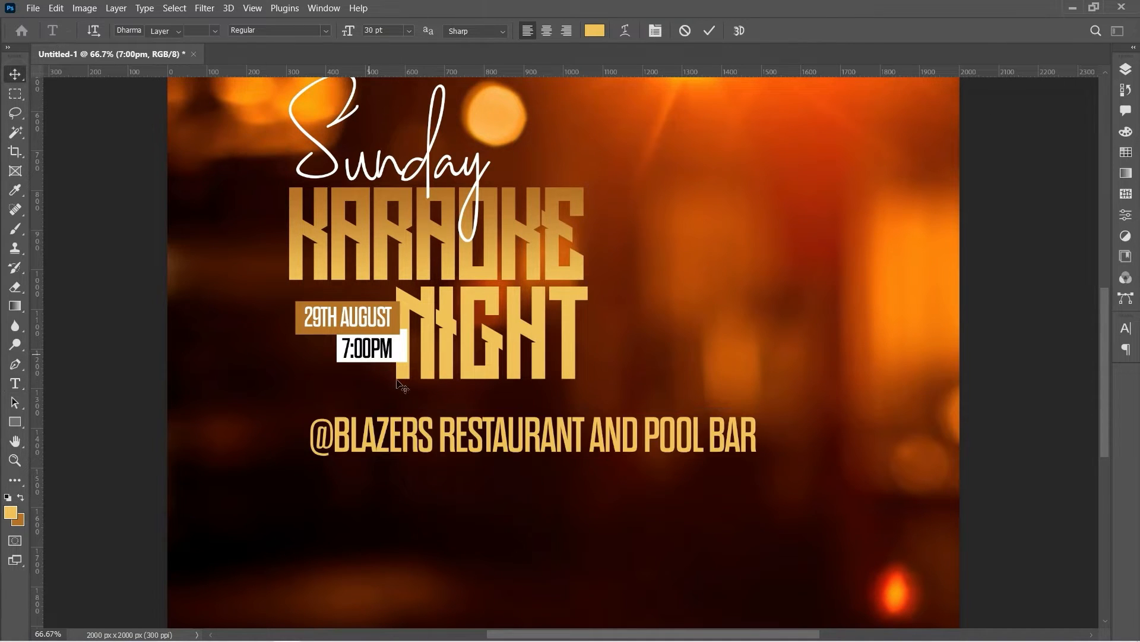
pyautogui.moveTo(418, 435); pyautogui.dragTo(398, 426)
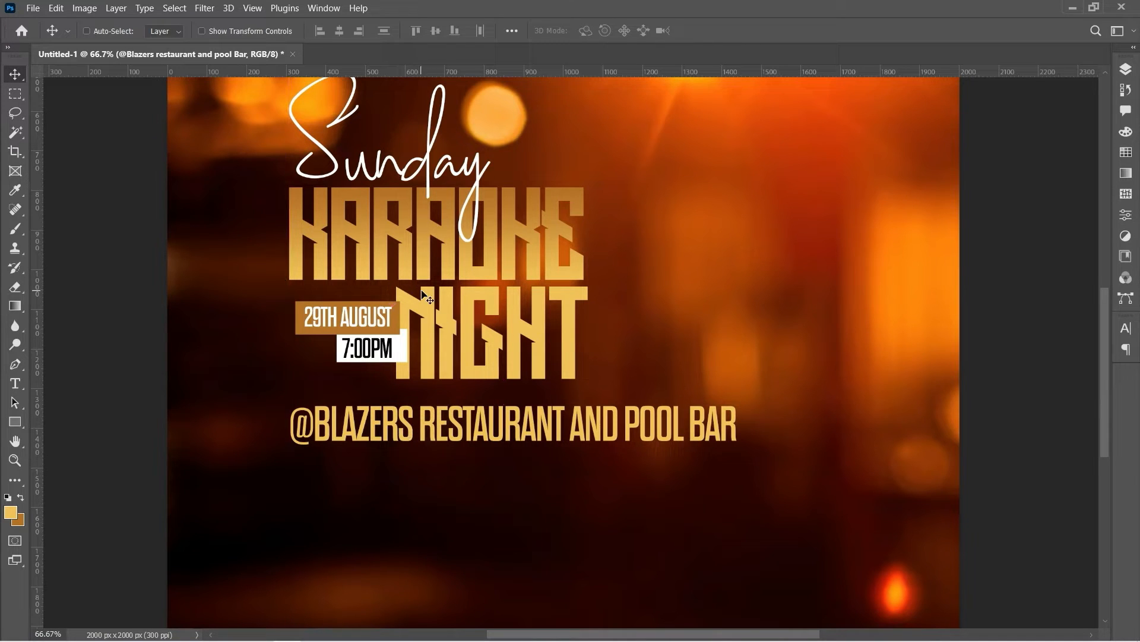
# Shrink the venue line to about 63% and nudge it up closer under NIGHT
pyautogui.hotkey('ctrl', 't')
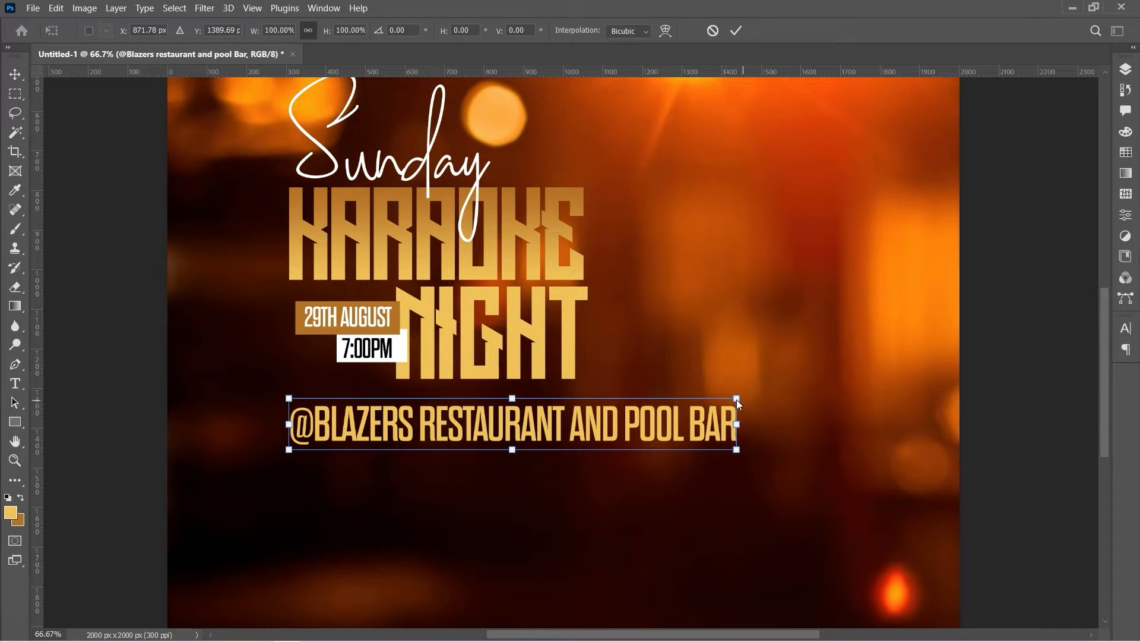
pyautogui.moveTo(737, 400); pyautogui.dragTo(572, 414)
pyautogui.hotkey('shift', 'Up')
pyautogui.hotkey('shift', 'Up')
pyautogui.hotkey('shift', 'Up')
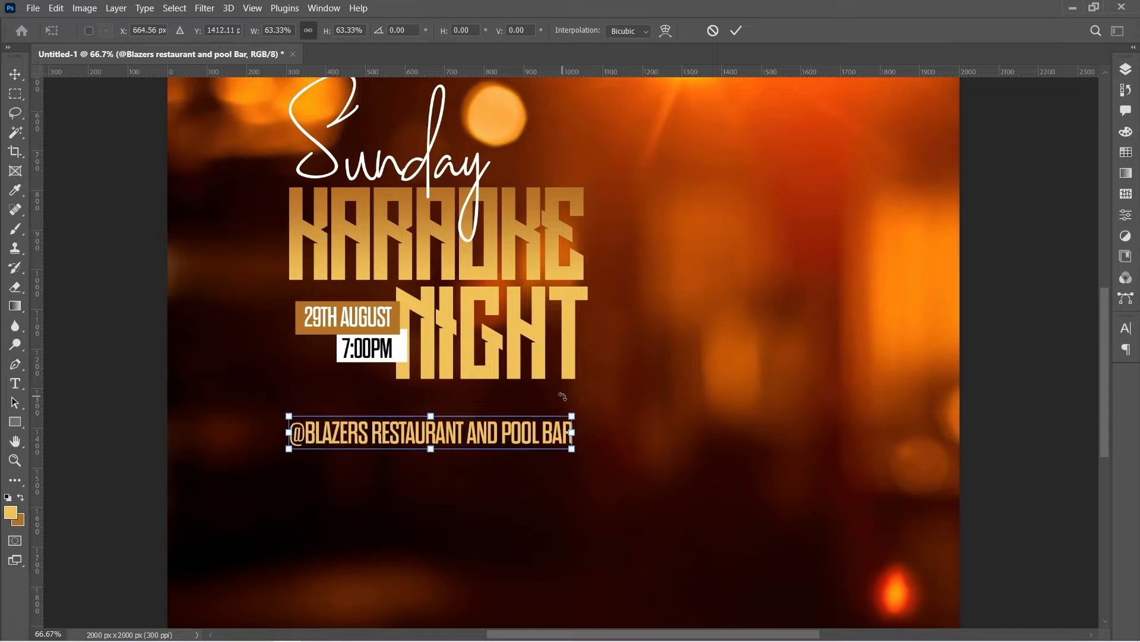
pyautogui.press('Up')
pyautogui.press('Up')
pyautogui.press('Up')
pyautogui.press('Up')
pyautogui.press('Up')
pyautogui.press('Up')
pyautogui.press('Up')
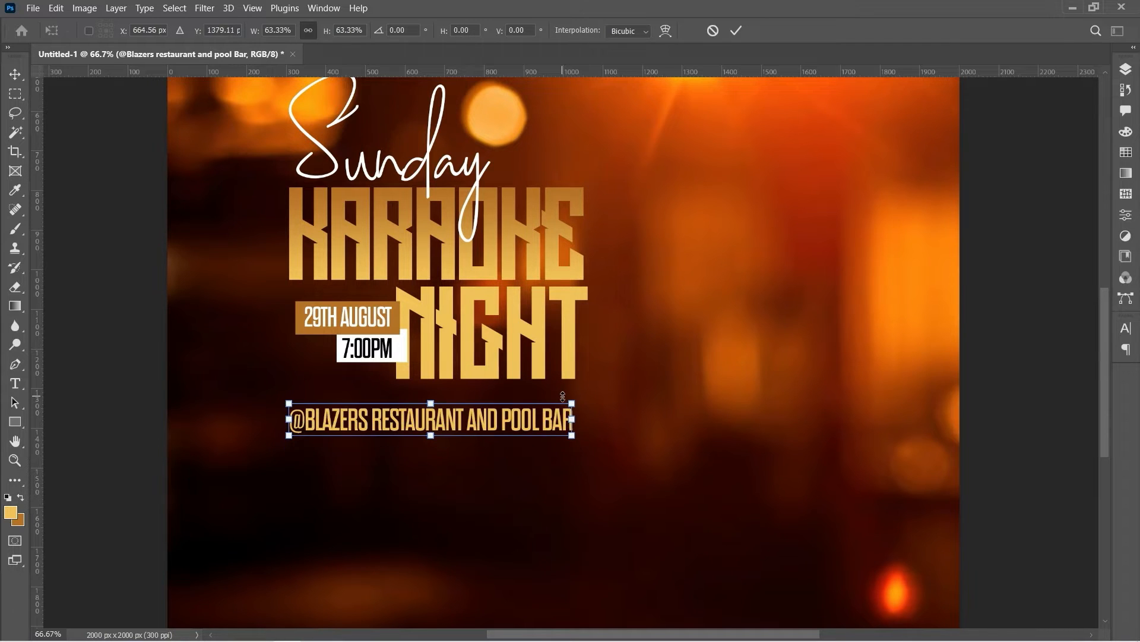
pyautogui.press('Up')
pyautogui.press('Up')
pyautogui.press('Up')
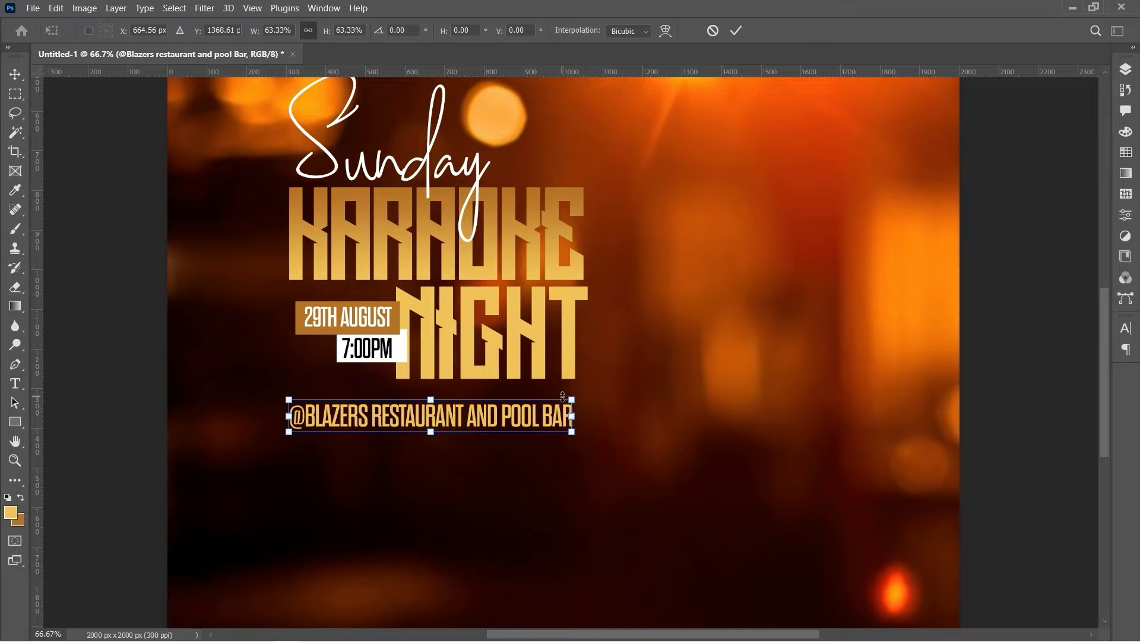
pyautogui.press('Return')
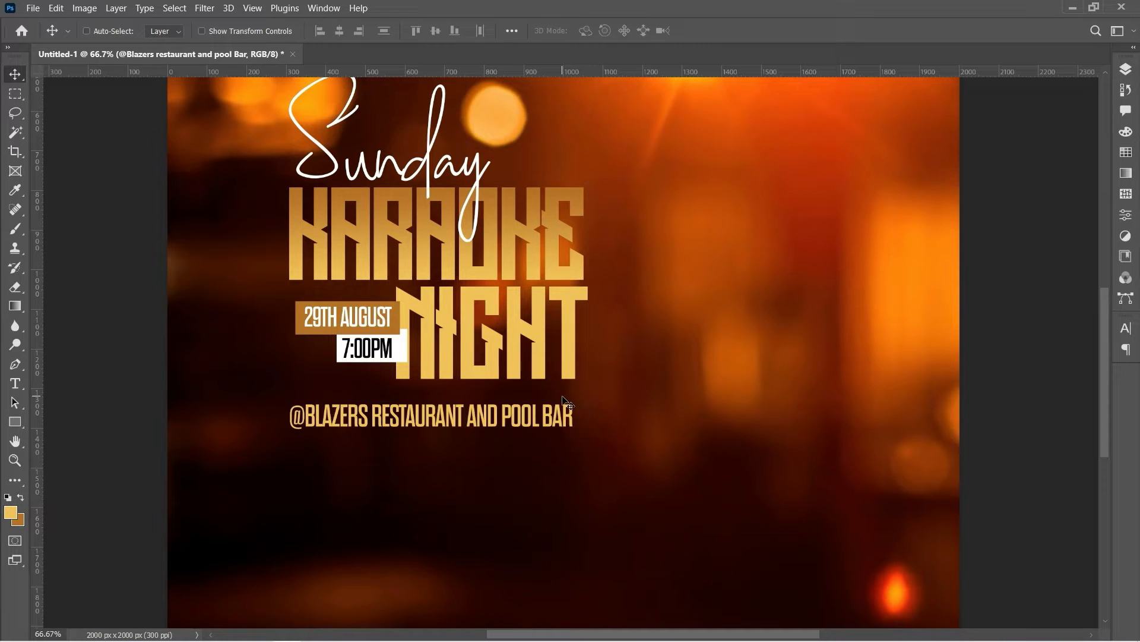
# Select the venue text layer and duplicate it with Ctrl+J
pyautogui.rightClick(359, 423)
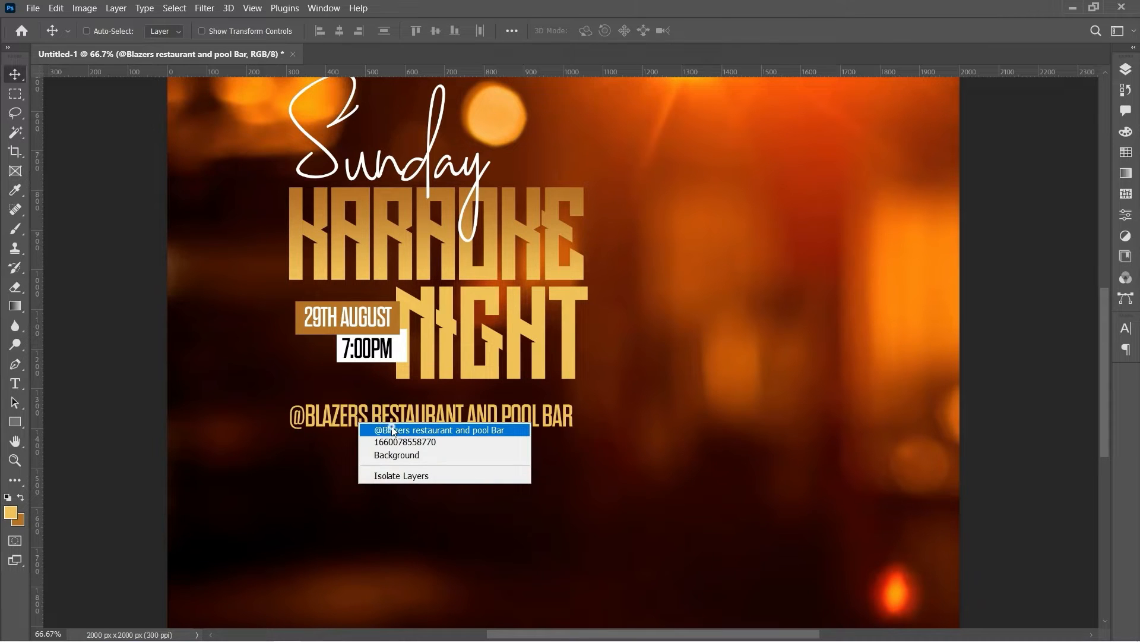
pyautogui.click(392, 429)
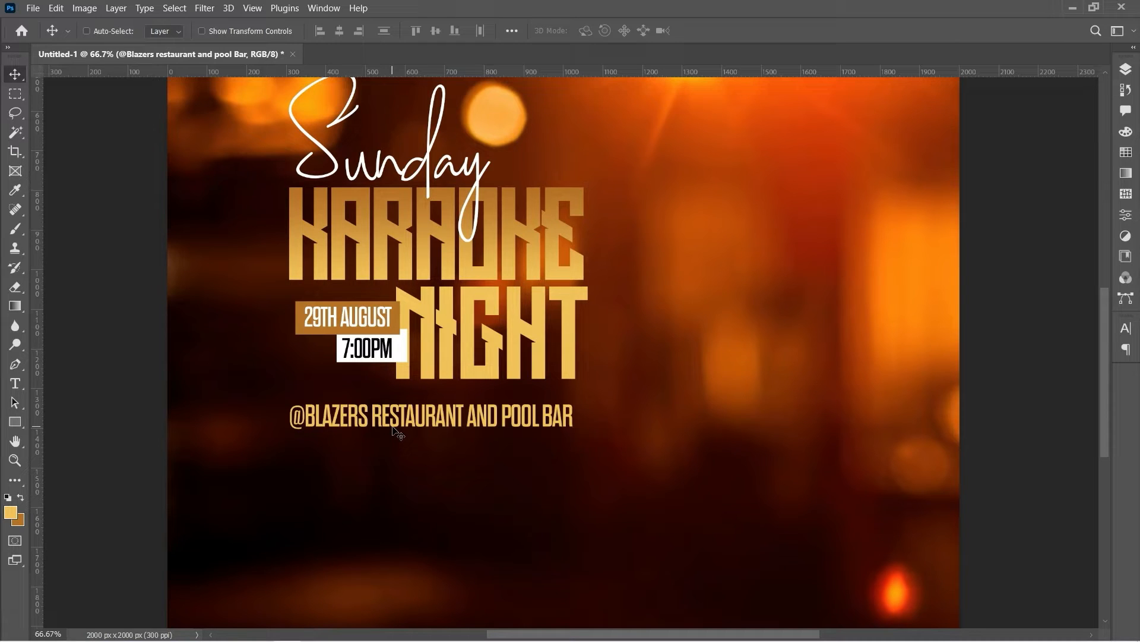
pyautogui.hotkey('ctrl', 'j')
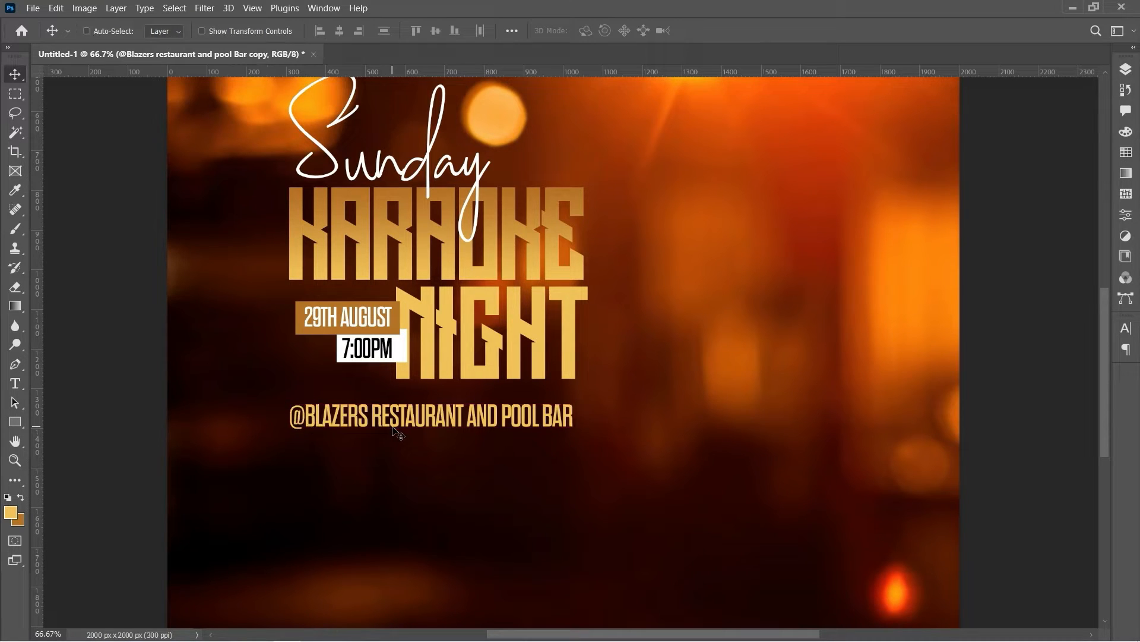
# Move the venue line copy just below the original and select its words with the Type tool
pyautogui.moveTo(394, 418); pyautogui.dragTo(397, 450)
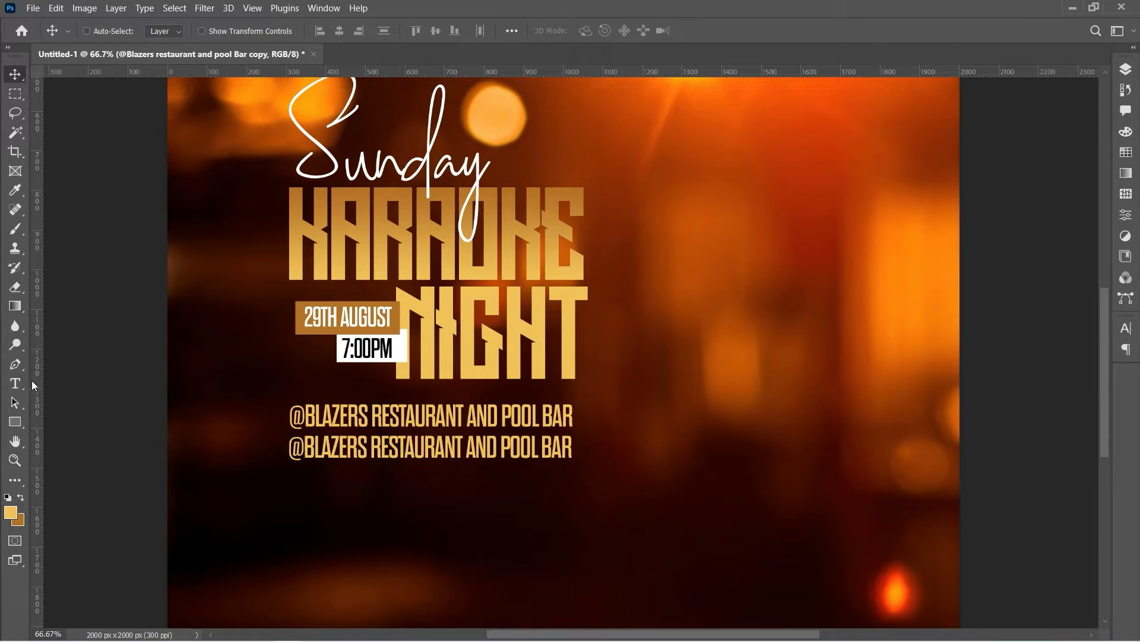
pyautogui.rightClick(16, 383)
pyautogui.click(89, 396)
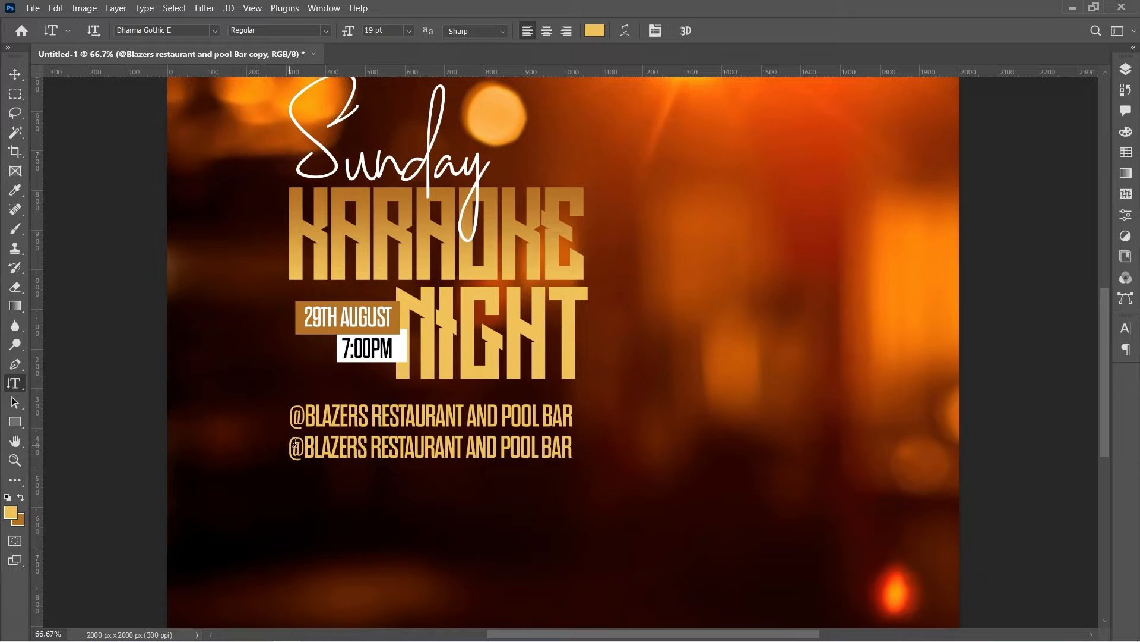
pyautogui.moveTo(290, 446); pyautogui.dragTo(550, 420)
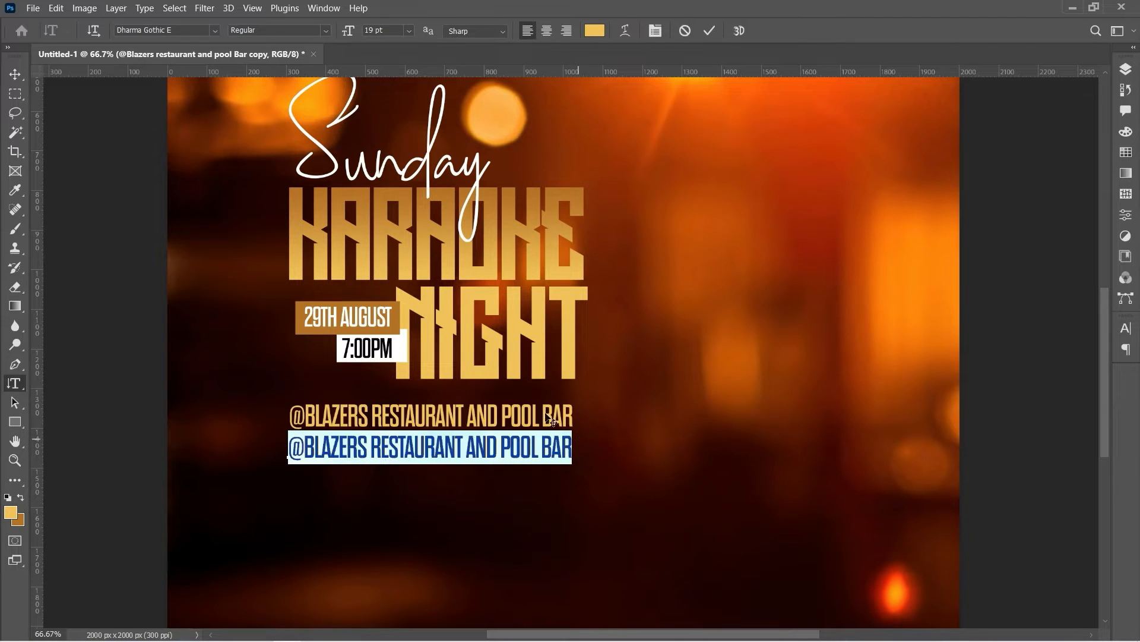
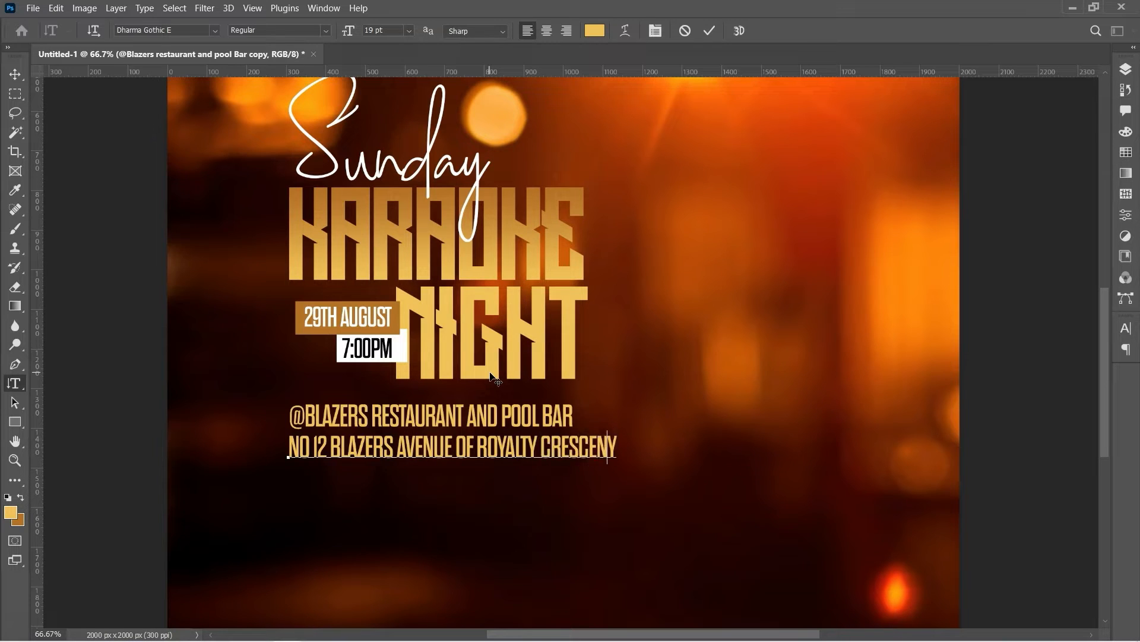
# Retype the copy as the venue's two-line street address, then select all of it
pyautogui.press('BackSpace')
pyautogui.press('Return')
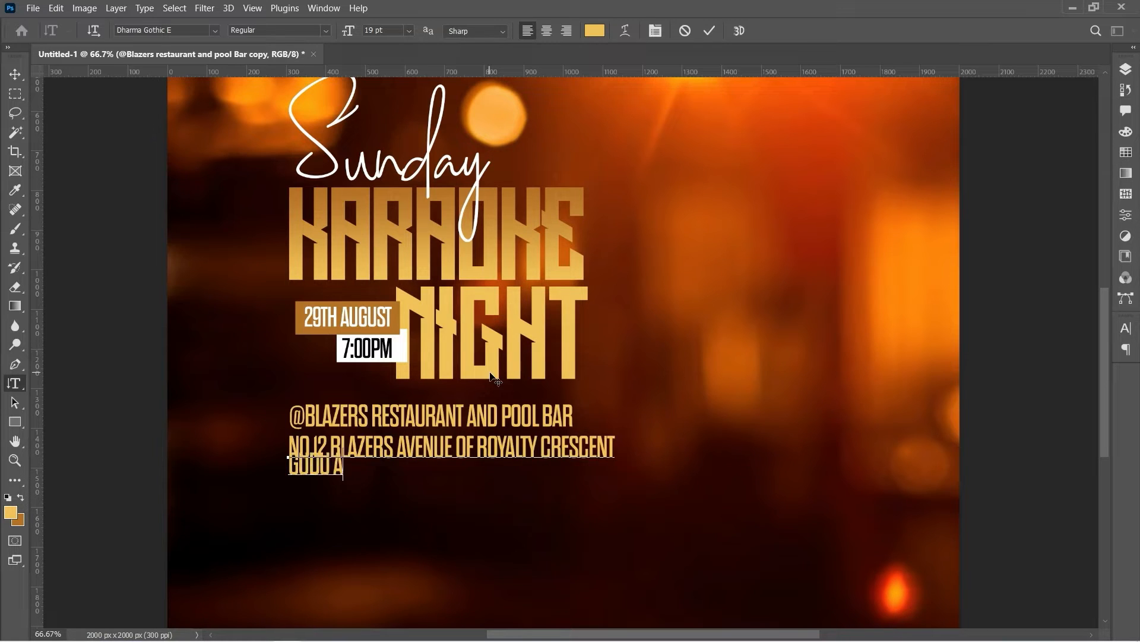
pyautogui.press('BackSpace')
pyautogui.press('BackSpace')
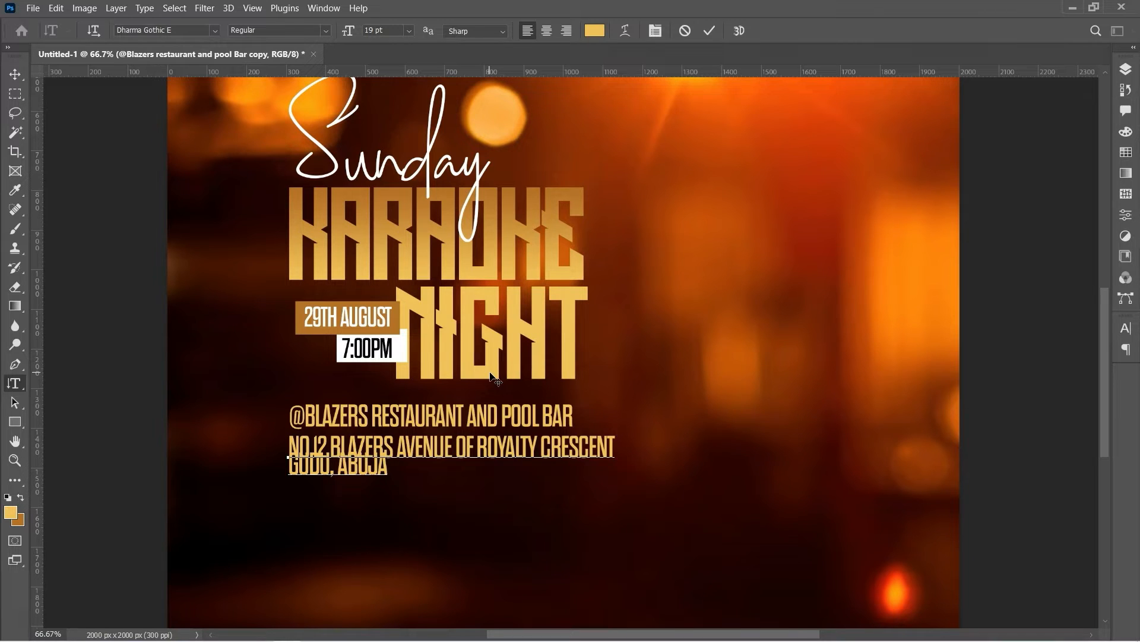
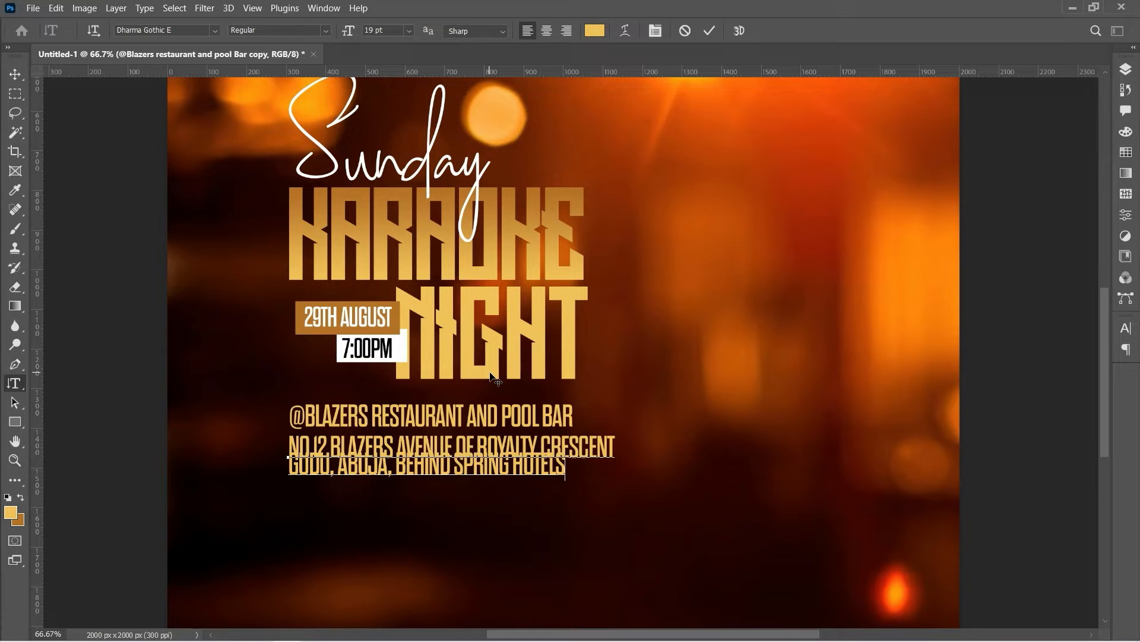
pyautogui.rightClick(426, 445)
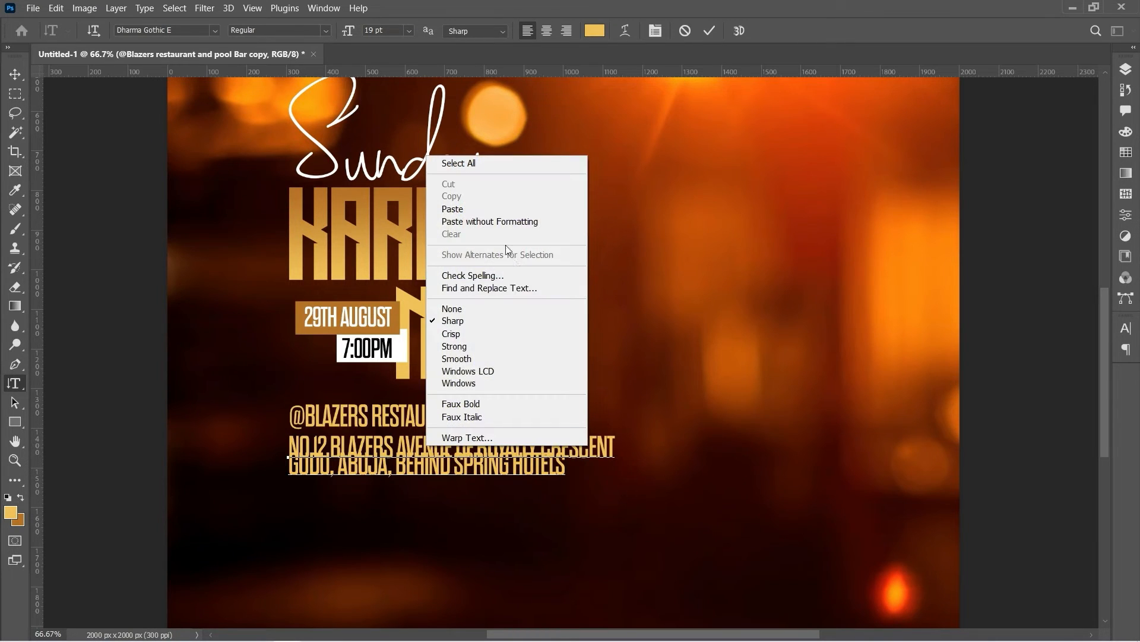
pyautogui.click(483, 162)
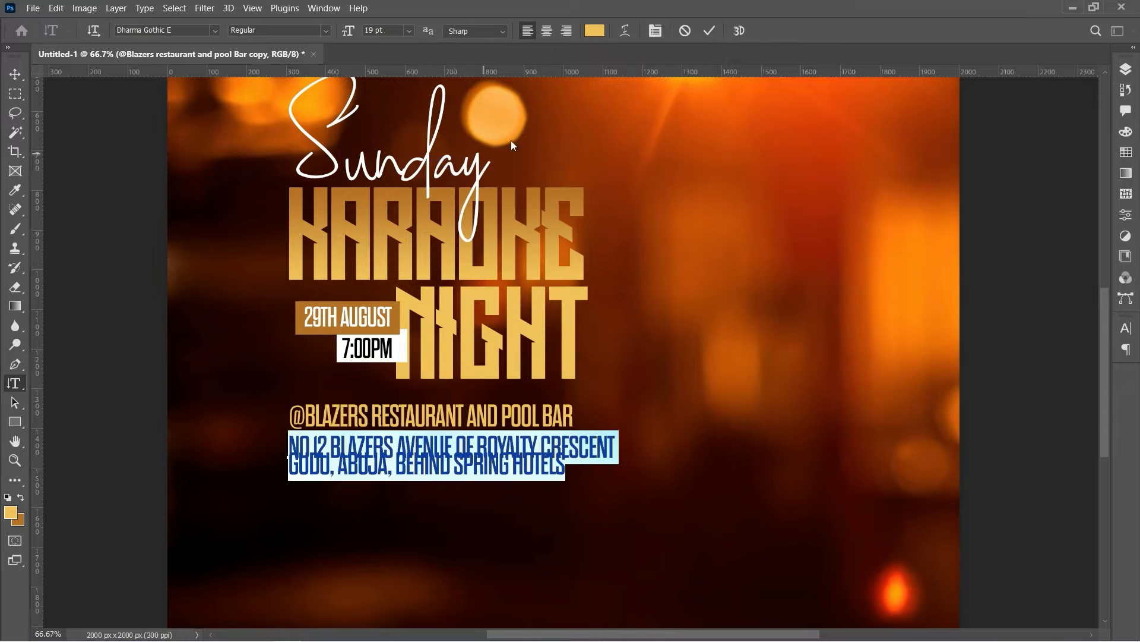
# Set the address text's line spacing to 15 pt
pyautogui.click(656, 32)
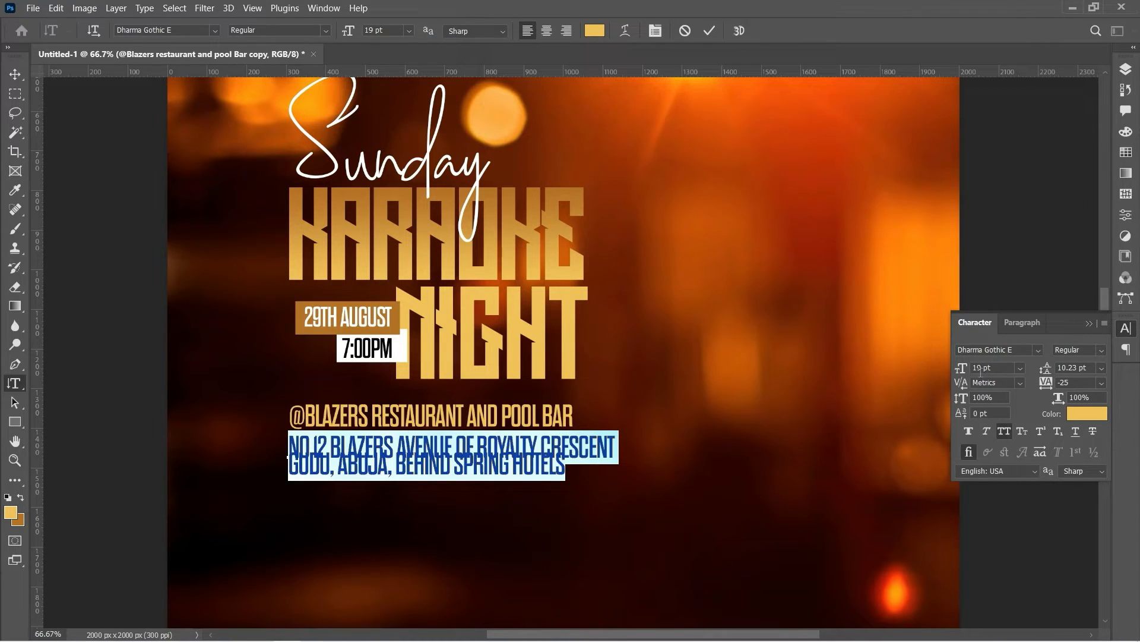
pyautogui.click(1102, 368)
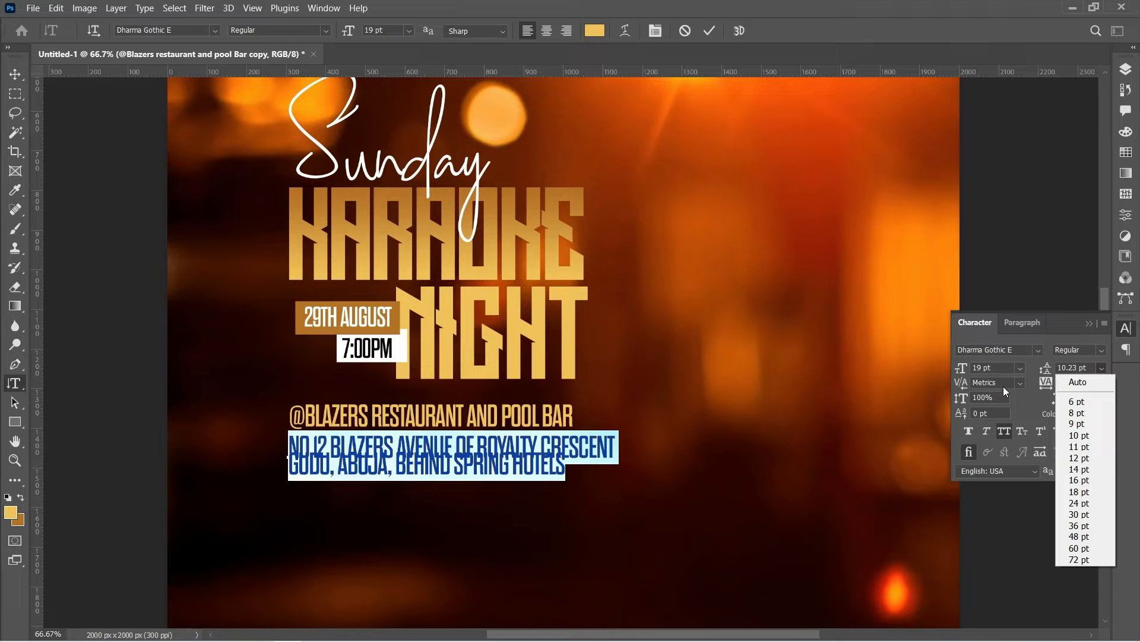
pyautogui.click(1079, 493)
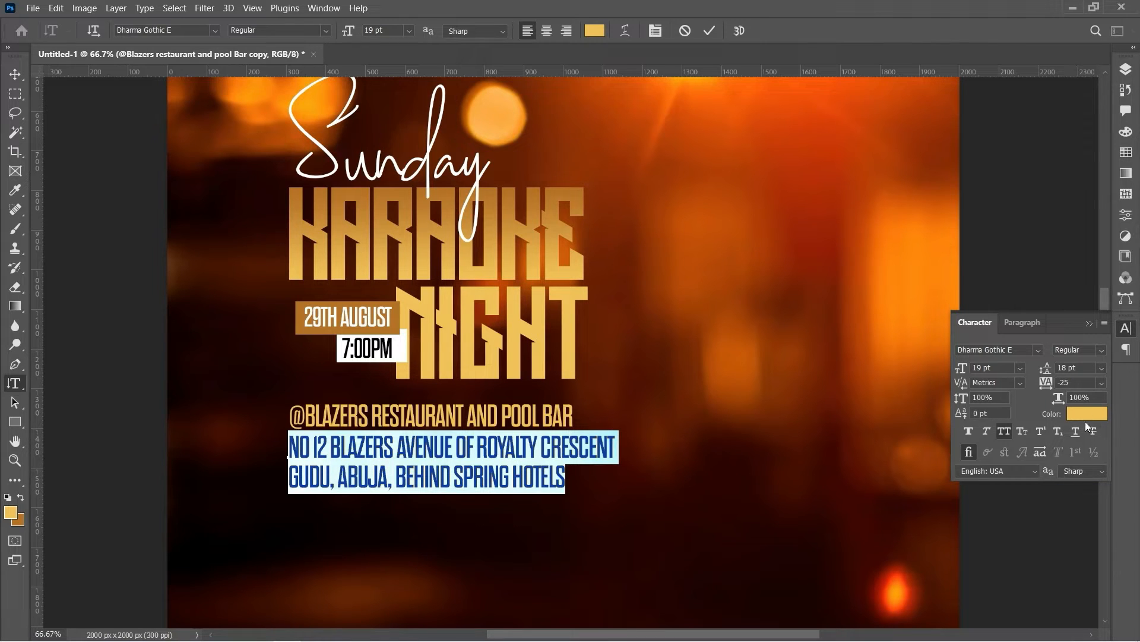
pyautogui.click(1101, 369)
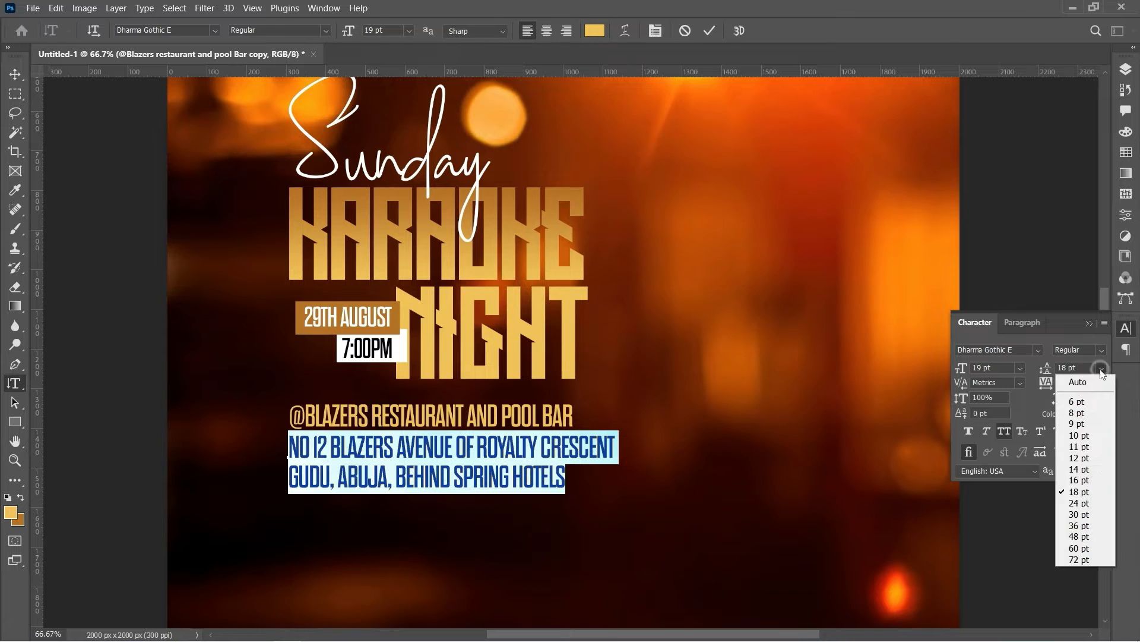
pyautogui.click(1084, 471)
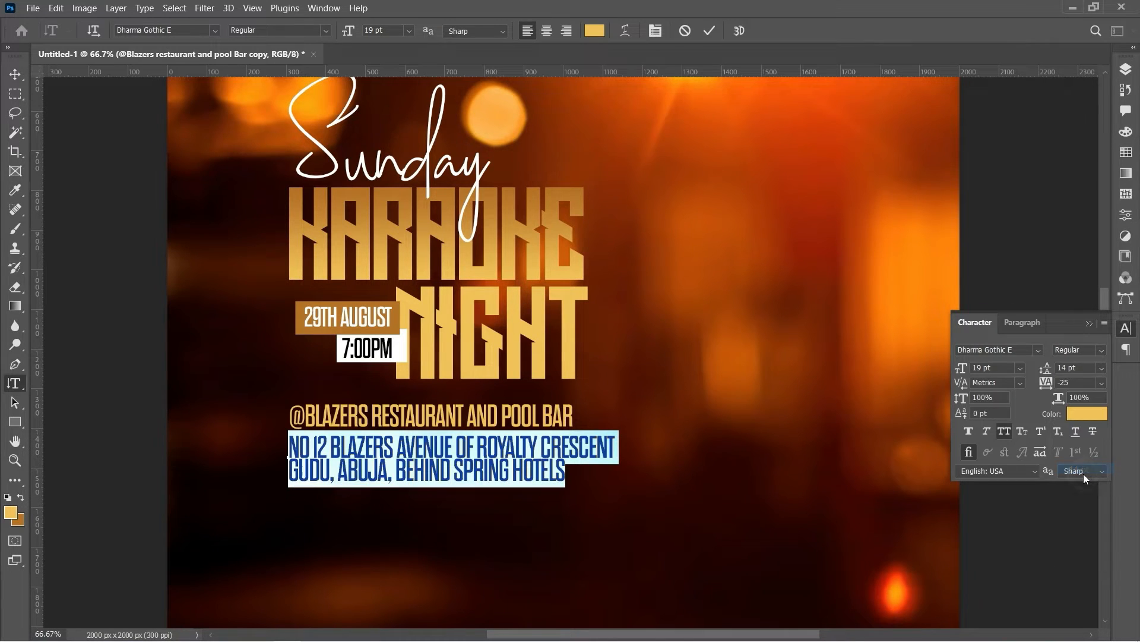
pyautogui.click(1075, 367)
pyautogui.write('1')
pyautogui.press('Return')
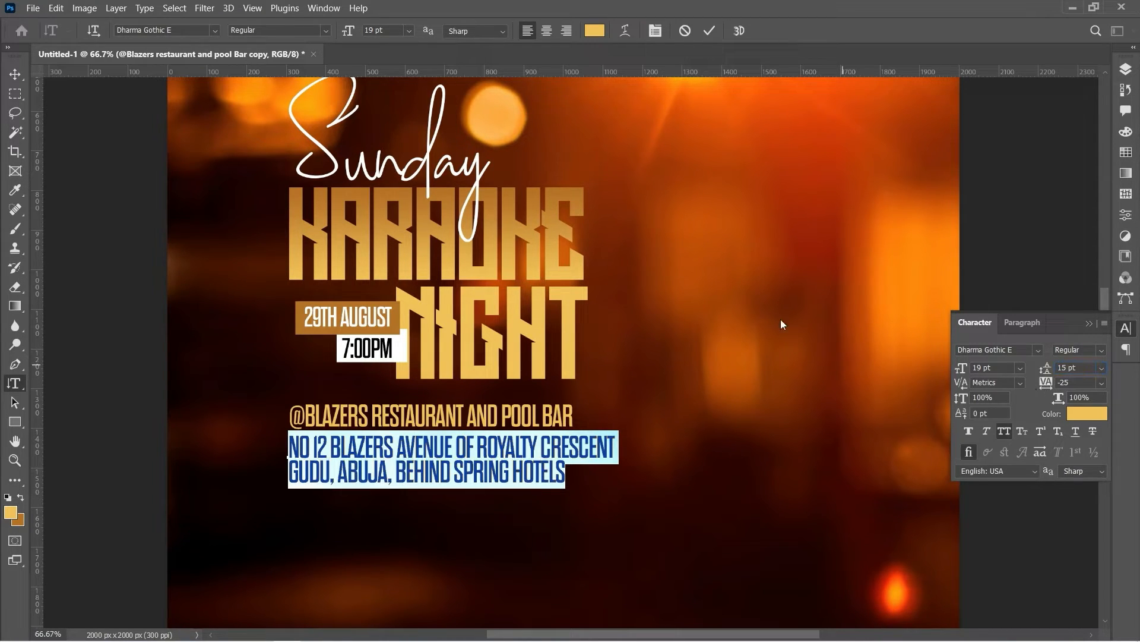
# Colour the address text white (#ffffff) and commit the edit
pyautogui.click(595, 31)
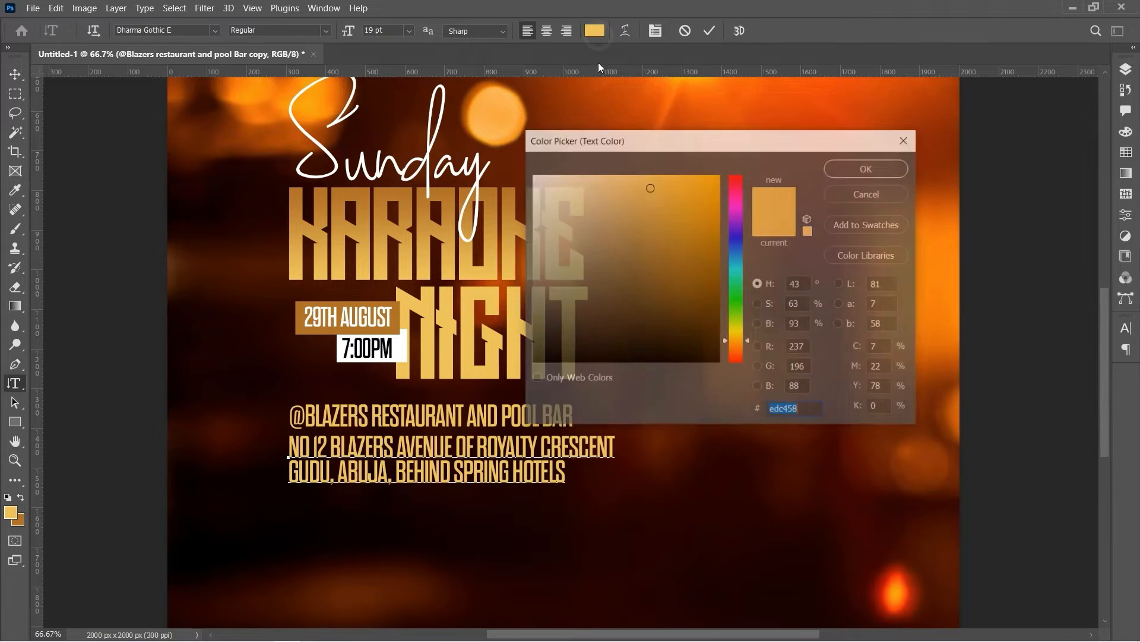
pyautogui.write('ffffff')
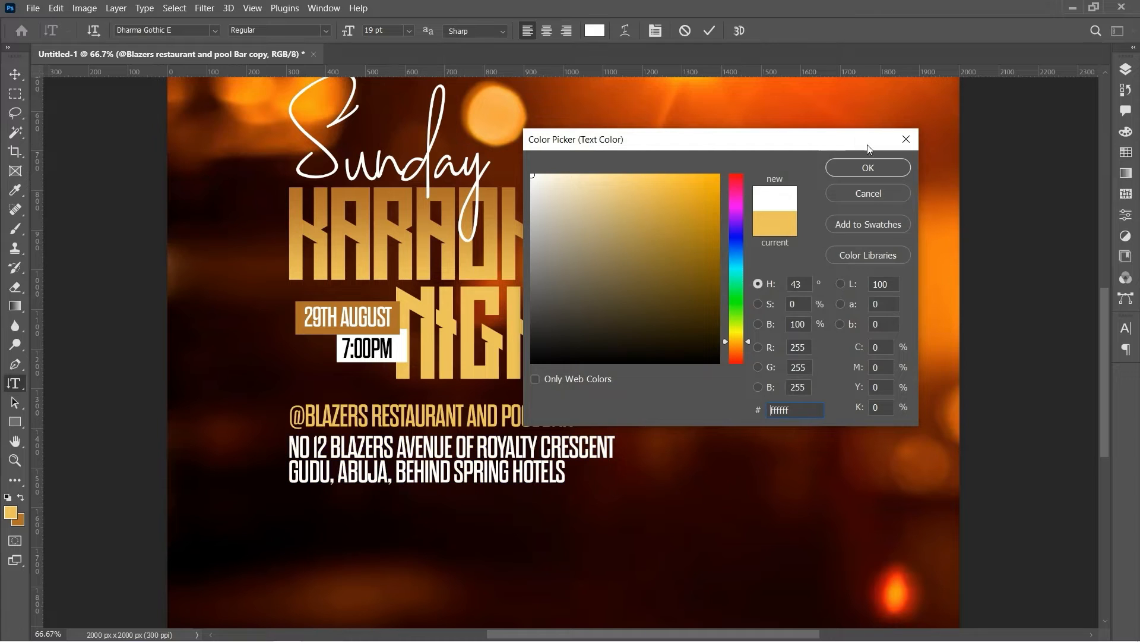
pyautogui.click(871, 168)
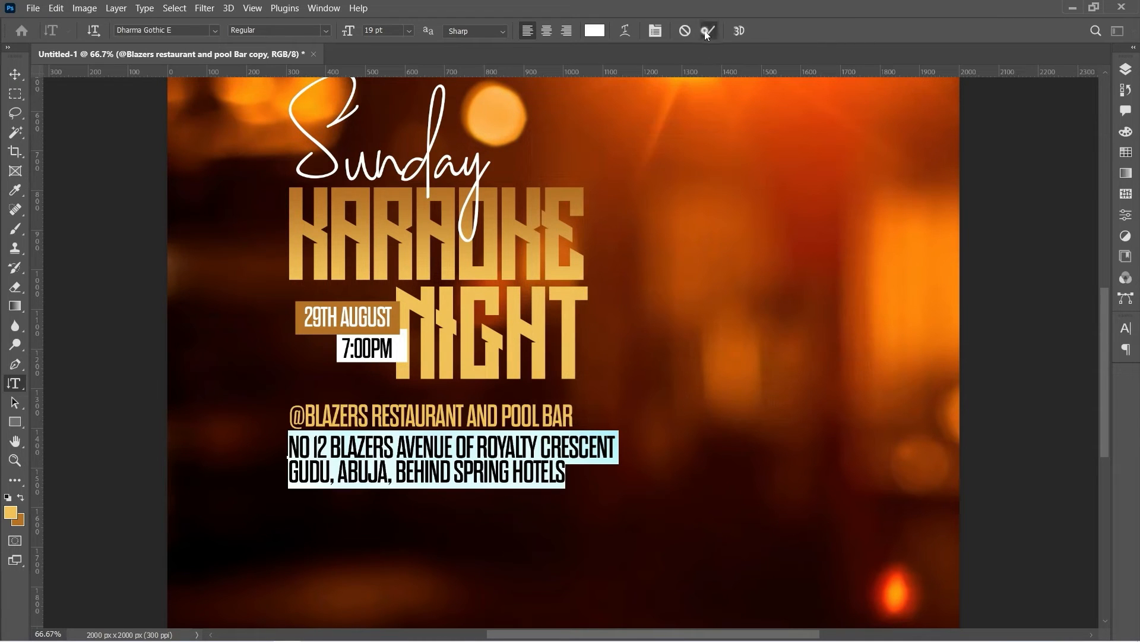
pyautogui.click(702, 31)
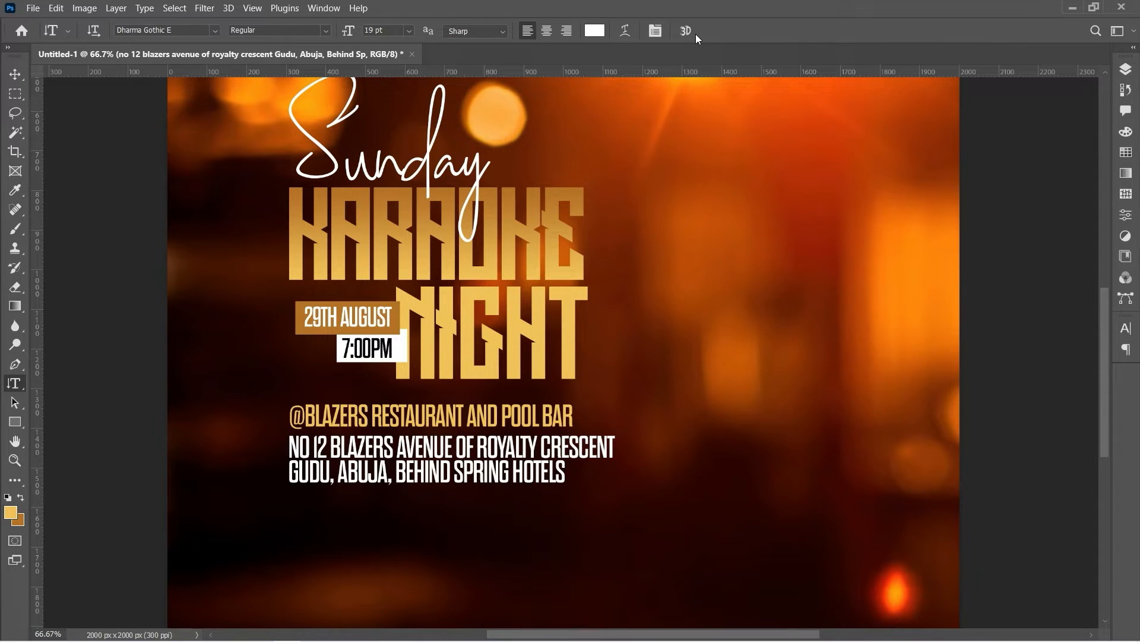
# Scale the two-line address down to about 84% of its size
pyautogui.hotkey('ctrl', 't')
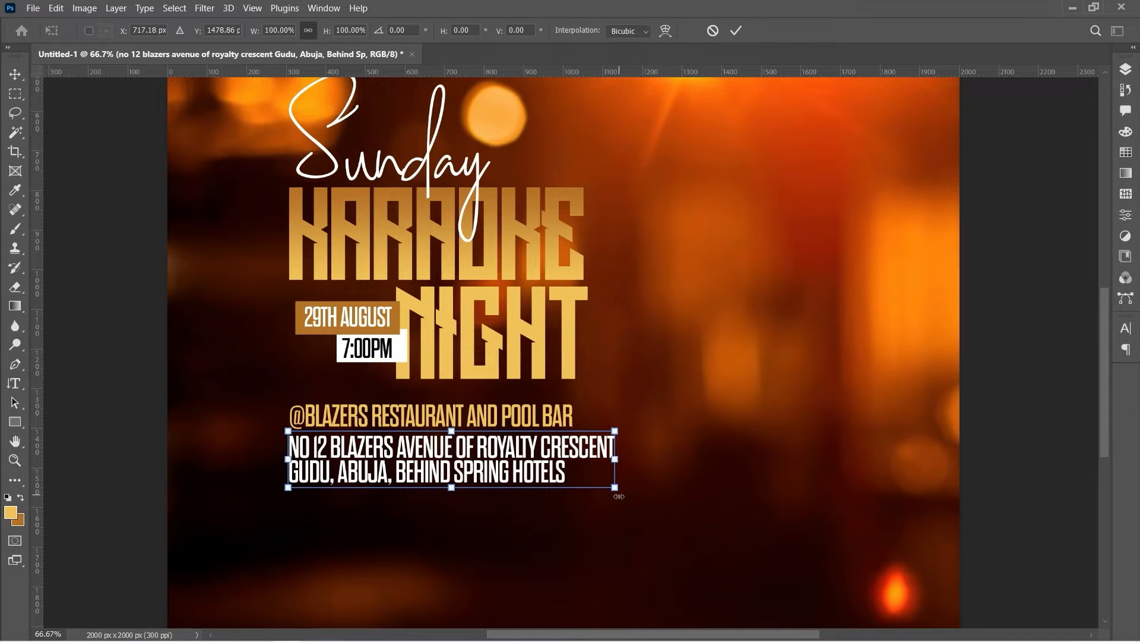
pyautogui.moveTo(611, 494); pyautogui.dragTo(558, 485)
pyautogui.press('Return')
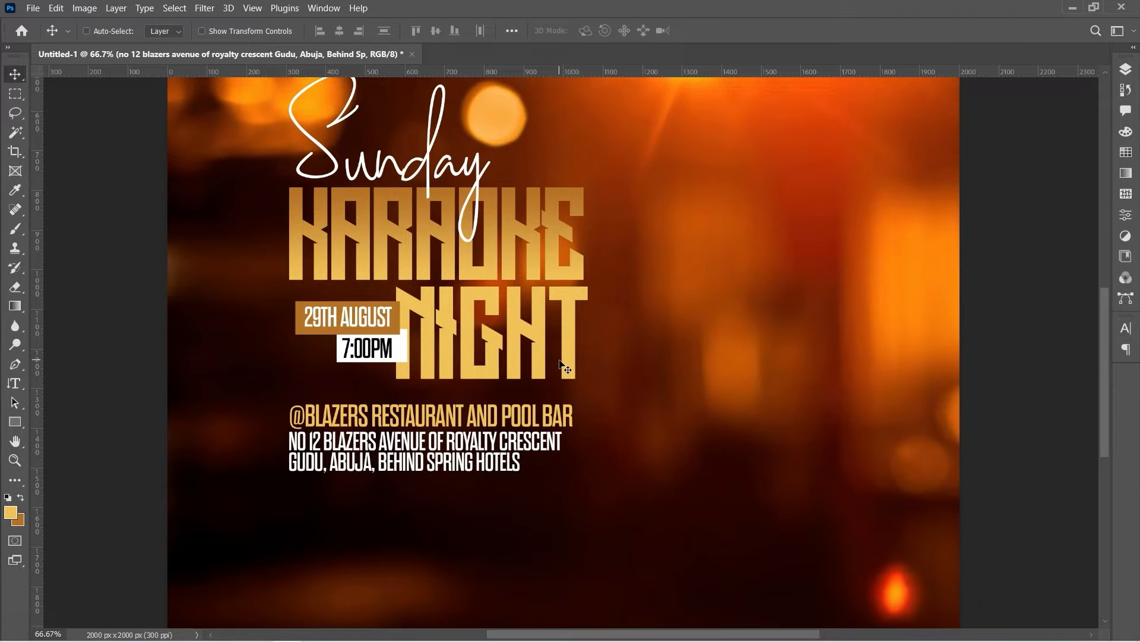
# Draw a wide gold bar under the address with no stroke, nudged to align with the text
pyautogui.press('u')
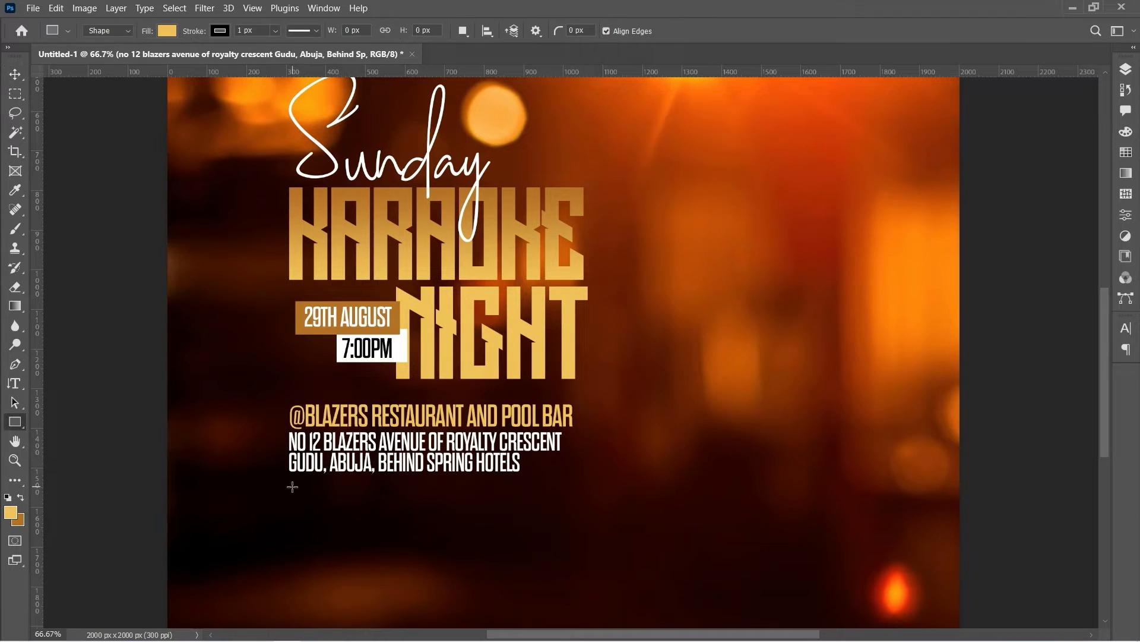
pyautogui.moveTo(287, 486)
pyautogui.mouseDown()
pyautogui.moveTo(456, 509)
pyautogui.moveTo(574, 508)
pyautogui.mouseUp()
pyautogui.moveTo(573, 513); pyautogui.dragTo(572, 511)
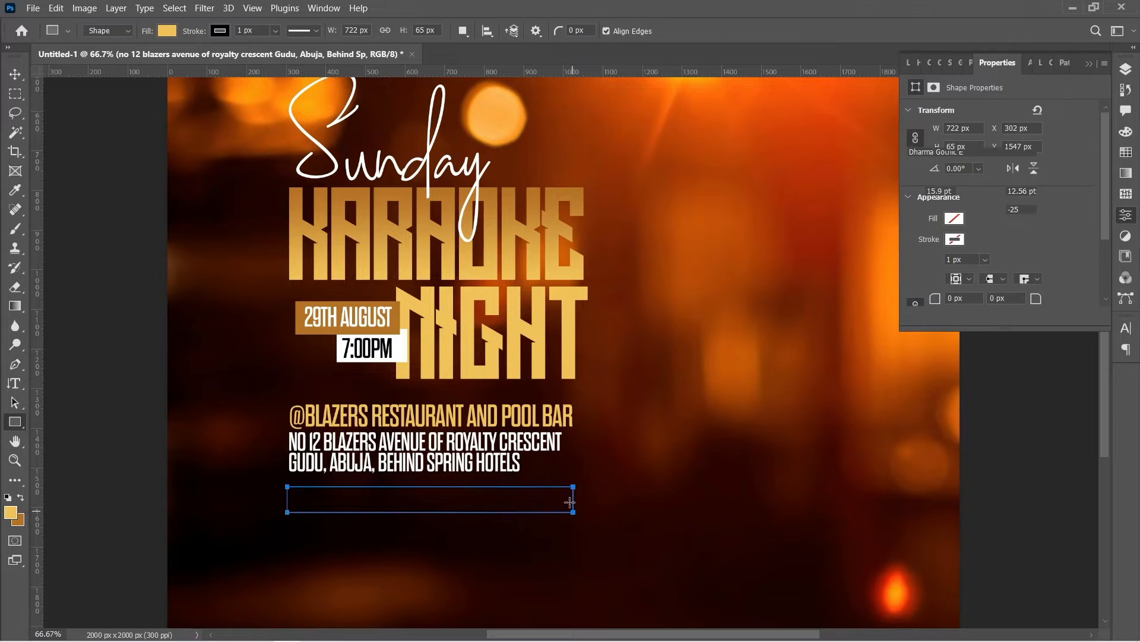
pyautogui.click(219, 31)
pyautogui.click(163, 109)
pyautogui.click(219, 30)
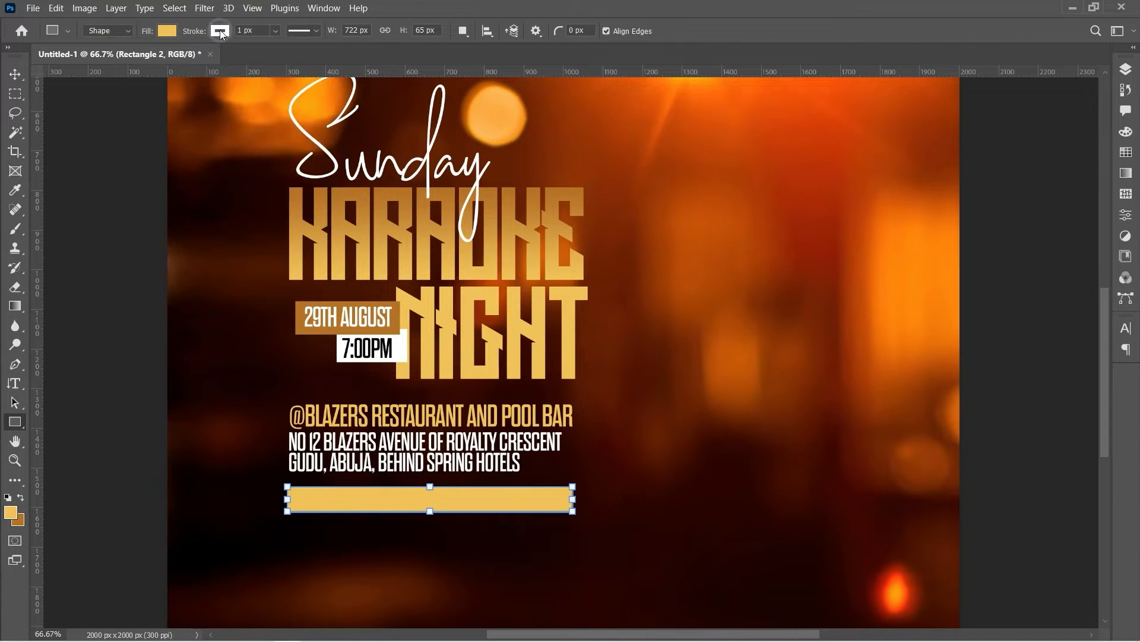
pyautogui.click(219, 31)
pyautogui.click(133, 58)
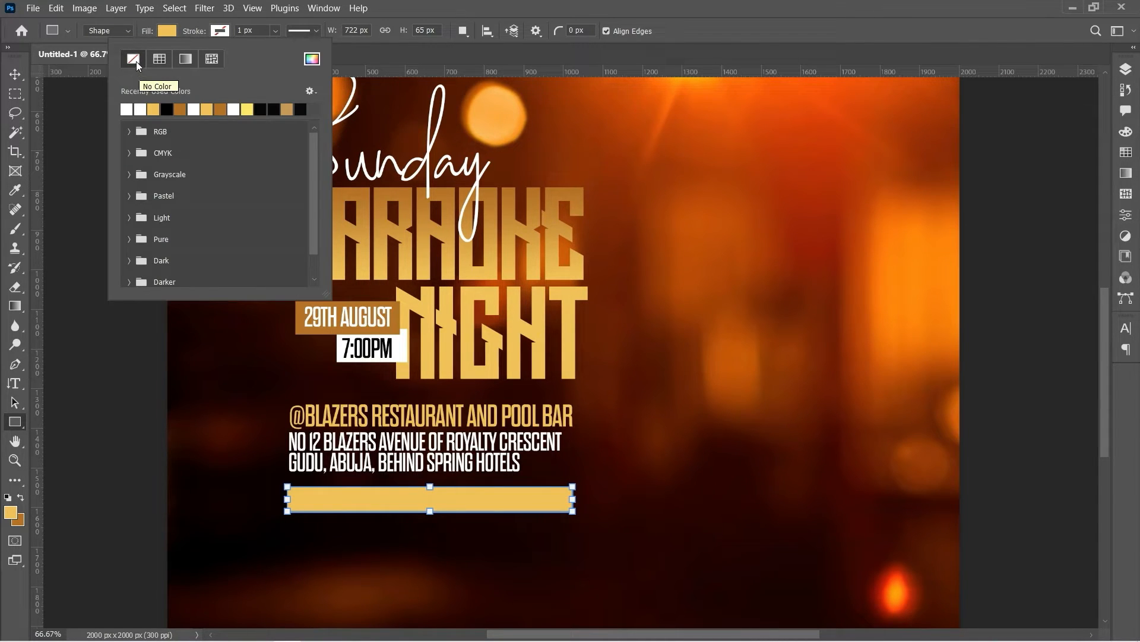
pyautogui.press('v')
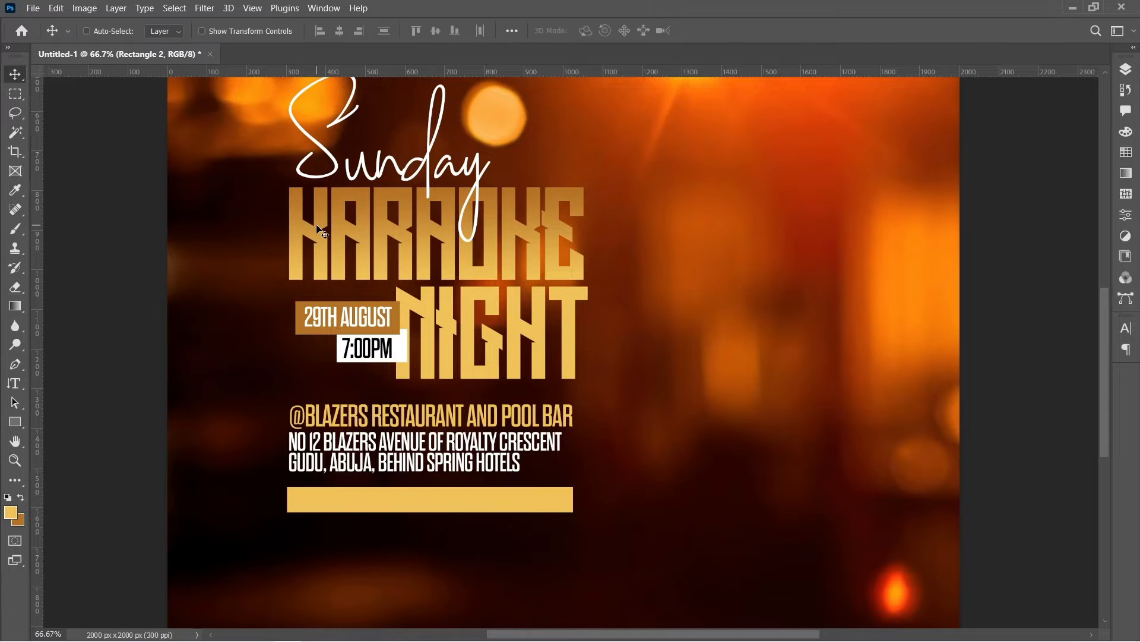
pyautogui.moveTo(428, 497); pyautogui.dragTo(430, 498)
# Place the 'phone icon' image embedded into the poster
pyautogui.click(34, 9)
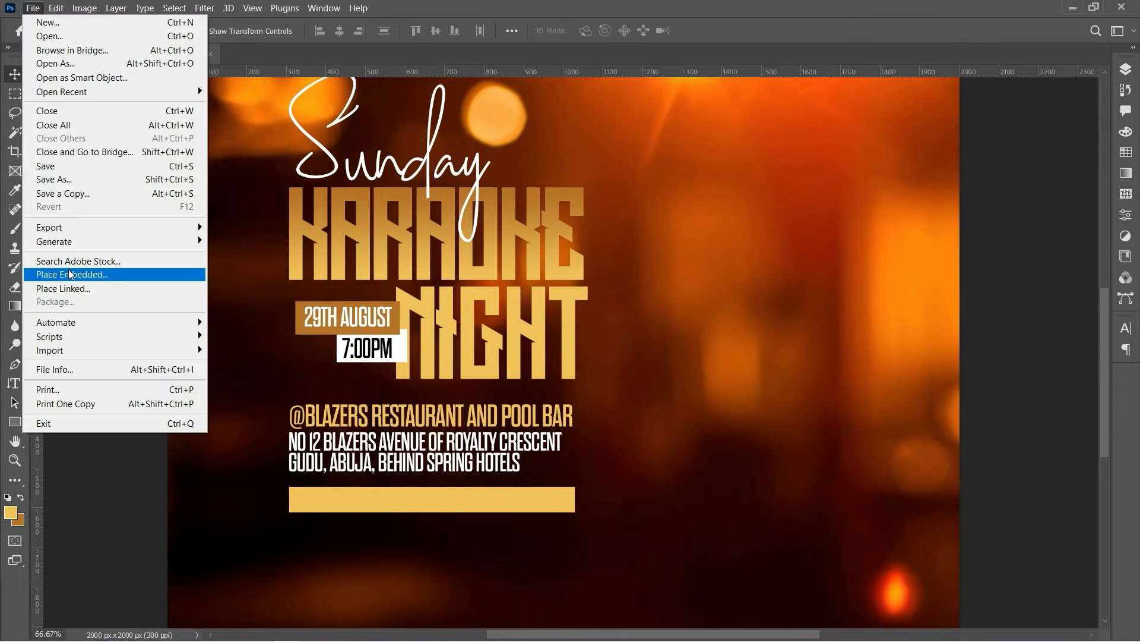
pyautogui.click(67, 276)
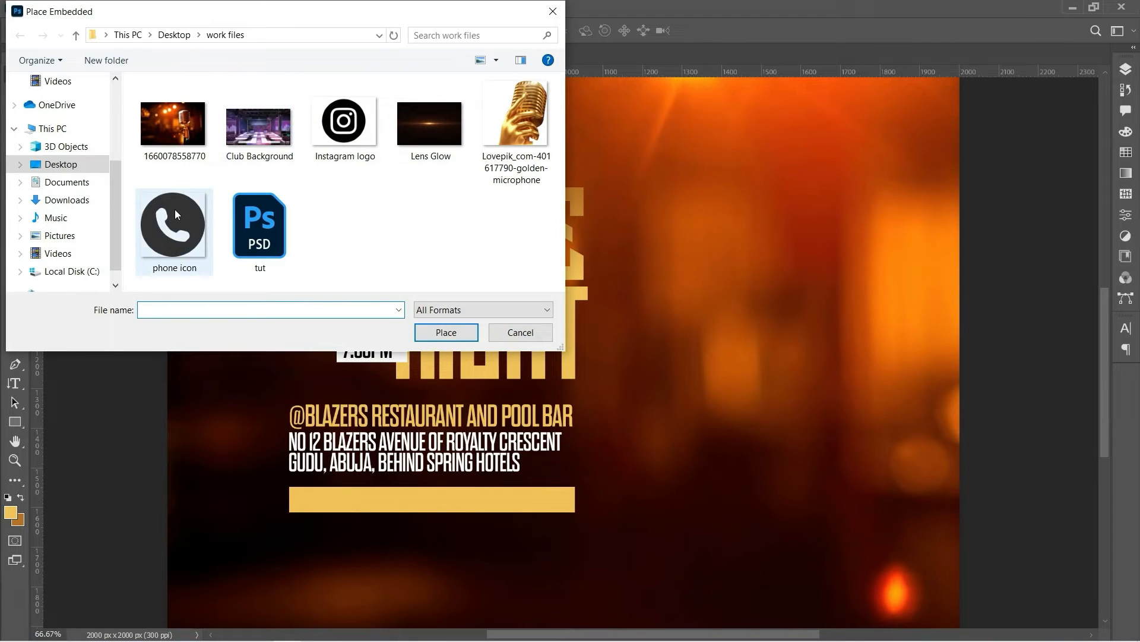
pyautogui.click(172, 221)
pyautogui.doubleClick(173, 221)
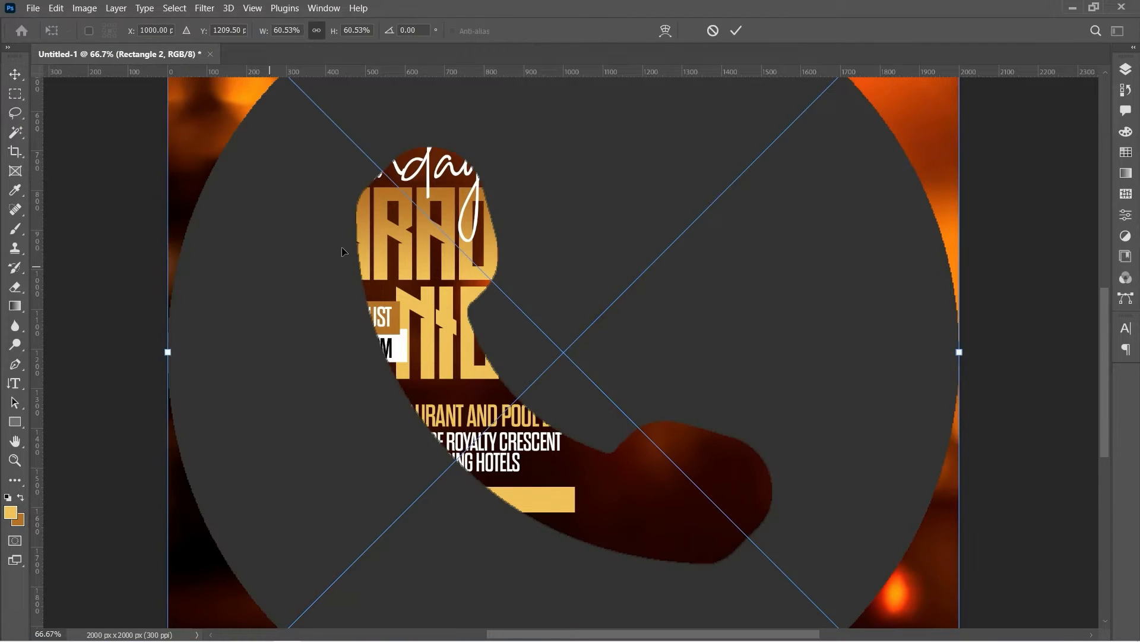
# Shrink the phone icon and set it at the left end of the gold bar
pyautogui.moveTo(342, 251); pyautogui.dragTo(337, 382)
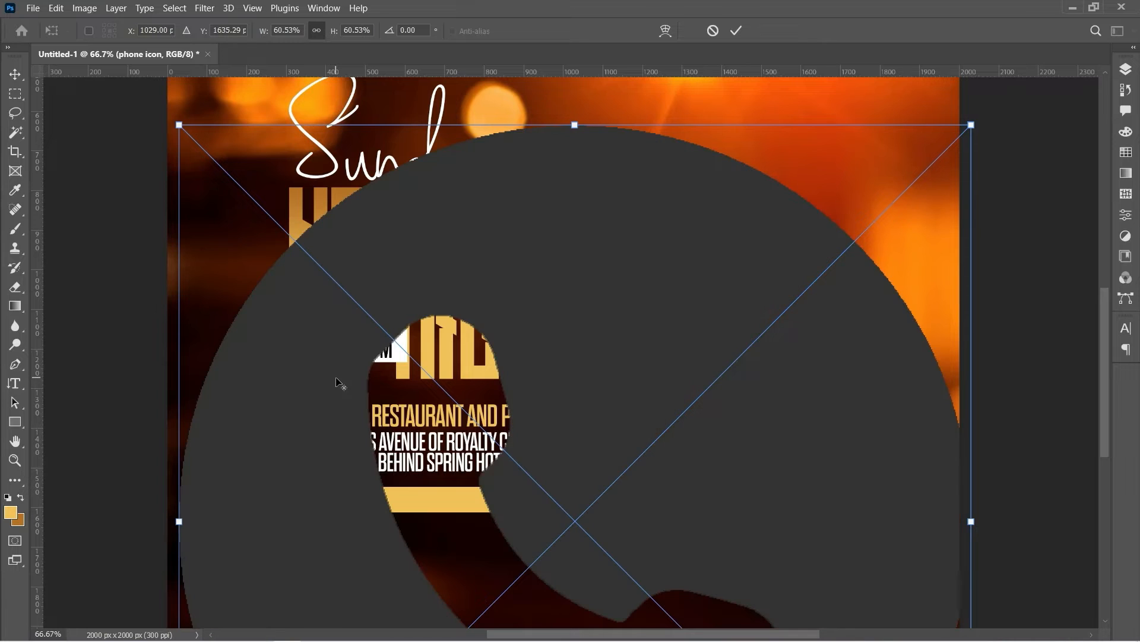
pyautogui.moveTo(180, 123); pyautogui.dragTo(682, 394)
pyautogui.press('Return')
pyautogui.moveTo(572, 525); pyautogui.dragTo(309, 504)
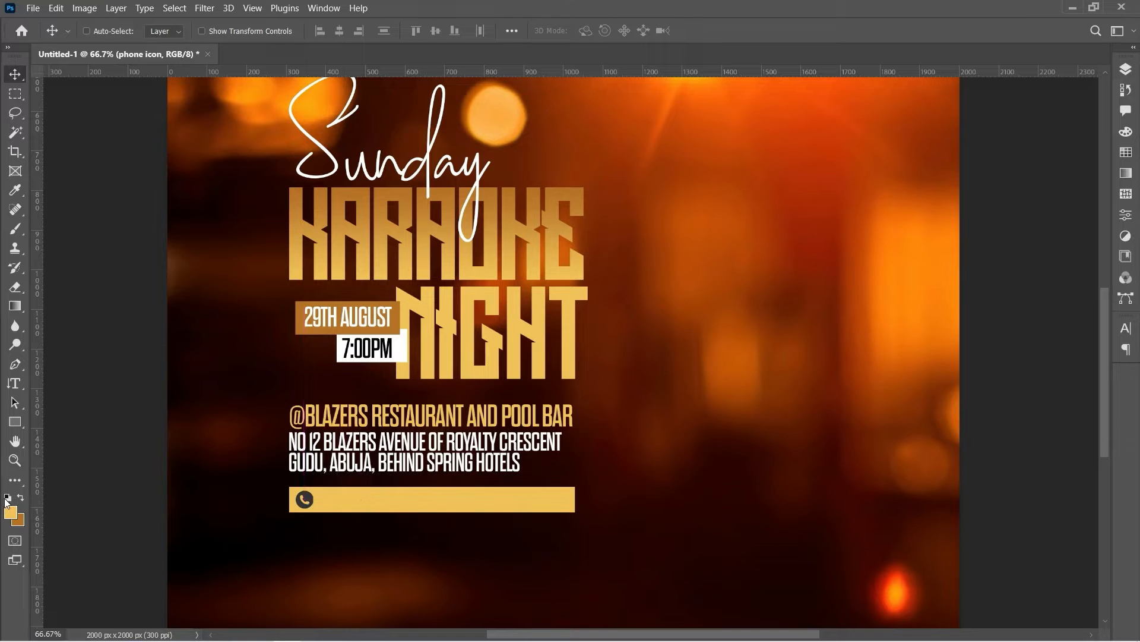
pyautogui.click(15, 460)
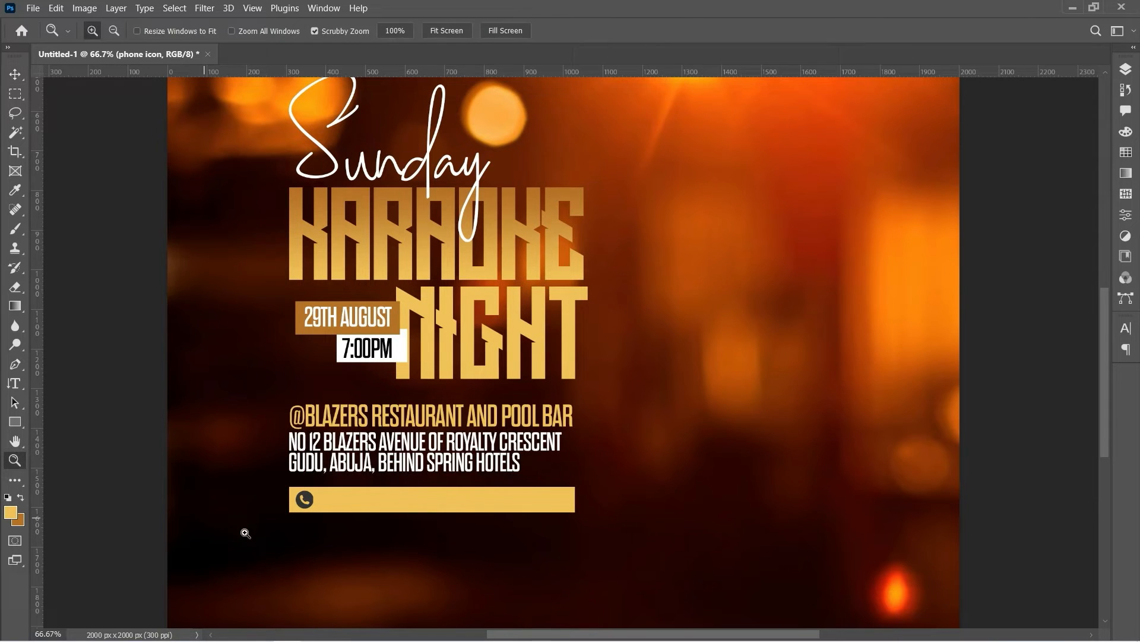
# Give the phone icon layer a white #ffffff Color Overlay
pyautogui.click(297, 561)
pyautogui.click(297, 560)
pyautogui.click(349, 458)
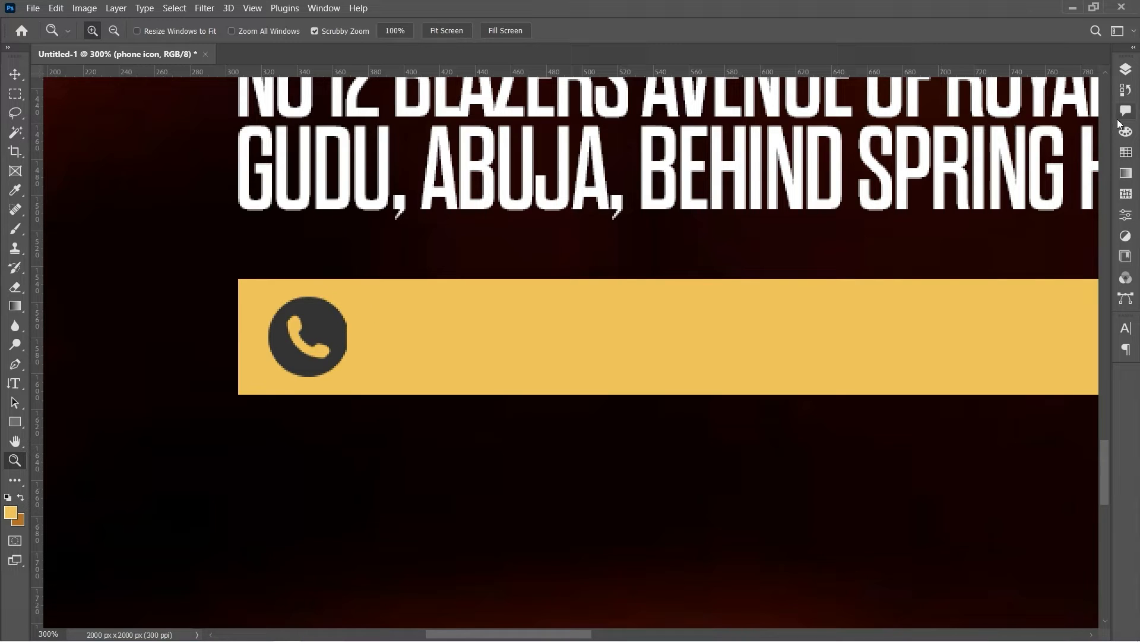
pyautogui.click(1126, 70)
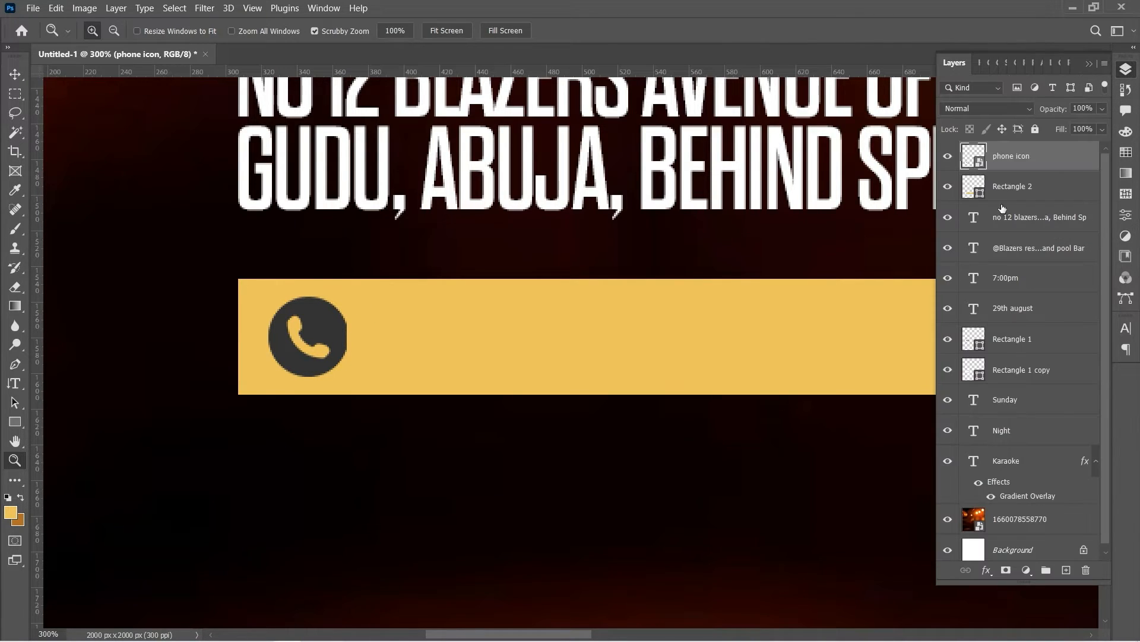
pyautogui.click(1035, 162)
pyautogui.rightClick(1034, 161)
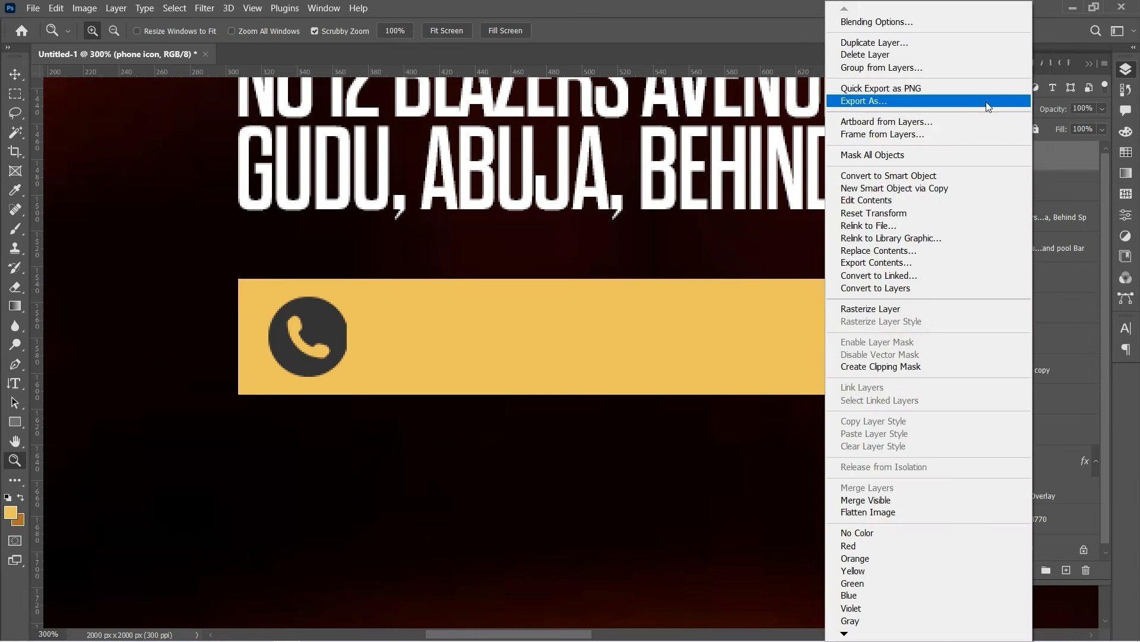
pyautogui.click(882, 22)
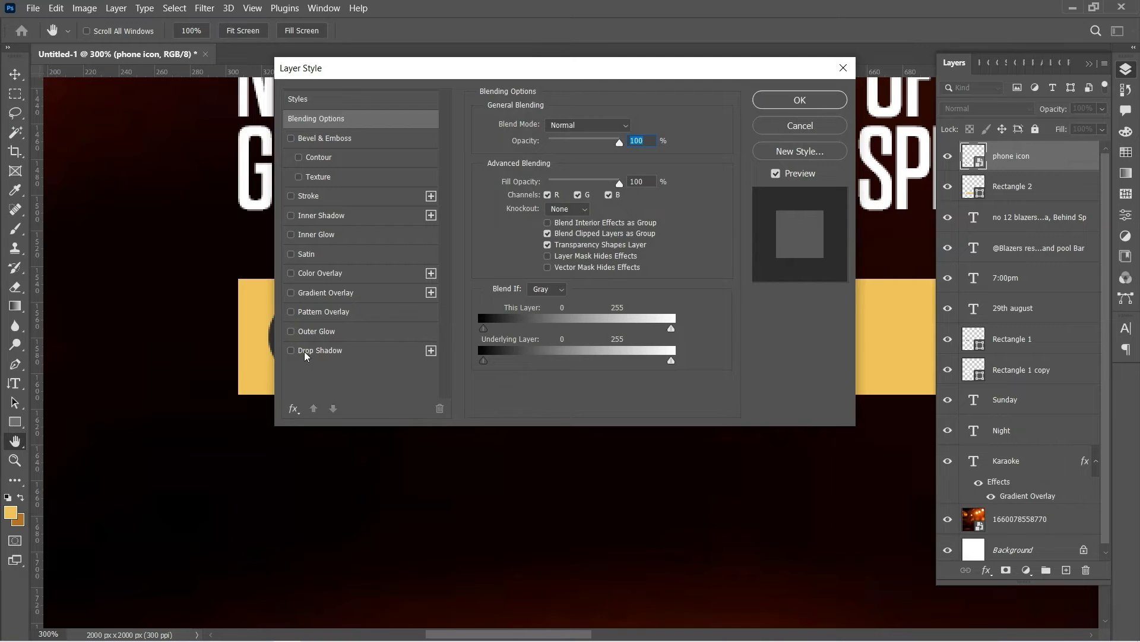
pyautogui.click(333, 274)
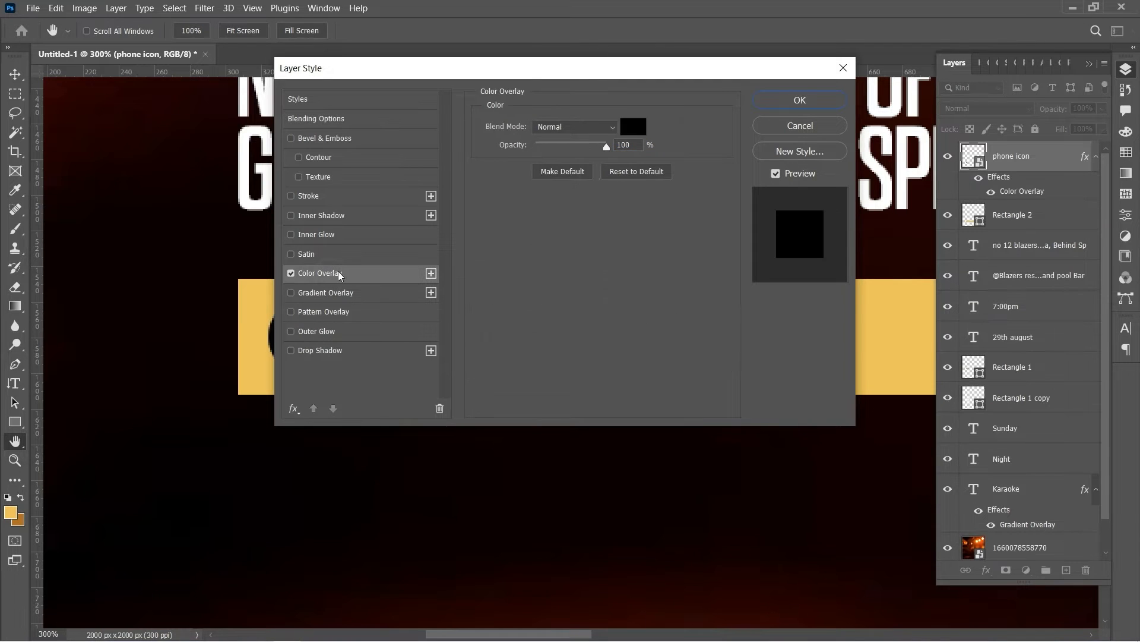
pyautogui.click(633, 127)
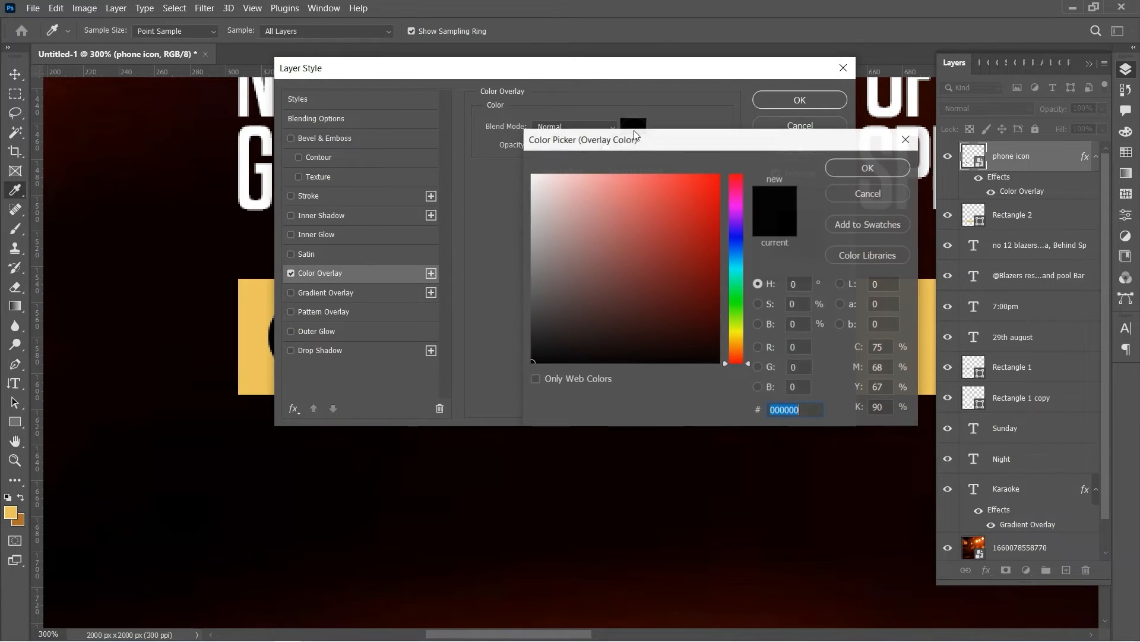
pyautogui.write('ffffff')
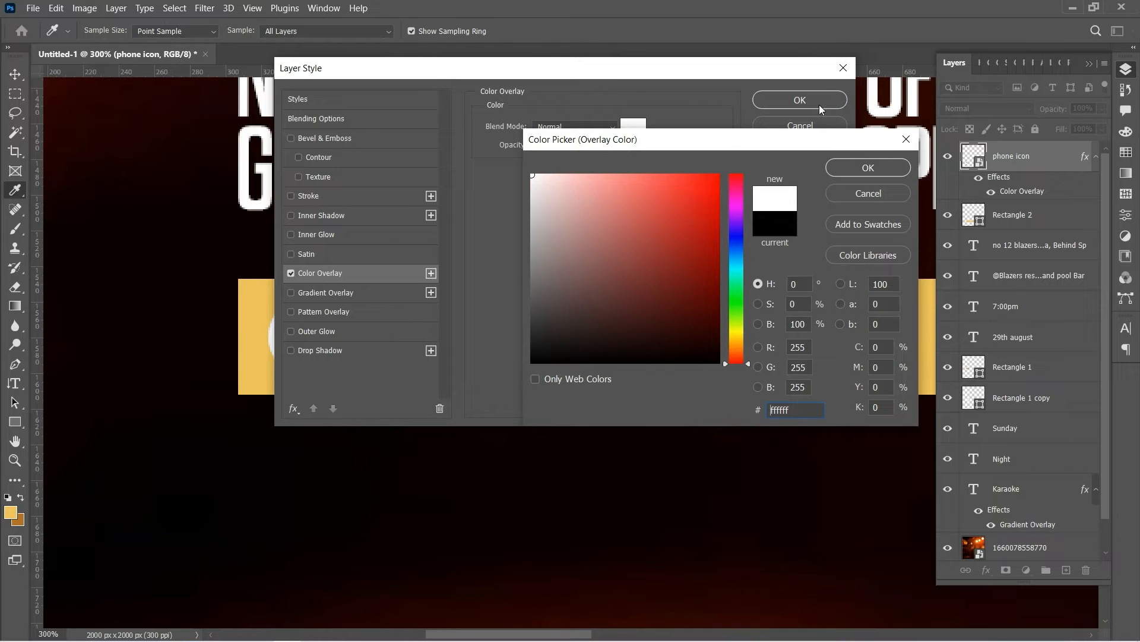
pyautogui.click(885, 170)
pyautogui.click(818, 106)
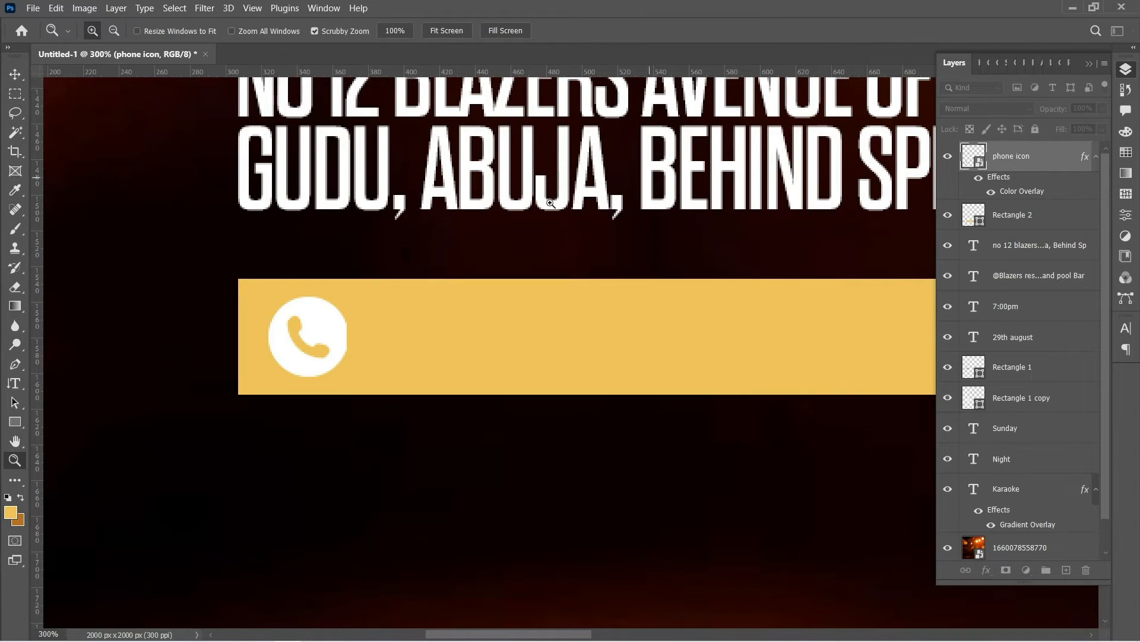
# Shrink the white phone icon slightly inside the gold bar
pyautogui.hotkey('ctrl', 't')
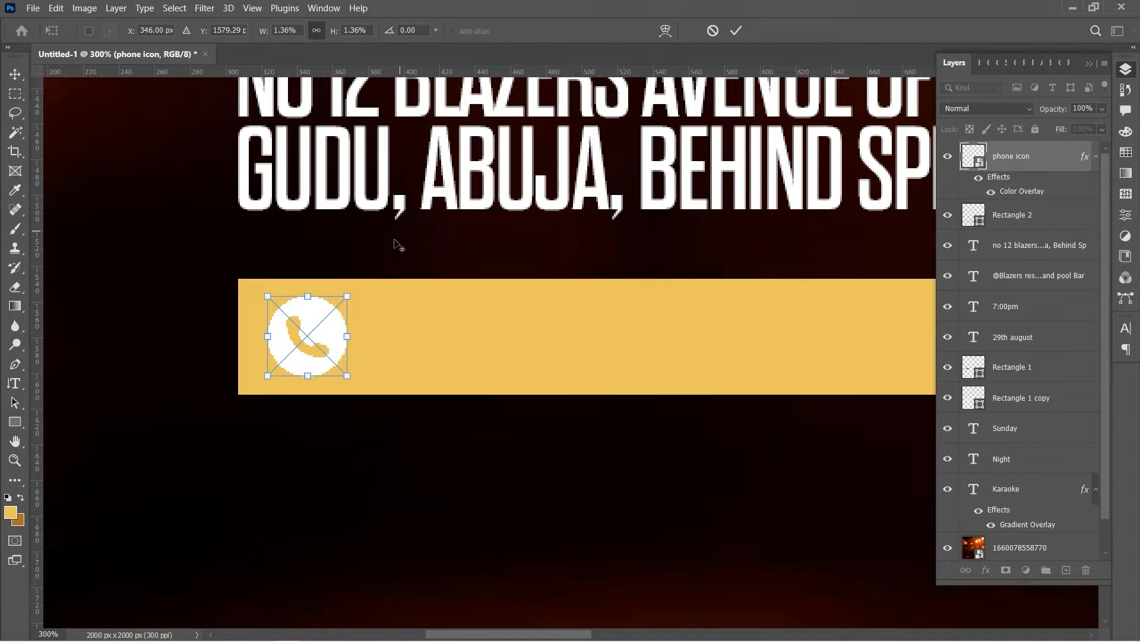
pyautogui.press('F7')
pyautogui.moveTo(347, 375); pyautogui.dragTo(348, 372)
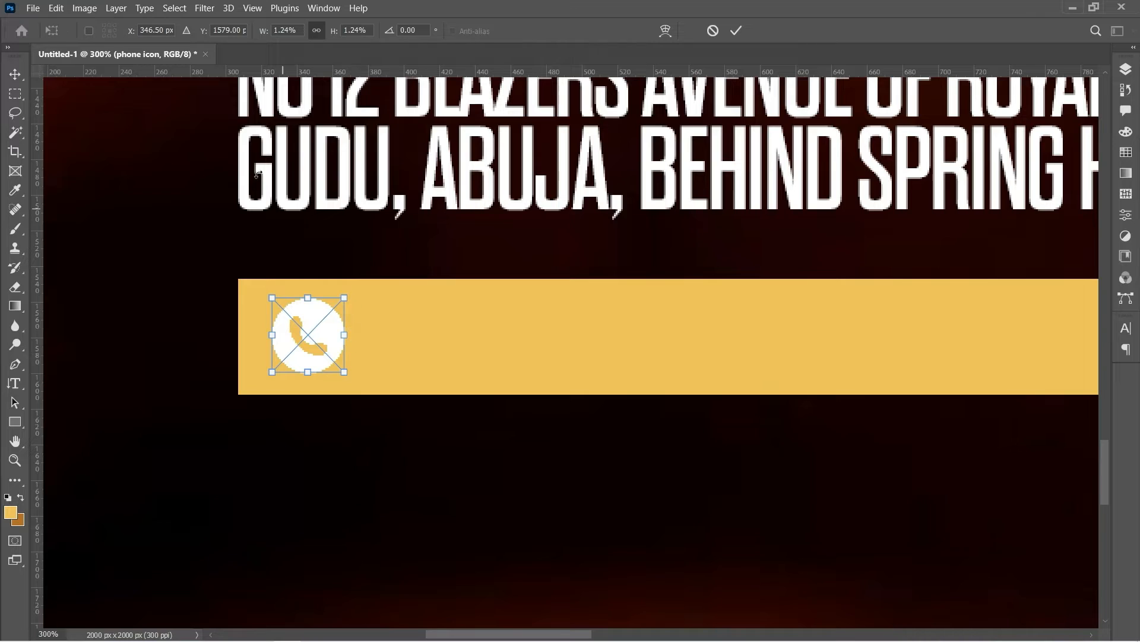
pyautogui.press('Return')
pyautogui.press('z')
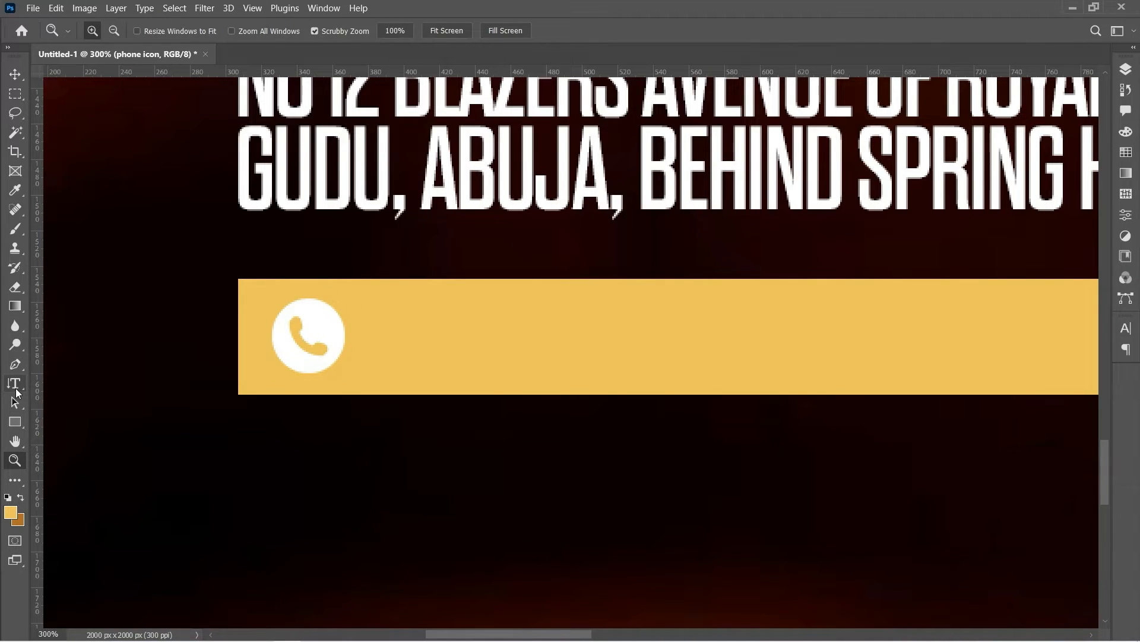
pyautogui.moveTo(23, 394); pyautogui.dragTo(39, 384)
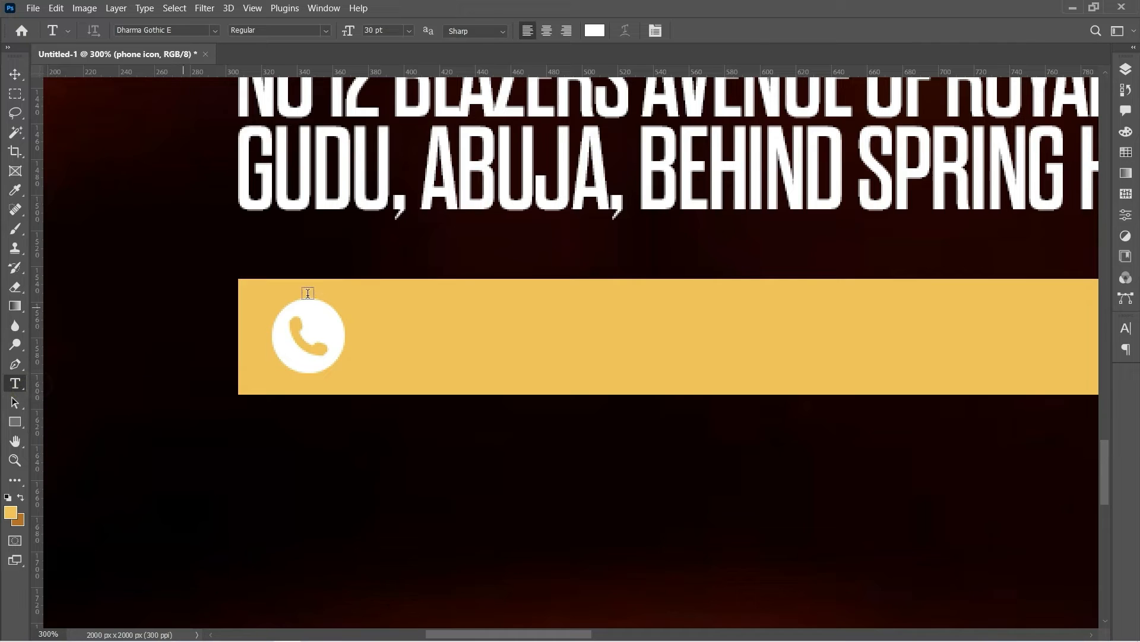
# Type the contact phone number on the gold bar, select it, and search fonts for Aileron
pyautogui.click(368, 341)
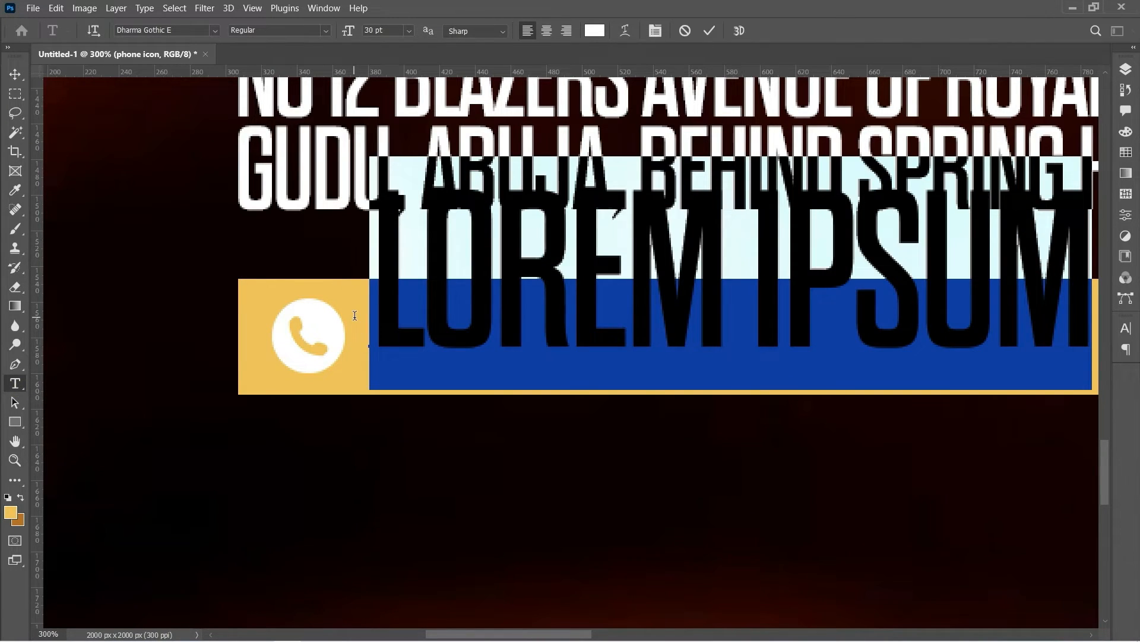
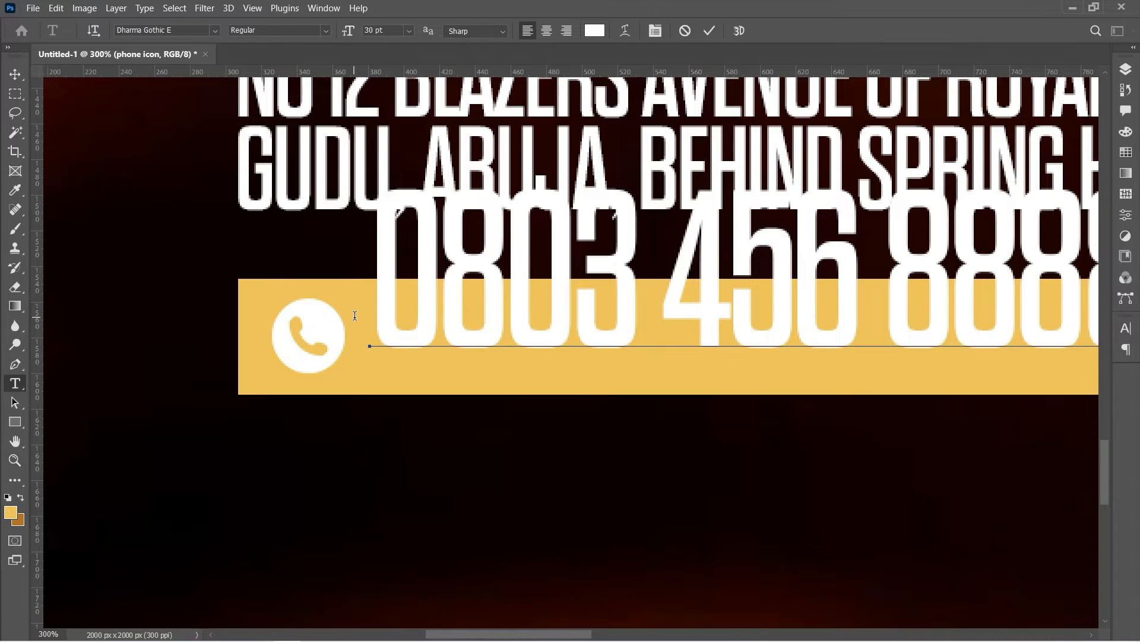
pyautogui.hotkey('ctrl', 'a')
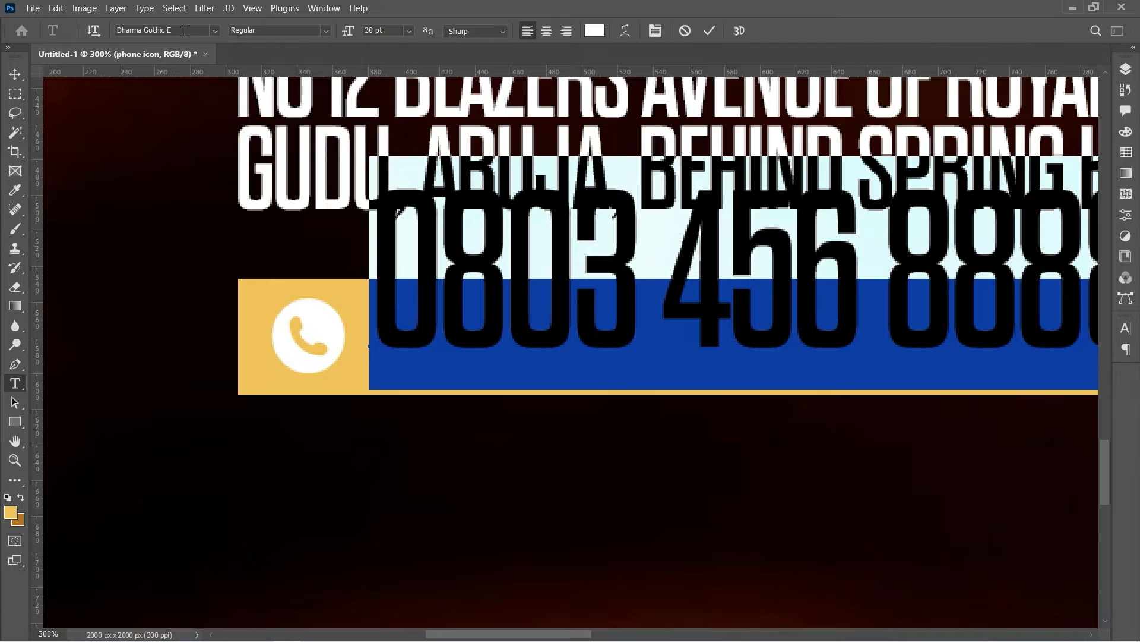
pyautogui.click(182, 30)
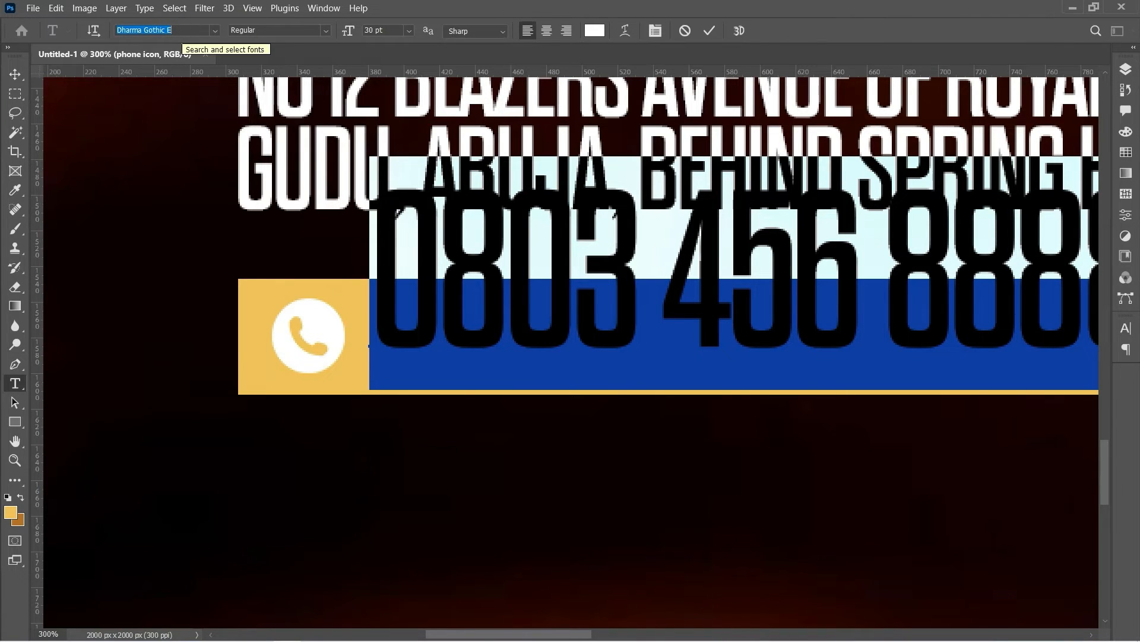
pyautogui.write('ai')
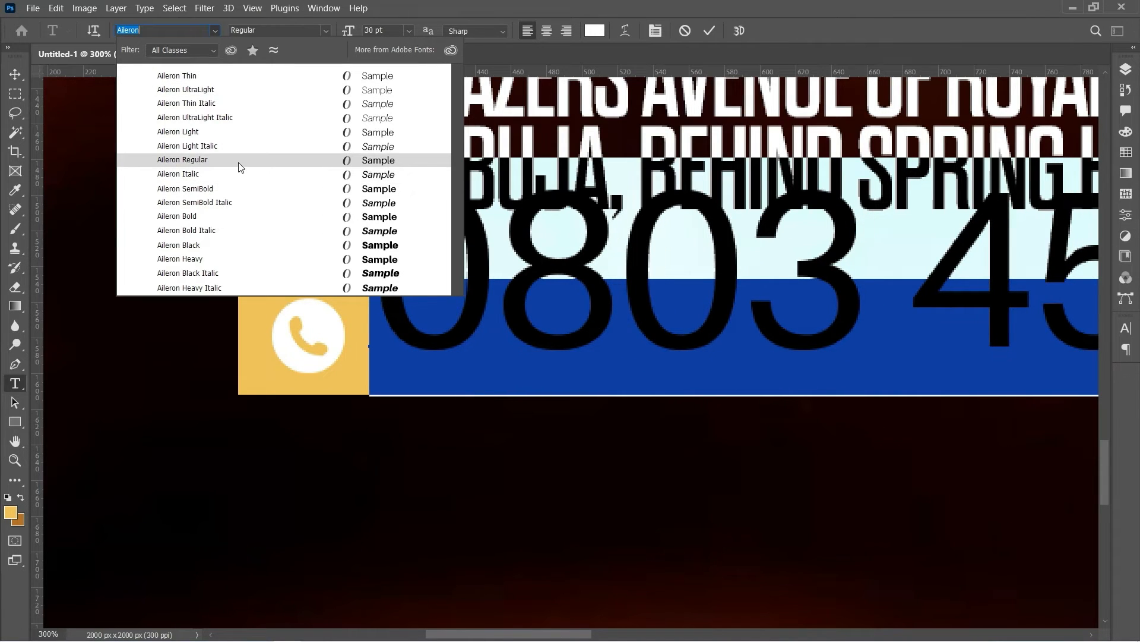
# Apply Aileron Regular with -75 tracking to the phone number
pyautogui.click(240, 160)
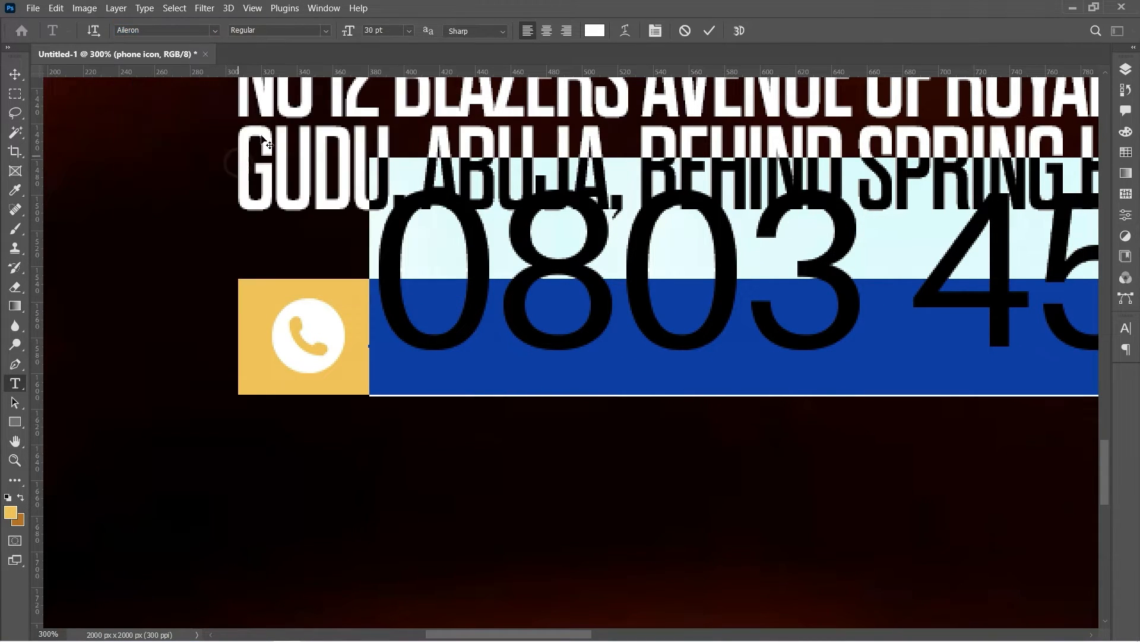
pyautogui.click(661, 32)
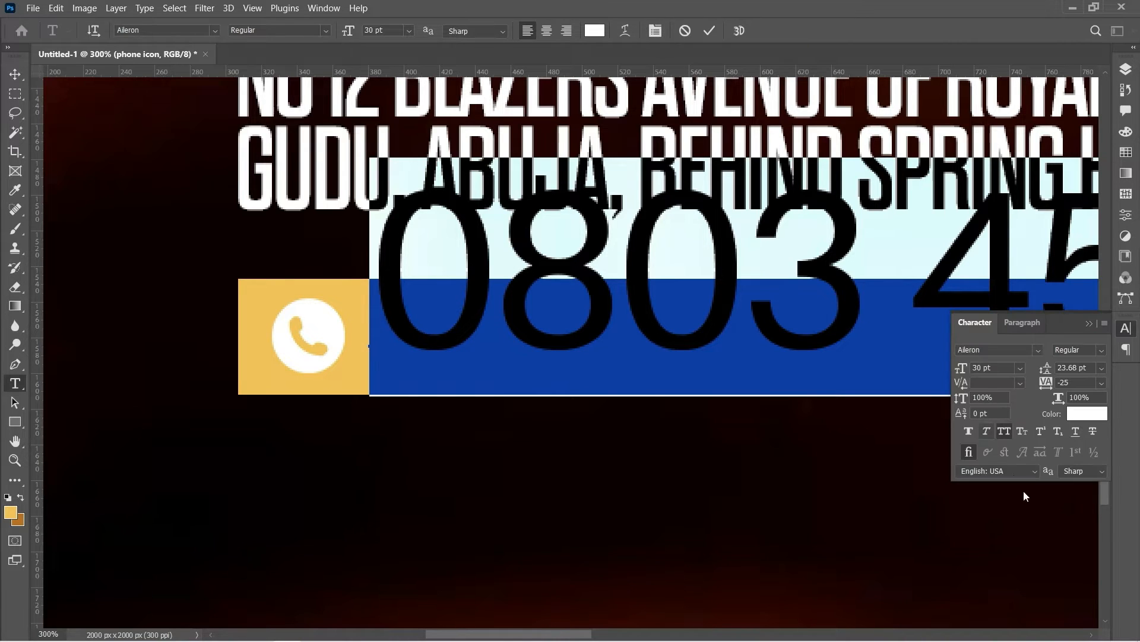
pyautogui.click(1102, 383)
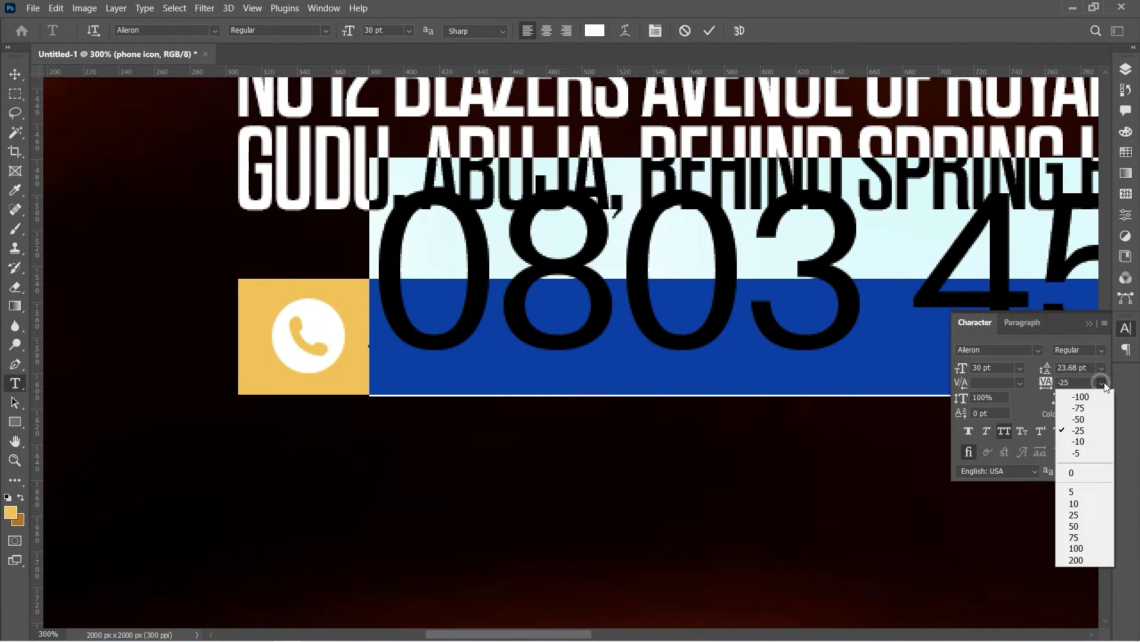
pyautogui.click(1068, 409)
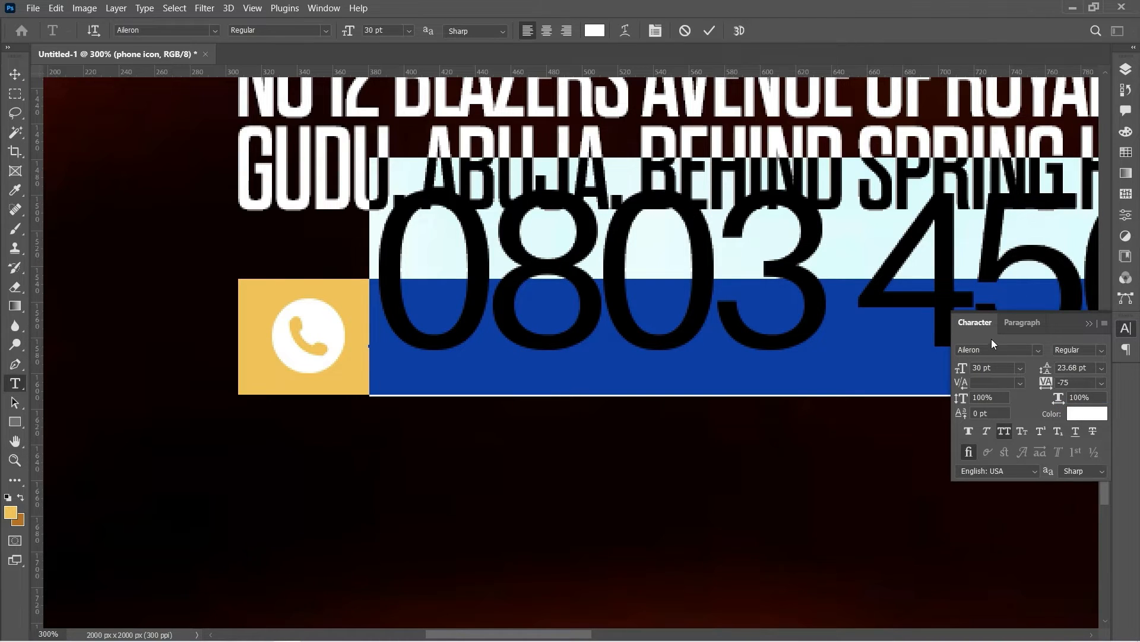
# Reduce the phone number to 8 pt, commit it, and move it beside the phone icon
pyautogui.click(409, 31)
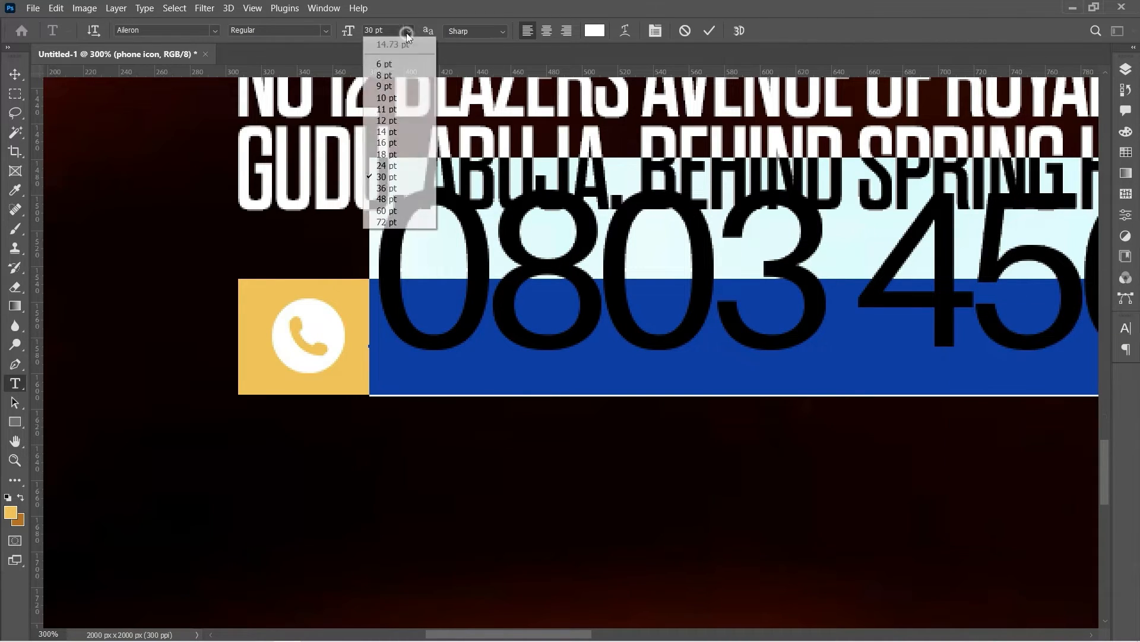
pyautogui.click(393, 109)
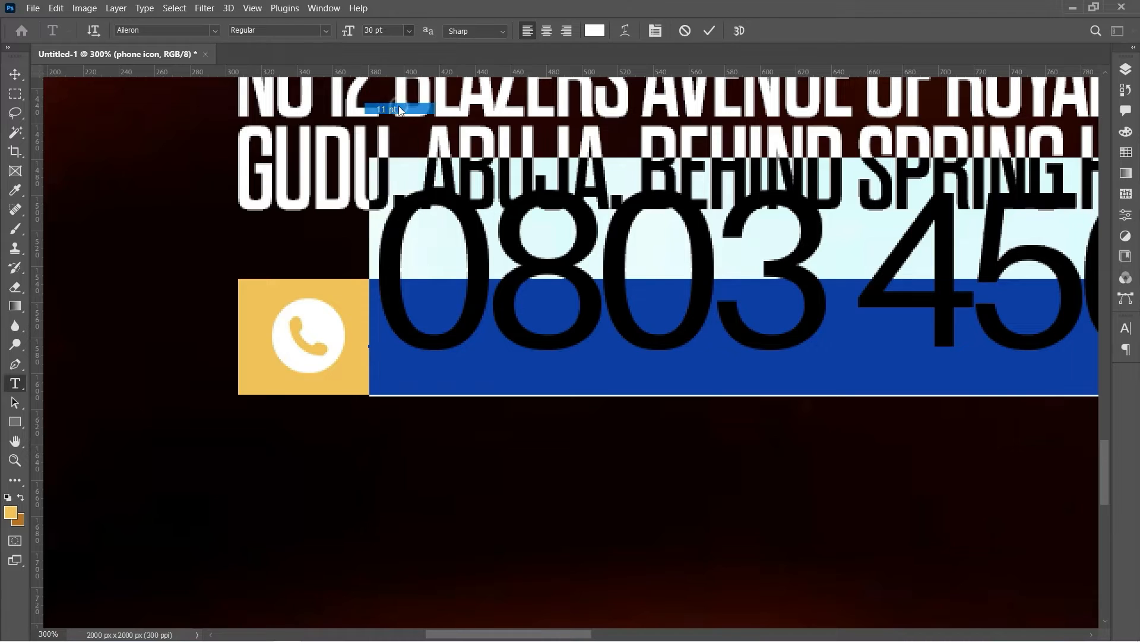
pyautogui.click(413, 31)
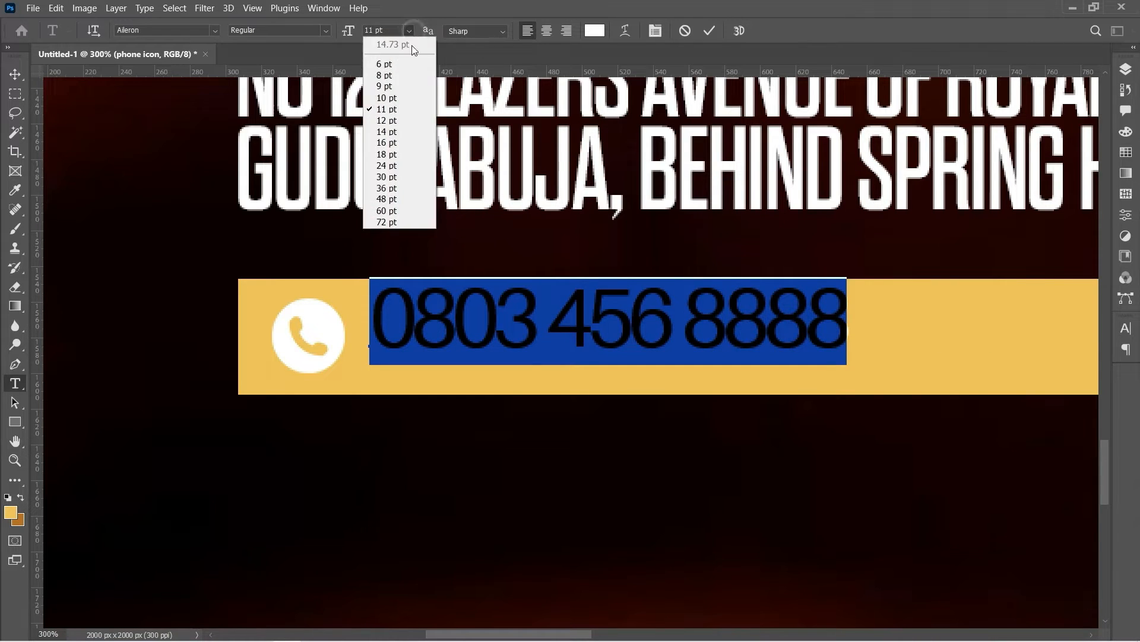
pyautogui.click(402, 70)
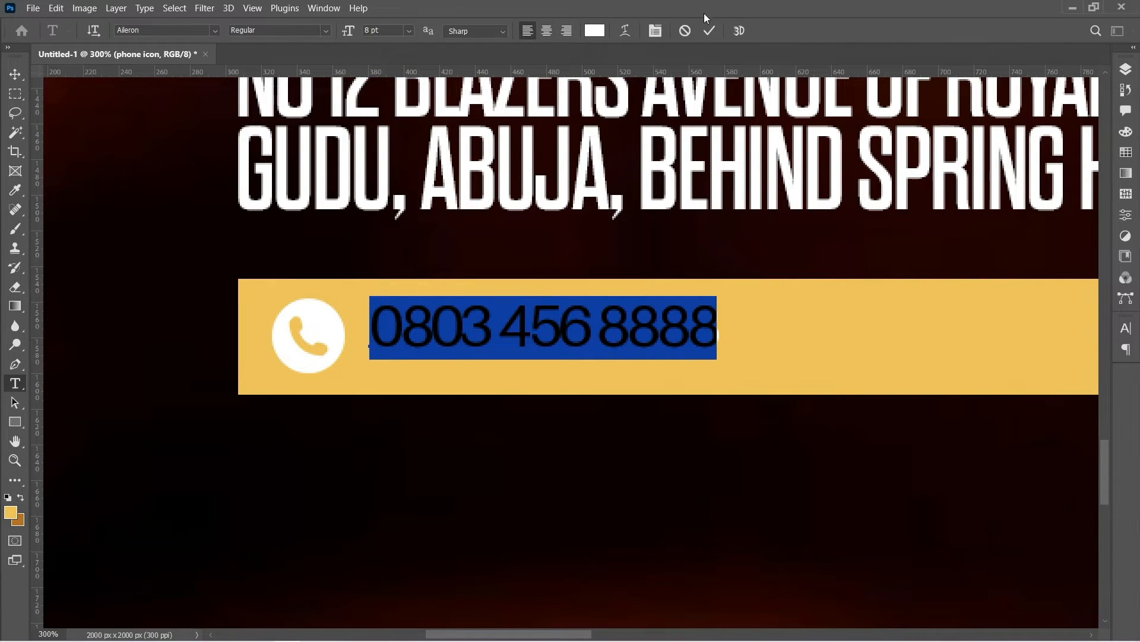
pyautogui.click(709, 31)
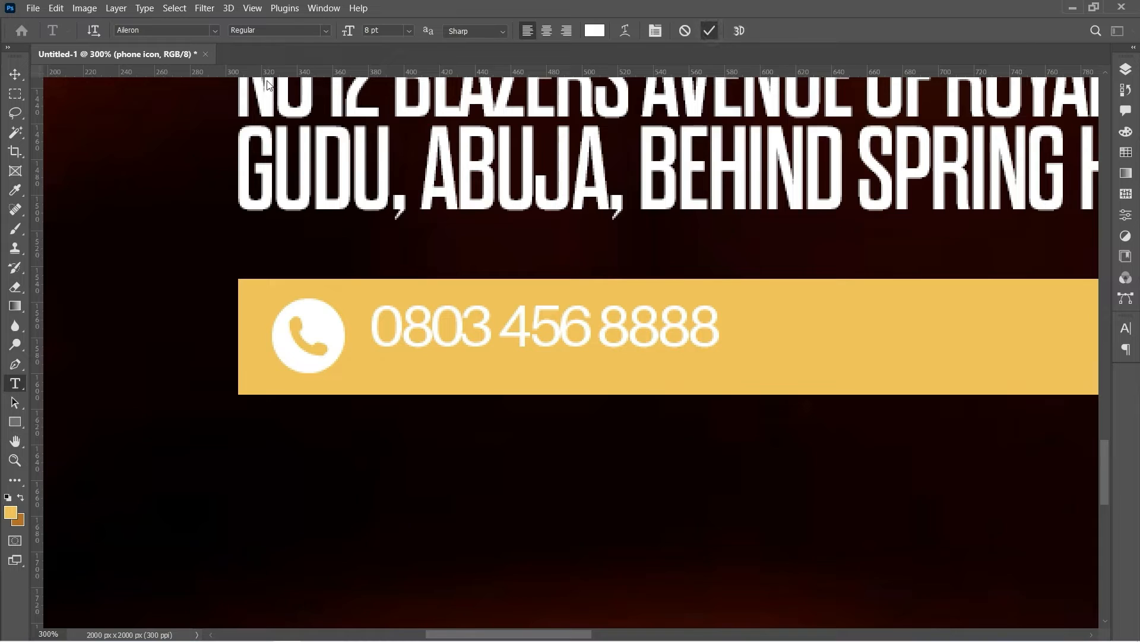
pyautogui.click(15, 73)
pyautogui.moveTo(462, 326); pyautogui.dragTo(437, 336)
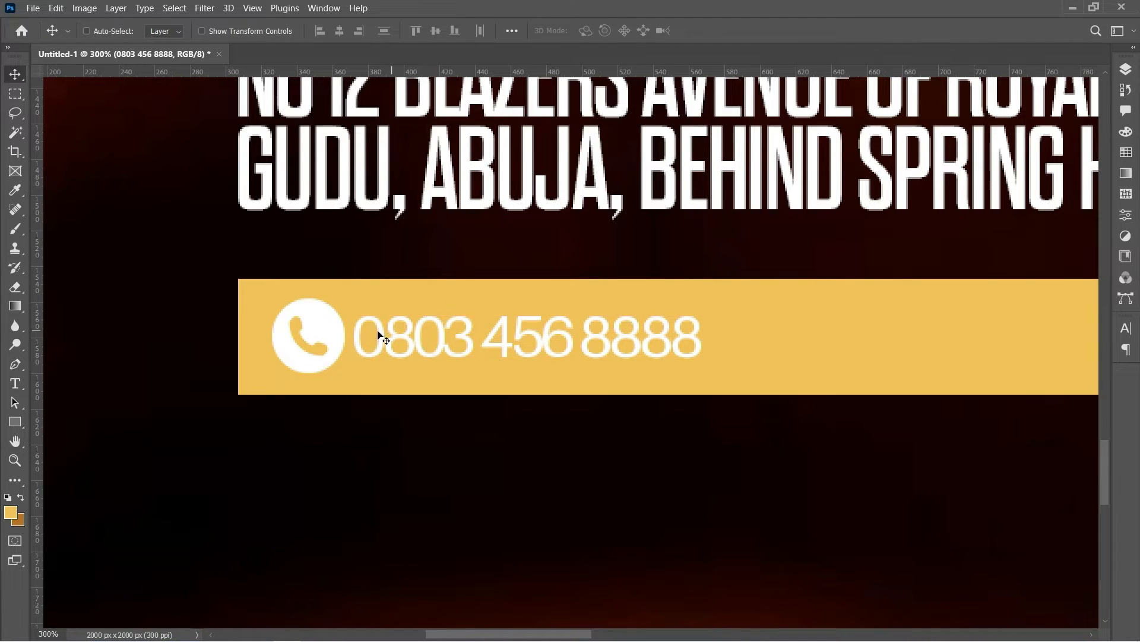
# Shrink the phone icon a little and nudge it right, snug against the phone number
pyautogui.rightClick(337, 333)
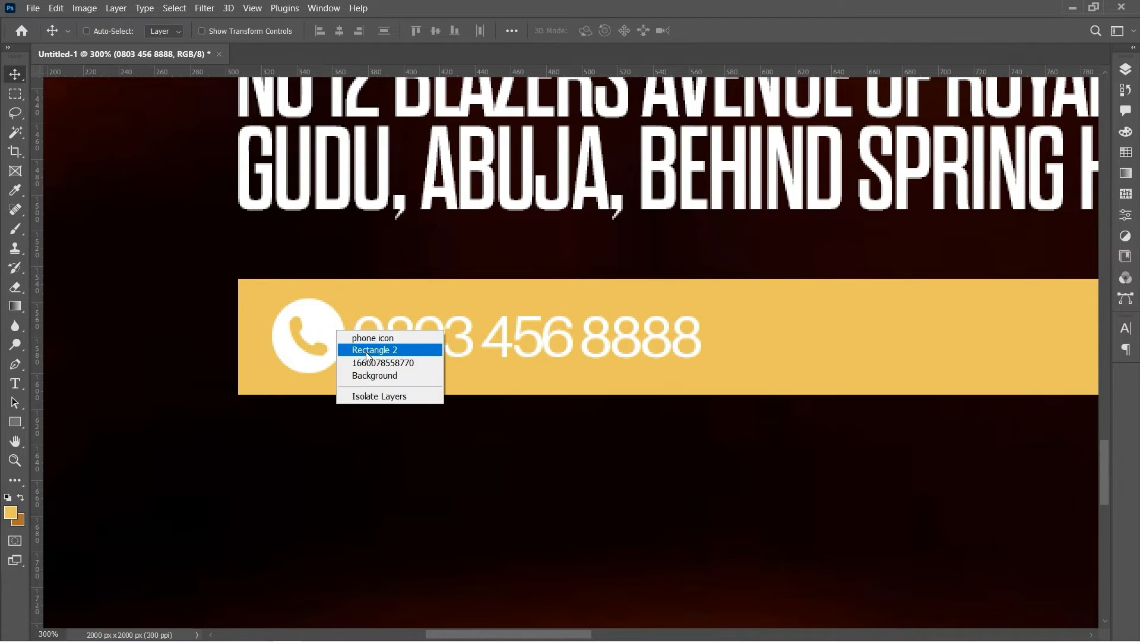
pyautogui.click(362, 337)
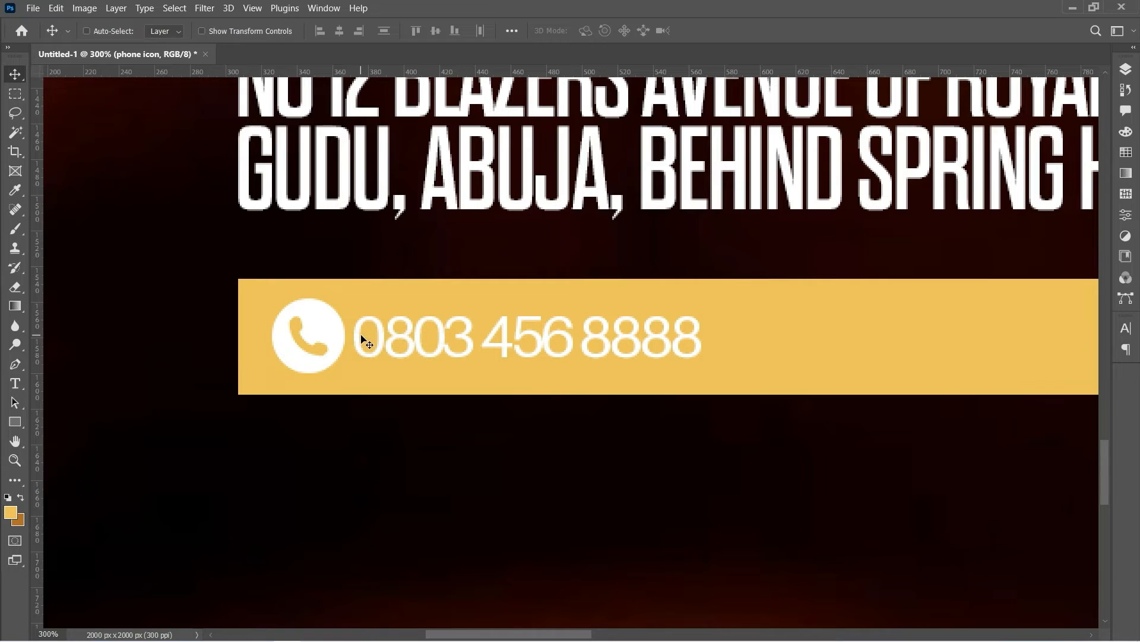
pyautogui.hotkey('ctrl', 't')
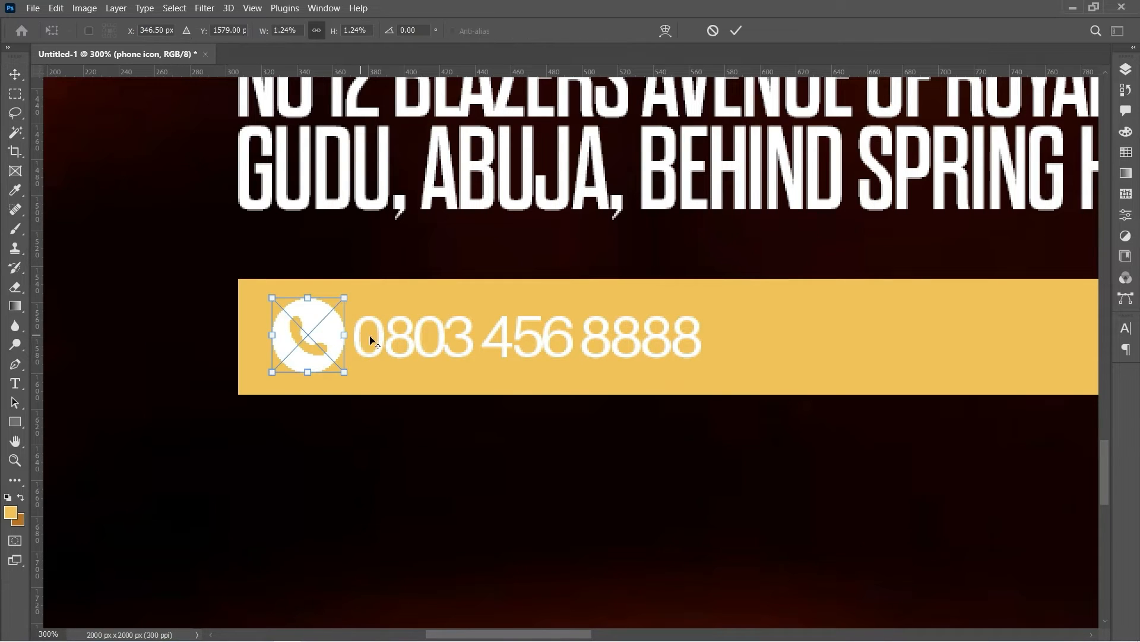
pyautogui.moveTo(344, 300); pyautogui.dragTo(343, 303)
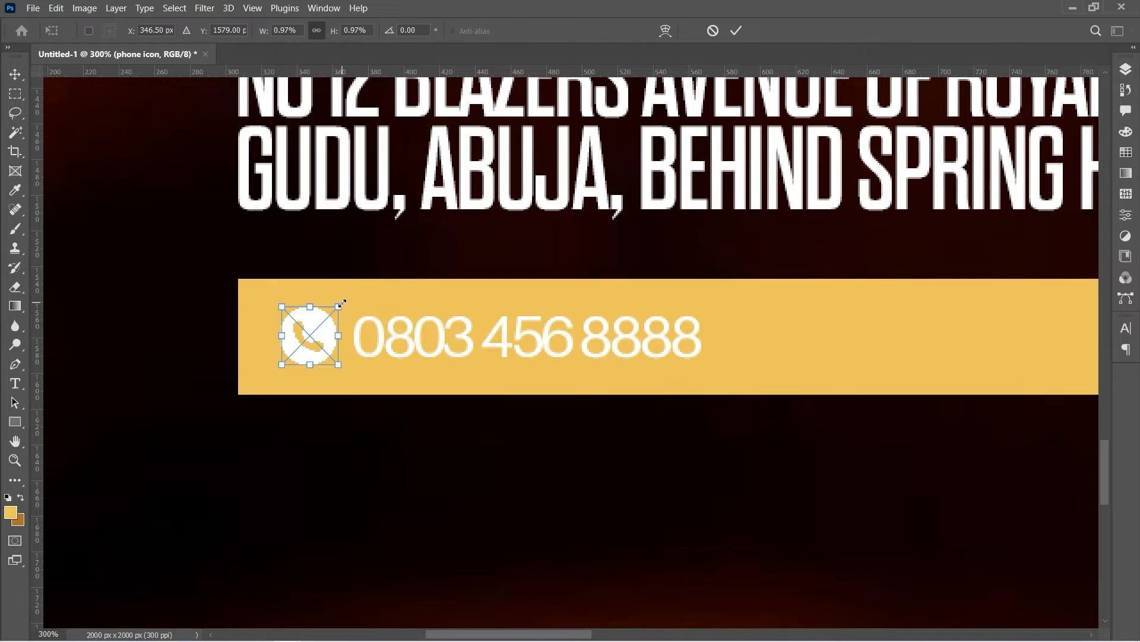
pyautogui.press('Right')
pyautogui.press('Right')
pyautogui.press('Right')
pyautogui.press('Right')
pyautogui.press('Right')
pyautogui.press('Right')
pyautogui.press('Right')
pyautogui.press('Right')
pyautogui.press('Right')
pyautogui.press('Right')
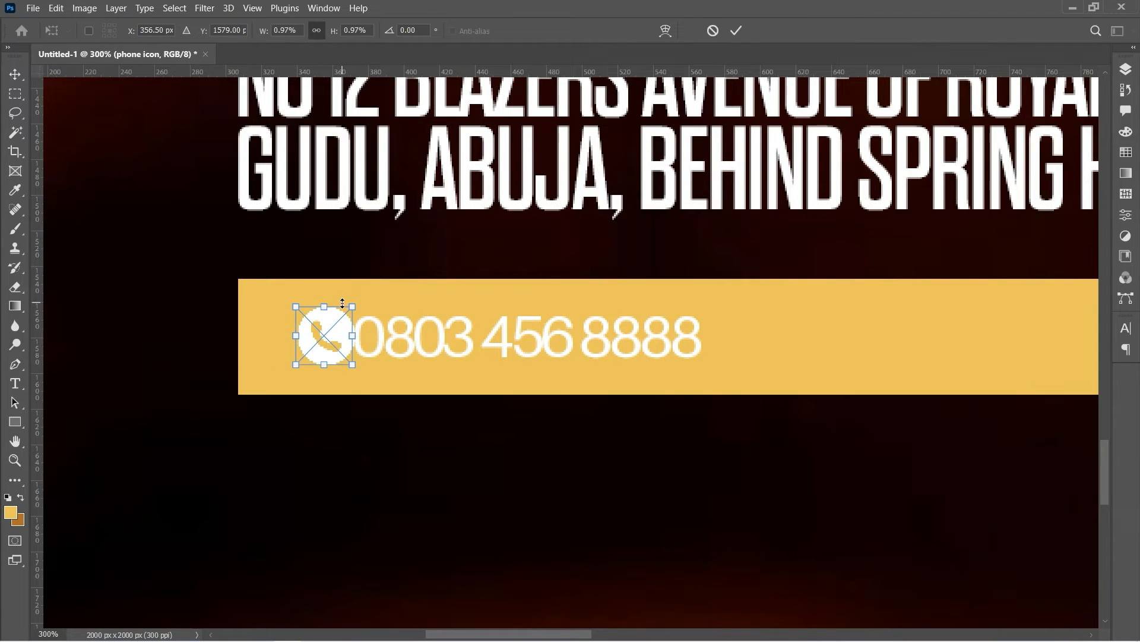
pyautogui.press('Left')
pyautogui.press('Left')
pyautogui.press('Left')
pyautogui.press('Left')
pyautogui.press('Left')
pyautogui.press('Left')
pyautogui.press('Left')
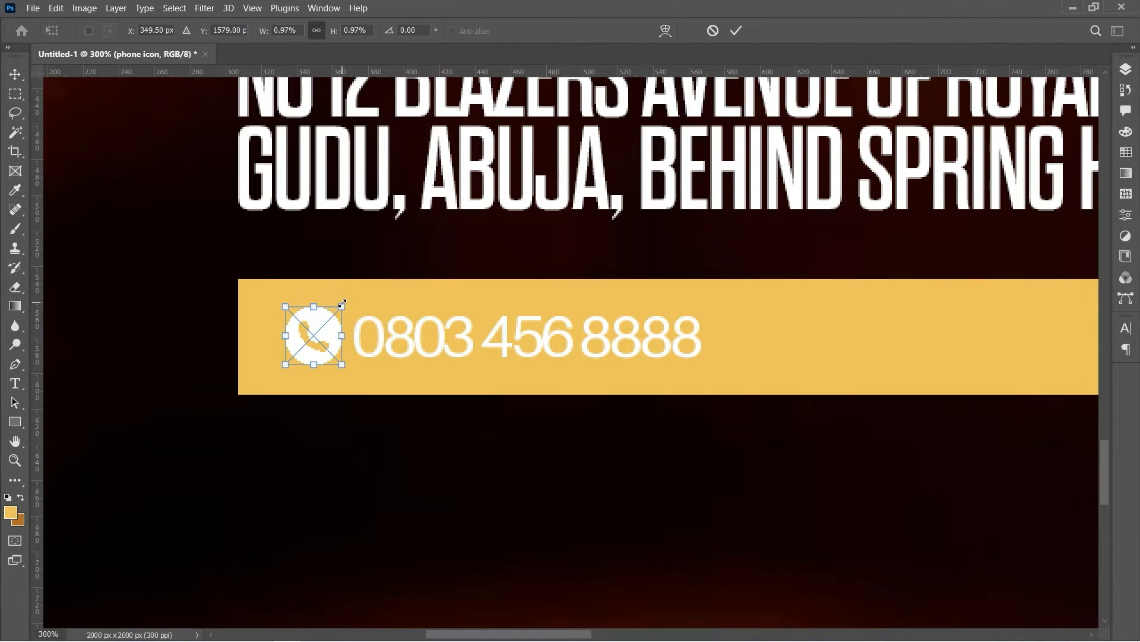
pyautogui.press('Right')
pyautogui.press('Right')
pyautogui.press('Return')
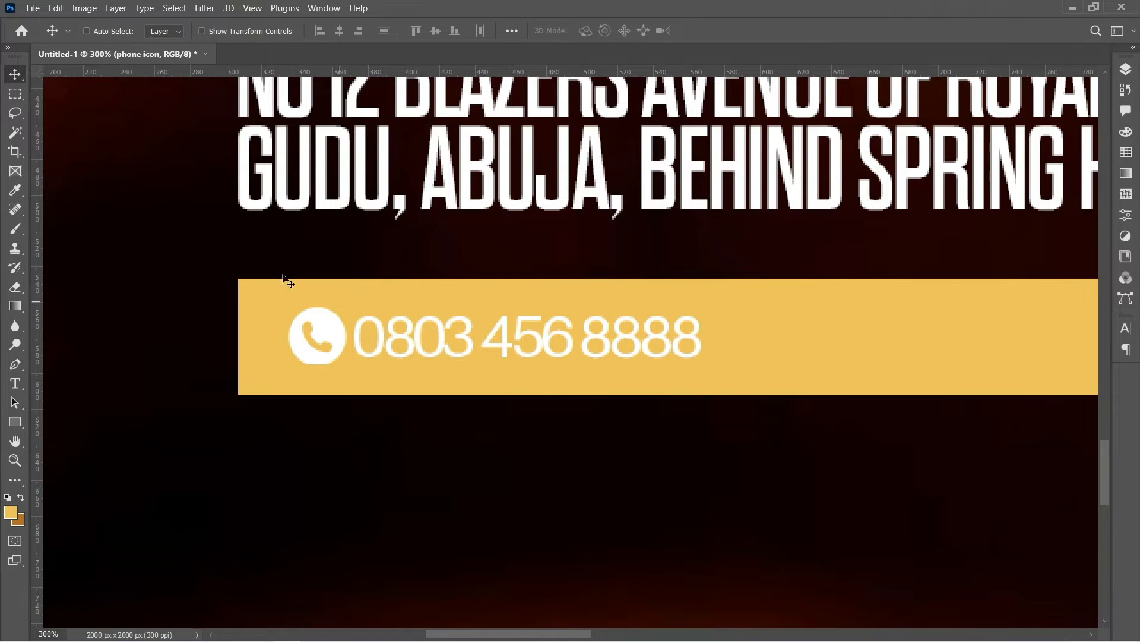
# Place the Instagram logo file embedded into the poster
pyautogui.click(31, 9)
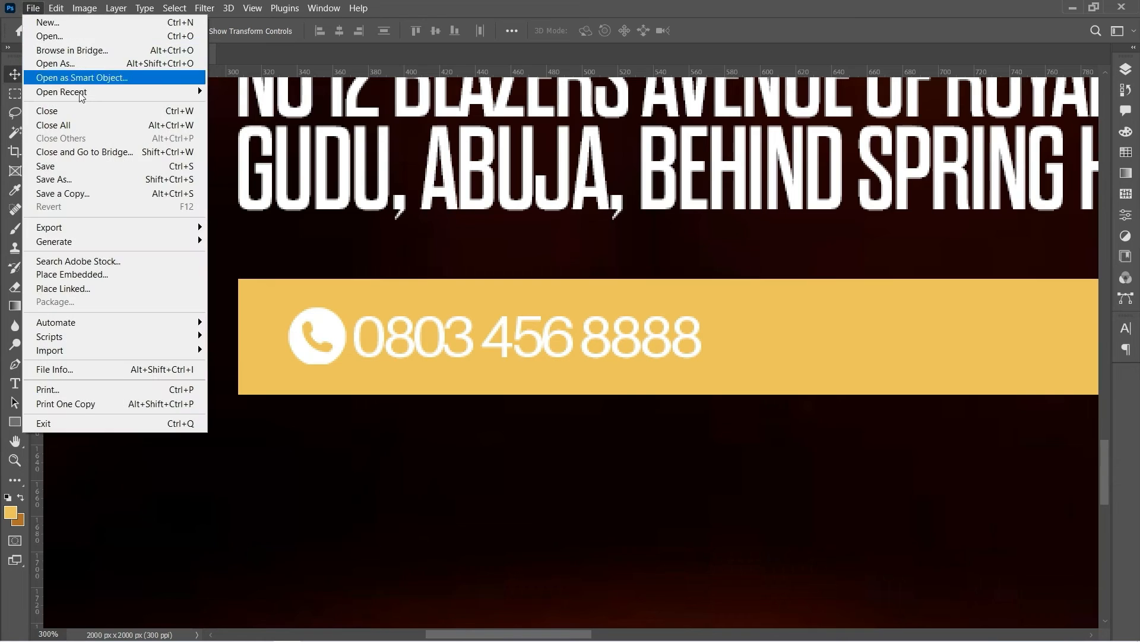
pyautogui.click(125, 279)
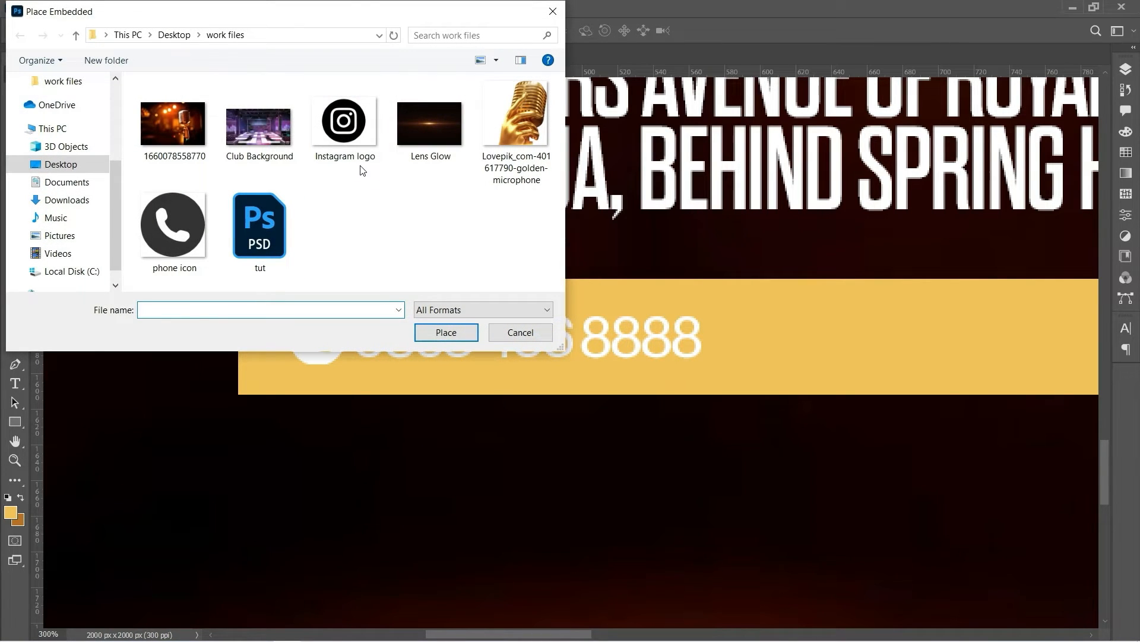
pyautogui.click(337, 136)
pyautogui.doubleClick(337, 136)
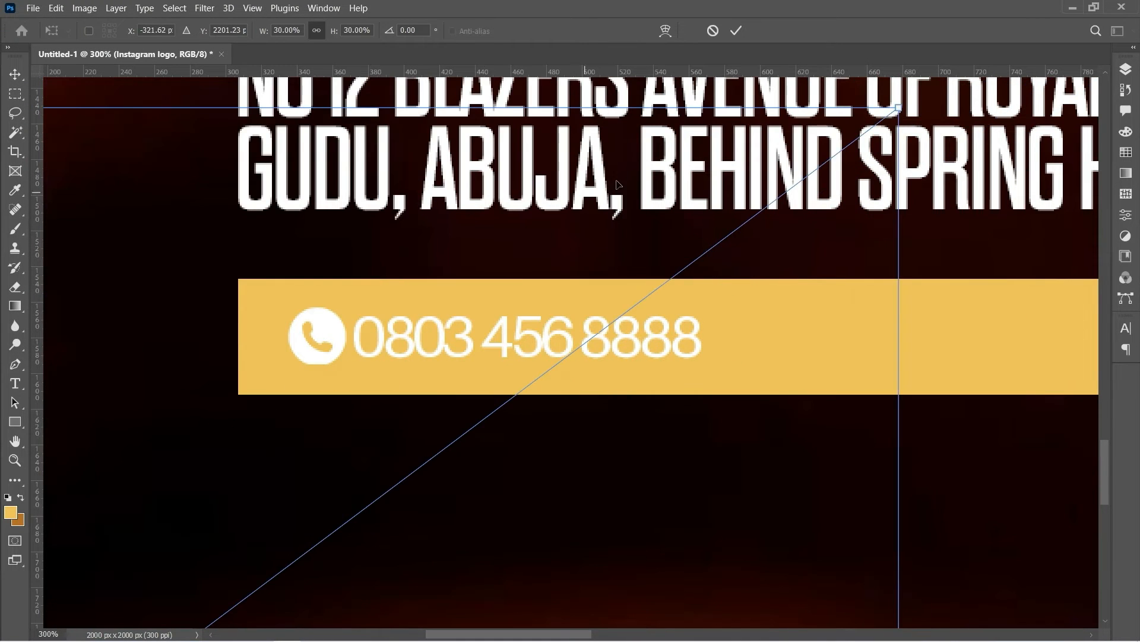
# Scale the Instagram logo down to icon size and move it into the gold bar
pyautogui.moveTo(257, 565); pyautogui.dragTo(922, 245)
pyautogui.moveTo(975, 231); pyautogui.dragTo(497, 580)
pyautogui.moveTo(452, 600); pyautogui.dragTo(486, 611)
pyautogui.moveTo(402, 623); pyautogui.dragTo(794, 277)
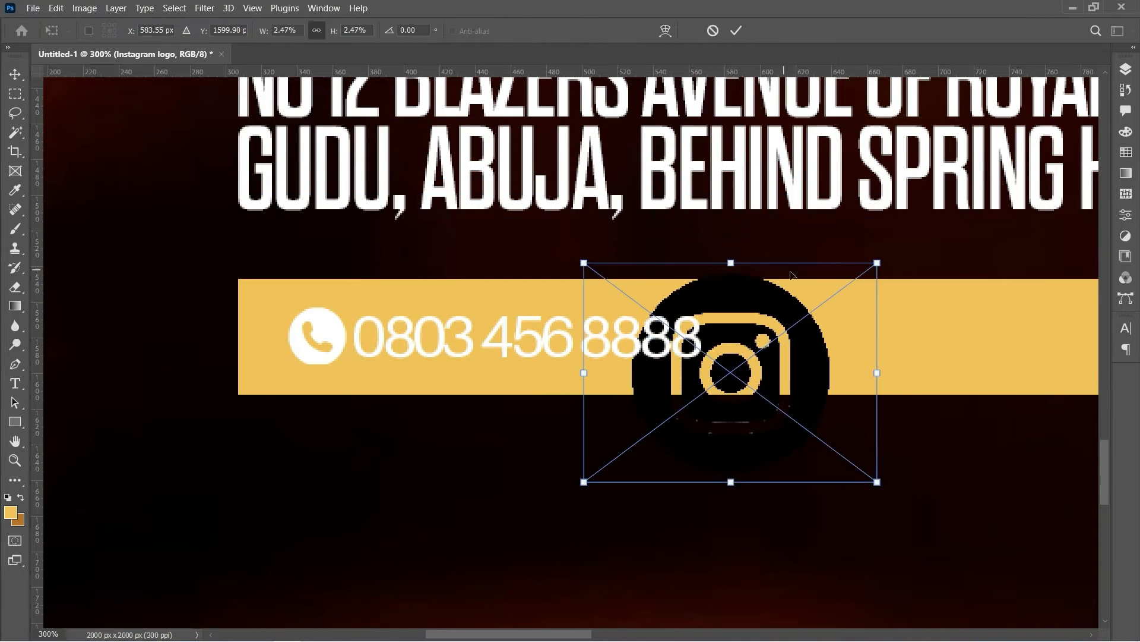
pyautogui.moveTo(878, 264); pyautogui.dragTo(736, 336)
pyautogui.press('Return')
# Fine-tune the logo's position and shift it right, clear of the phone number
pyautogui.hotkey('ctrl', 't')
pyautogui.moveTo(760, 354)
pyautogui.mouseDown()
pyautogui.moveTo(770, 360)
pyautogui.moveTo(756, 336)
pyautogui.moveTo(775, 359)
pyautogui.mouseUp()
pyautogui.press('Return')
pyautogui.press('t')
pyautogui.hotkey('ctrl', 't')
pyautogui.press('Return')
pyautogui.hotkey('ctrl', 't')
pyautogui.press('Return')
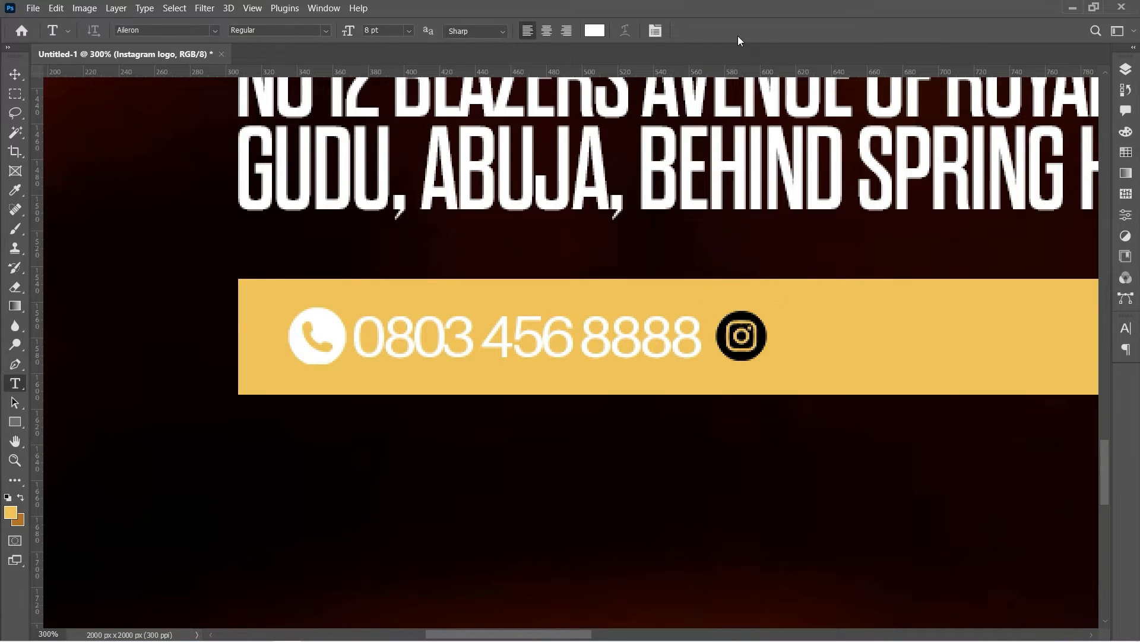
pyautogui.press('v')
pyautogui.hotkey('shift', 'Right')
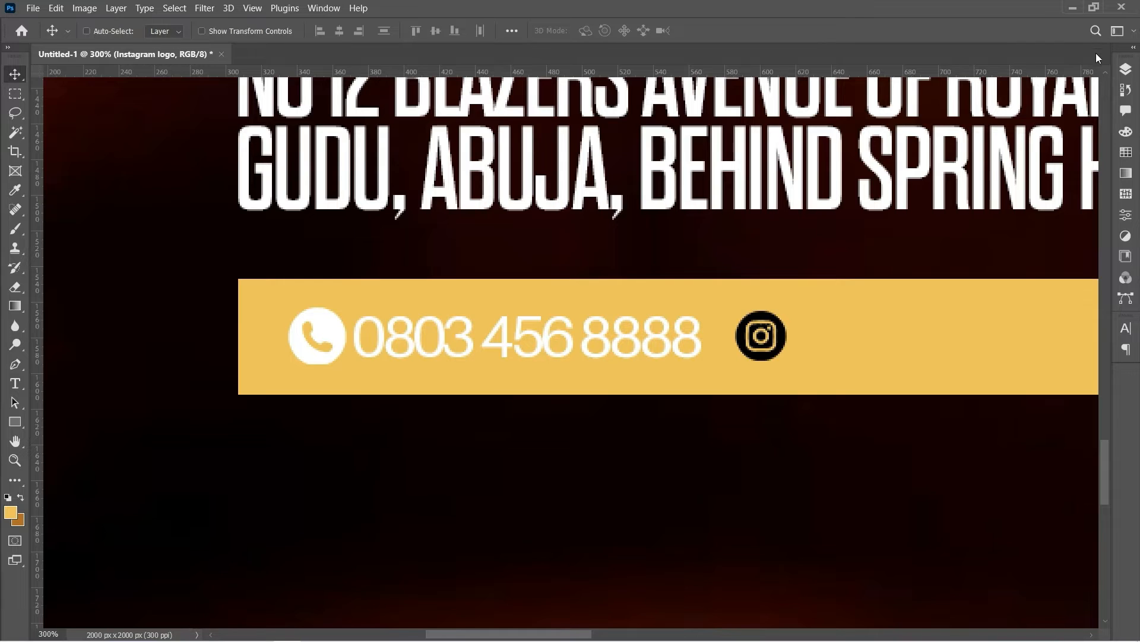
pyautogui.click(1124, 72)
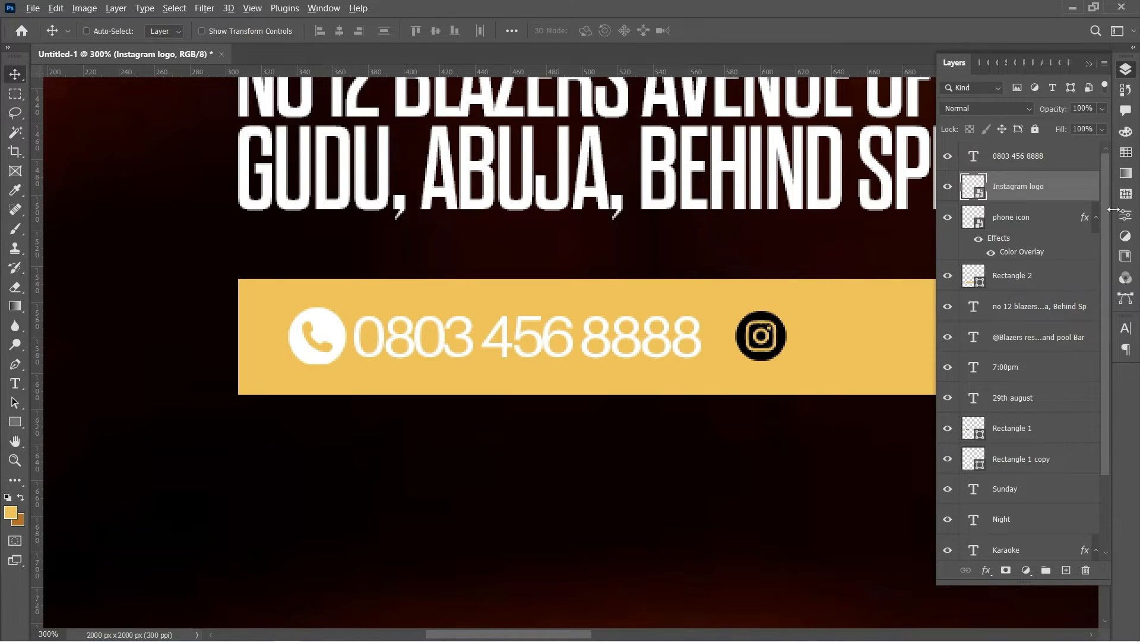
# Copy the phone icon's white Color Overlay onto the Instagram logo and enlarge the logo slightly
pyautogui.moveTo(1010, 240); pyautogui.dragTo(1017, 191)
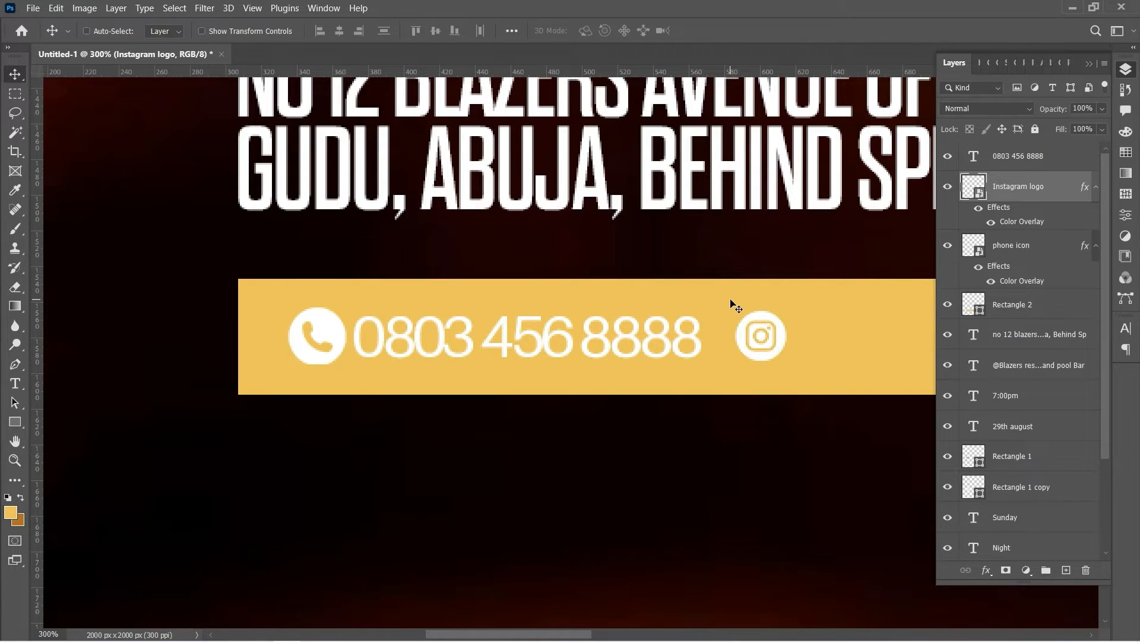
pyautogui.hotkey('ctrl', 't')
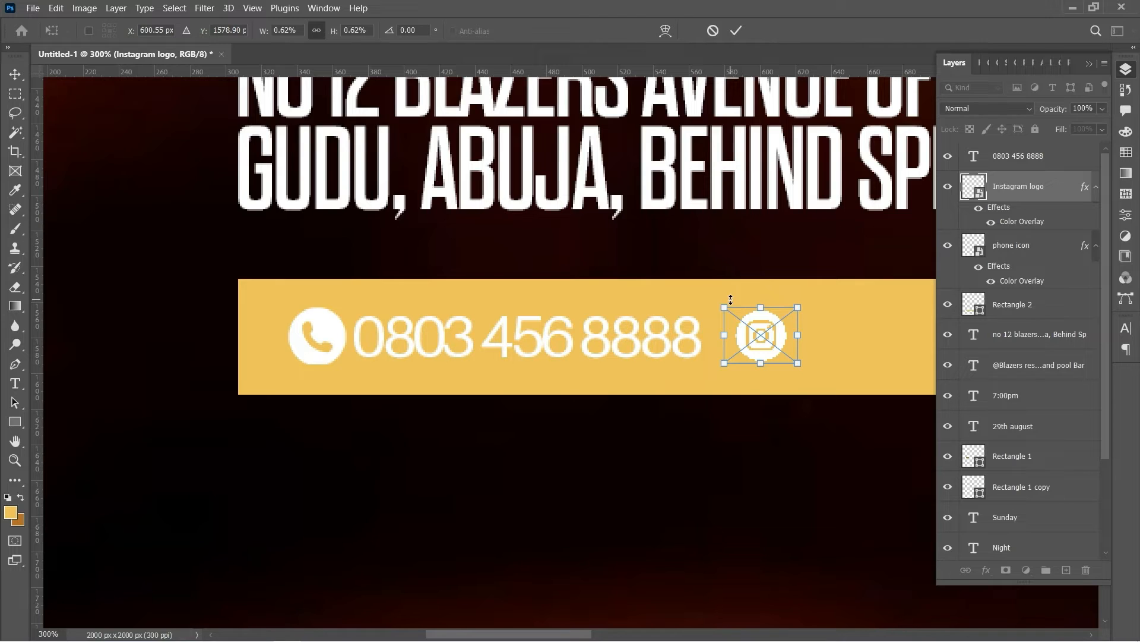
pyautogui.moveTo(799, 306); pyautogui.dragTo(806, 311)
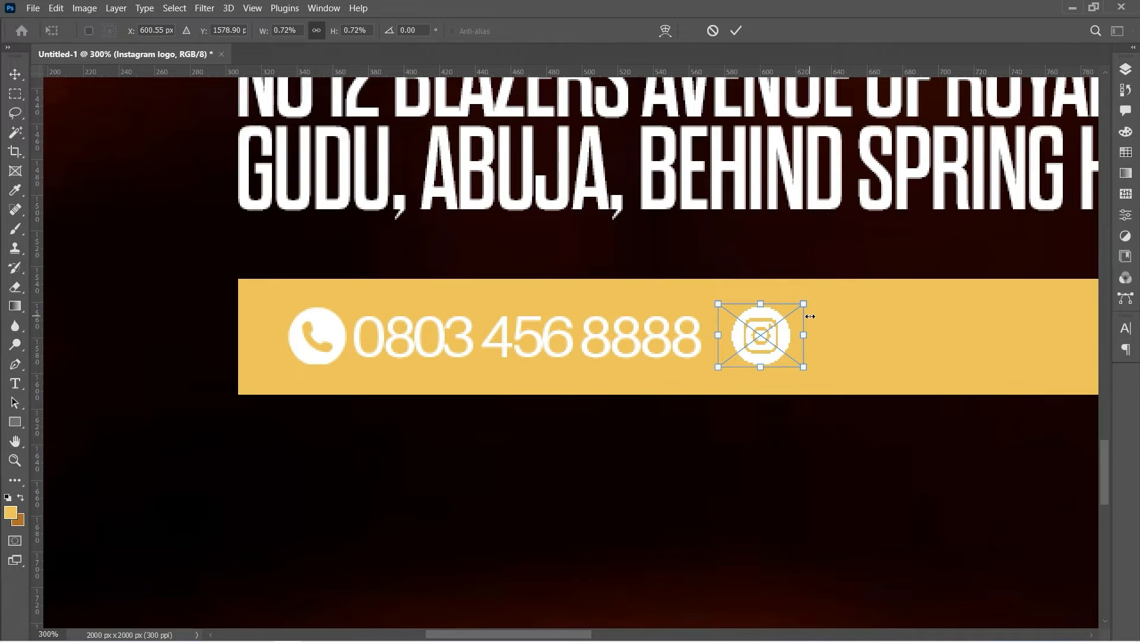
pyautogui.click(737, 31)
pyautogui.rightClick(605, 357)
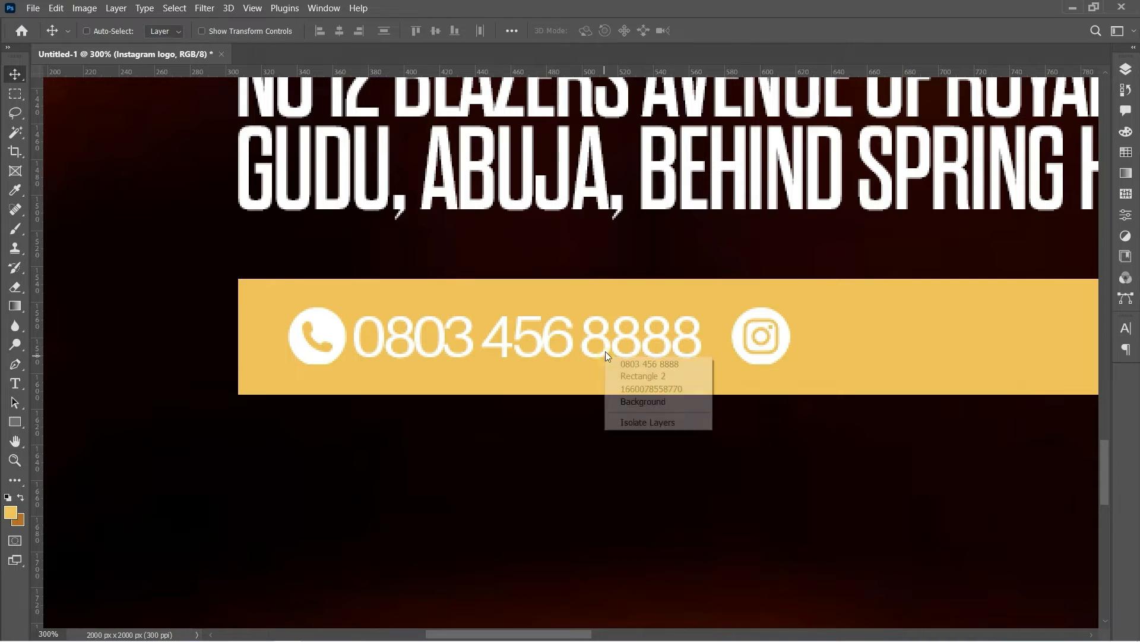
# Duplicate the phone number text and move the copy right of the Instagram logo
pyautogui.click(706, 365)
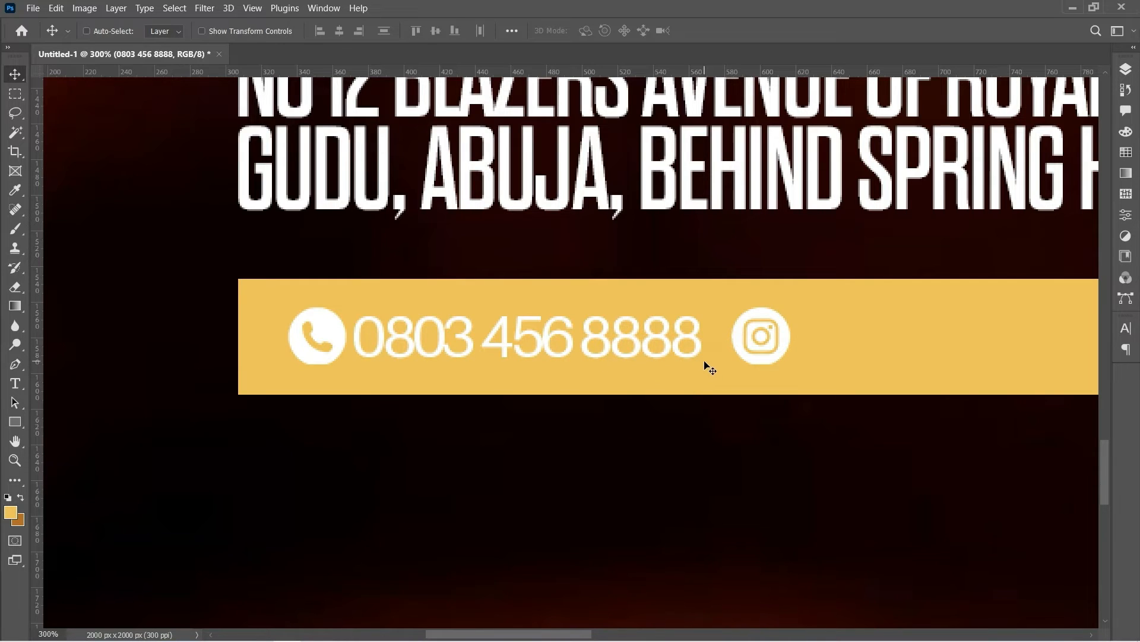
pyautogui.press('ctrl')
pyautogui.hotkey('ctrl', 'j')
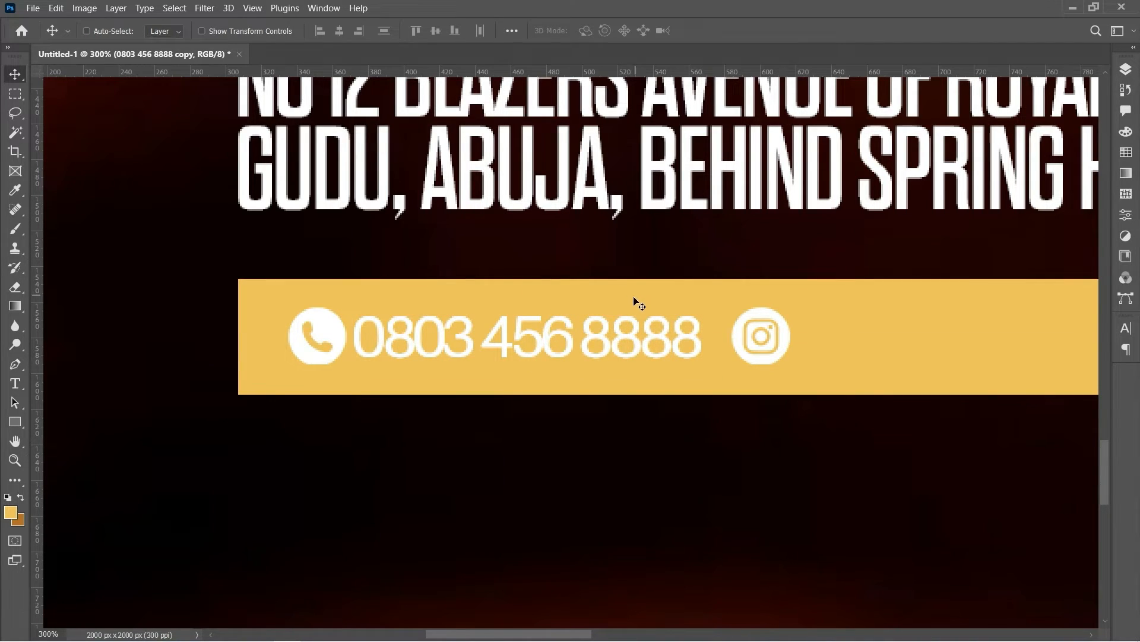
pyautogui.moveTo(610, 340); pyautogui.dragTo(1060, 340)
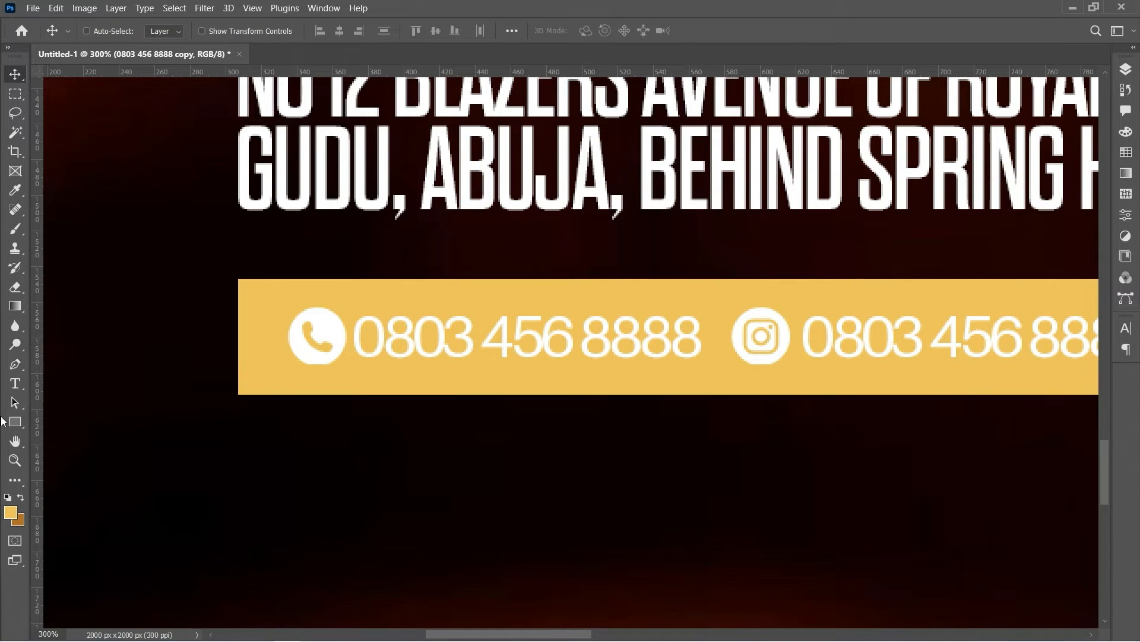
# Retype the copied text as the club's Instagram handle, adding a missing letter
pyautogui.click(18, 390)
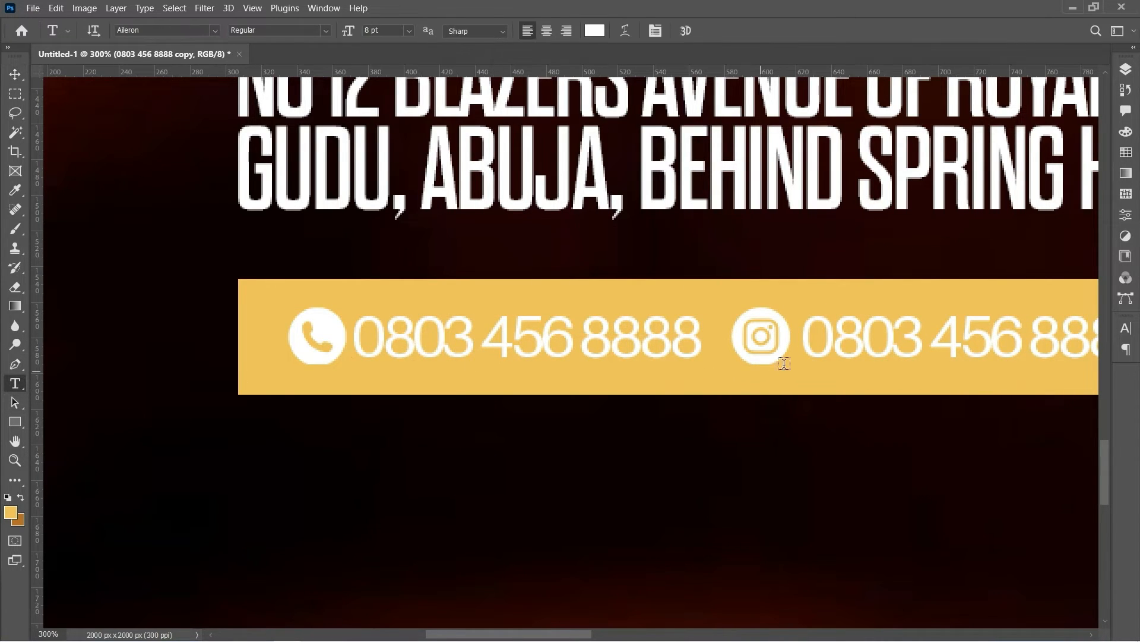
pyautogui.click(818, 346)
pyautogui.moveTo(818, 346); pyautogui.dragTo(1102, 347)
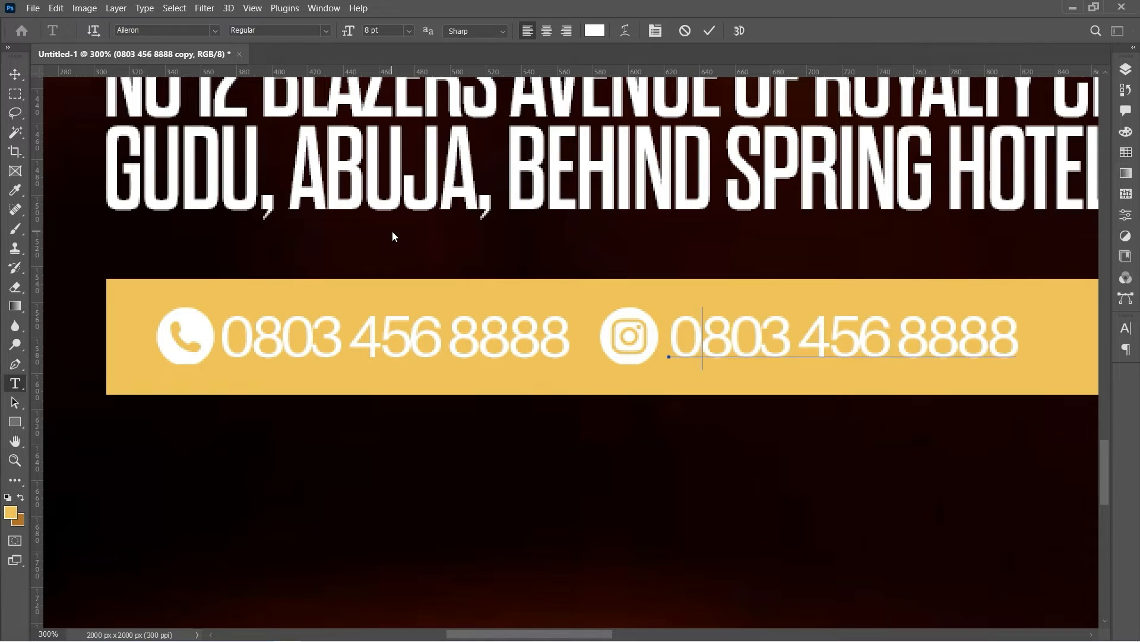
pyautogui.write('BLAZER')
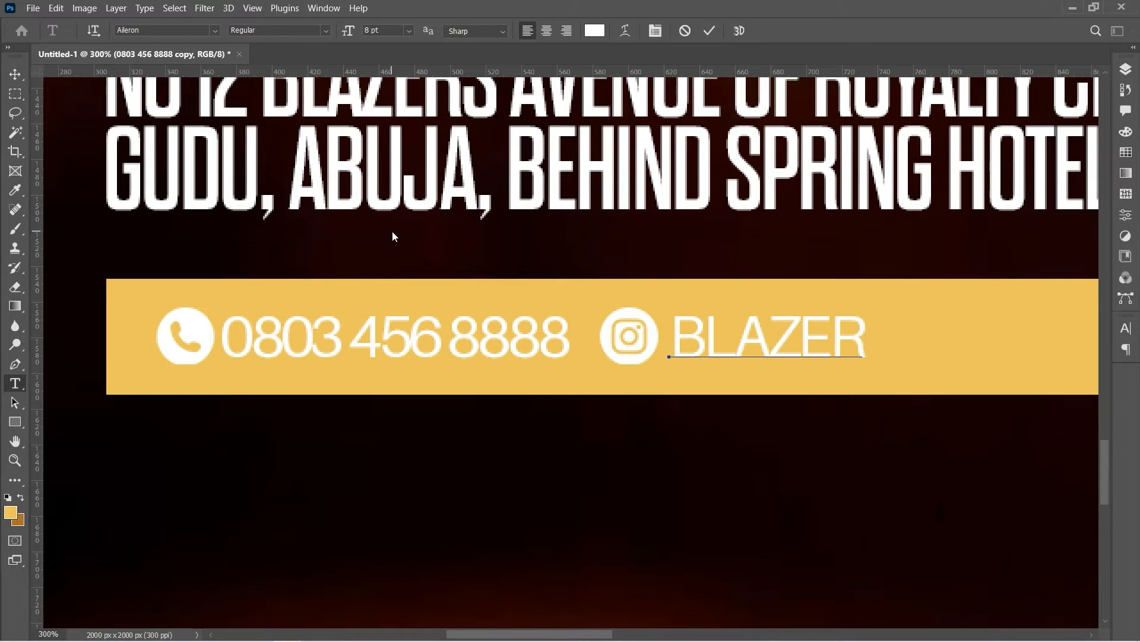
pyautogui.write('CL')
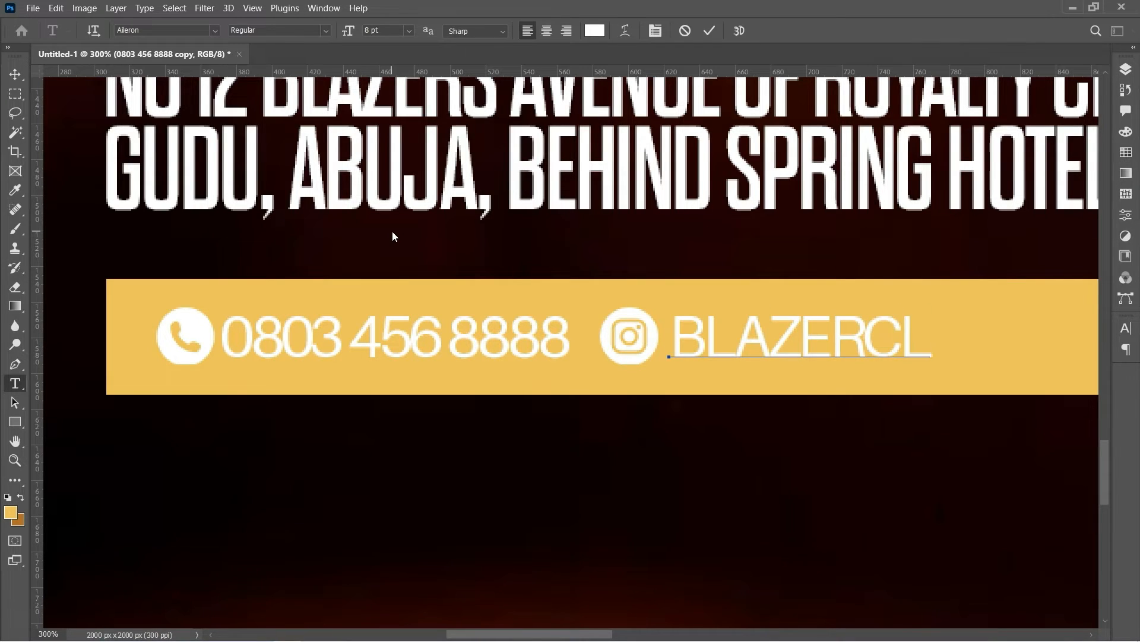
pyautogui.write('UB')
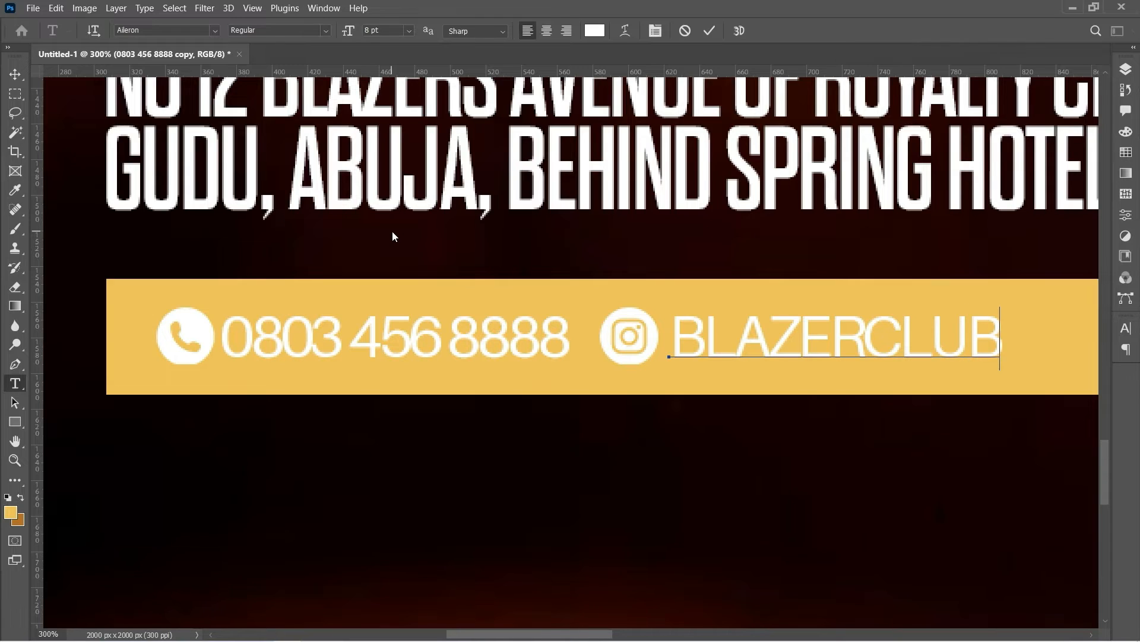
pyautogui.click(864, 332)
pyautogui.write('S')
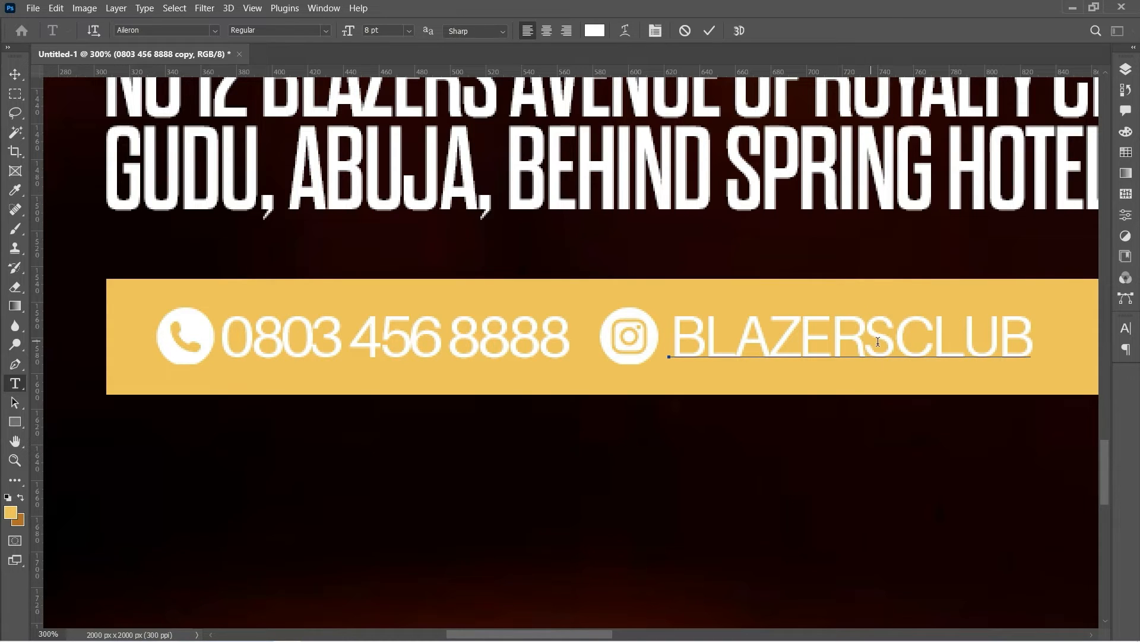
pyautogui.click(1030, 340)
pyautogui.write('_NG')
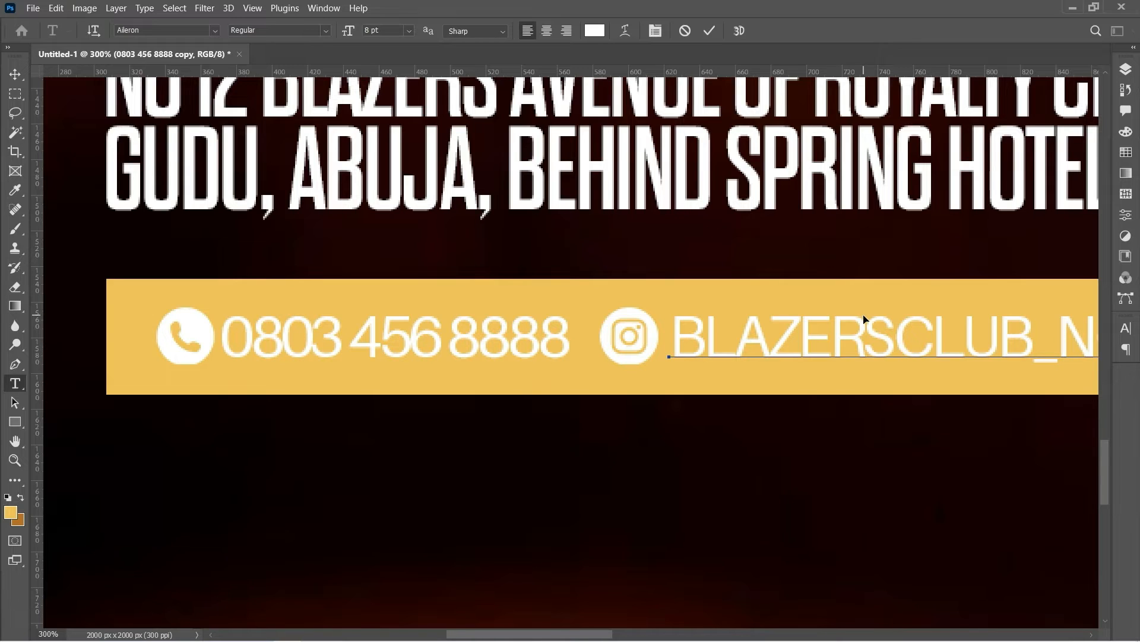
# Turn off All Caps so the handle reads in lowercase, and commit the text
pyautogui.hotkey('ctrl', 'a')
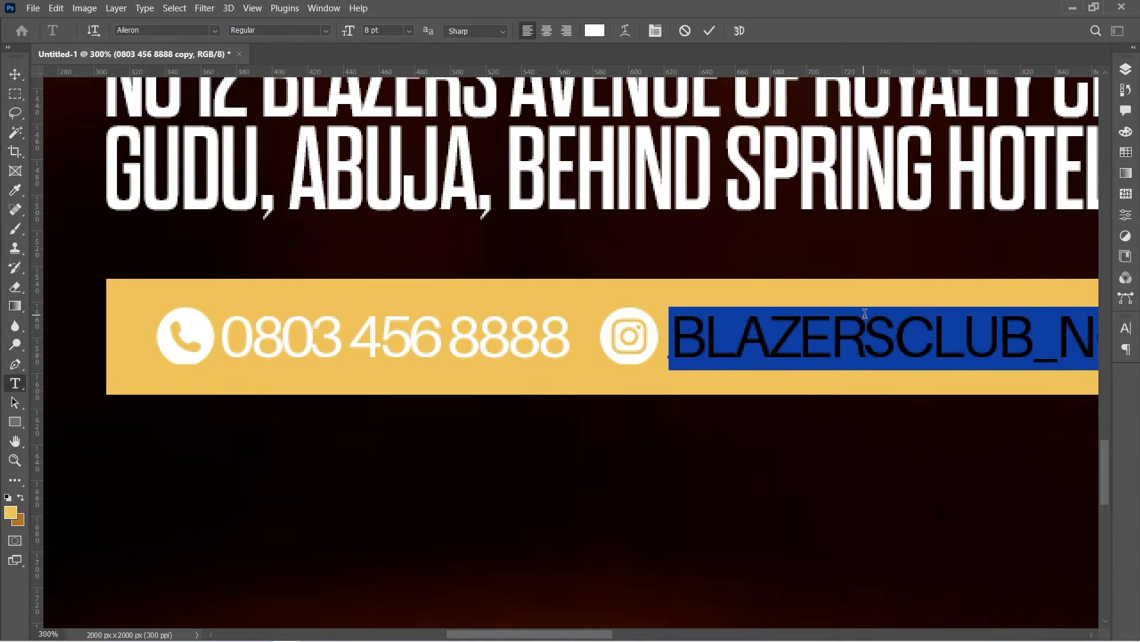
pyautogui.click(655, 31)
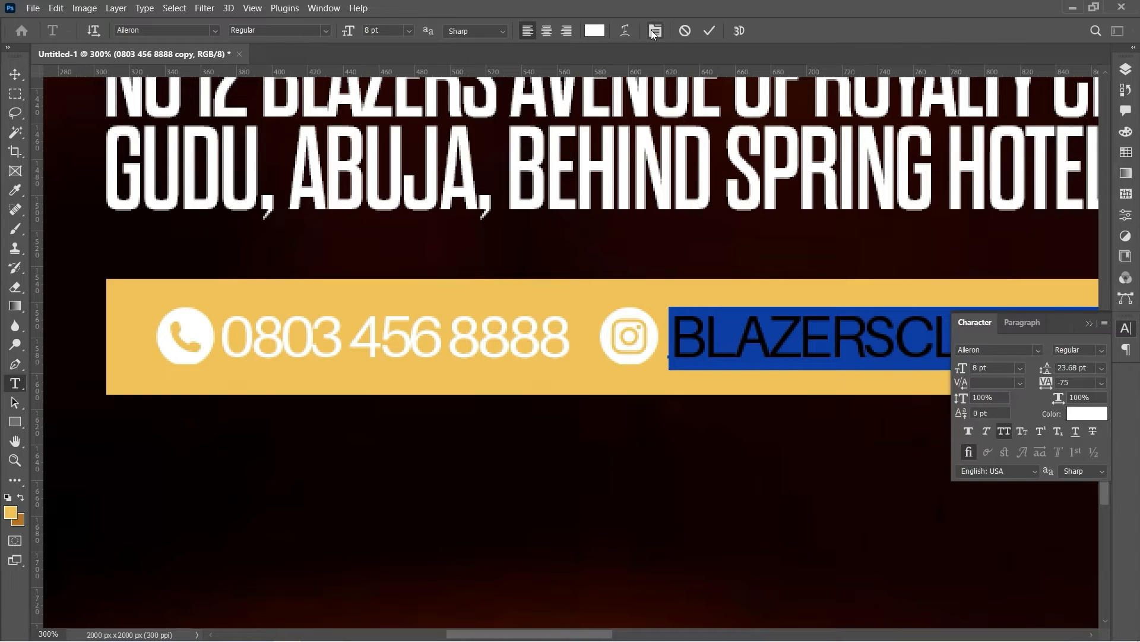
pyautogui.click(1010, 430)
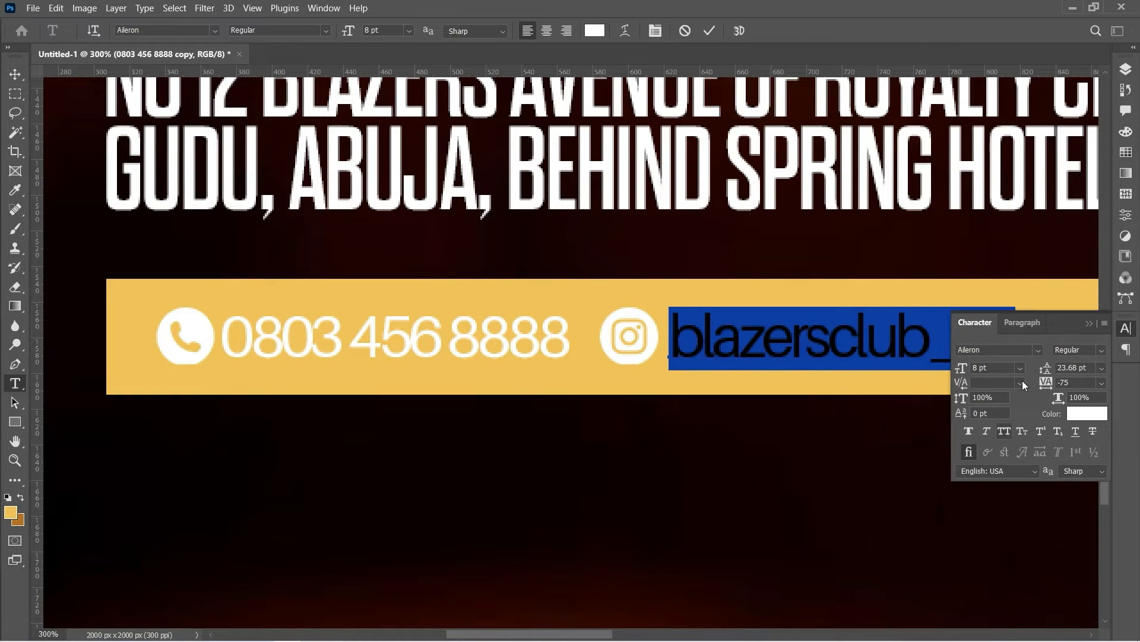
pyautogui.click(1088, 324)
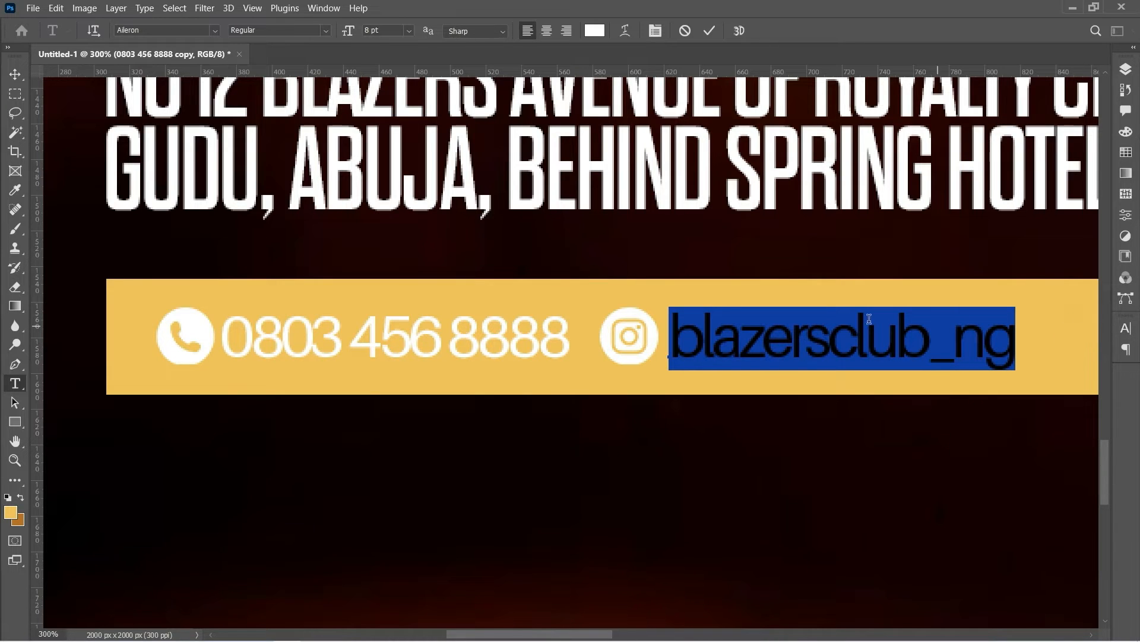
pyautogui.click(709, 30)
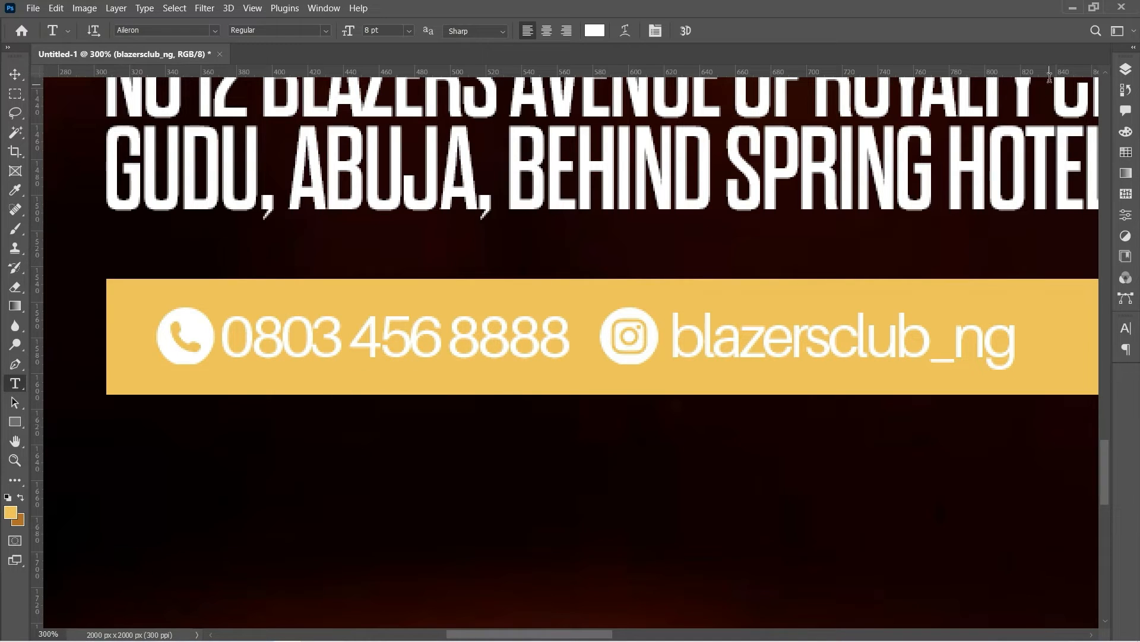
# Nudge the Instagram logo and handle slightly to the right
pyautogui.click(1126, 69)
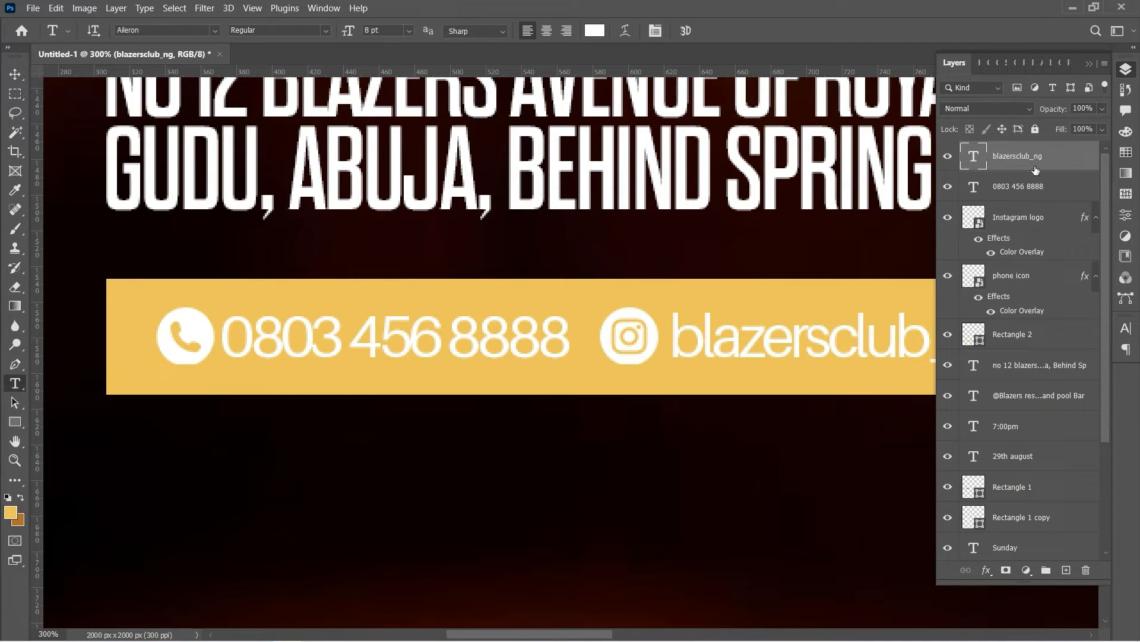
pyautogui.keyDown('ctrl'); pyautogui.click(1029, 218); pyautogui.keyUp('ctrl')
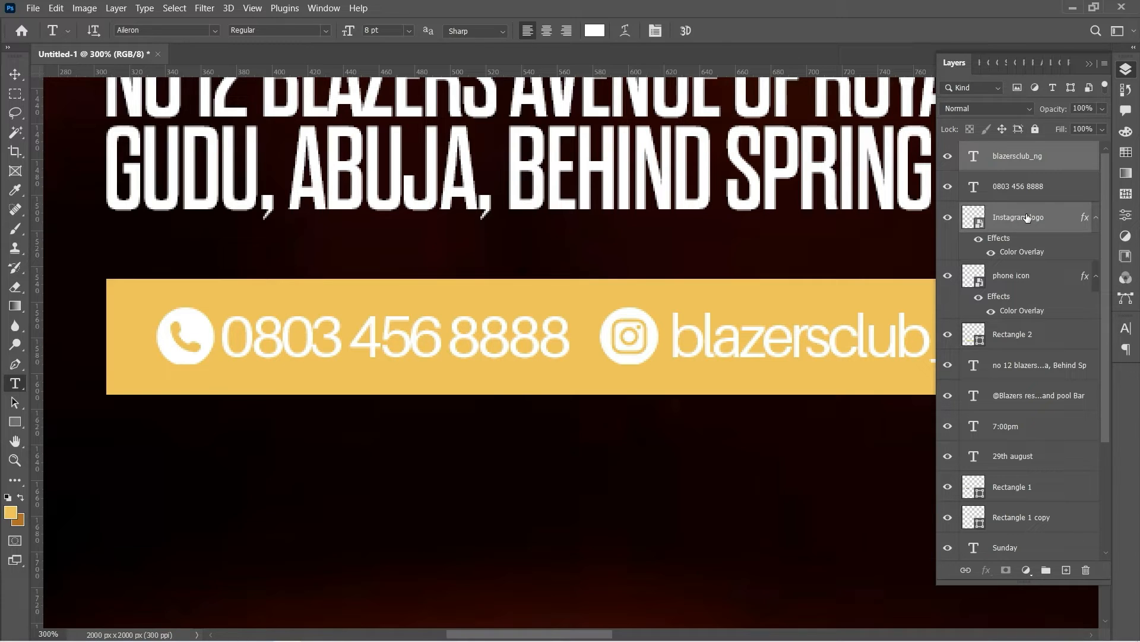
pyautogui.press('v')
pyautogui.press('Right')
pyautogui.press('Right')
pyautogui.press('Right')
pyautogui.press('Right')
pyautogui.press('Right')
pyautogui.press('Right')
pyautogui.press('Right')
pyautogui.press('Right')
pyautogui.press('Right')
pyautogui.press('Right')
pyautogui.press('Right')
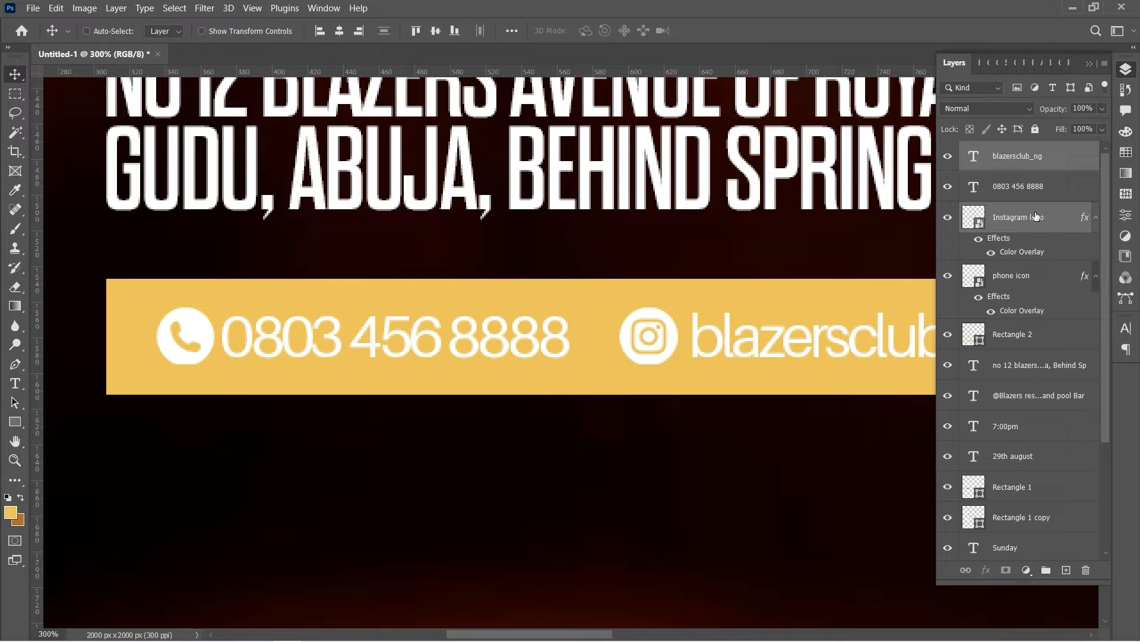
# Group the handle, phone number, Instagram logo and phone icon into Group 1
pyautogui.keyDown('ctrl'); pyautogui.click(1035, 189); pyautogui.keyUp('ctrl')
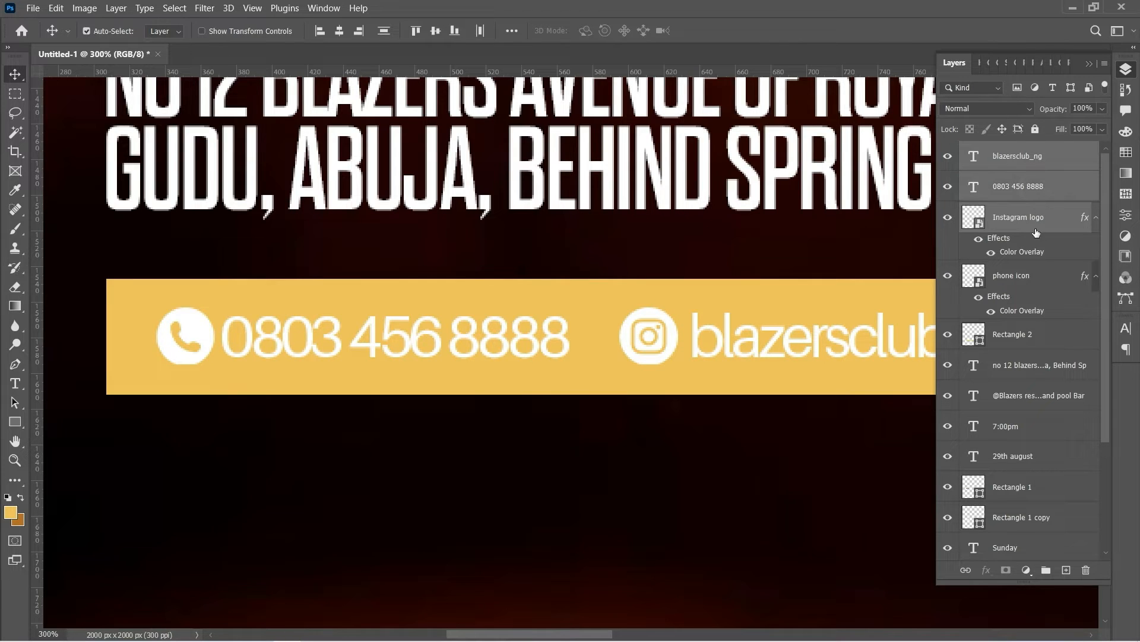
pyautogui.keyDown('ctrl'); pyautogui.click(1033, 275); pyautogui.keyUp('ctrl')
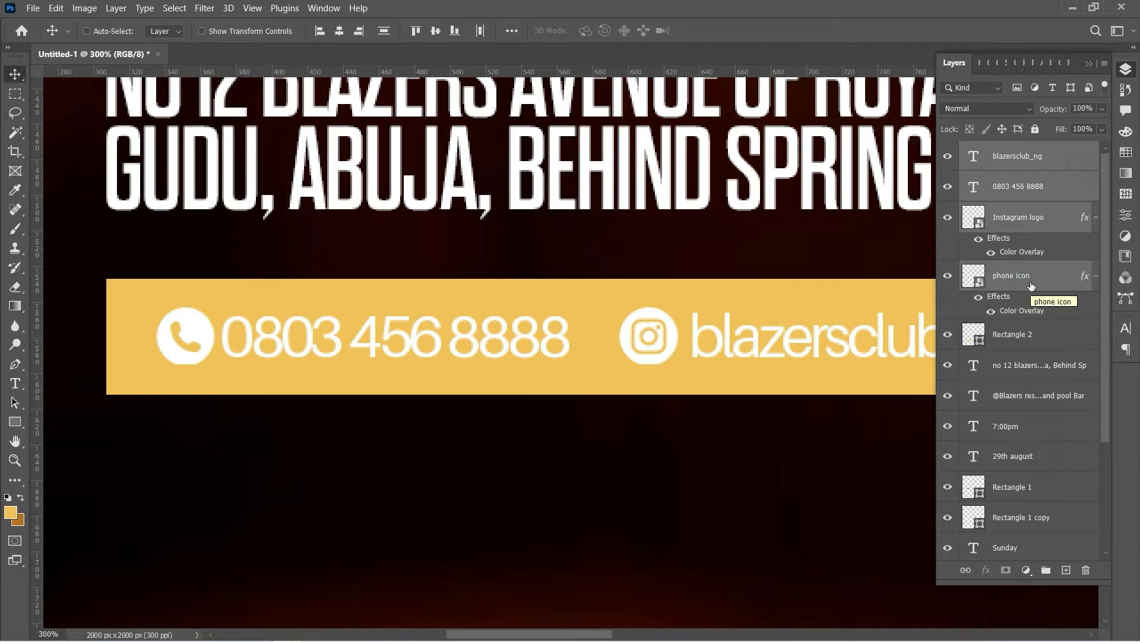
pyautogui.press('ctrl')
pyautogui.hotkey('ctrl', 'g')
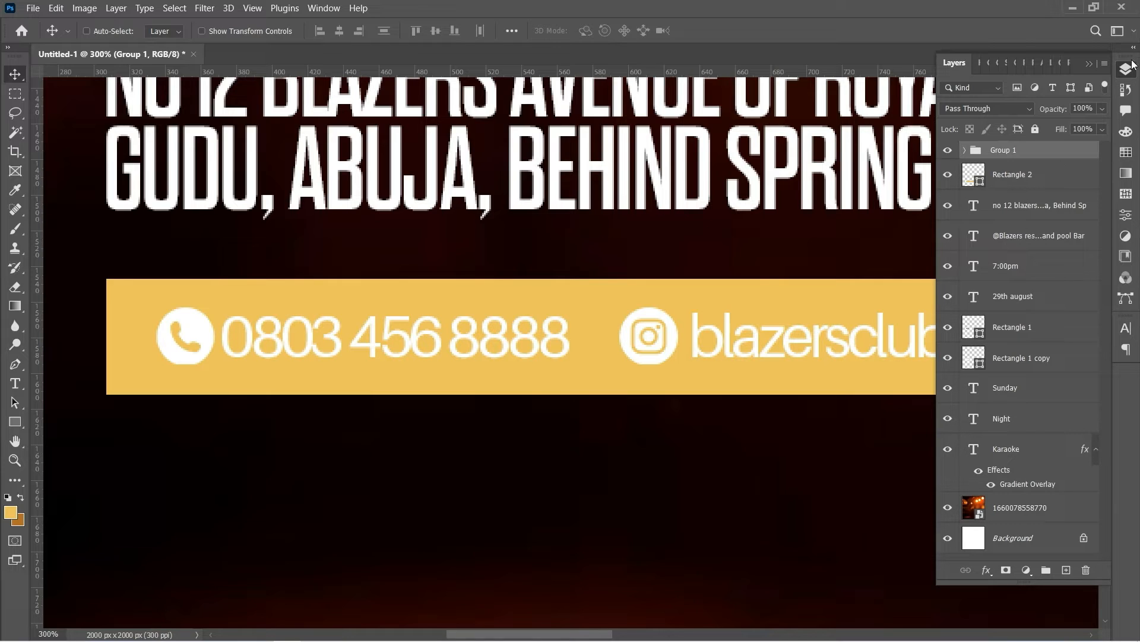
pyautogui.click(1091, 63)
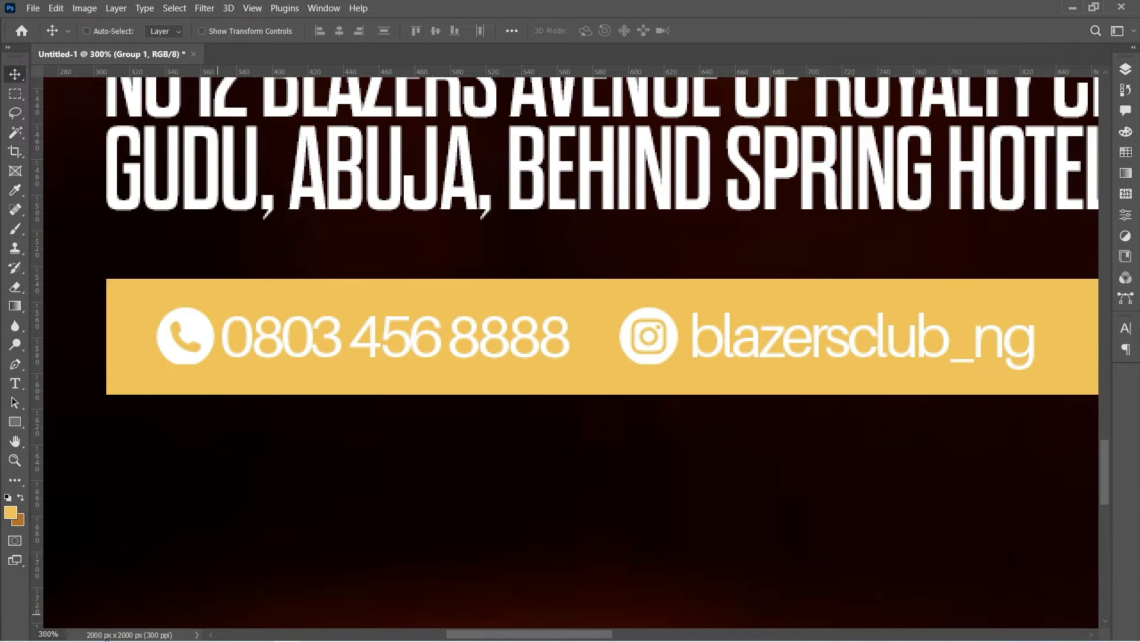
# Zoom out, centre the contact details within the gold bar, and select its Rectangle 2 layer
pyautogui.click(16, 460)
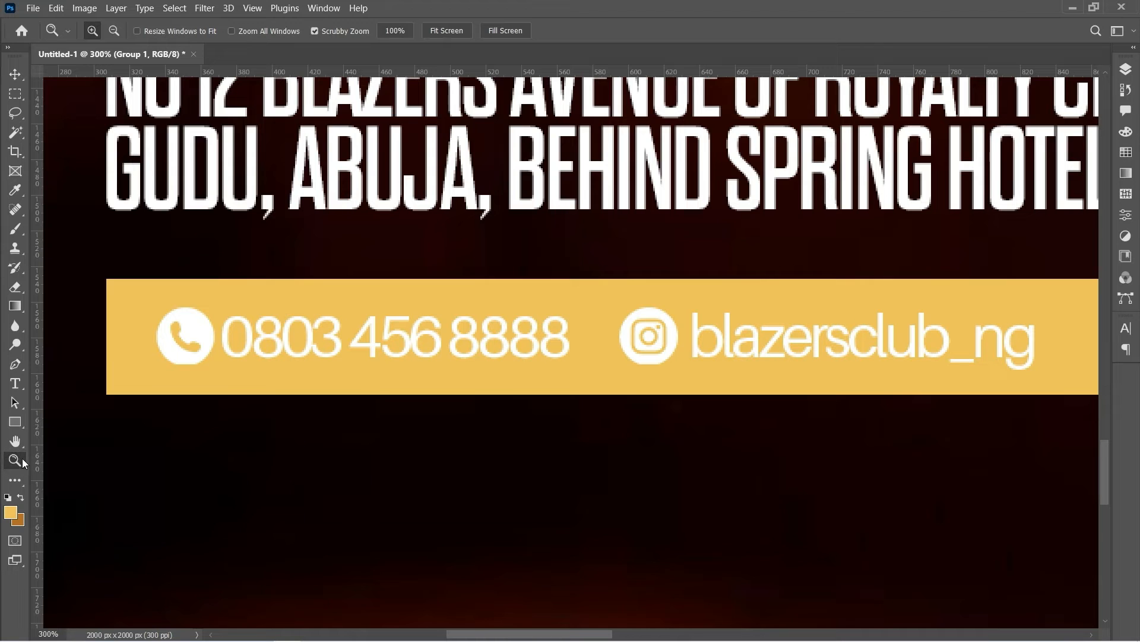
pyautogui.keyDown('alt'); pyautogui.click(233, 416); pyautogui.keyUp('alt')
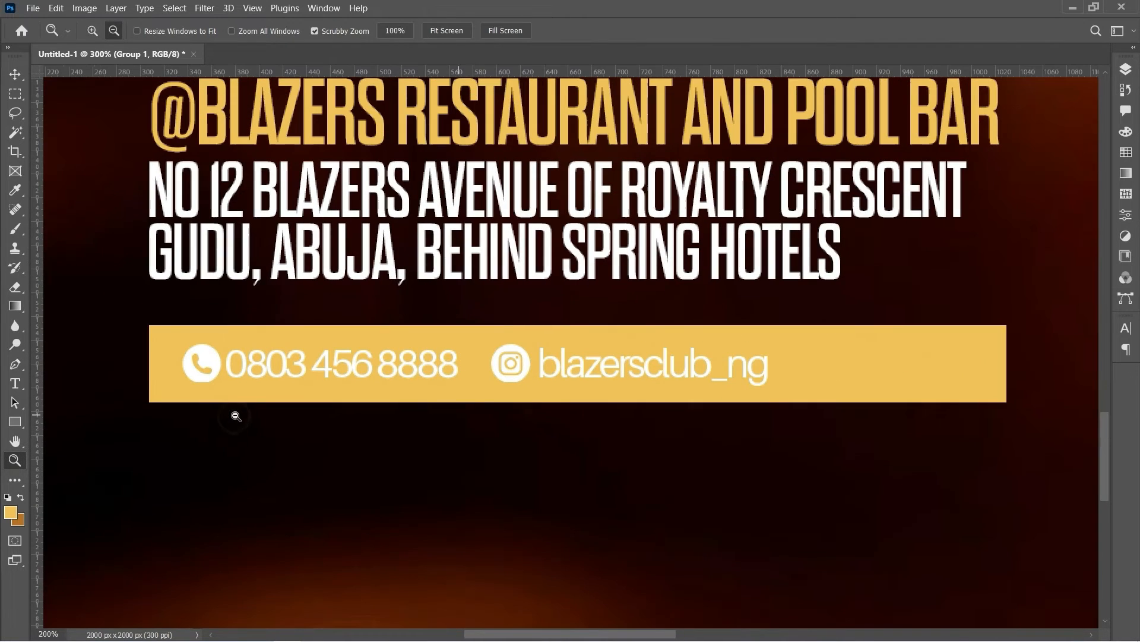
pyautogui.keyDown('alt'); pyautogui.click(266, 422); pyautogui.keyUp('alt')
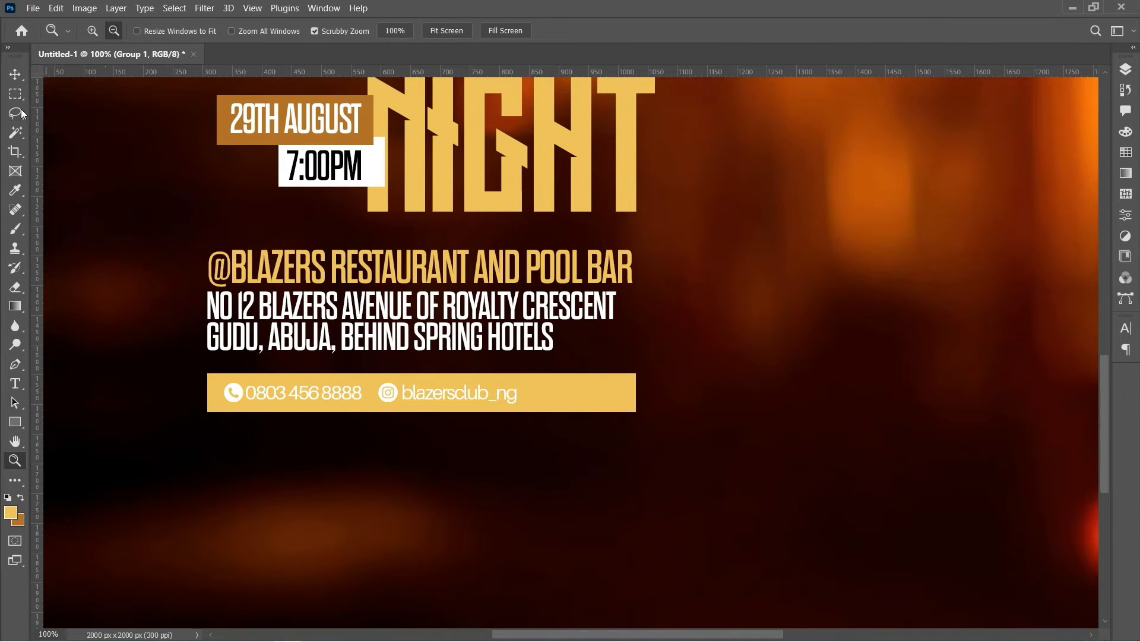
pyautogui.click(15, 74)
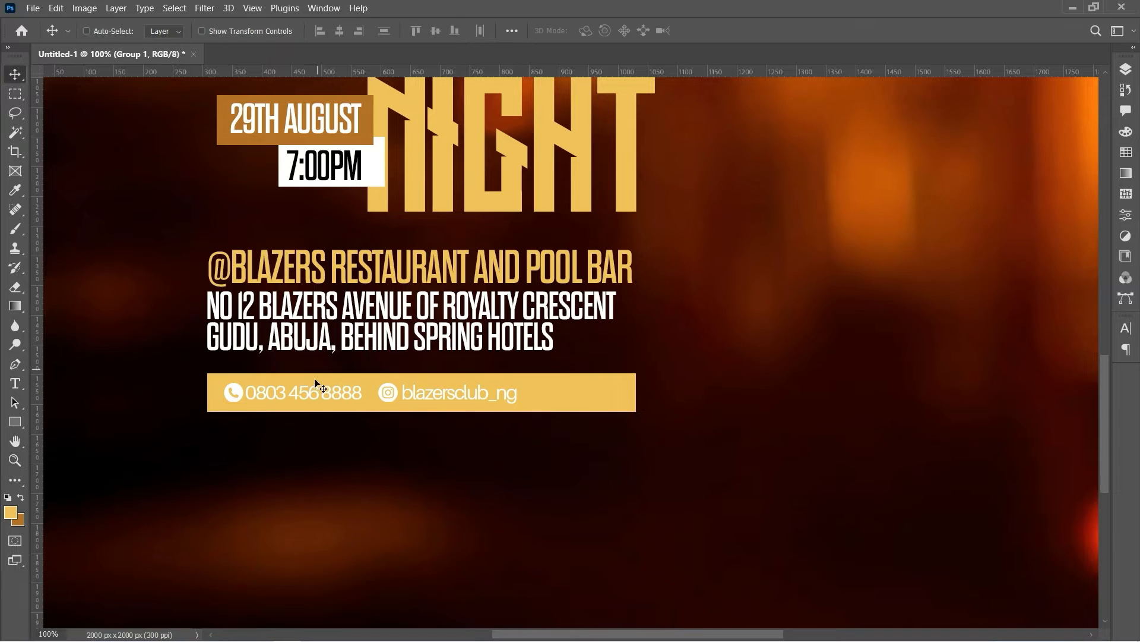
pyautogui.moveTo(315, 394); pyautogui.dragTo(365, 395)
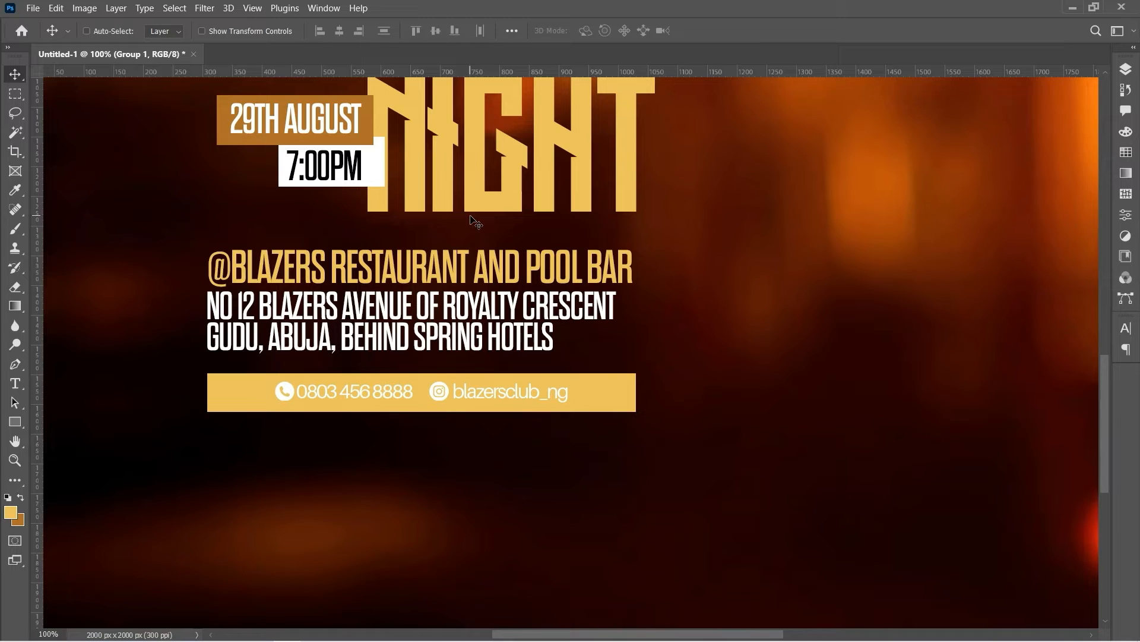
pyautogui.rightClick(587, 392)
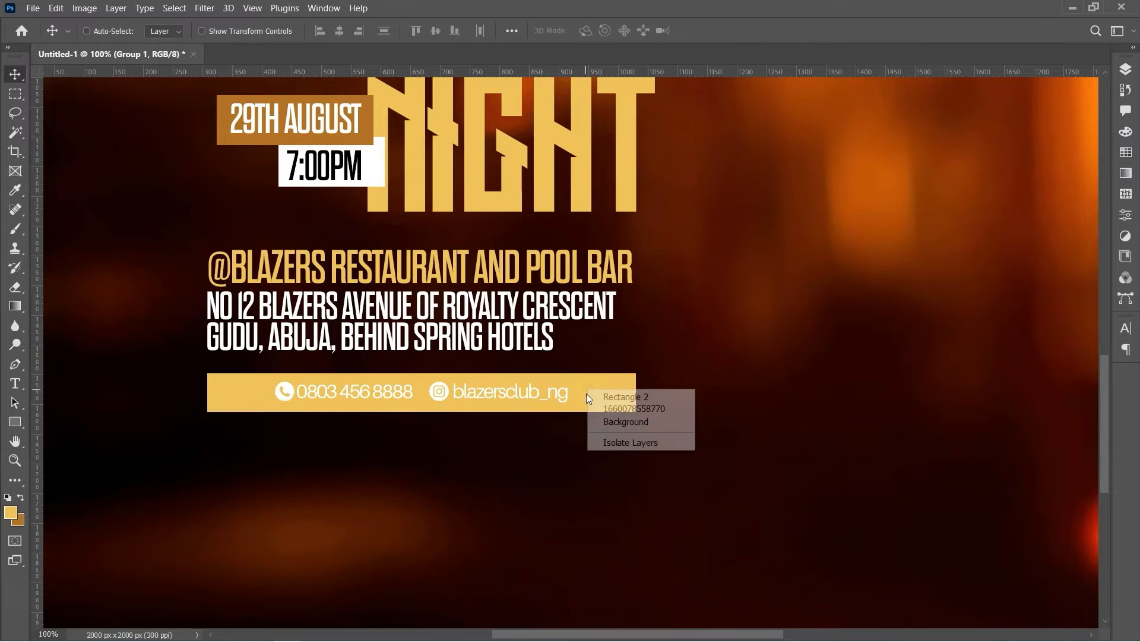
pyautogui.click(617, 400)
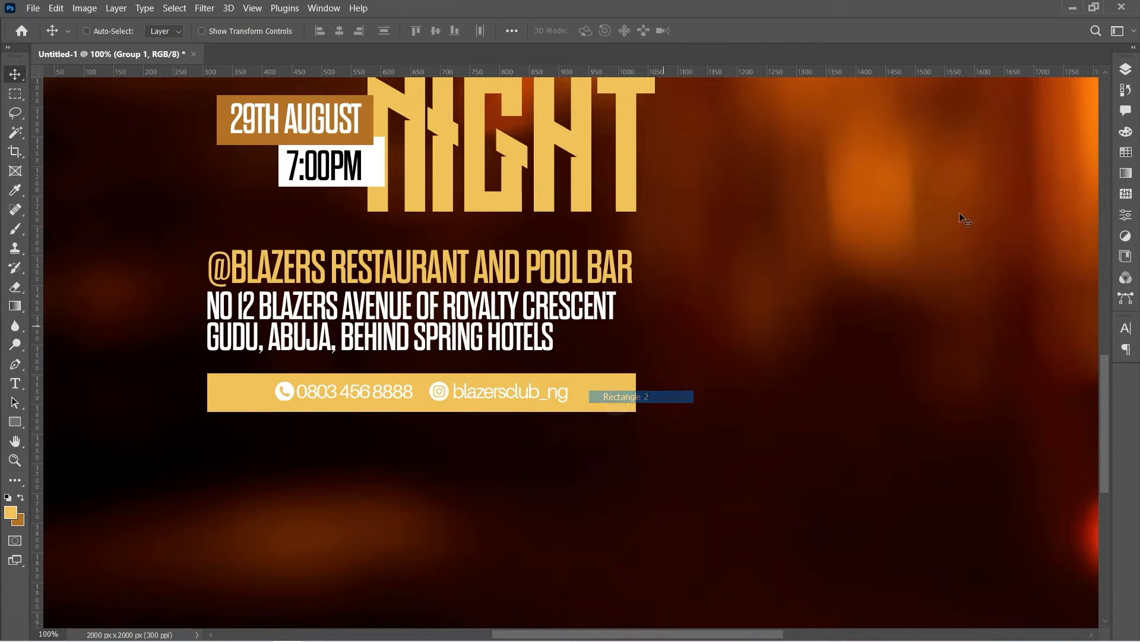
# Recolour the Rectangle 2 contact bar to brown #af6f25, then select the Group 1 contact row
pyautogui.click(1126, 69)
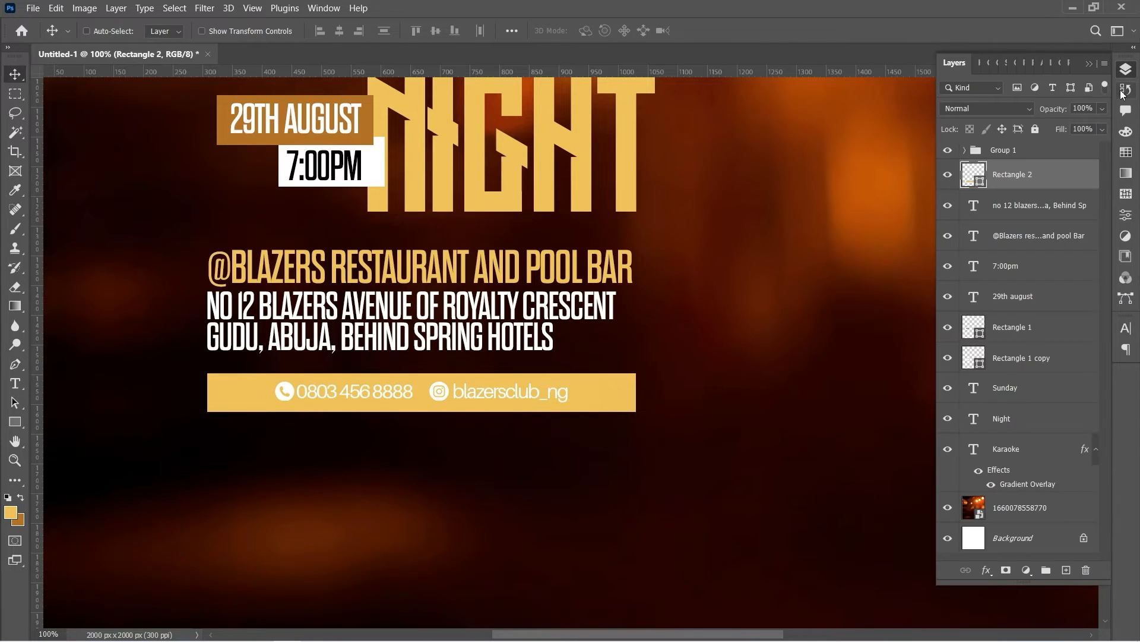
pyautogui.doubleClick(977, 179)
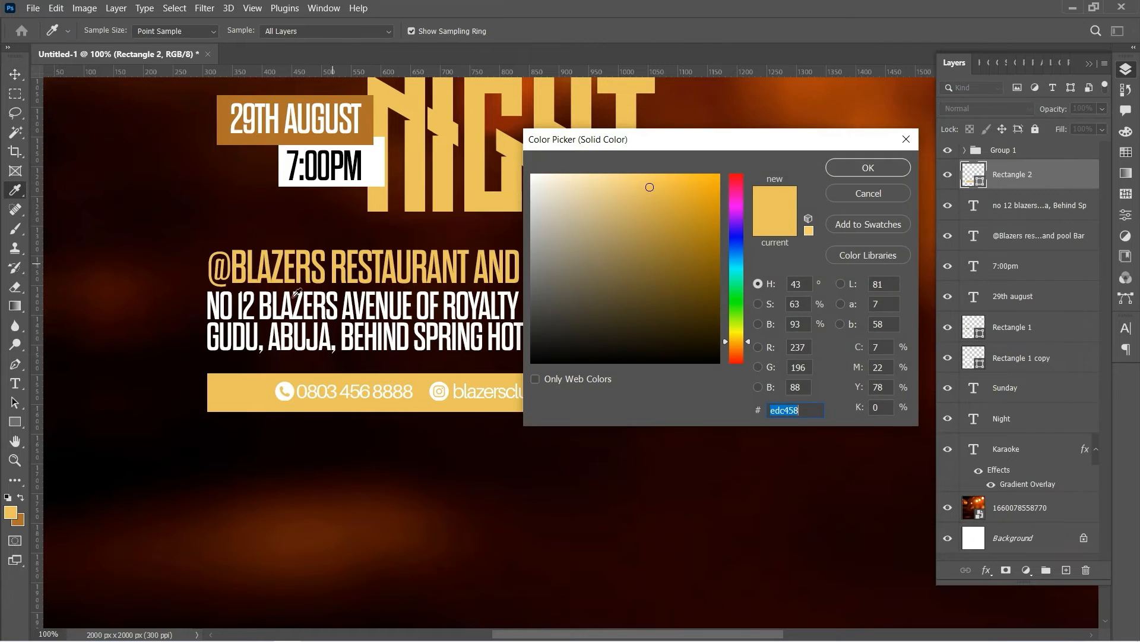
pyautogui.click(24, 517)
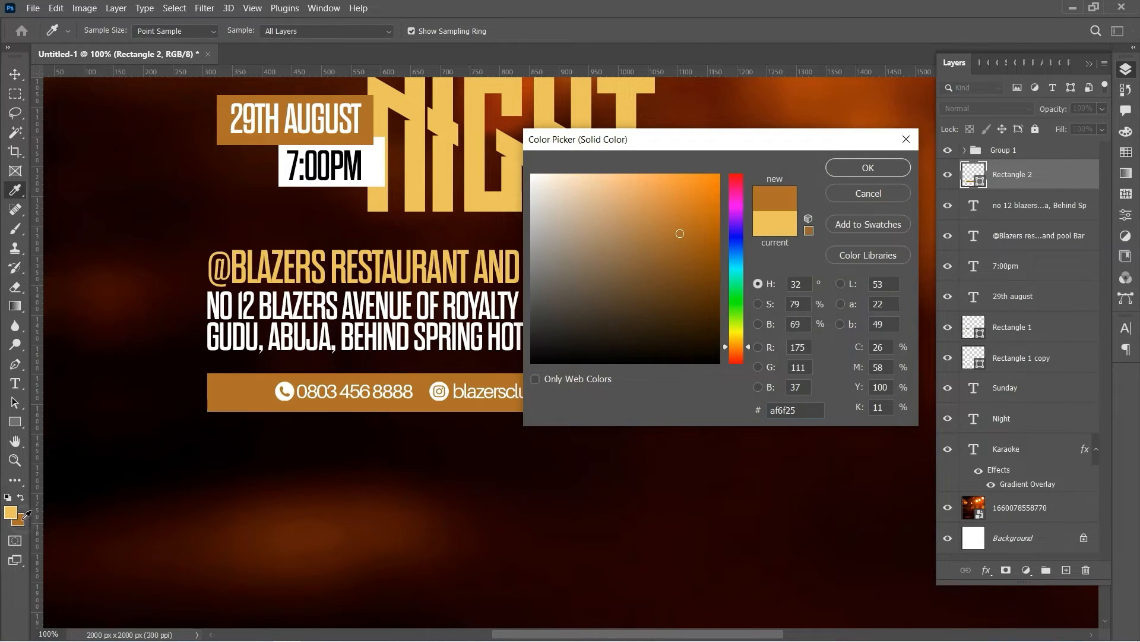
pyautogui.click(869, 168)
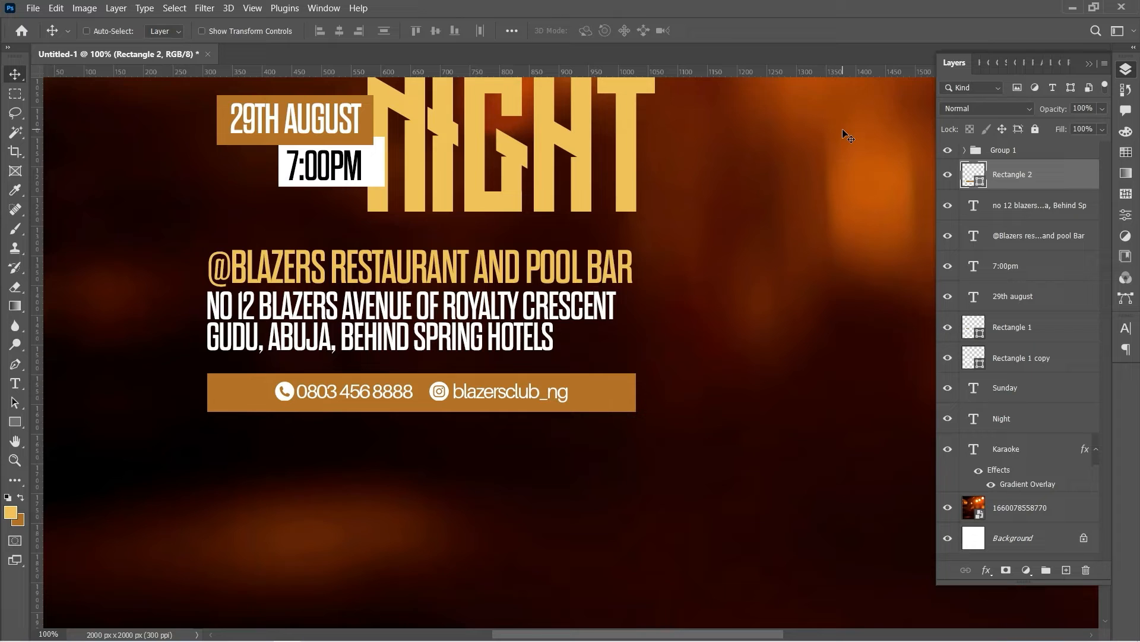
pyautogui.click(1025, 152)
pyautogui.hotkey('ctrl', 't')
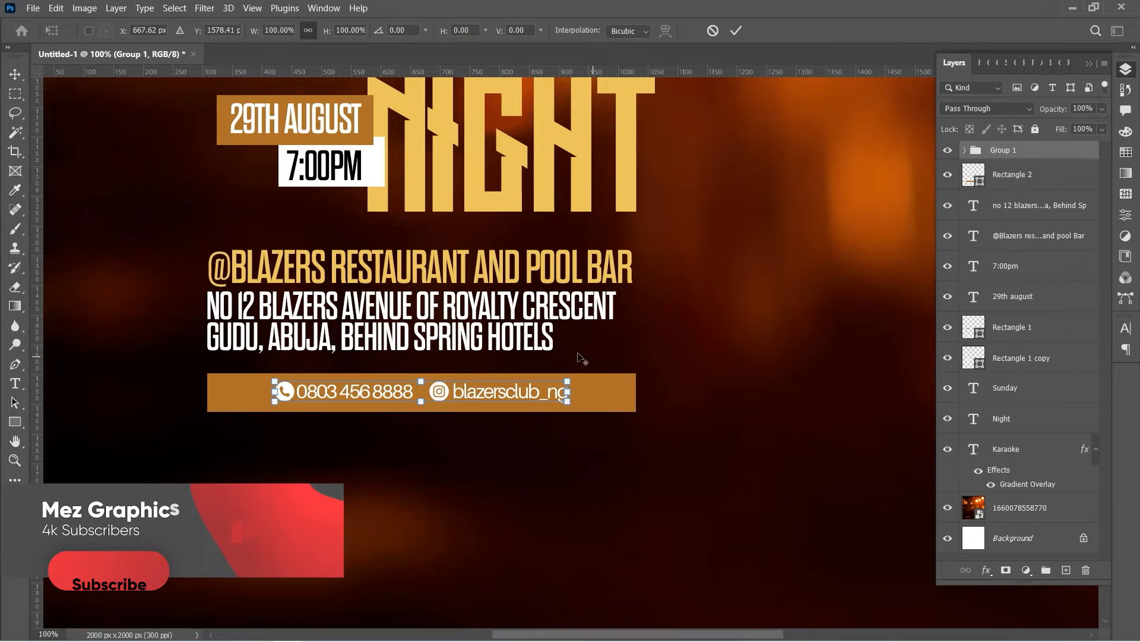
# Scale the contact row up to about 106%
pyautogui.press('F7')
pyautogui.moveTo(574, 379); pyautogui.dragTo(583, 378)
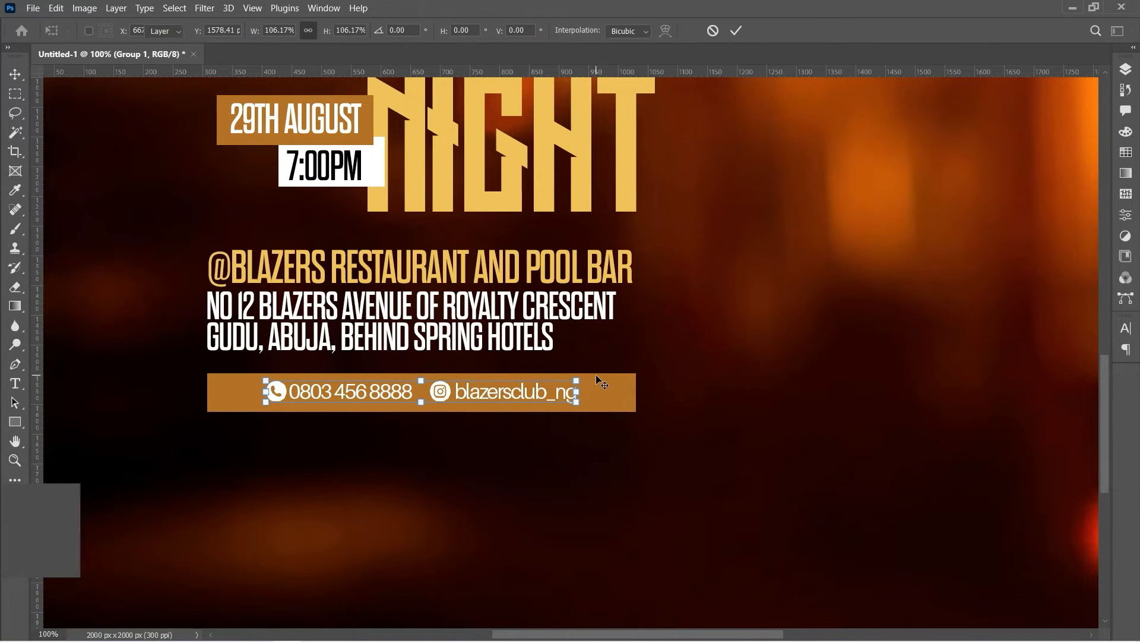
pyautogui.press('Return')
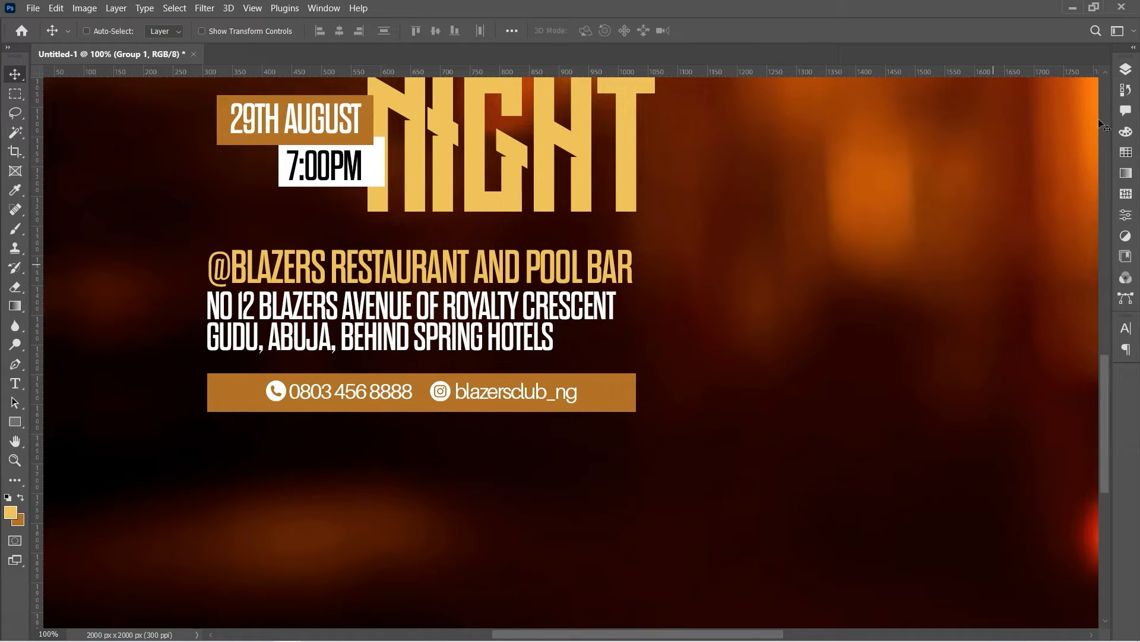
# Group the contact row with Rectangle 2 and name the group 'Contact details'
pyautogui.click(1127, 70)
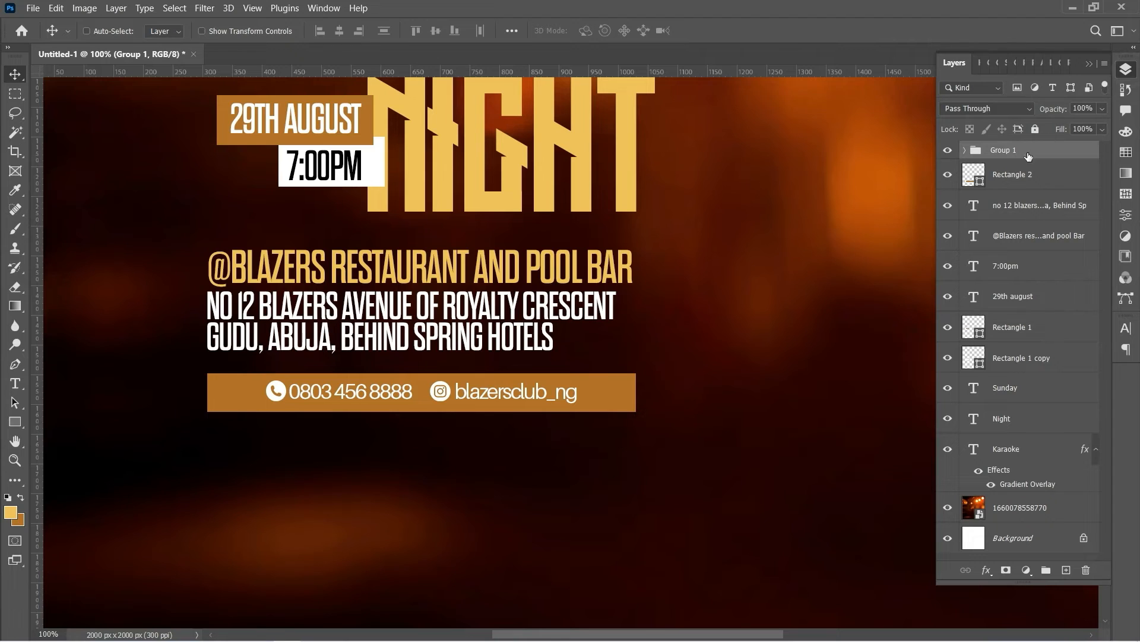
pyautogui.keyDown('ctrl'); pyautogui.click(1017, 184); pyautogui.keyUp('ctrl')
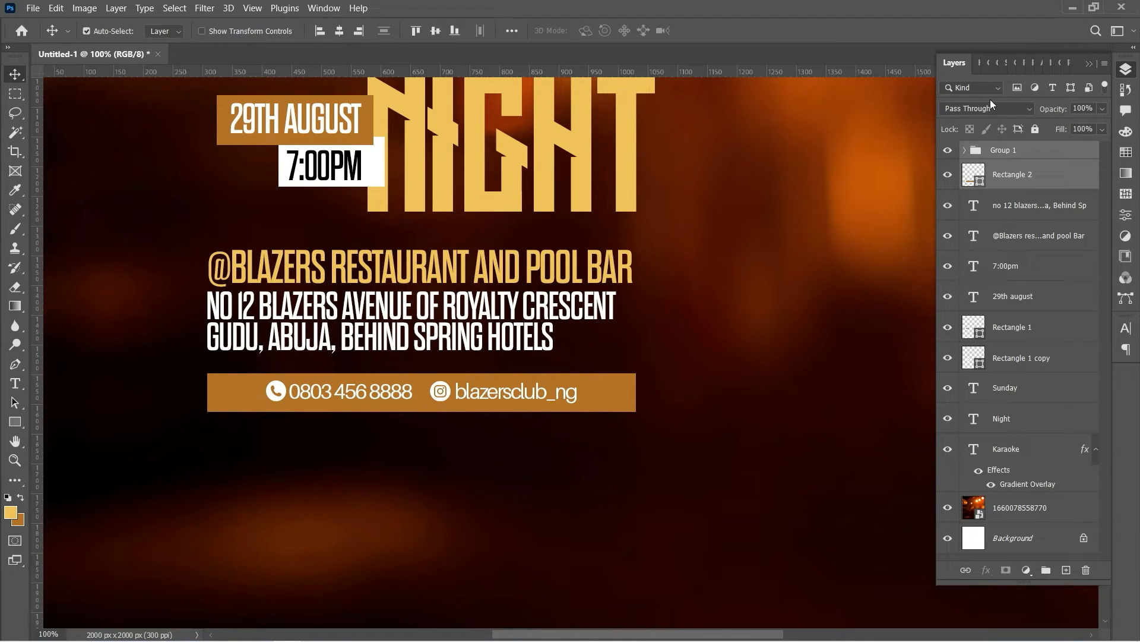
pyautogui.hotkey('ctrl', 'g')
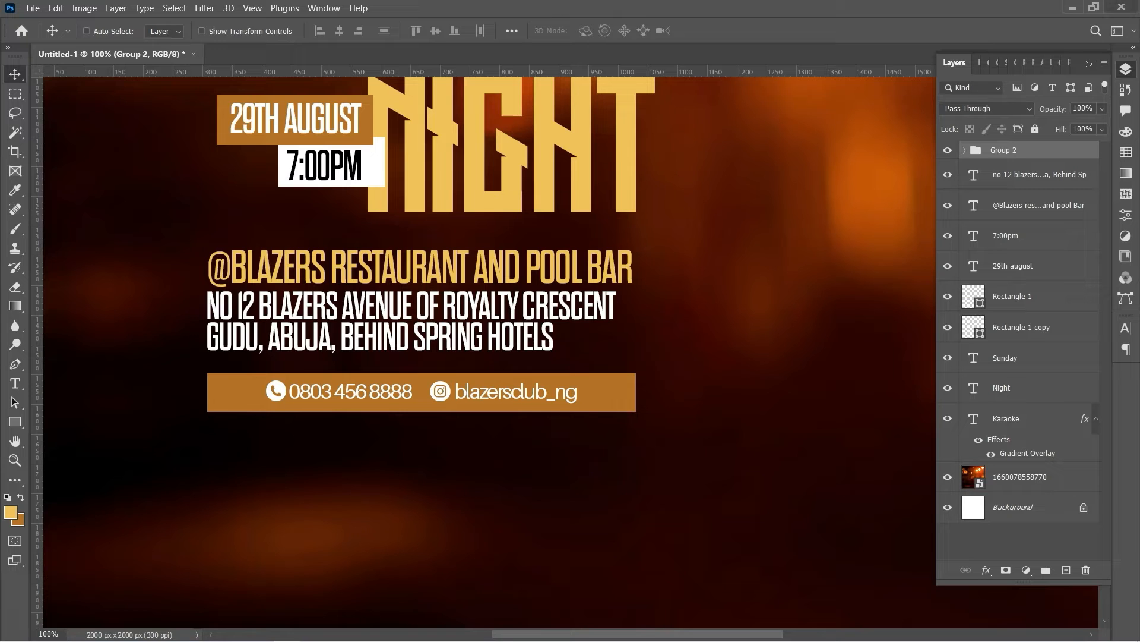
pyautogui.doubleClick(1016, 150)
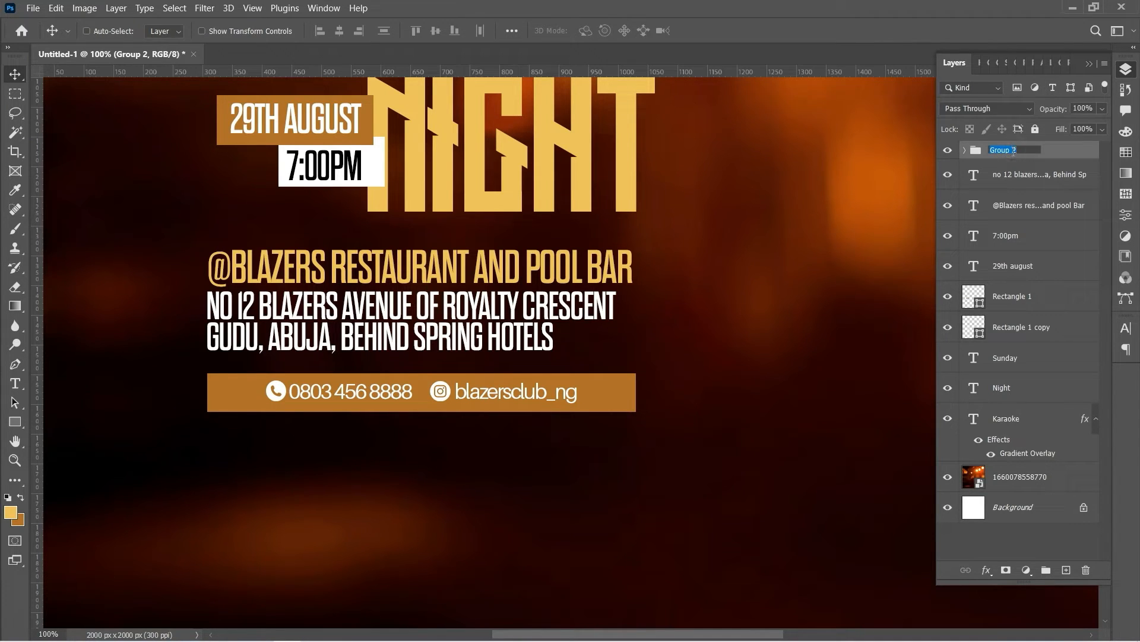
pyautogui.write('C')
pyautogui.write('ontact details')
pyautogui.press('Return')
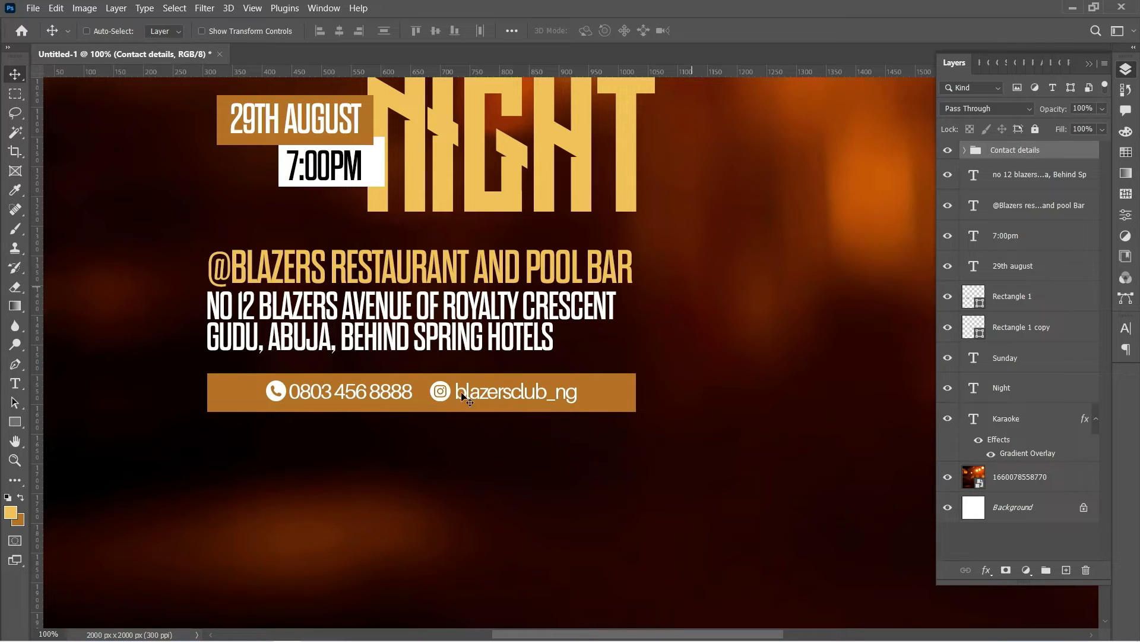
# Group the two address text layers into a group named 'adress'
pyautogui.click(16, 460)
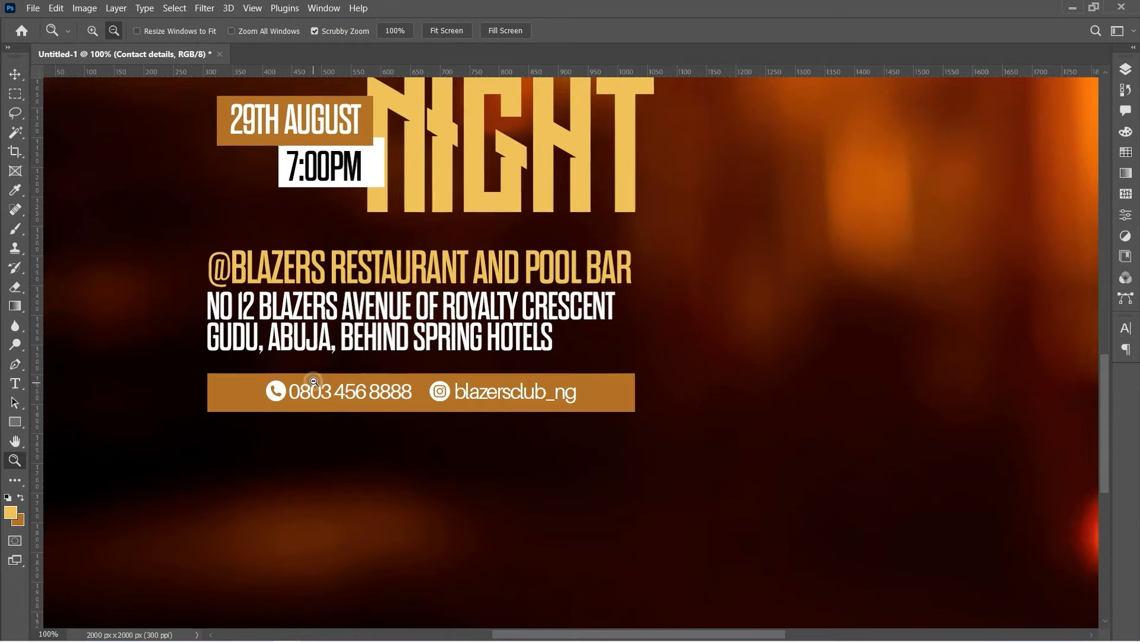
pyautogui.keyDown('alt'); pyautogui.click(357, 357); pyautogui.keyUp('alt')
pyautogui.keyDown('alt'); pyautogui.click(357, 357); pyautogui.keyUp('alt')
pyautogui.keyDown('alt'); pyautogui.click(383, 343); pyautogui.keyUp('alt')
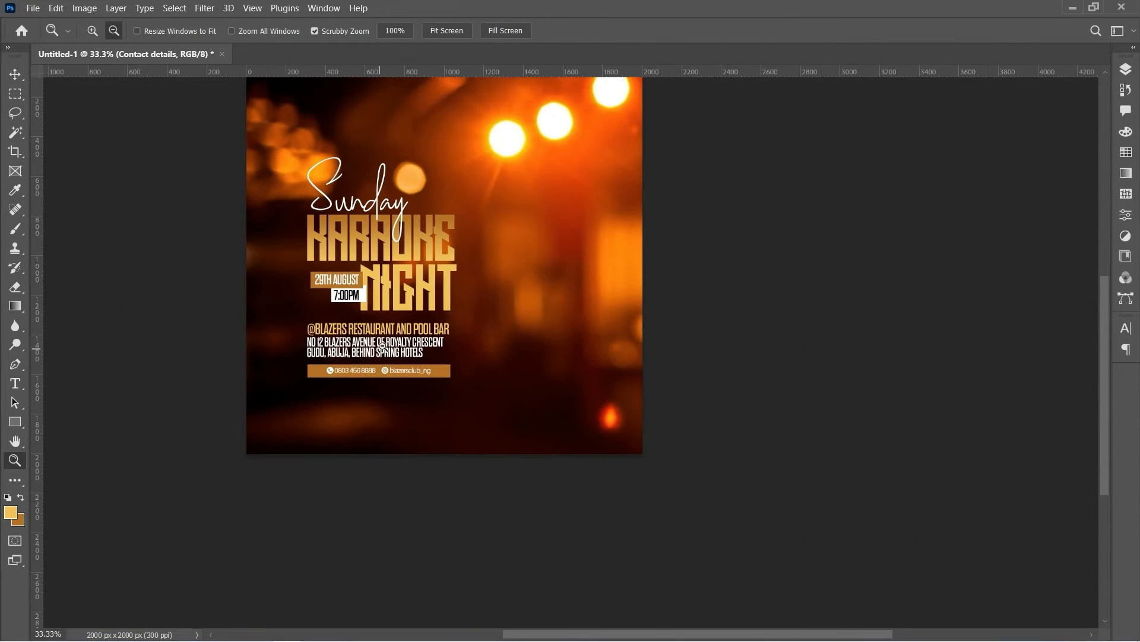
pyautogui.keyDown('alt'); pyautogui.click(400, 342); pyautogui.keyUp('alt')
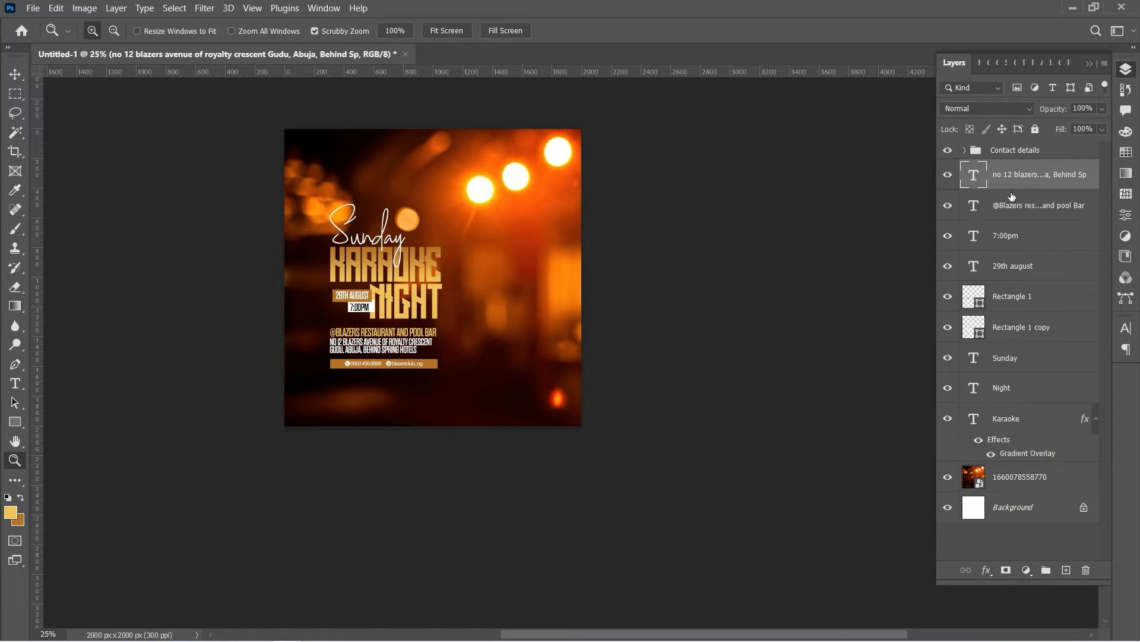
pyautogui.keyDown('shift'); pyautogui.click(1016, 207); pyautogui.keyUp('shift')
pyautogui.hotkey('ctrl', 'g')
pyautogui.doubleClick(1009, 170)
pyautogui.write('adress')
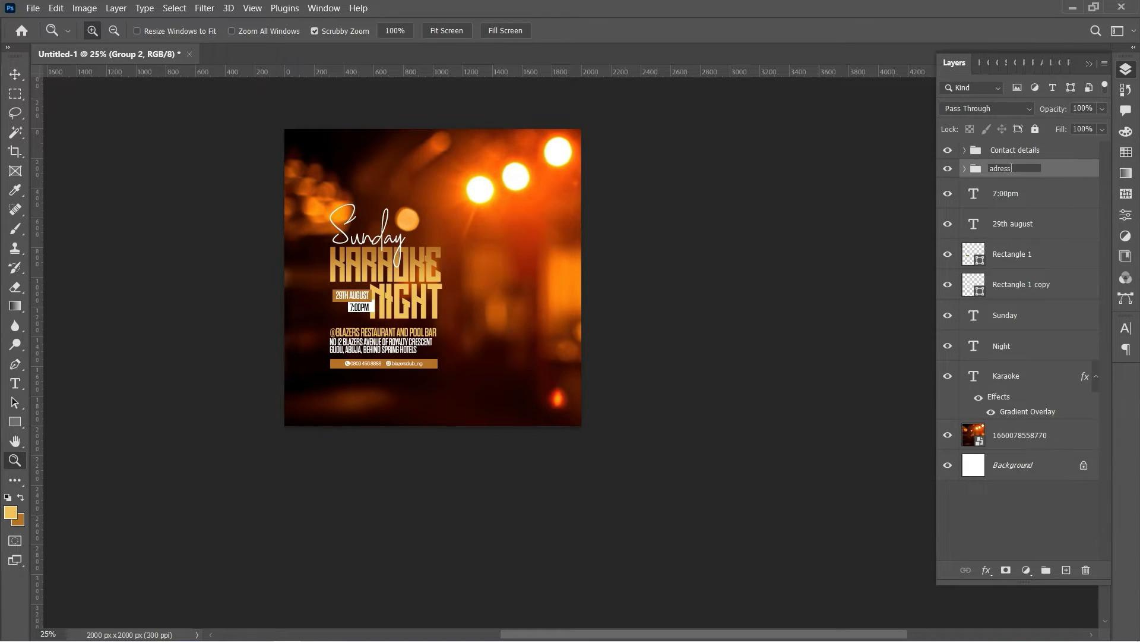
pyautogui.press('Return')
pyautogui.click(1017, 196)
# Group the 7:00pm through Rectangle 1 copy layers as 'date and time'
pyautogui.keyDown('shift'); pyautogui.click(1025, 230); pyautogui.keyUp('shift')
pyautogui.keyDown('shift'); pyautogui.click(1020, 279); pyautogui.keyUp('shift')
pyautogui.hotkey('ctrl', 'g')
pyautogui.doubleClick(1010, 188)
pyautogui.write('date and time')
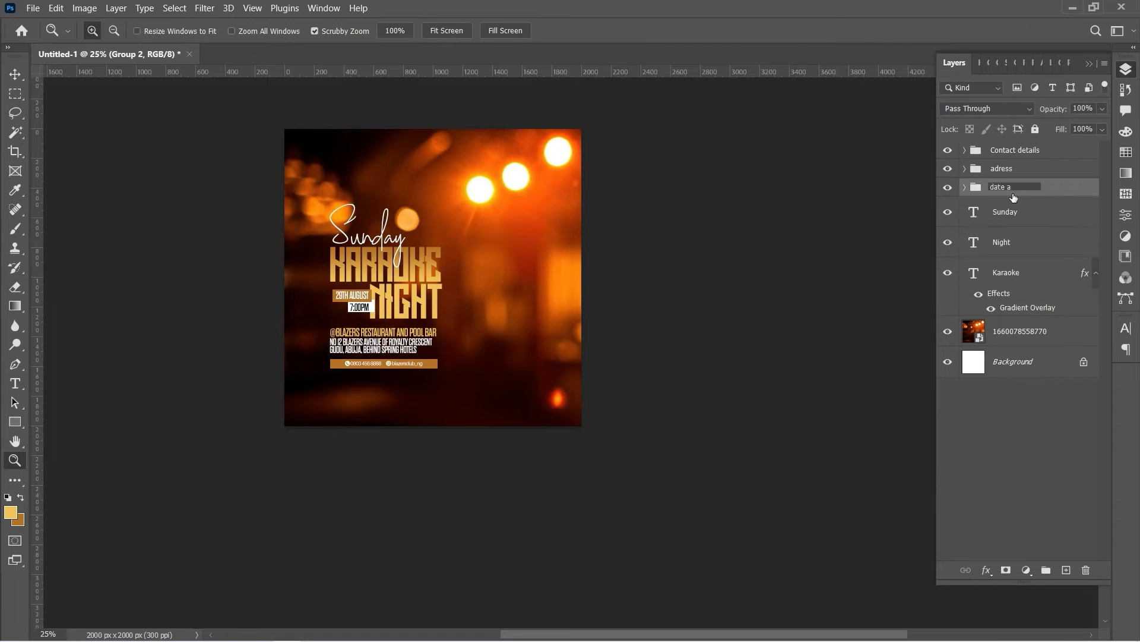
pyautogui.press('Return')
# Group the Sunday, Night and Karaoke layers into a group named 'Event'
pyautogui.click(1009, 213)
pyautogui.keyDown('shift'); pyautogui.click(1010, 267); pyautogui.keyUp('shift')
pyautogui.hotkey('ctrl', 'g')
pyautogui.doubleClick(1002, 206)
pyautogui.write('Event')
pyautogui.press('Return')
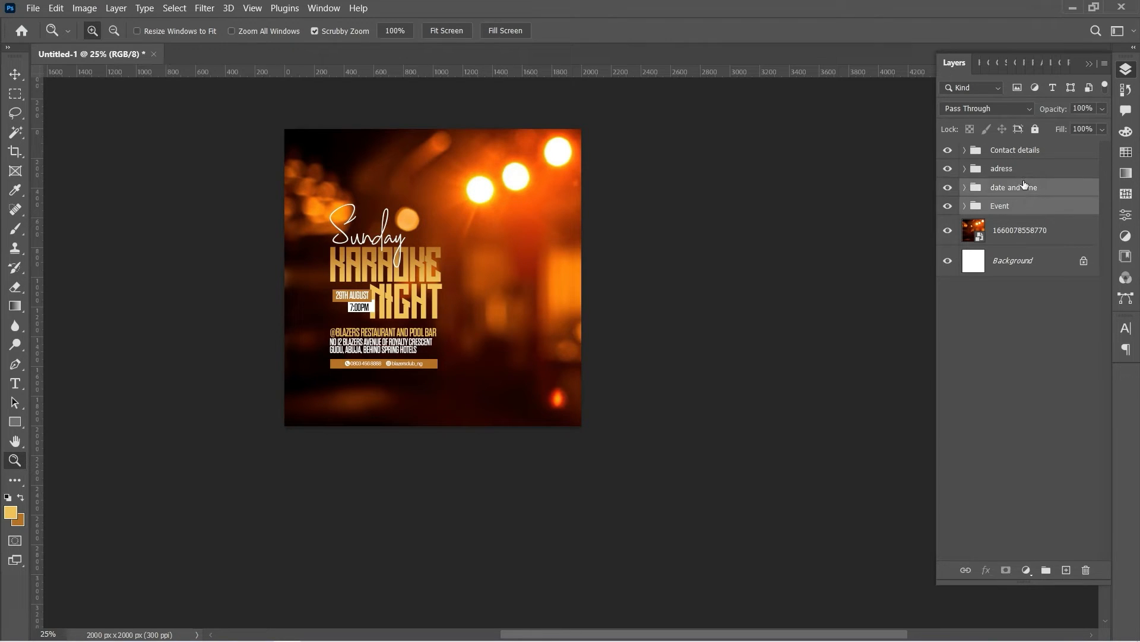
# Select the Event, date and time, adress and Contact details groups together
pyautogui.keyDown('ctrl'); pyautogui.click(1025, 190); pyautogui.keyUp('ctrl')
pyautogui.keyDown('ctrl'); pyautogui.click(1025, 170); pyautogui.keyUp('ctrl')
pyautogui.keyDown('ctrl'); pyautogui.click(1028, 155); pyautogui.keyUp('ctrl')
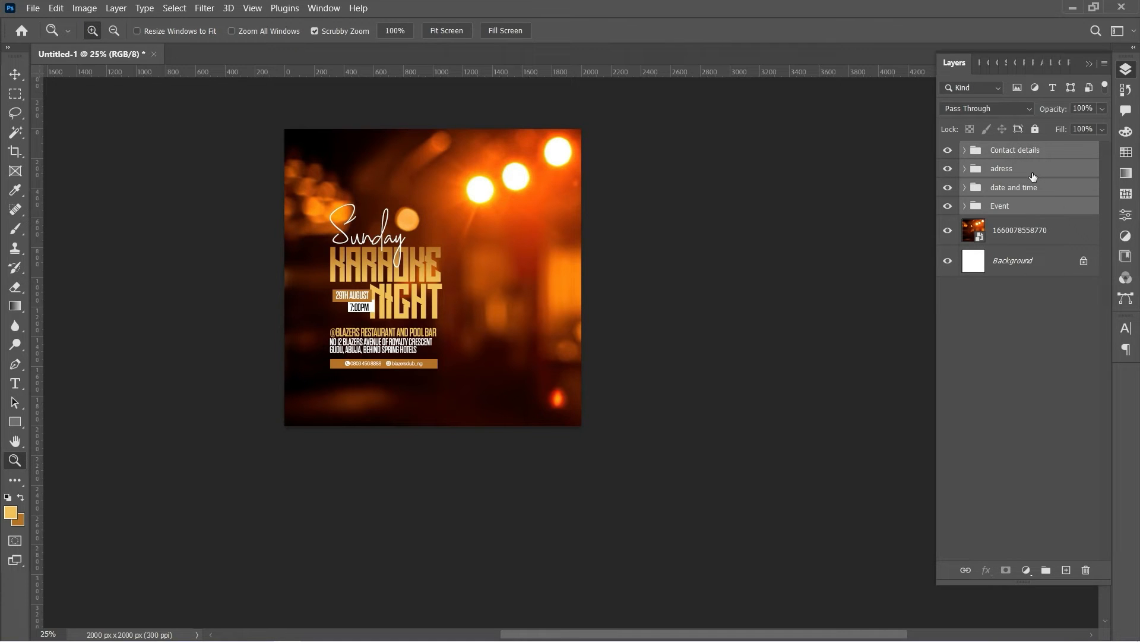
# Convert the four groups into a Contact details smart object and open its contents
pyautogui.rightClick(1034, 176)
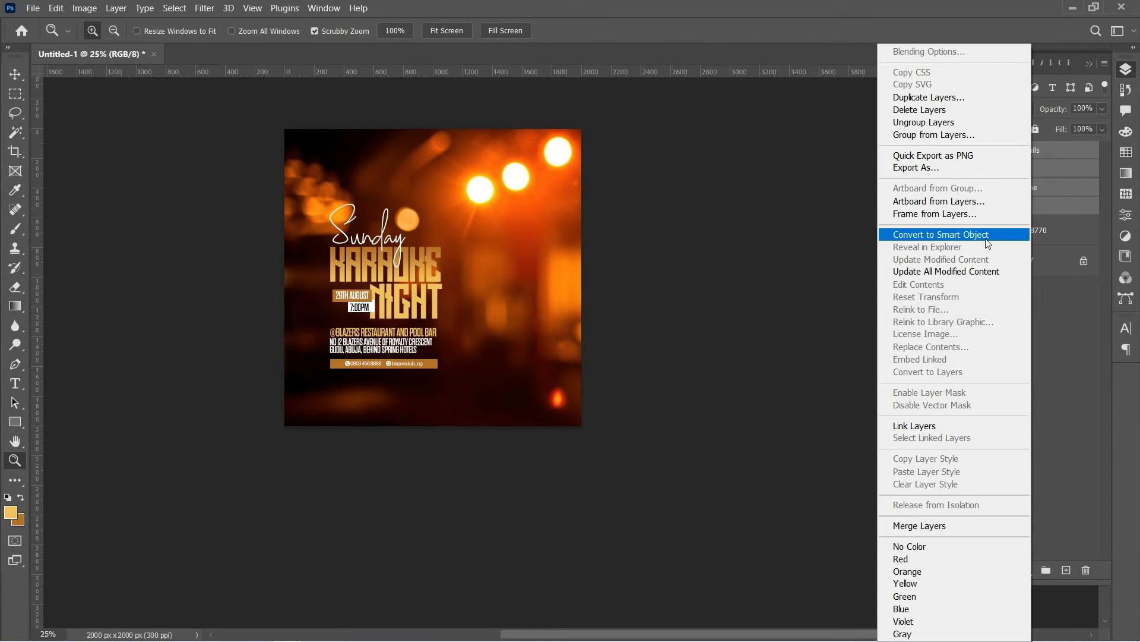
pyautogui.click(986, 240)
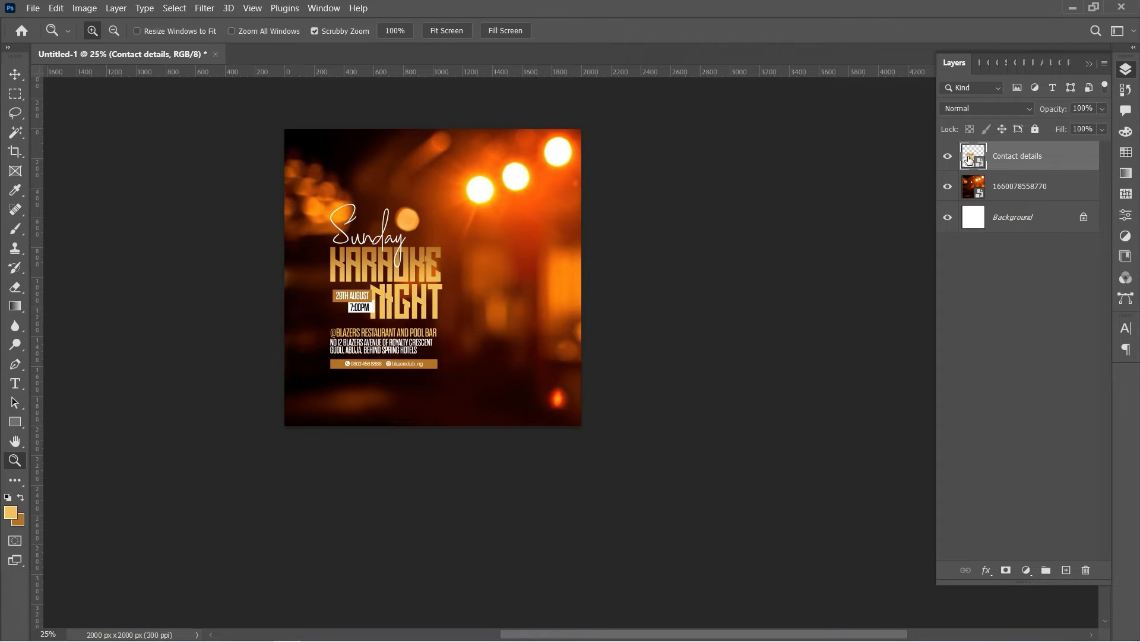
pyautogui.doubleClick(967, 156)
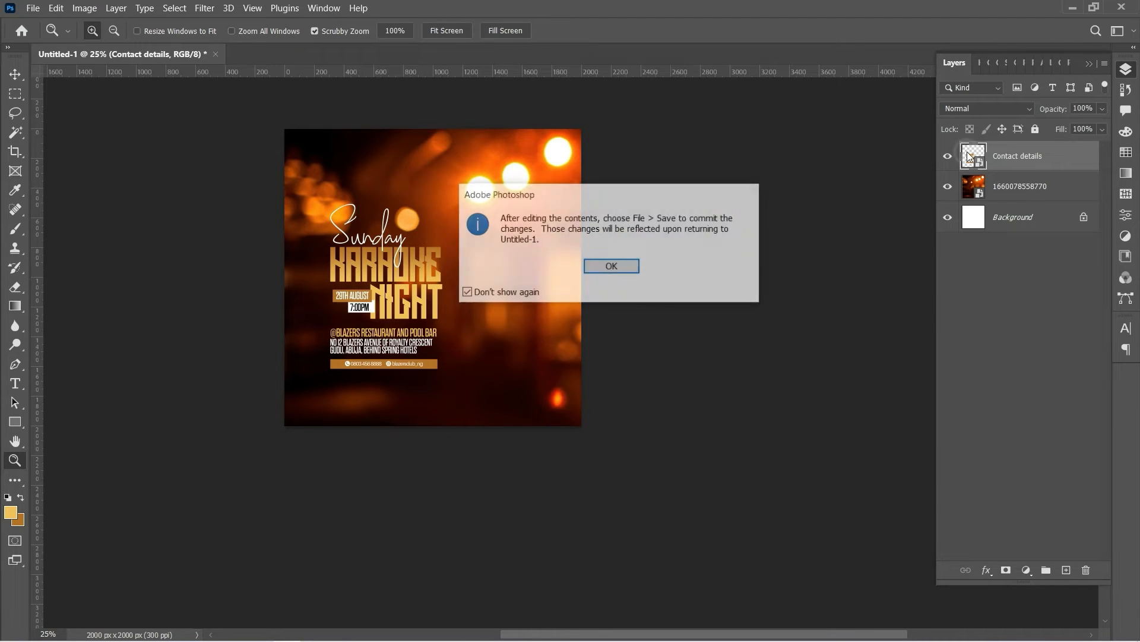
pyautogui.click(618, 266)
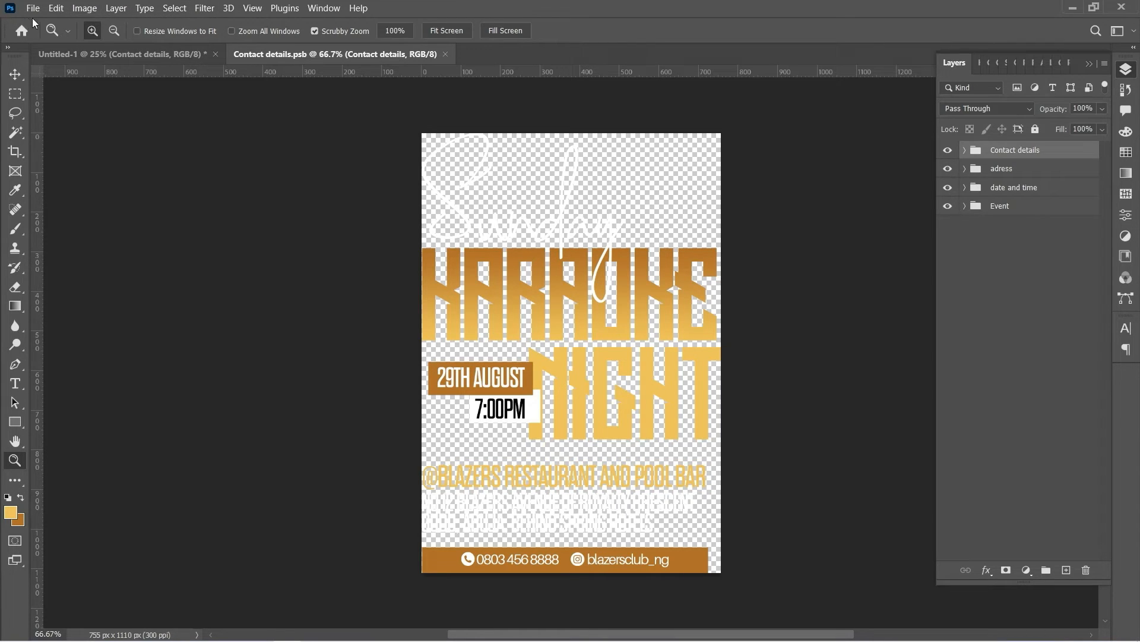
# Enlarge the smart object's canvas to 8000 × 8000 px and fit it in view
pyautogui.click(89, 13)
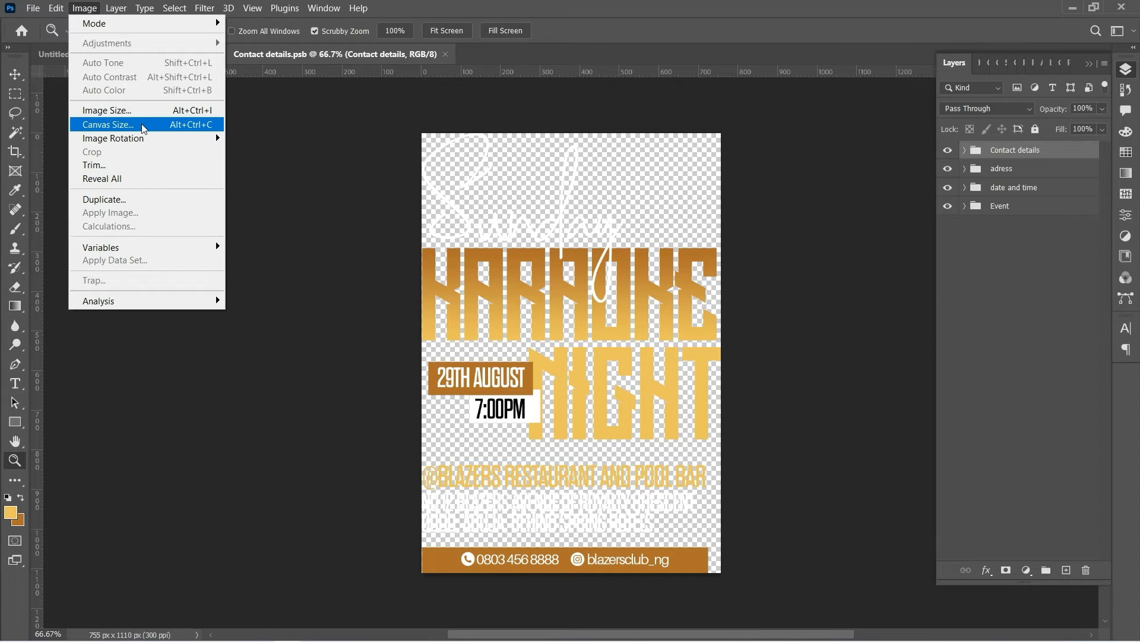
pyautogui.click(143, 125)
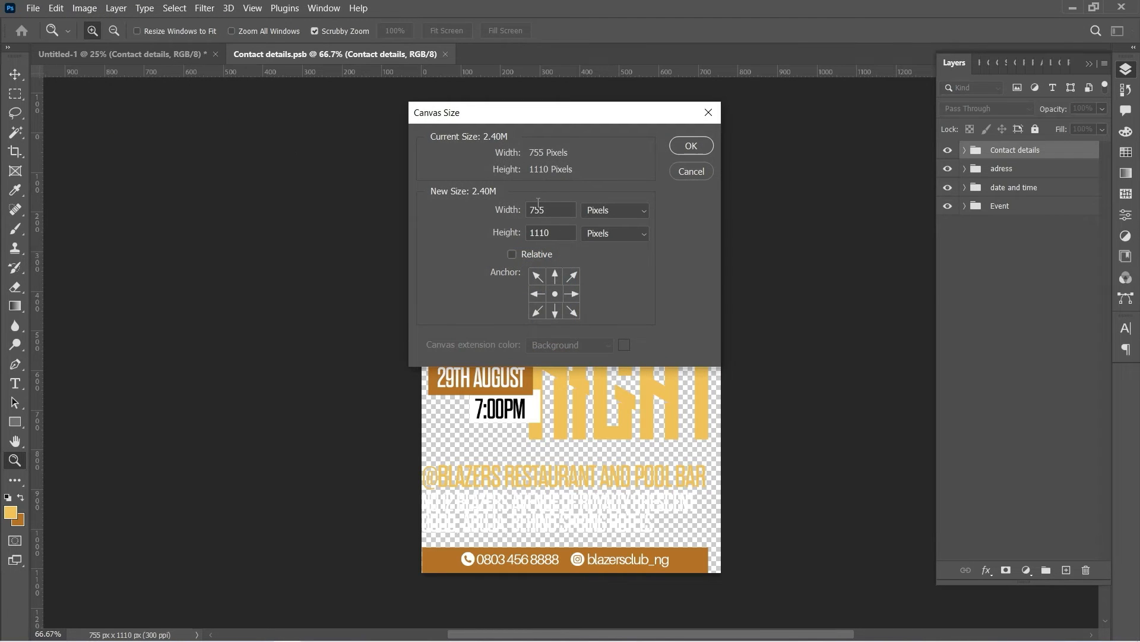
pyautogui.doubleClick(554, 209)
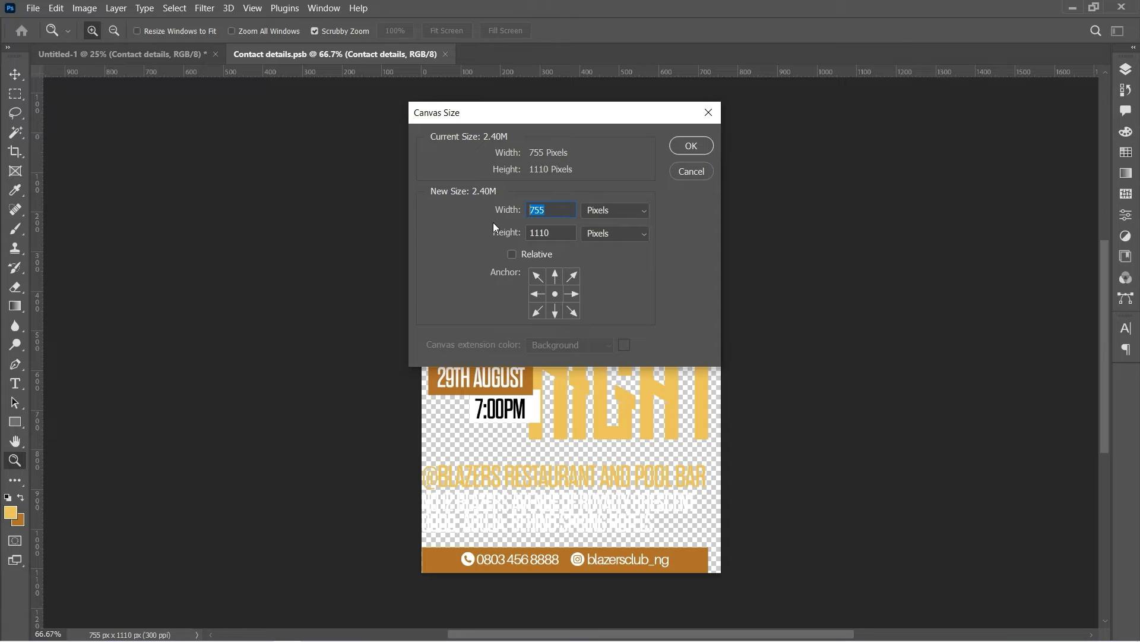
pyautogui.write('8000')
pyautogui.moveTo(547, 245); pyautogui.dragTo(476, 248)
pyautogui.write('8000')
pyautogui.click(684, 145)
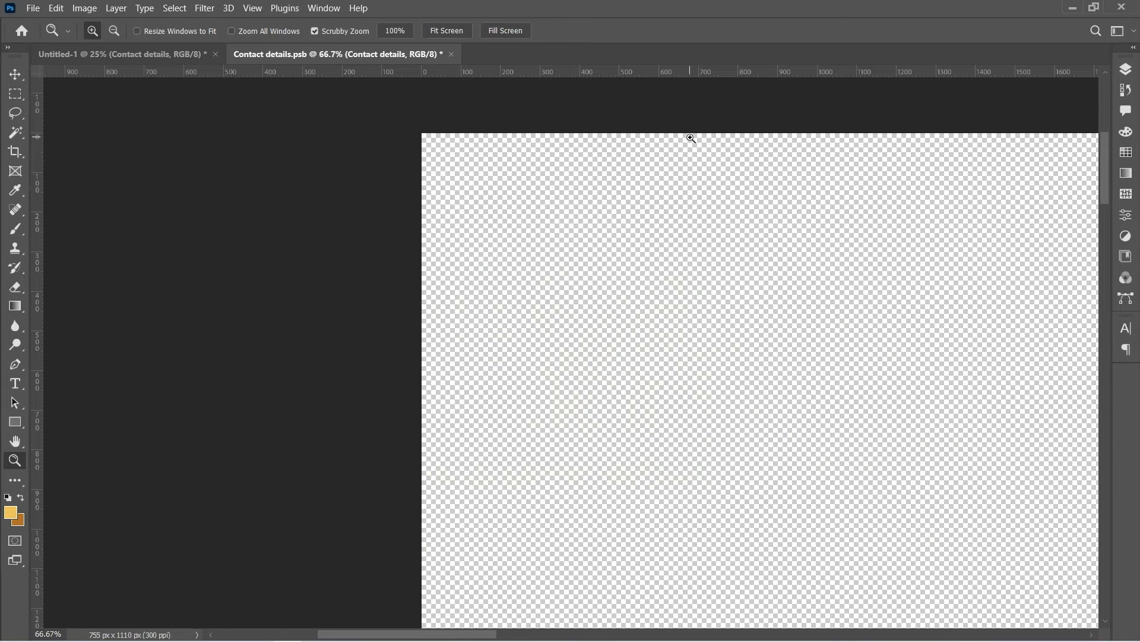
pyautogui.scroll(-5, 766, 206)
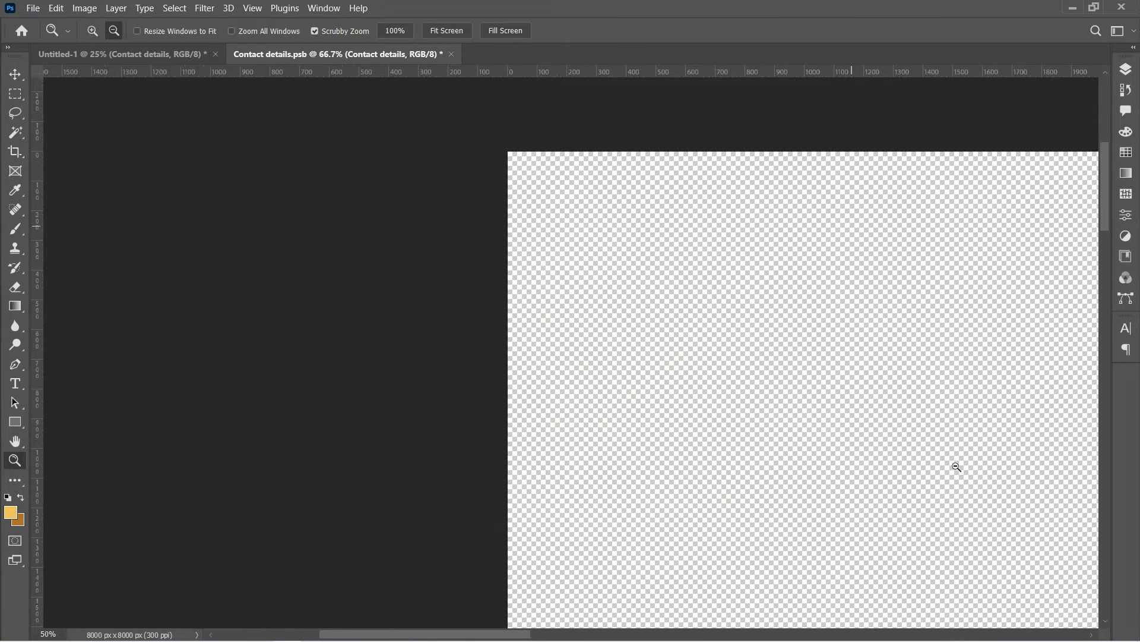
pyautogui.click(437, 33)
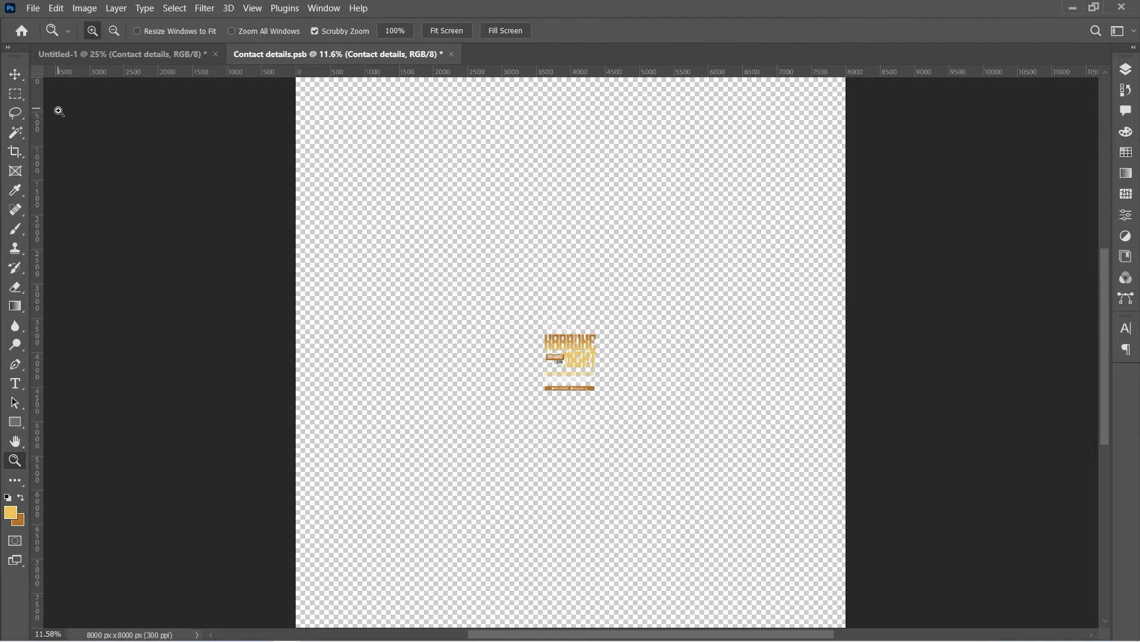
# Save the Contact details.psb contents and return to the Untitled-1 poster
pyautogui.click(33, 9)
pyautogui.click(65, 172)
pyautogui.click(127, 54)
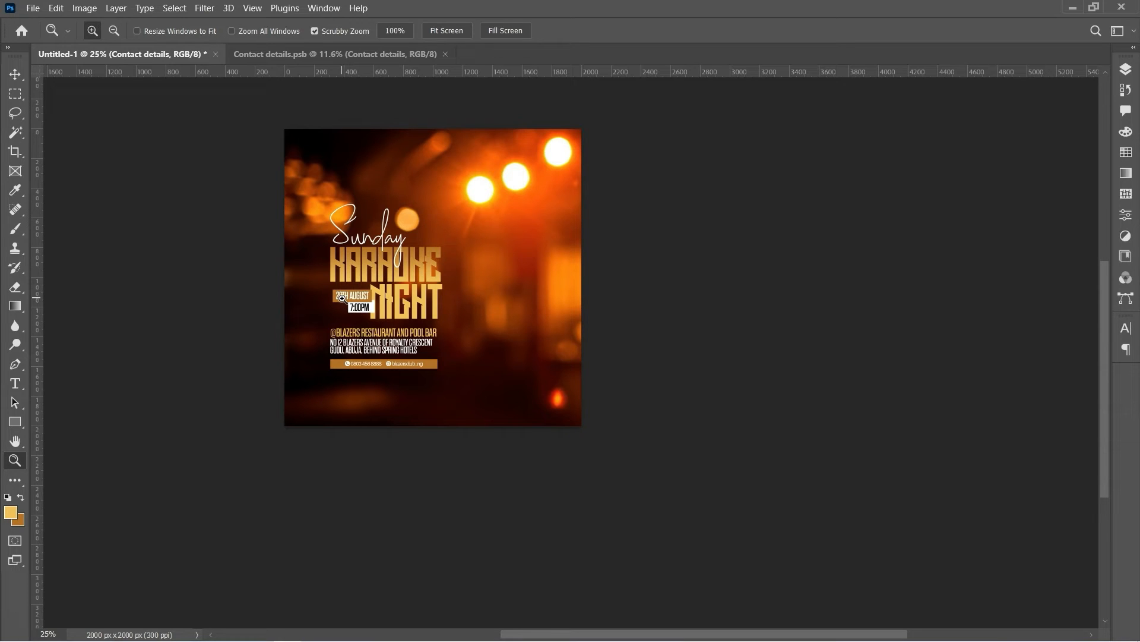
# Warp the Contact details text block with a Wave style at bend 10
pyautogui.hotkey('ctrl', 't')
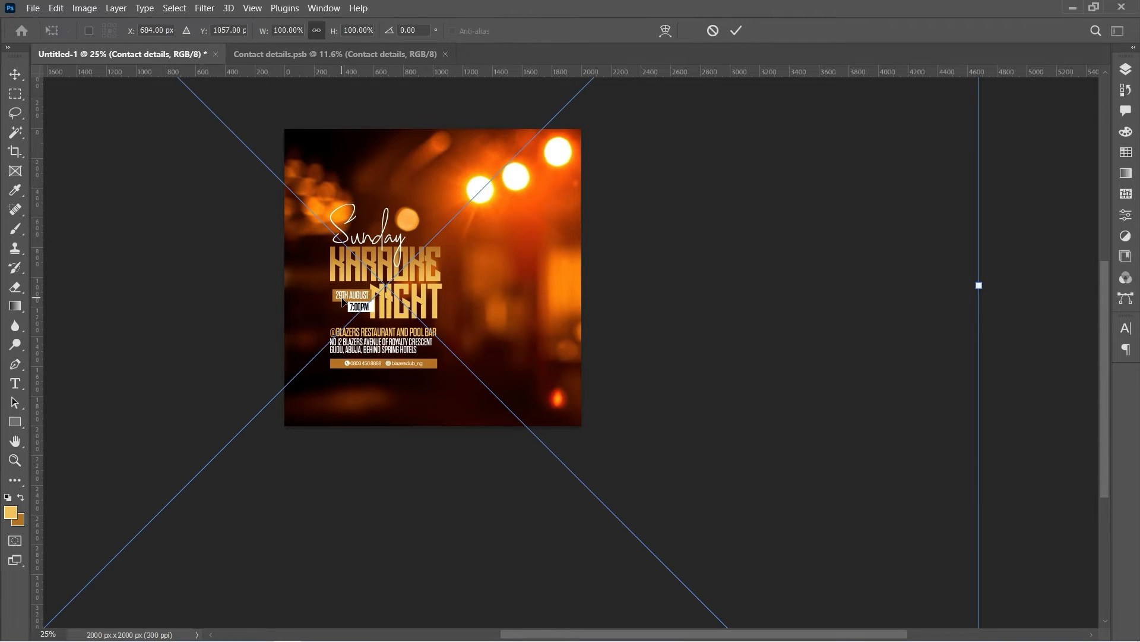
pyautogui.click(665, 31)
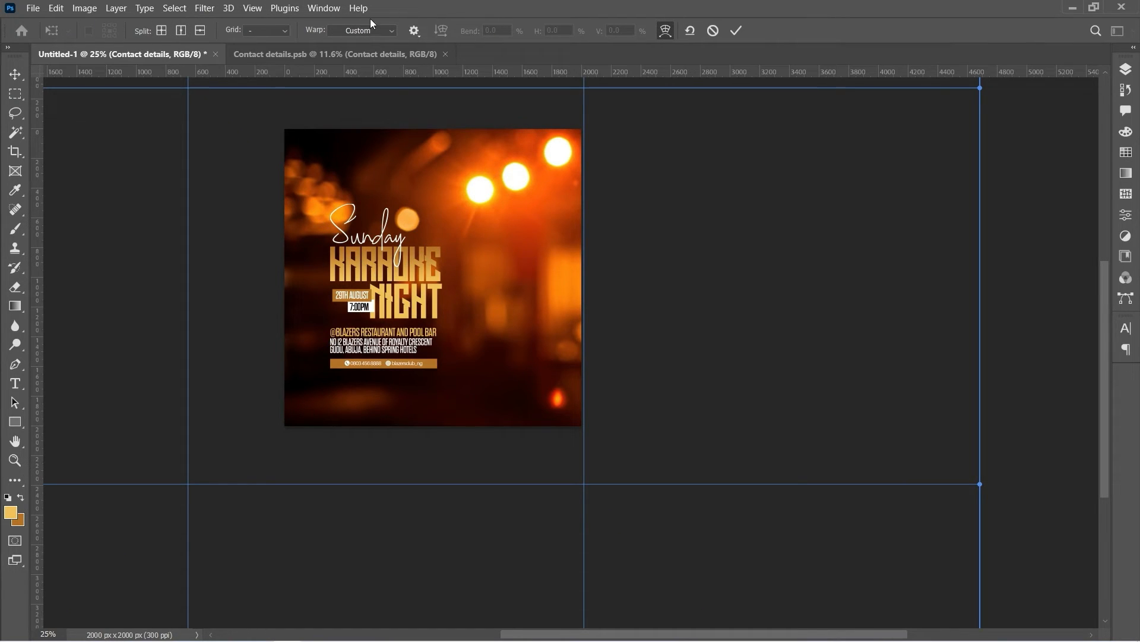
pyautogui.click(374, 33)
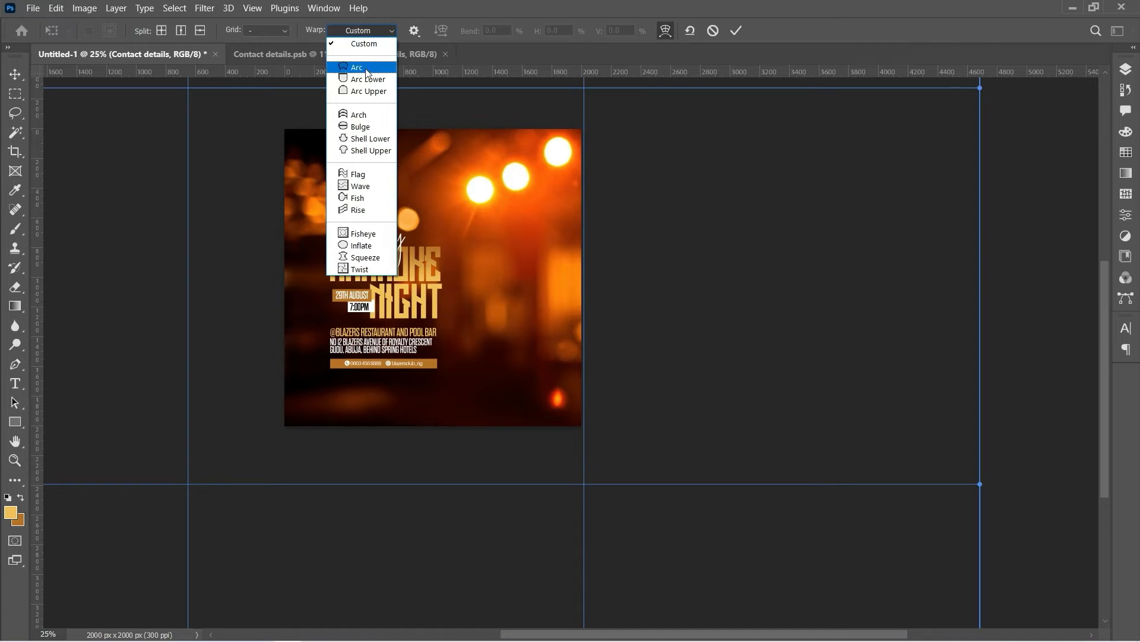
pyautogui.click(356, 187)
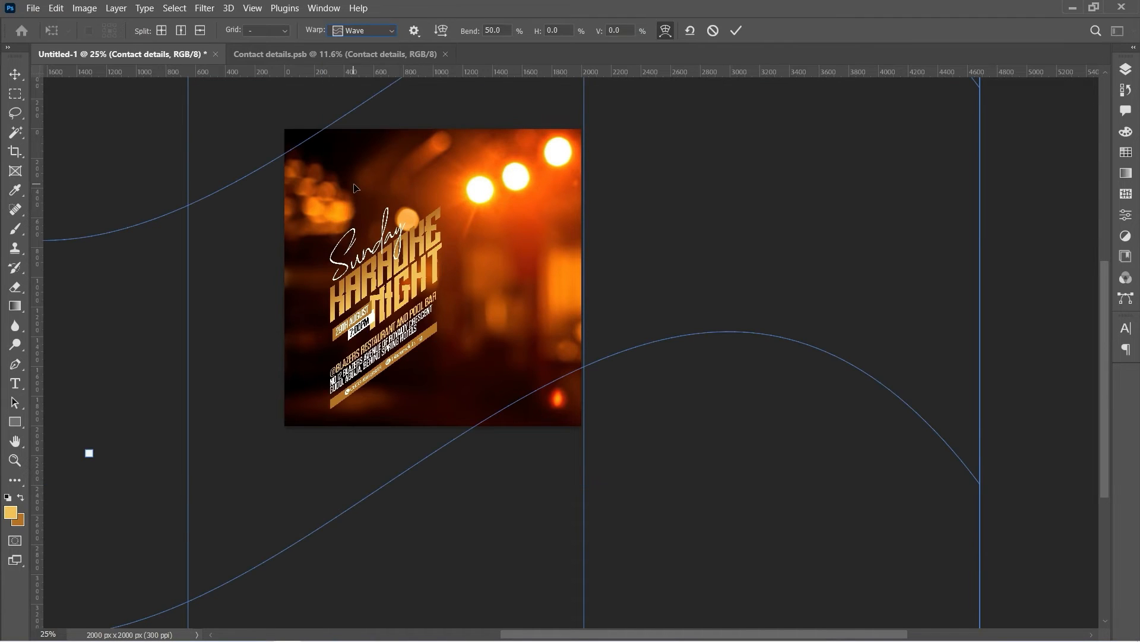
pyautogui.doubleClick(503, 30)
pyautogui.write('10')
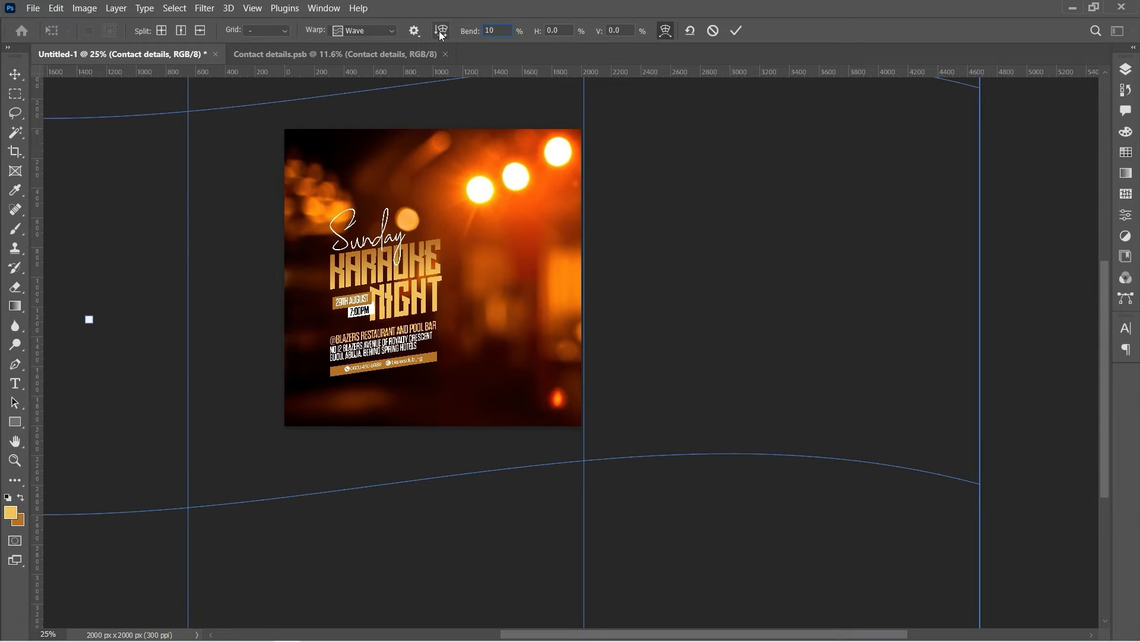
pyautogui.press('Return')
pyautogui.press('Return')
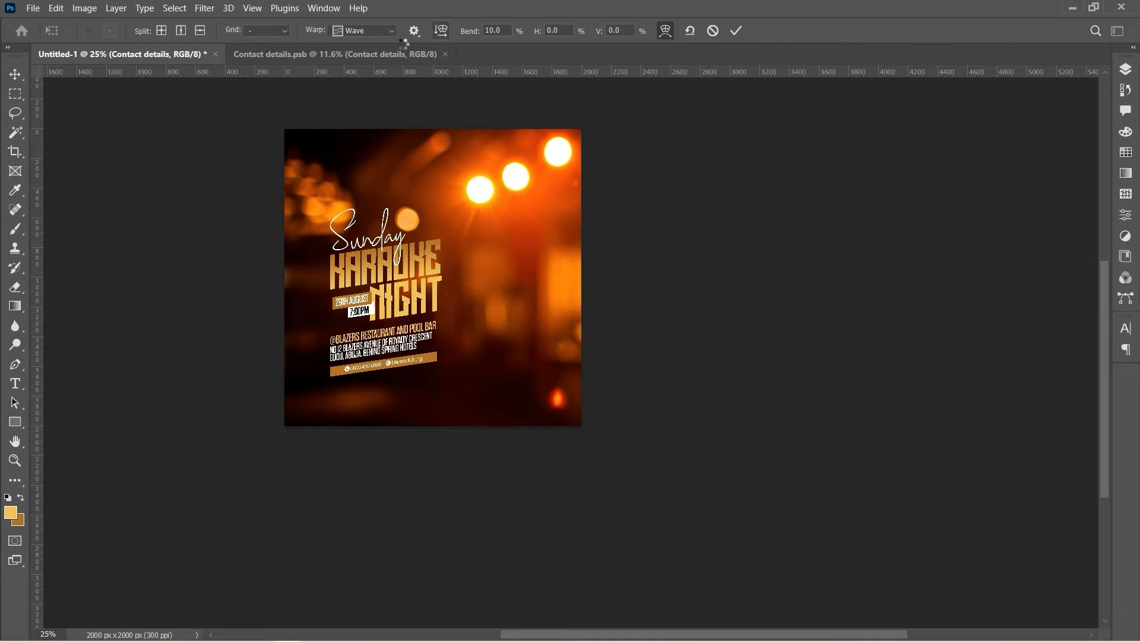
pyautogui.press('z')
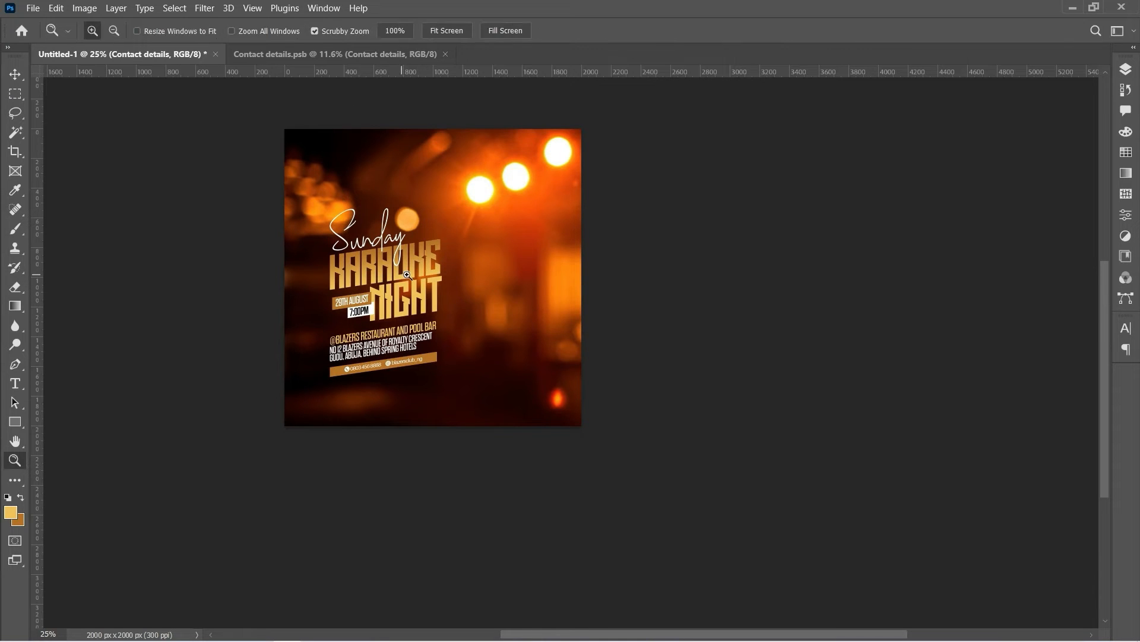
# Centre the text block vertically and horizontally on the canvas
pyautogui.click(15, 75)
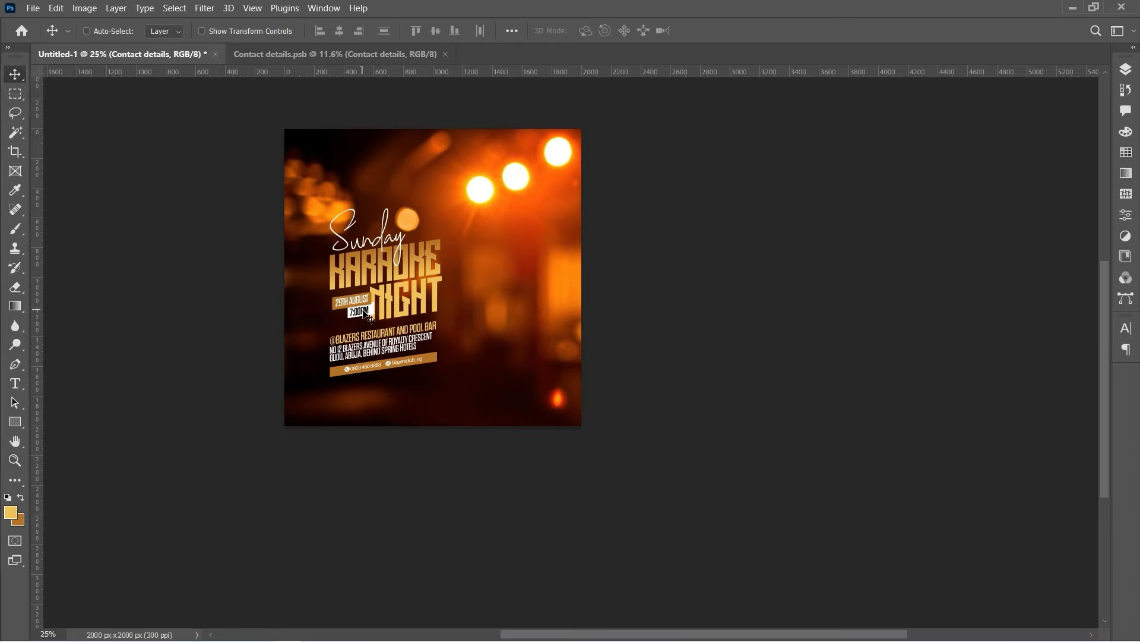
pyautogui.hotkey('ctrl', 'a')
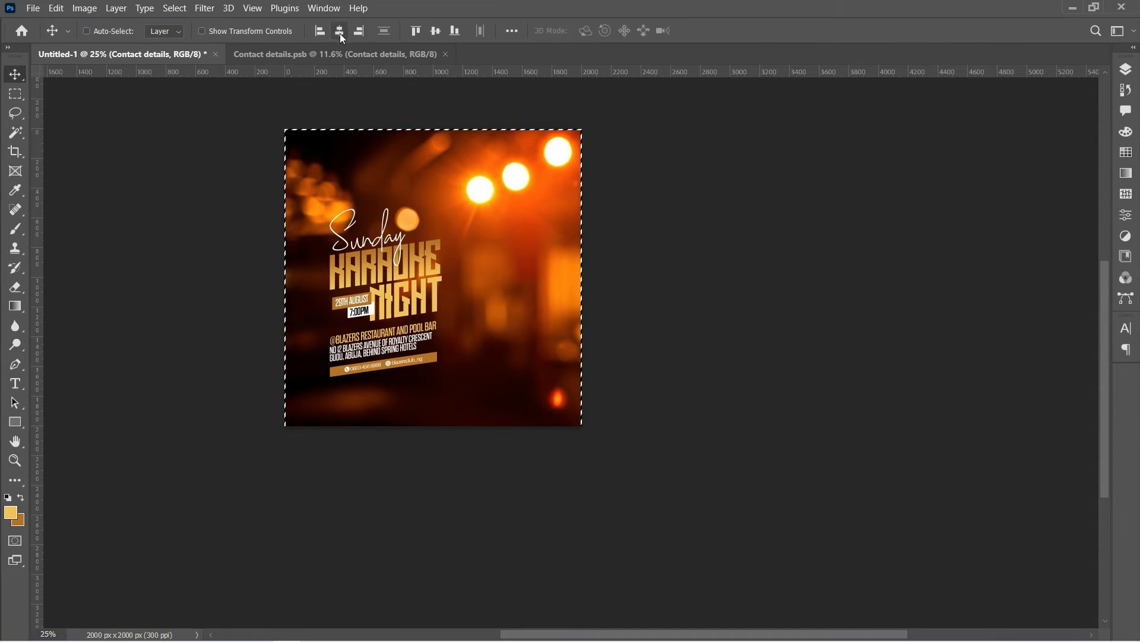
pyautogui.click(436, 32)
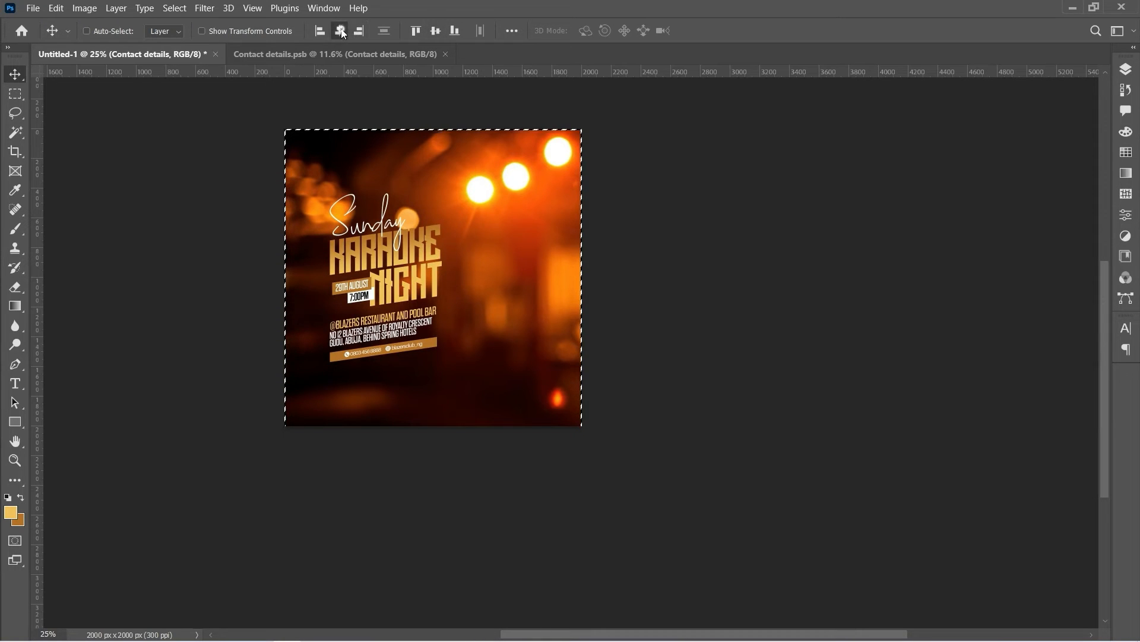
pyautogui.click(339, 31)
pyautogui.hotkey('ctrl', 'd')
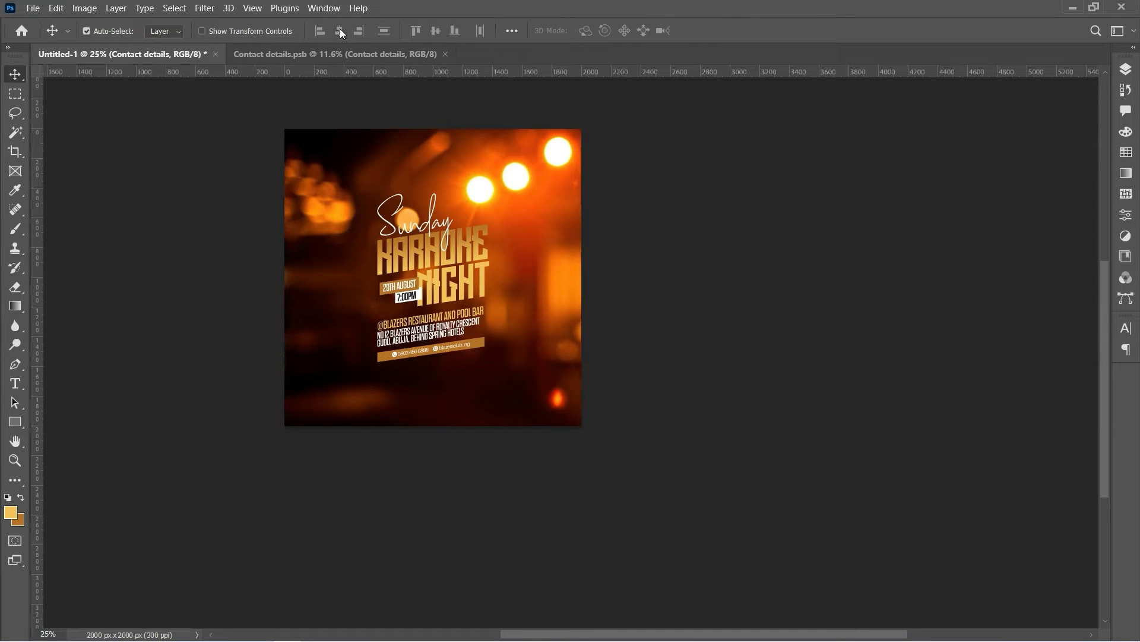
# Nudge the text block a little left of centre and commit the position
pyautogui.hotkey('ctrl', 't')
pyautogui.hotkey('shift', 'Left')
pyautogui.hotkey('shift', 'Left')
pyautogui.hotkey('shift', 'Left')
pyautogui.hotkey('shift', 'Left')
pyautogui.hotkey('shift', 'Left')
pyautogui.hotkey('shift', 'Left')
pyautogui.hotkey('shift', 'Left')
pyautogui.hotkey('shift', 'Left')
pyautogui.hotkey('shift', 'Left')
pyautogui.hotkey('shift', 'Left')
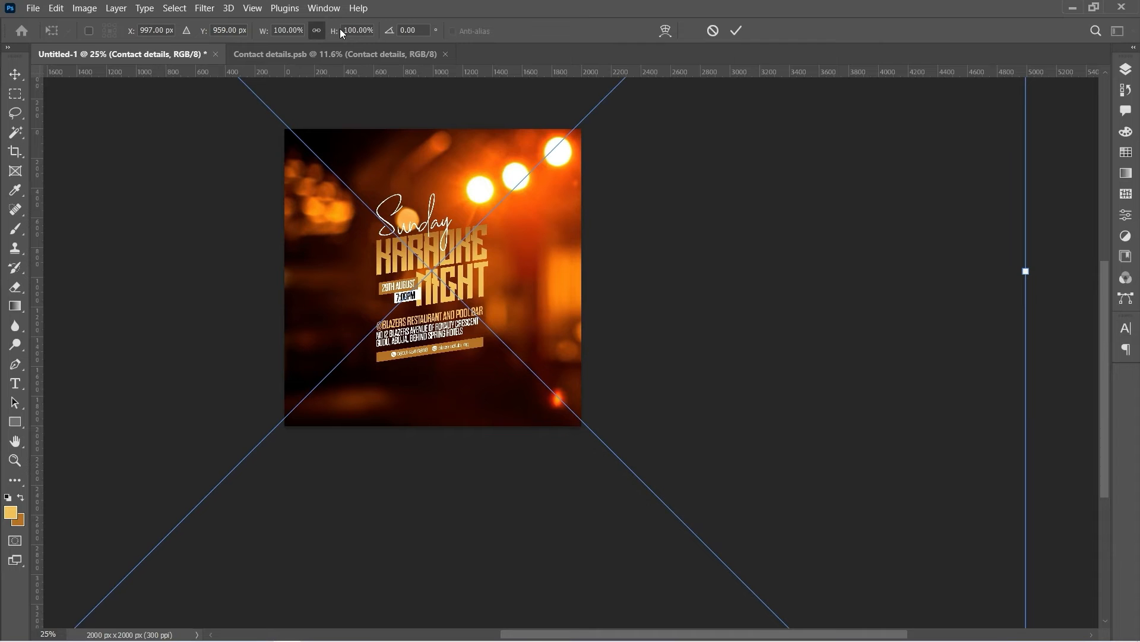
pyautogui.hotkey('shift', 'Left')
pyautogui.hotkey('shift', 'Left')
pyautogui.hotkey('shift', 'Left')
pyautogui.hotkey('shift', 'Left')
pyautogui.hotkey('shift', 'Left')
pyautogui.hotkey('shift', 'Left')
pyautogui.hotkey('shift', 'Left')
pyautogui.hotkey('shift', 'Left')
pyautogui.hotkey('shift', 'Left')
pyautogui.press('Left')
pyautogui.press('Left')
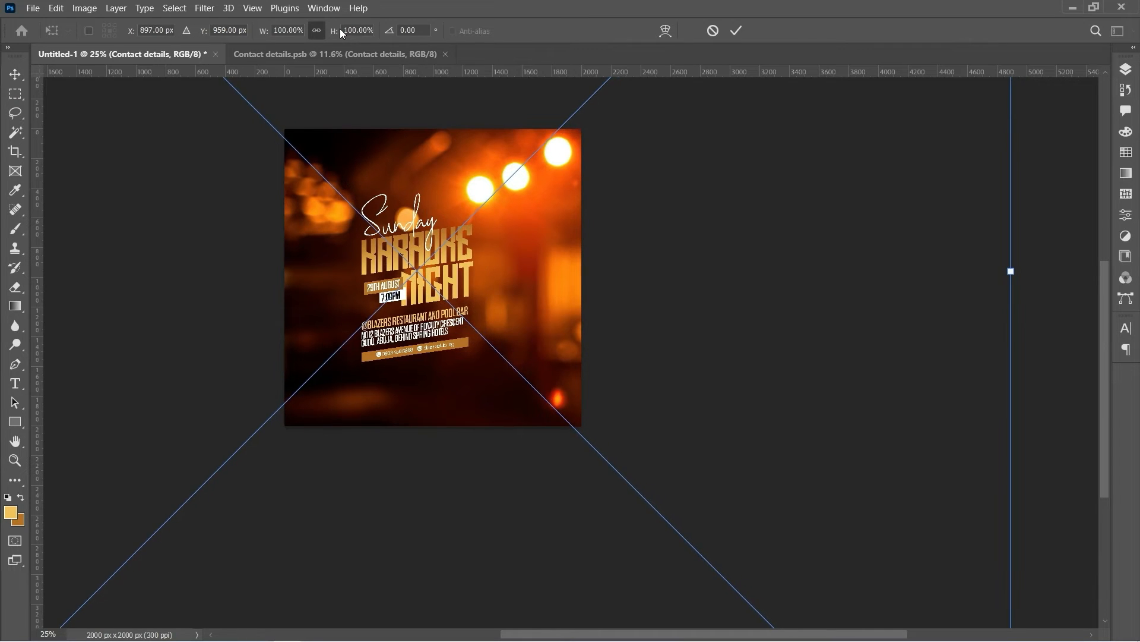
pyautogui.hotkey('shift', 'Left')
pyautogui.hotkey('shift', 'Left')
pyautogui.hotkey('shift', 'Left')
pyautogui.hotkey('shift', 'Left')
pyautogui.hotkey('shift', 'Left')
pyautogui.press('Left')
pyautogui.press('Left')
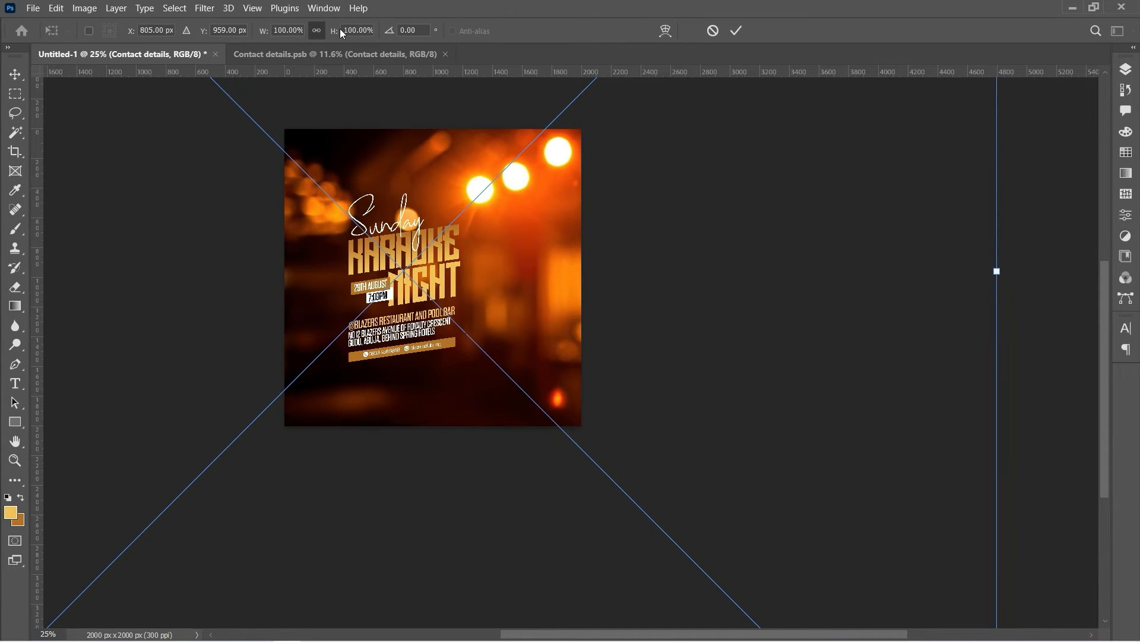
pyautogui.hotkey('shift', 'Left')
pyautogui.hotkey('shift', 'Left')
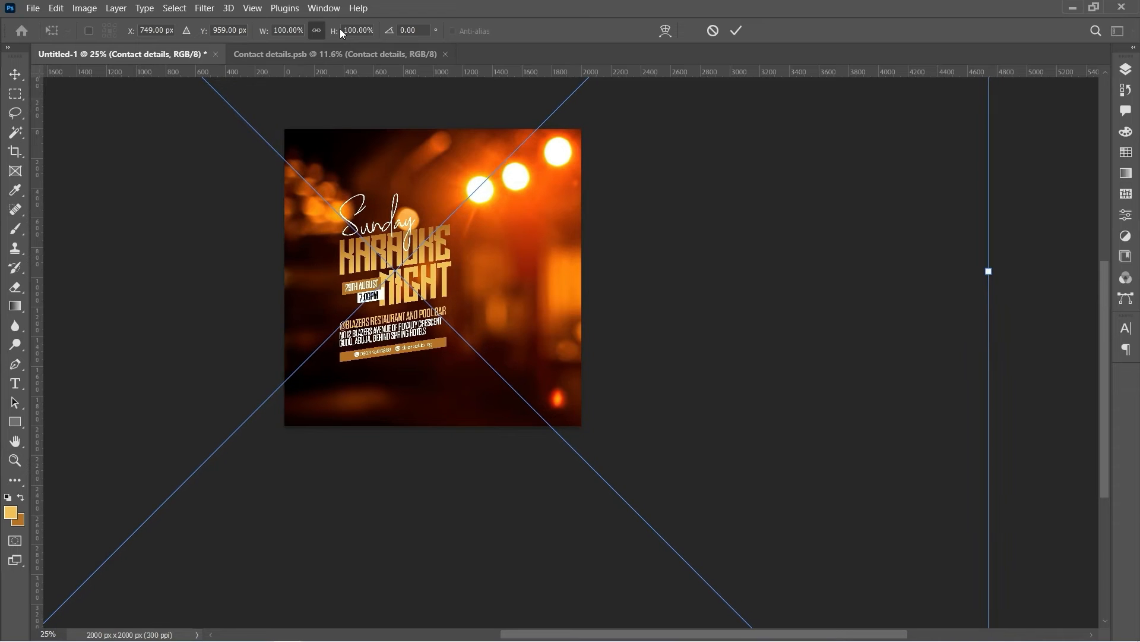
pyautogui.press('Return')
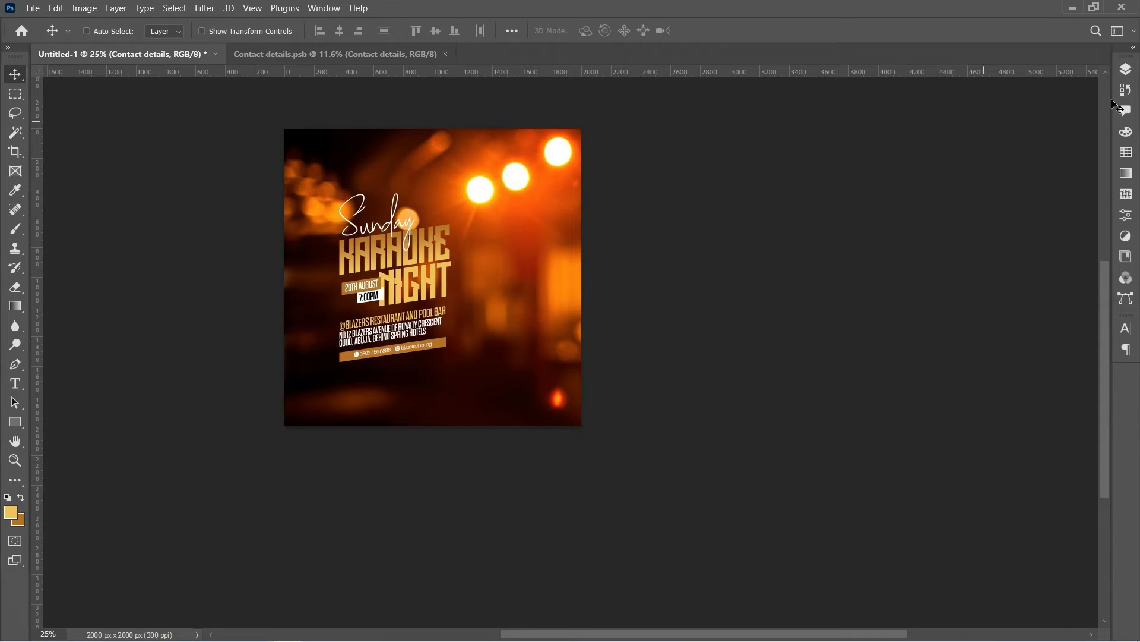
# Add a new layer above the bokeh photo layer and fill it with solid orange using the Paint Bucket
pyautogui.click(1127, 71)
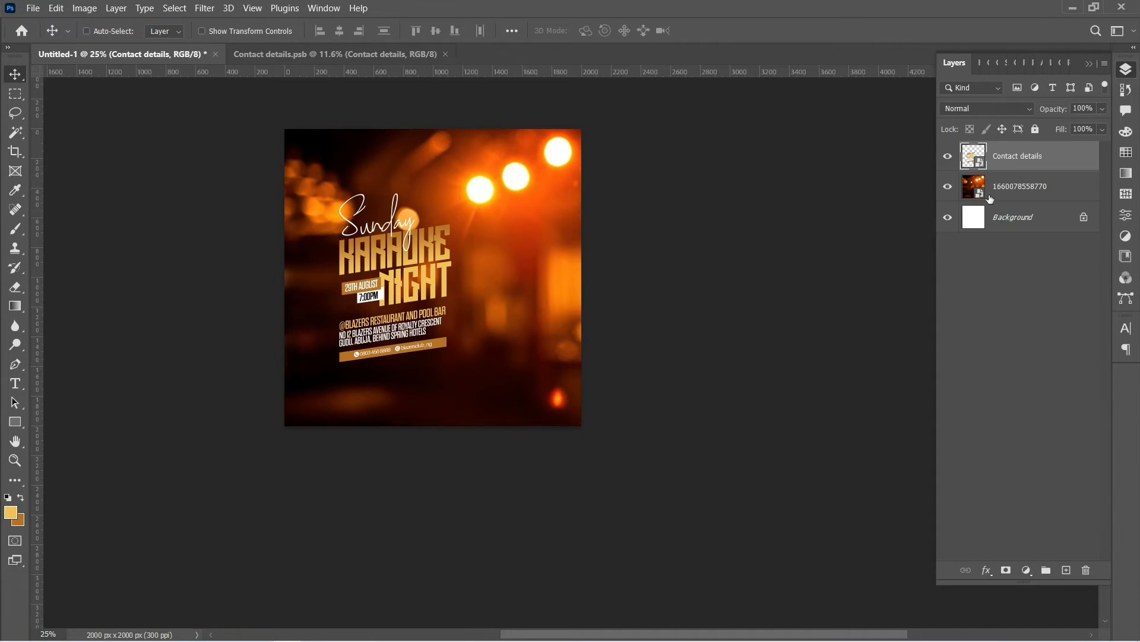
pyautogui.click(1024, 191)
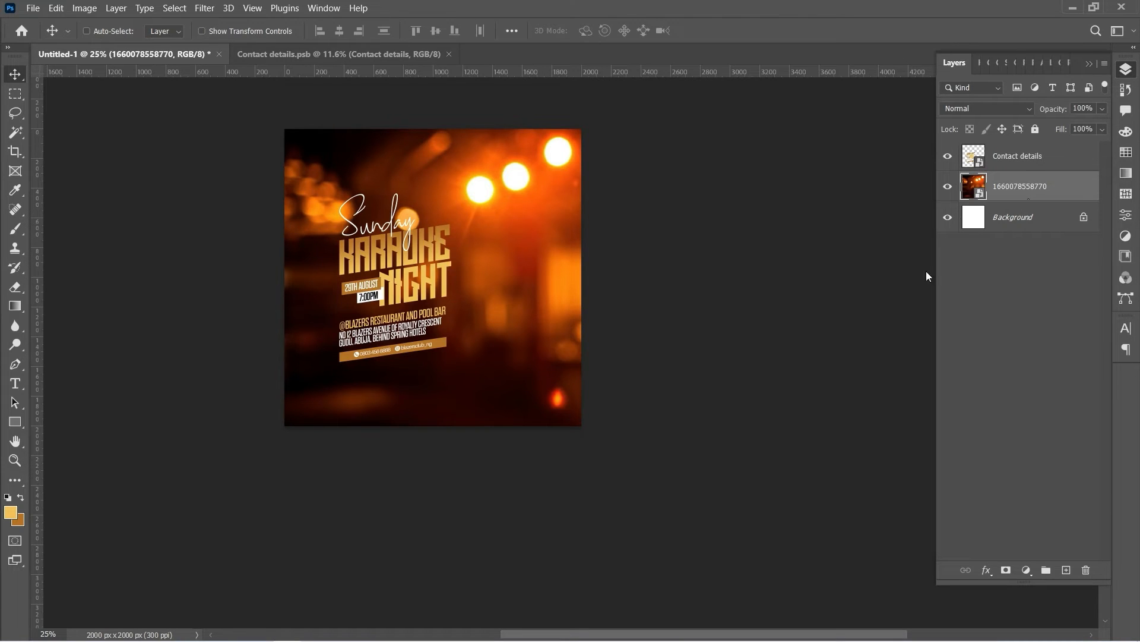
pyautogui.click(1066, 569)
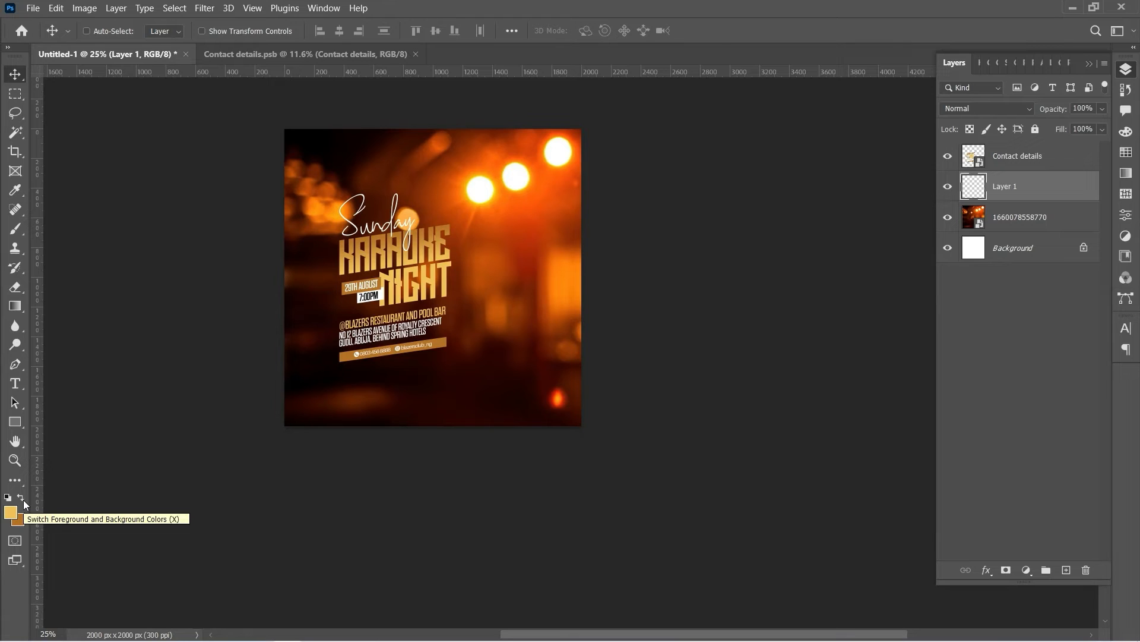
pyautogui.press('F7')
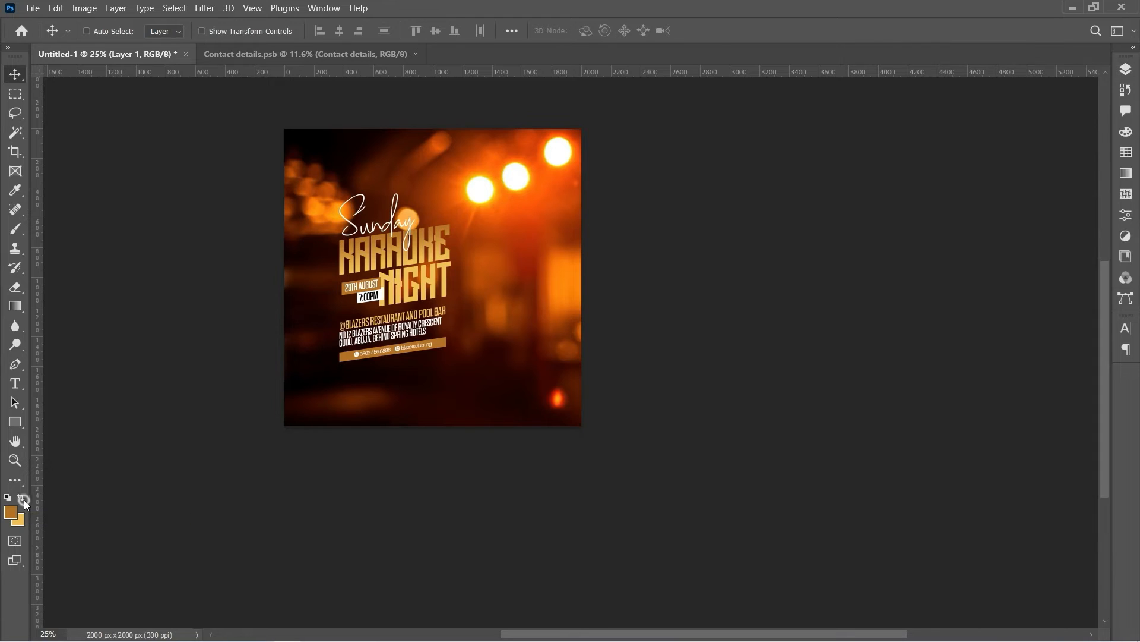
pyautogui.click(20, 500)
pyautogui.moveTo(20, 305); pyautogui.dragTo(49, 321)
pyautogui.click(49, 320)
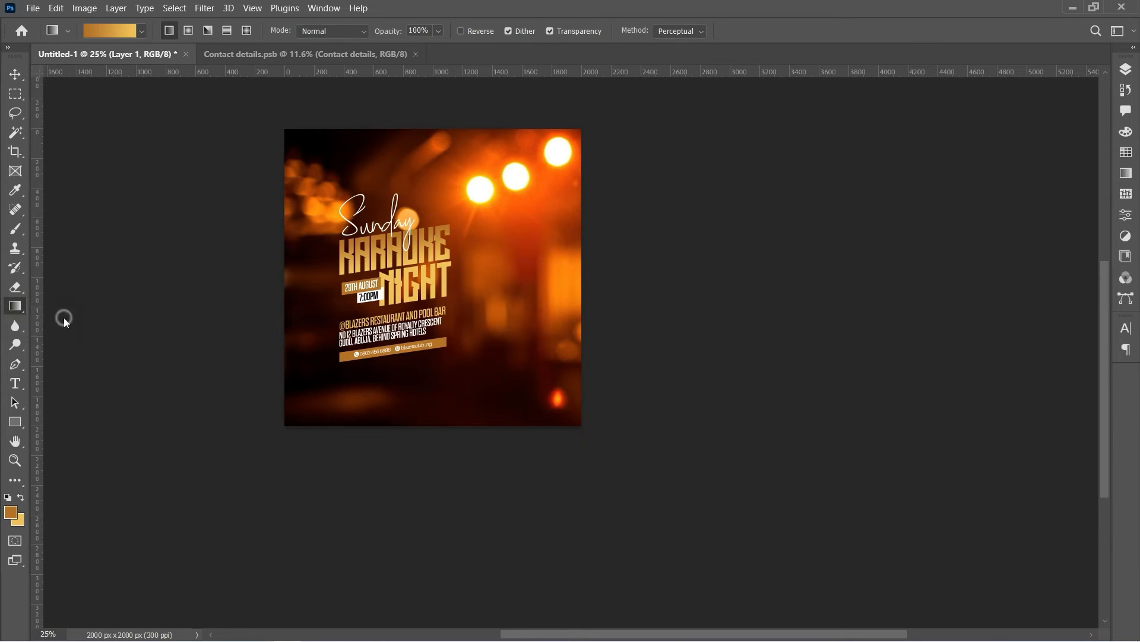
pyautogui.click(421, 197)
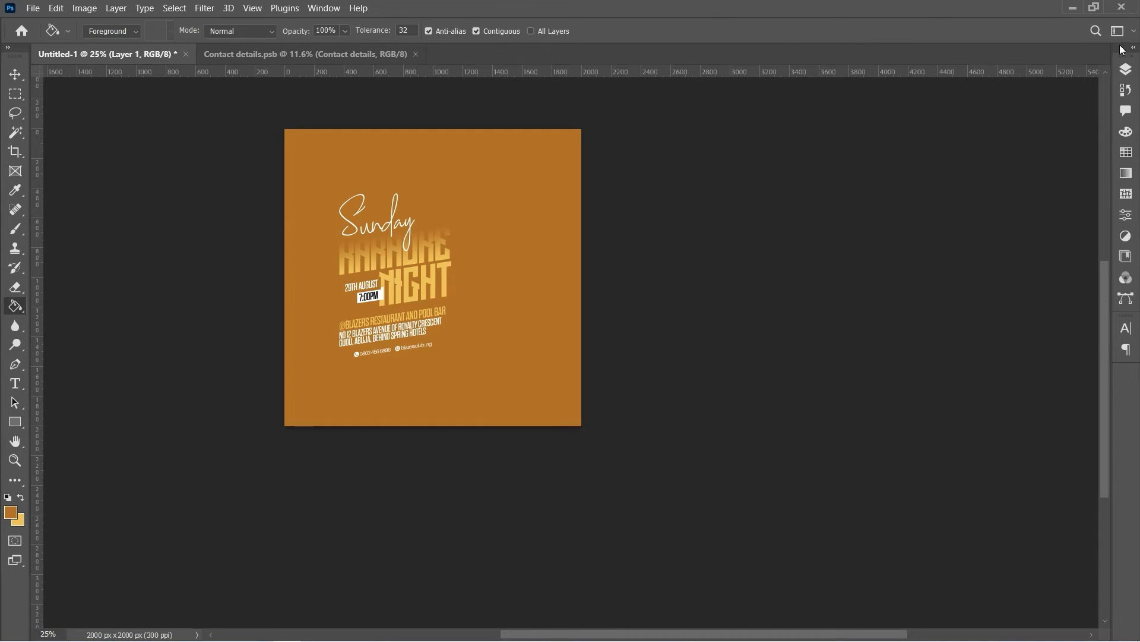
# Set Layer 1's blend mode to Color so the orange tints the bokeh gold
pyautogui.click(1125, 69)
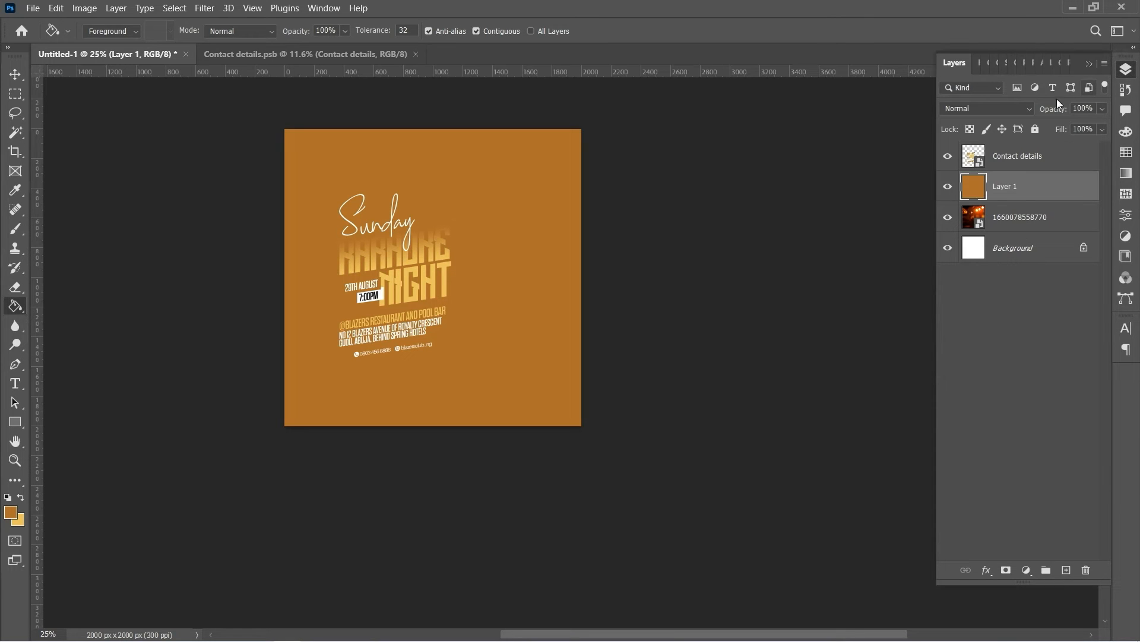
pyautogui.click(1005, 109)
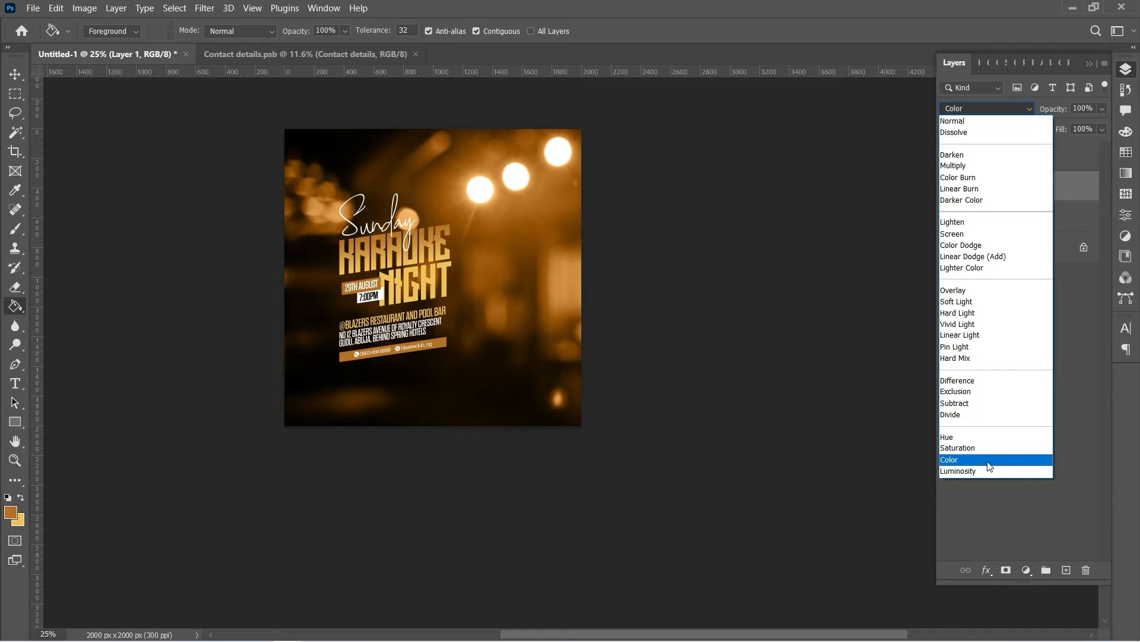
pyautogui.click(989, 461)
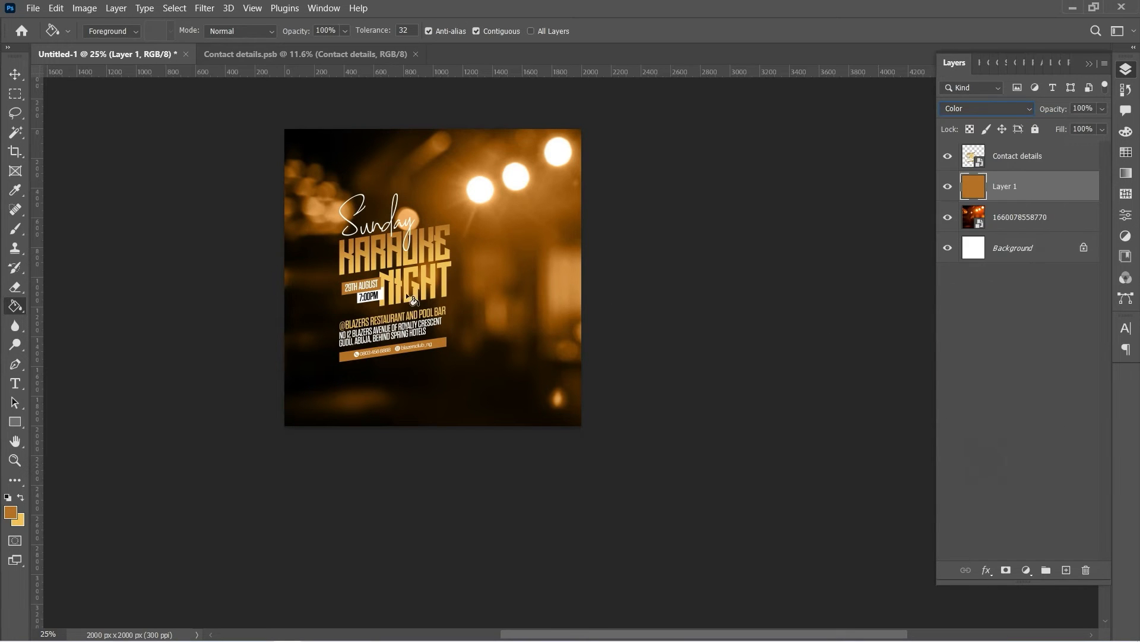
pyautogui.click(15, 459)
pyautogui.click(374, 290)
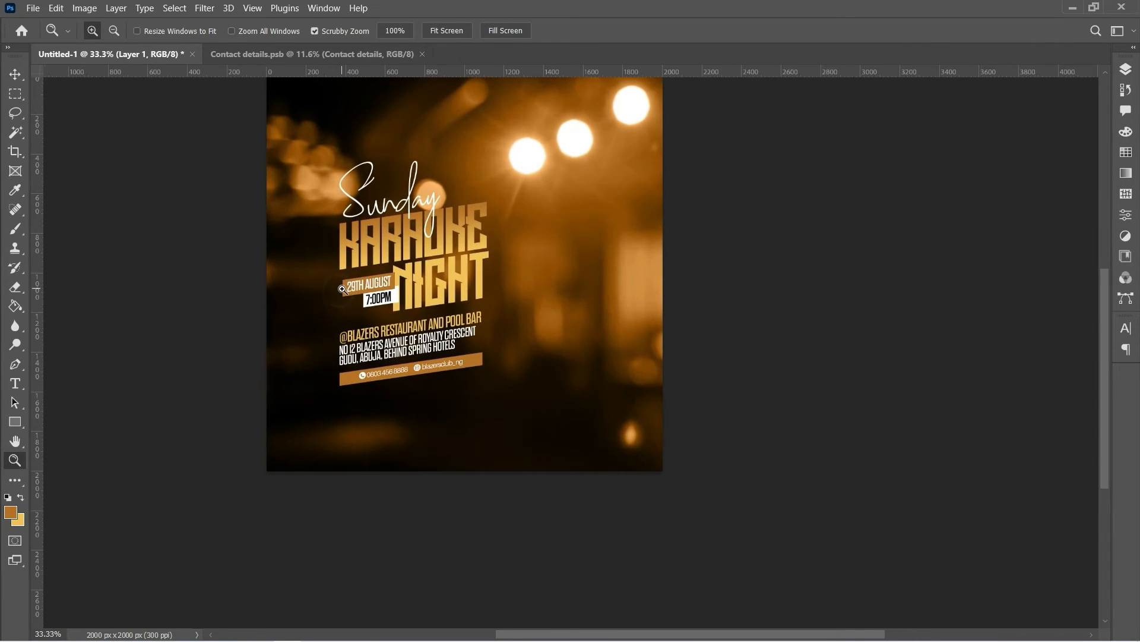
pyautogui.click(374, 290)
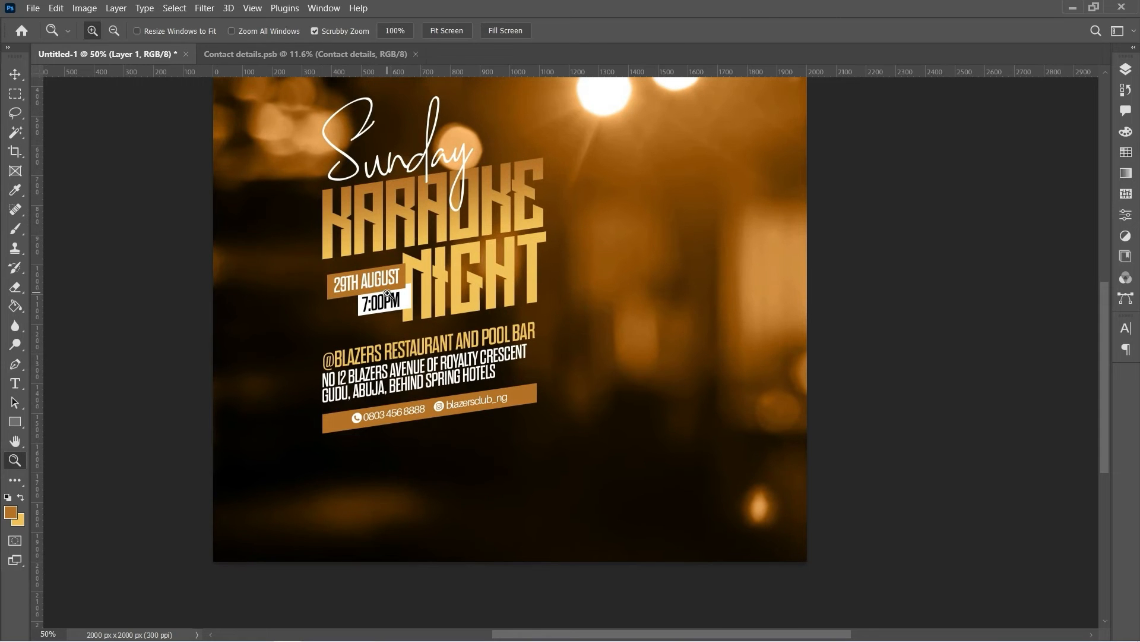
# Add an empty Layer 2 above Layer 1
pyautogui.keyDown('alt'); pyautogui.click(477, 304); pyautogui.keyUp('alt')
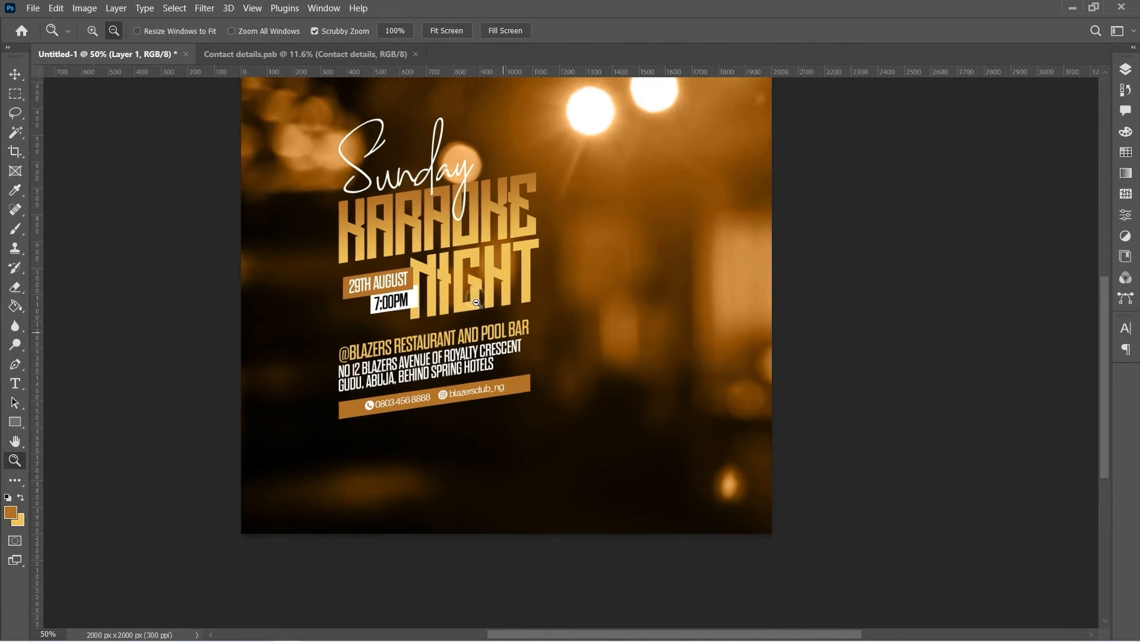
pyautogui.keyDown('alt'); pyautogui.click(477, 304); pyautogui.keyUp('alt')
pyautogui.keyDown('alt'); pyautogui.click(477, 304); pyautogui.keyUp('alt')
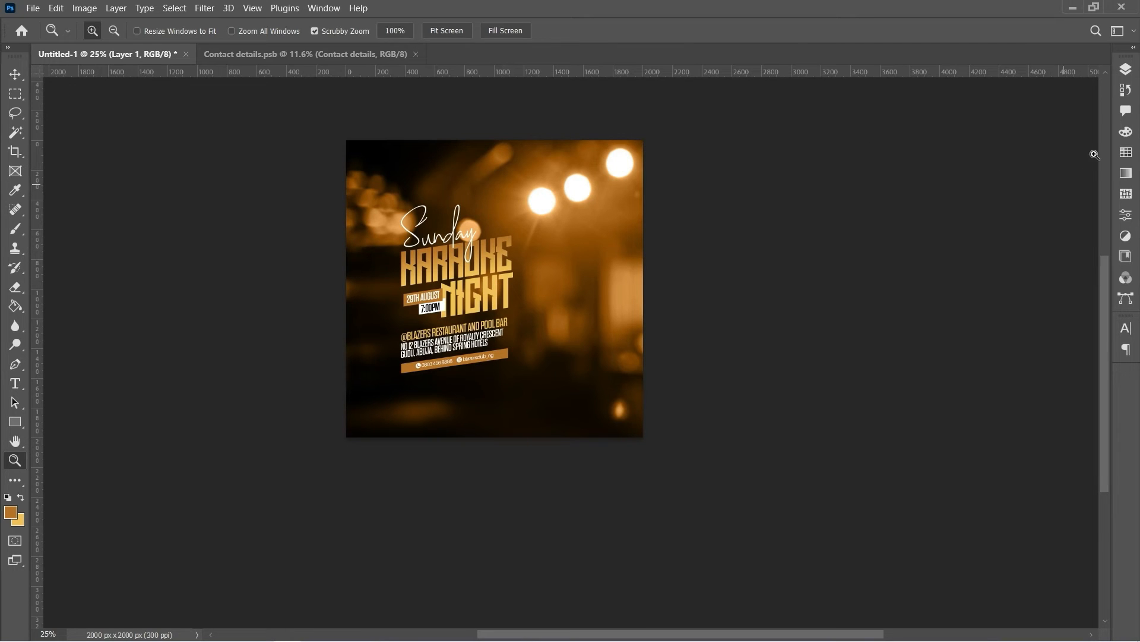
pyautogui.click(1125, 70)
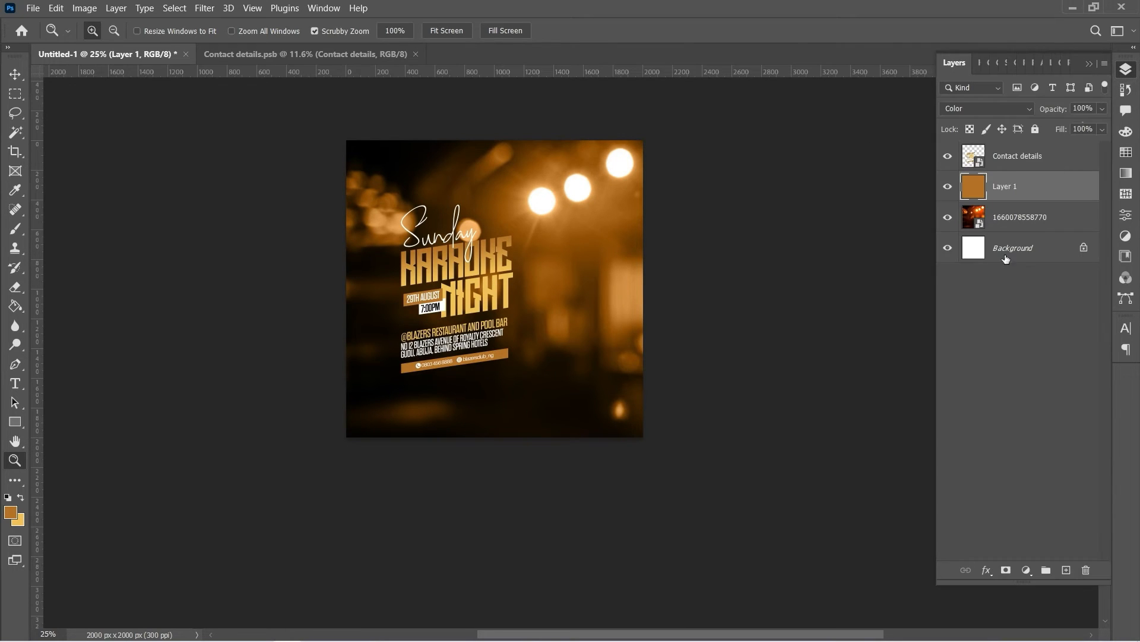
pyautogui.click(1067, 570)
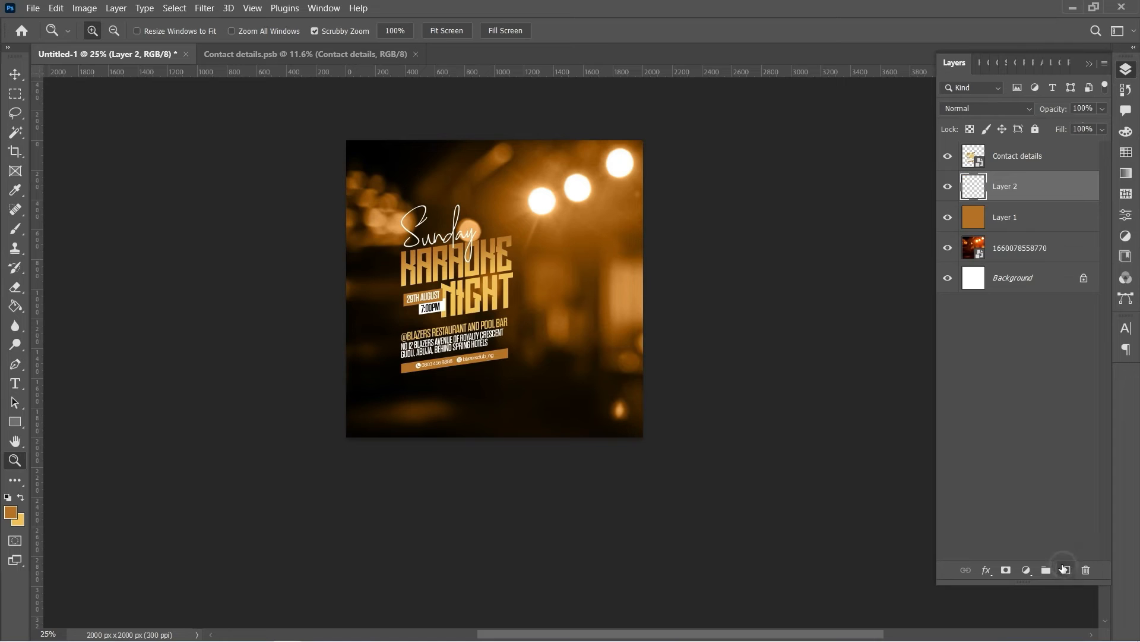
# On Layer 2, paint a 1457 px, 0% hardness orange stroke across the bottom of the canvas
pyautogui.click(18, 227)
pyautogui.click(112, 31)
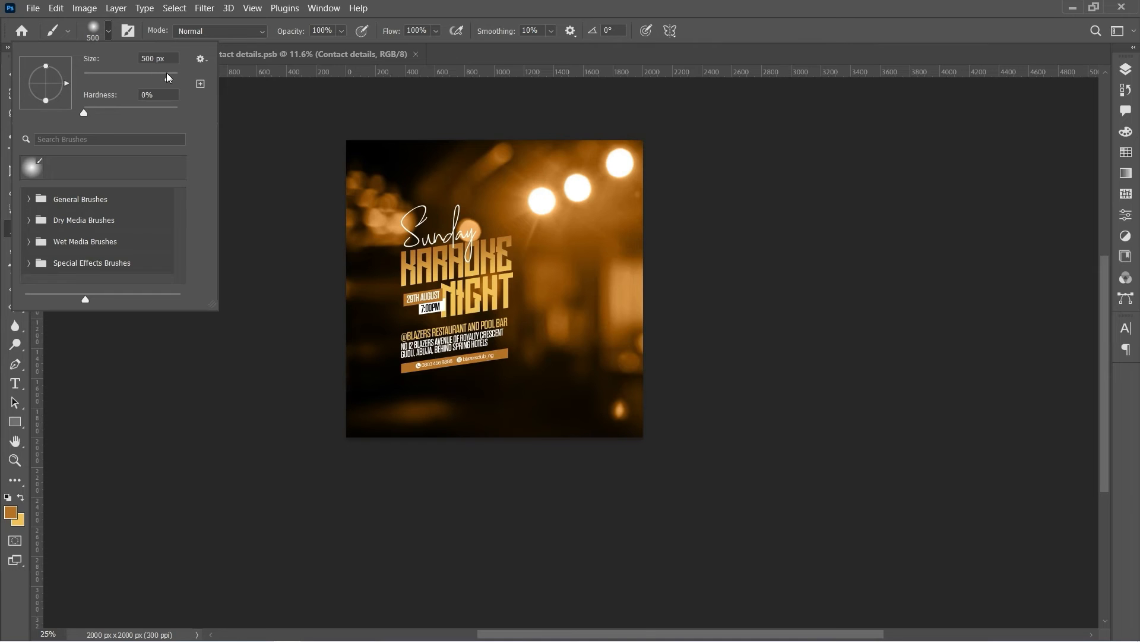
pyautogui.moveTo(167, 76); pyautogui.dragTo(166, 77)
pyautogui.moveTo(170, 81); pyautogui.dragTo(170, 78)
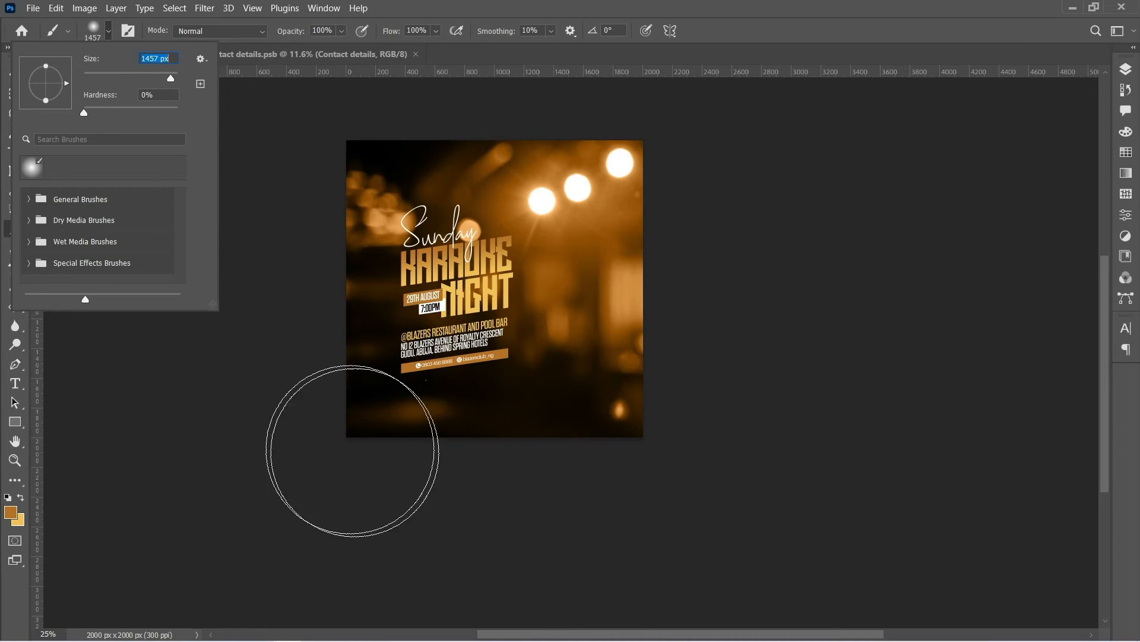
pyautogui.click(125, 430)
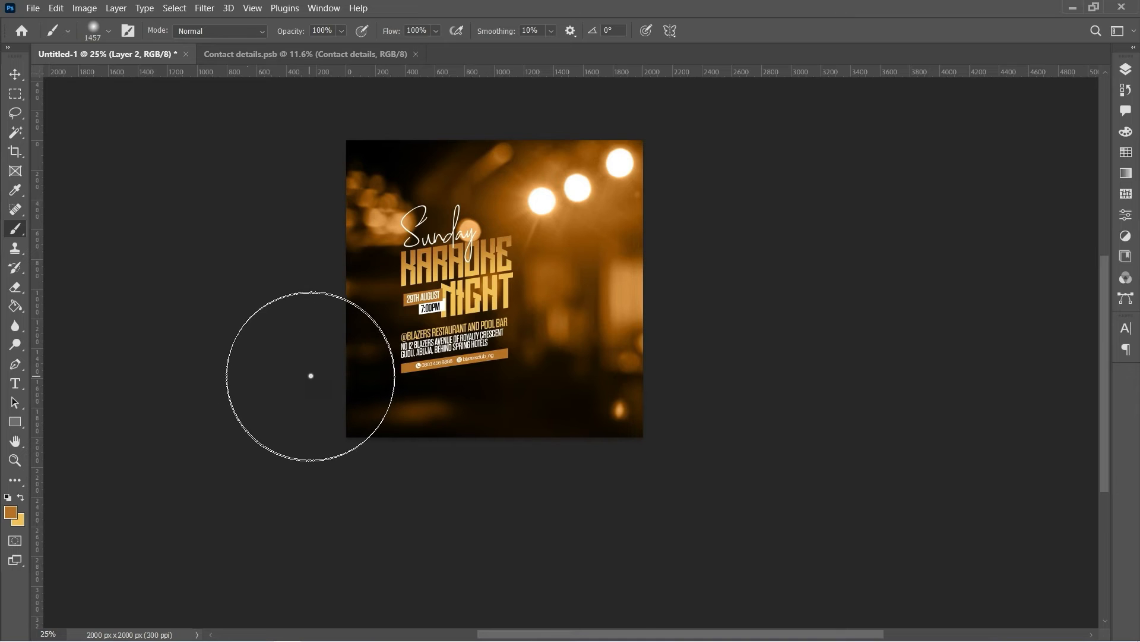
pyautogui.moveTo(311, 376)
pyautogui.mouseDown()
pyautogui.moveTo(376, 415)
pyautogui.moveTo(458, 440)
pyautogui.moveTo(540, 447)
pyautogui.moveTo(612, 433)
pyautogui.moveTo(657, 394)
pyautogui.moveTo(636, 410)
pyautogui.mouseUp()
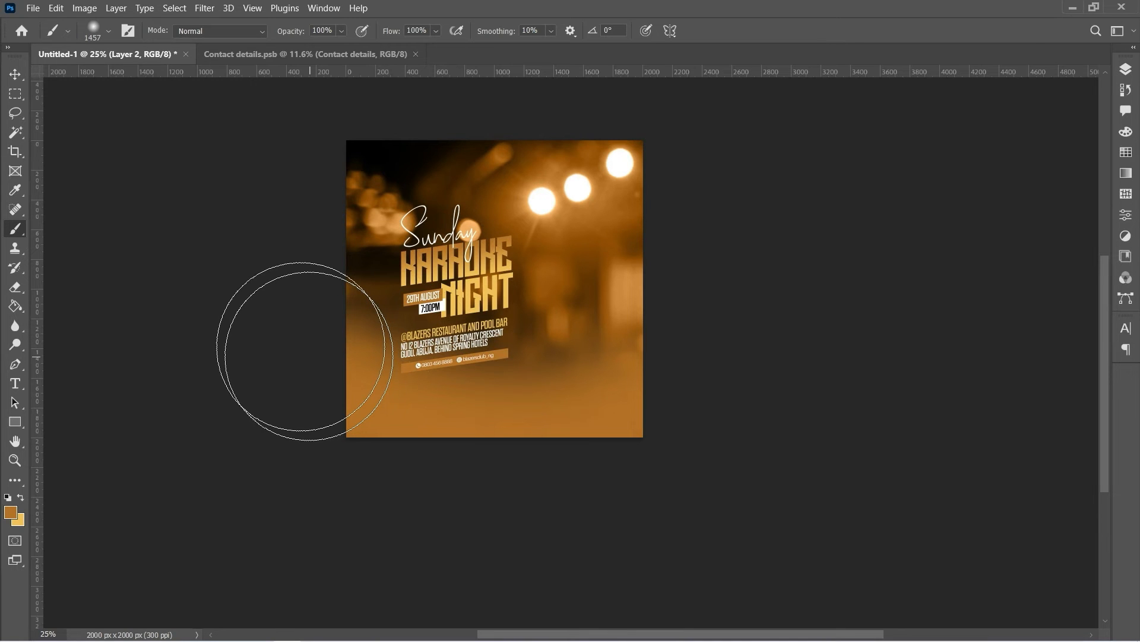
# Place the Club Background image embedded and move it to the poster's lower half
pyautogui.click(33, 8)
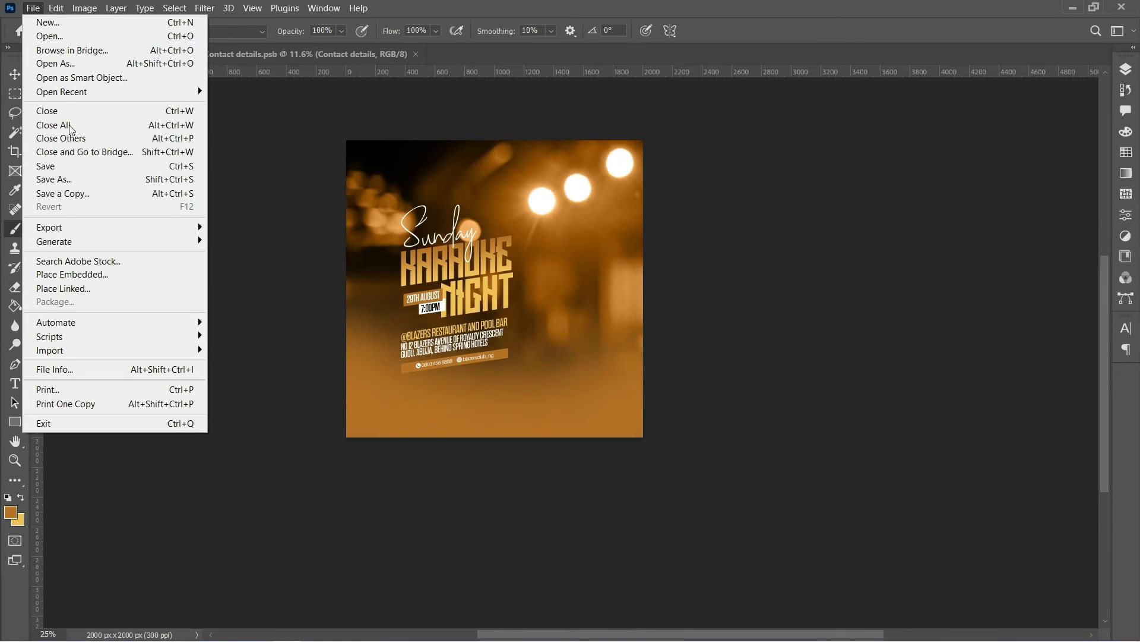
pyautogui.click(102, 276)
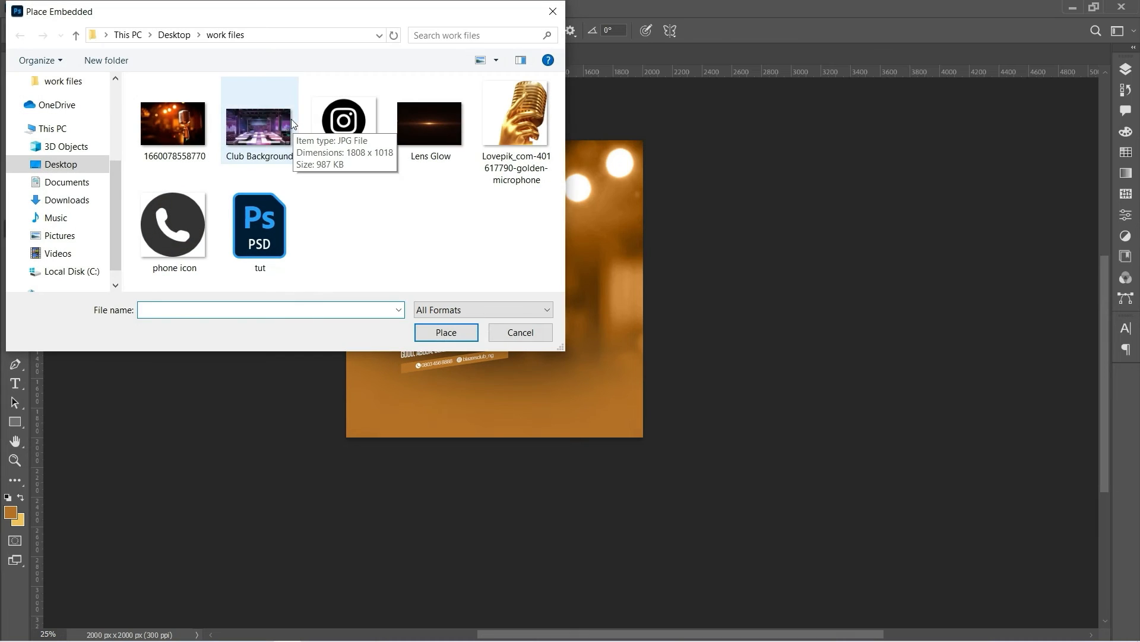
pyautogui.doubleClick(268, 130)
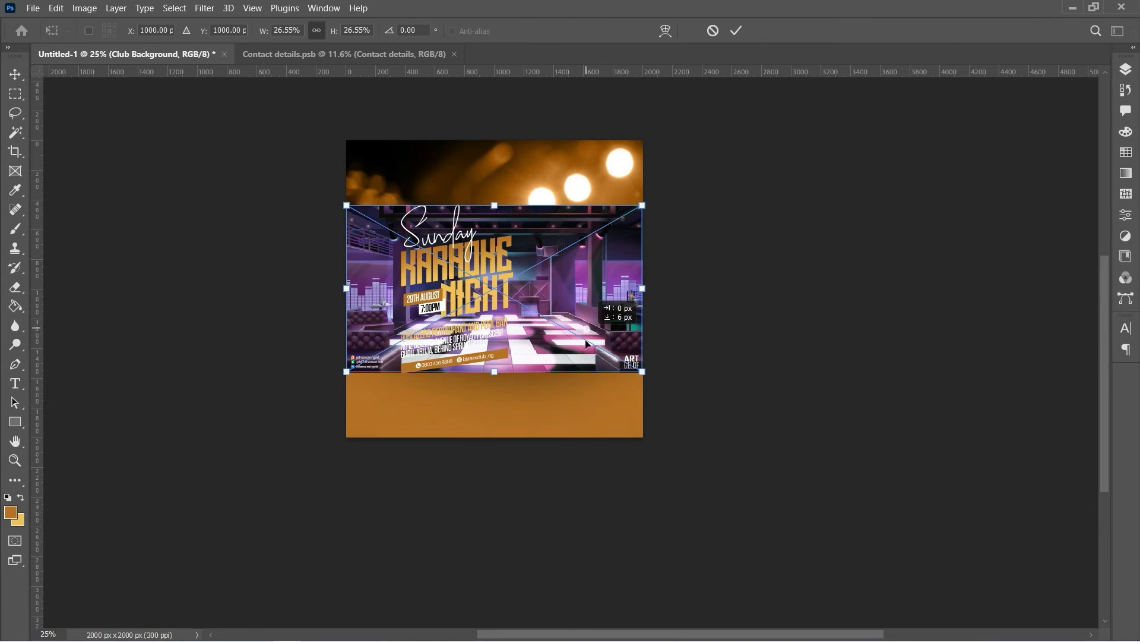
pyautogui.moveTo(589, 331); pyautogui.dragTo(594, 438)
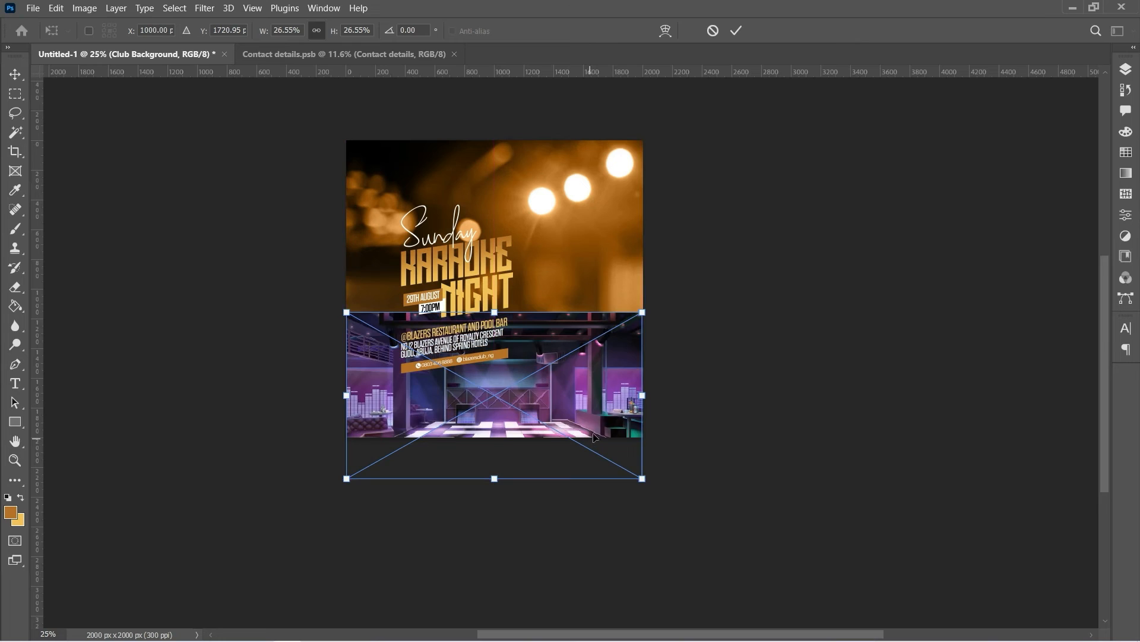
pyautogui.click(737, 30)
# Set the Club Background layer's blend mode to Soft Light
pyautogui.press('b')
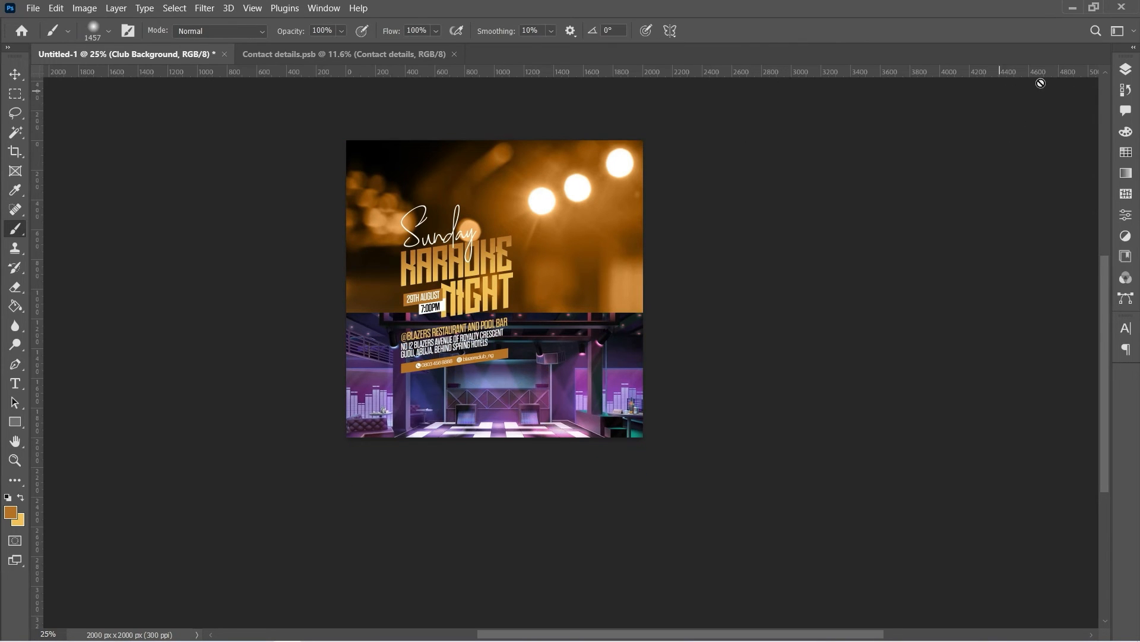
pyautogui.click(1126, 69)
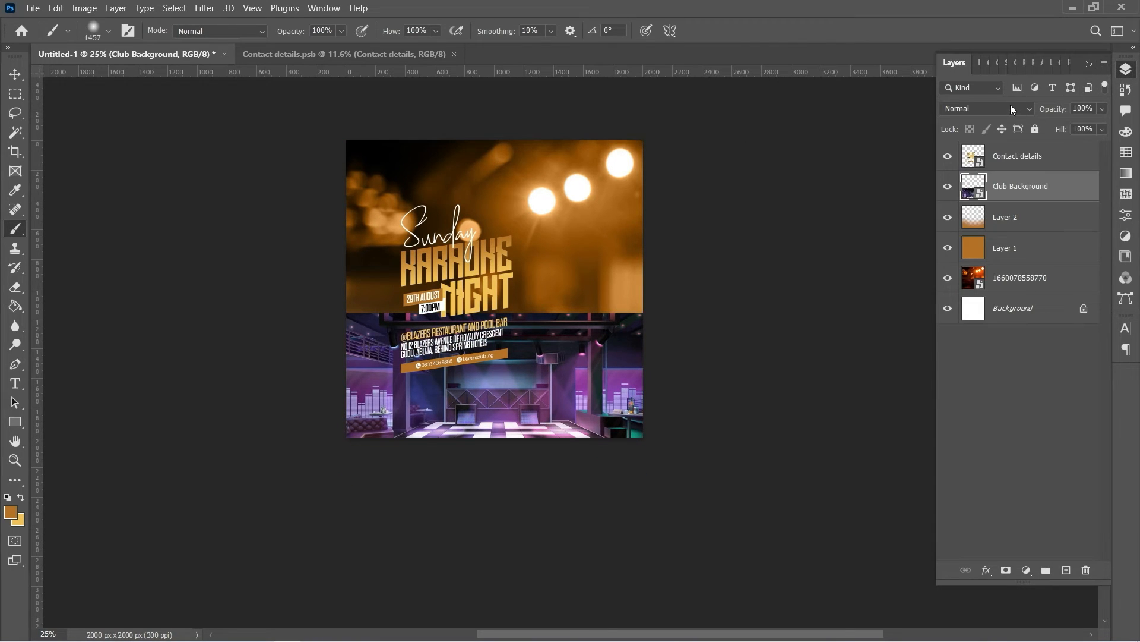
pyautogui.click(1013, 109)
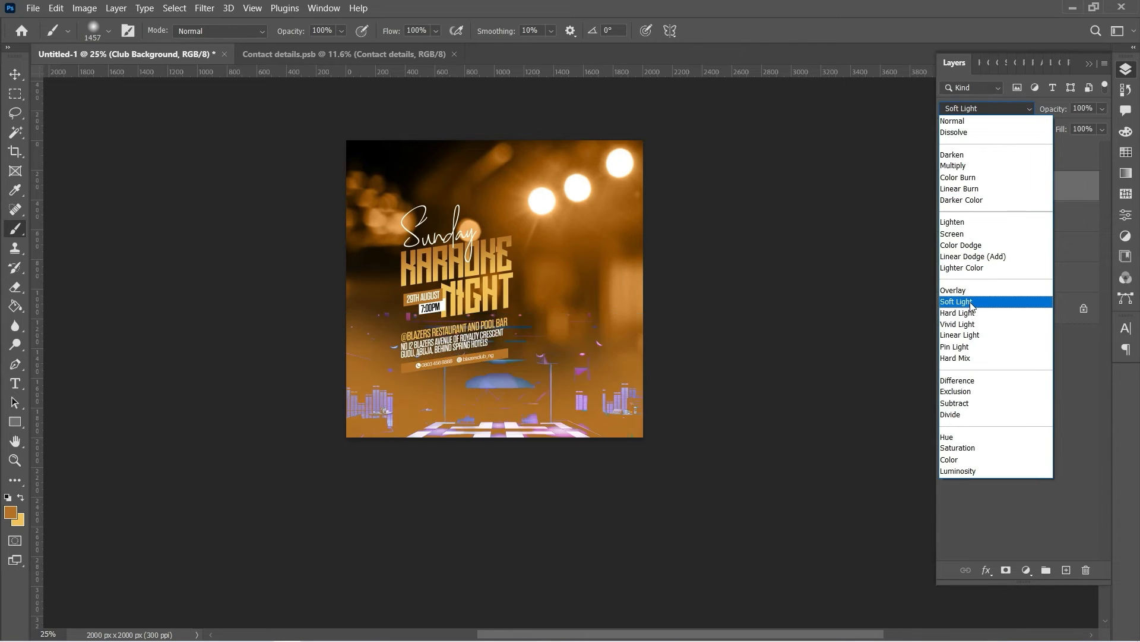
pyautogui.click(971, 305)
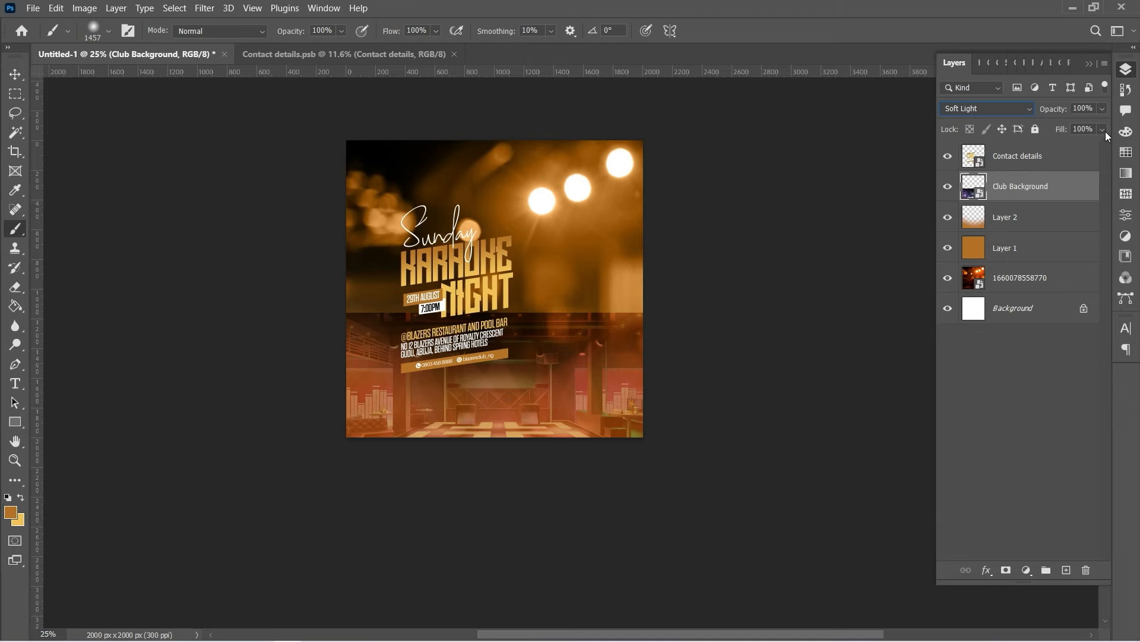
pyautogui.rightClick(1057, 185)
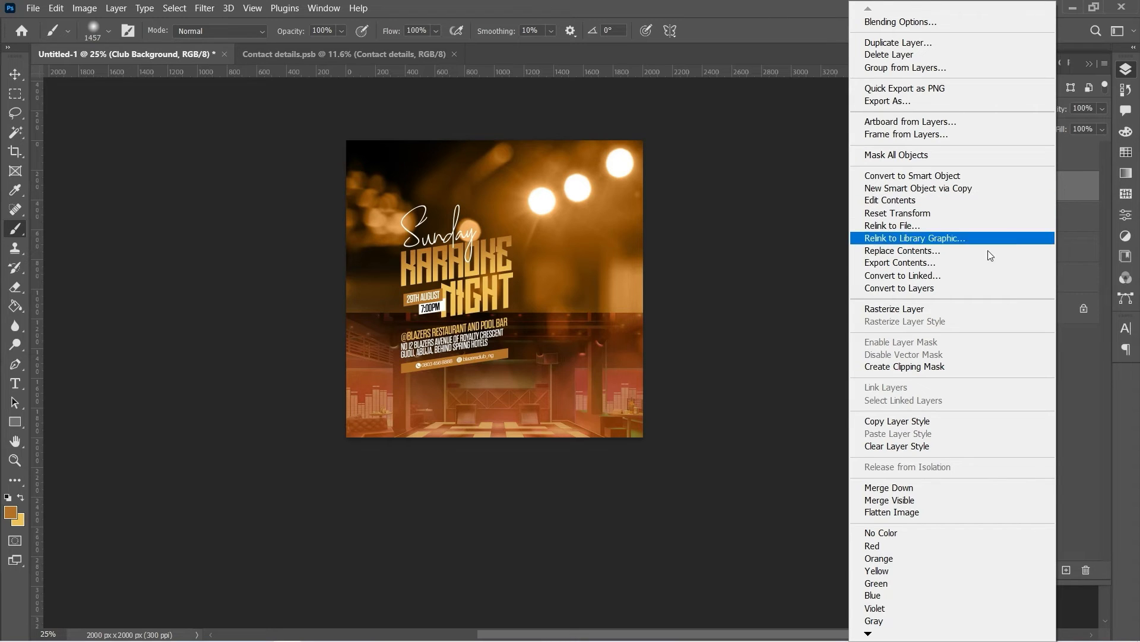
# Clip Club Background to the orange layer below and rasterize it
pyautogui.click(931, 368)
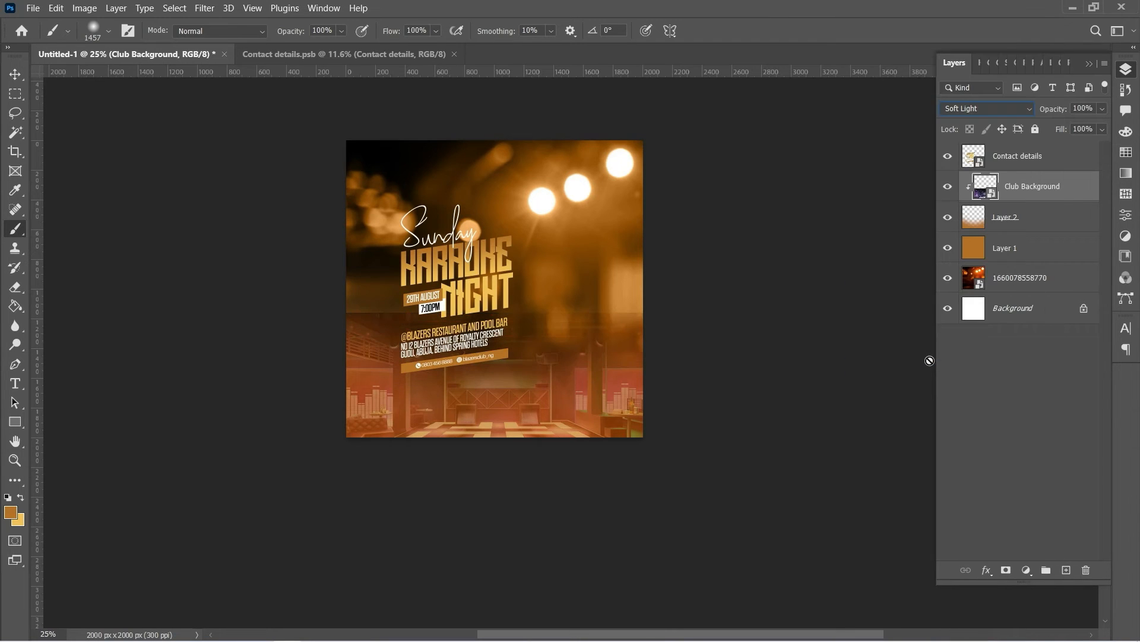
pyautogui.rightClick(1034, 187)
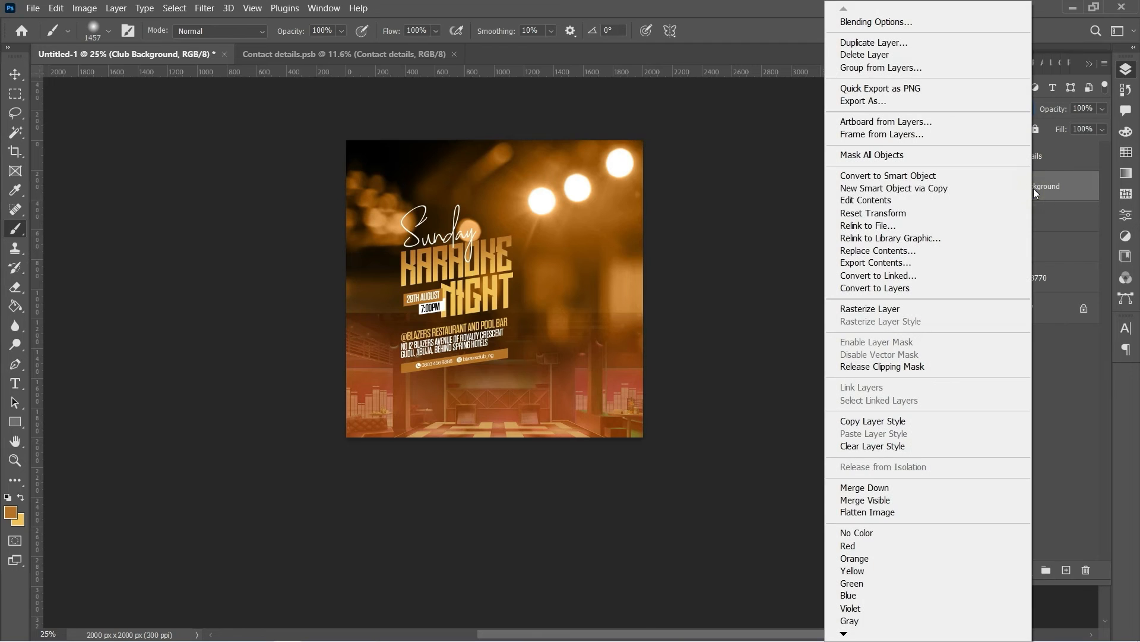
pyautogui.click(905, 312)
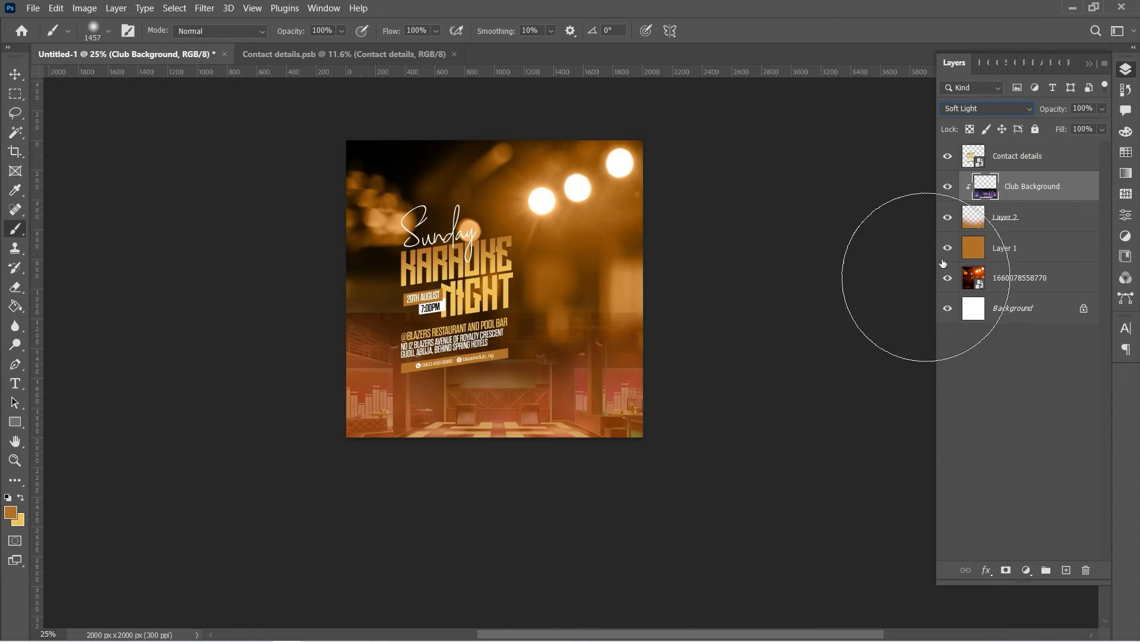
# Lower the Club Background layer's fill to about 25%
pyautogui.click(1104, 130)
pyautogui.moveTo(1085, 143); pyautogui.dragTo(1058, 146)
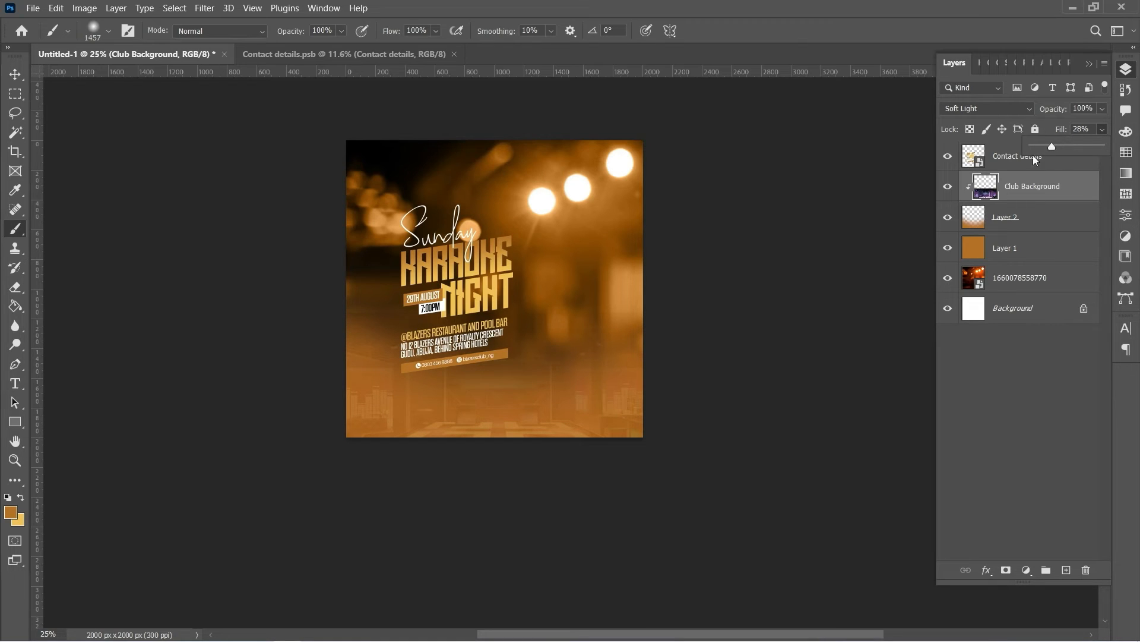
pyautogui.moveTo(1049, 147); pyautogui.dragTo(1046, 146)
pyautogui.click(1046, 146)
pyautogui.moveTo(1047, 146); pyautogui.dragTo(1050, 146)
# Select the Eraser and set its brush to 1102 px size with 6% hardness
pyautogui.click(14, 287)
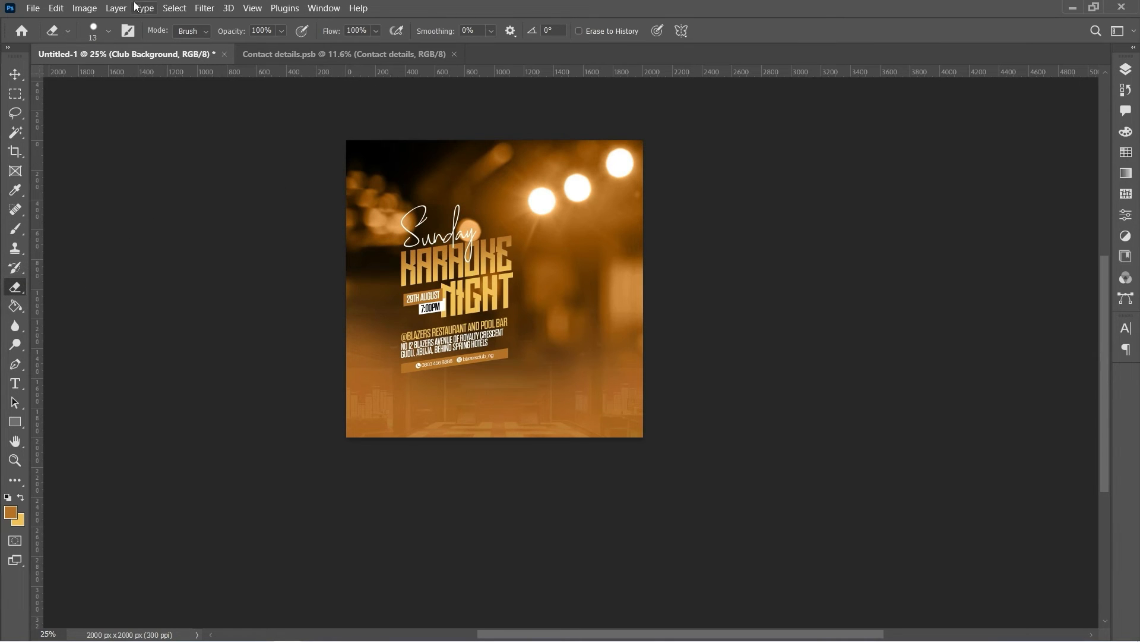
pyautogui.click(108, 31)
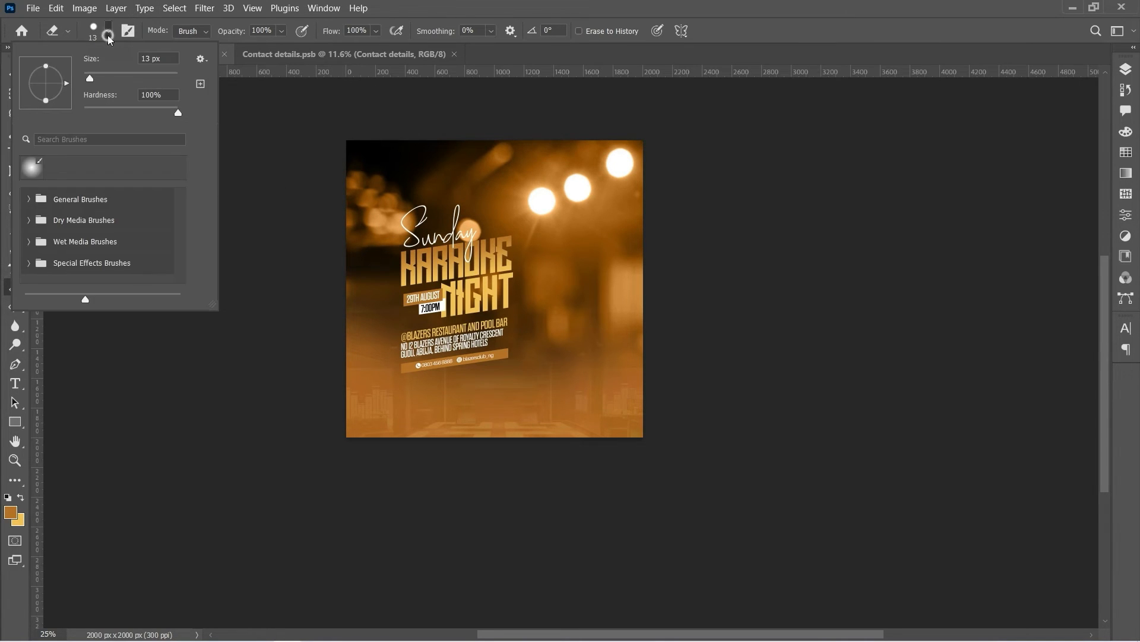
pyautogui.click(158, 78)
pyautogui.moveTo(155, 109); pyautogui.dragTo(89, 111)
pyautogui.click(168, 78)
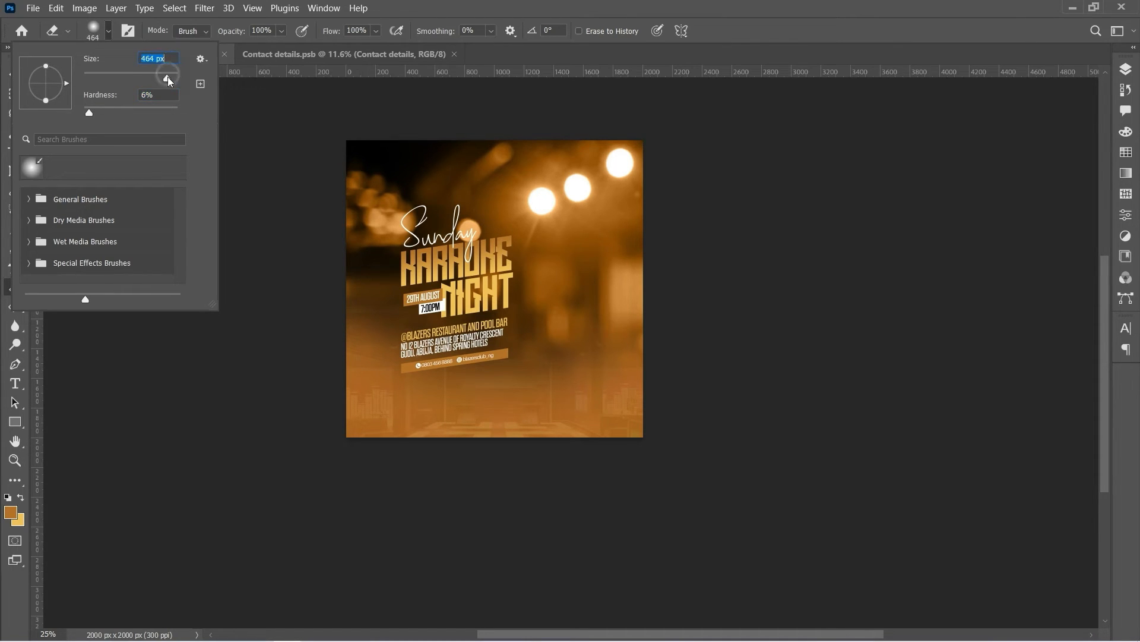
pyautogui.click(173, 78)
pyautogui.click(170, 78)
pyautogui.click(171, 80)
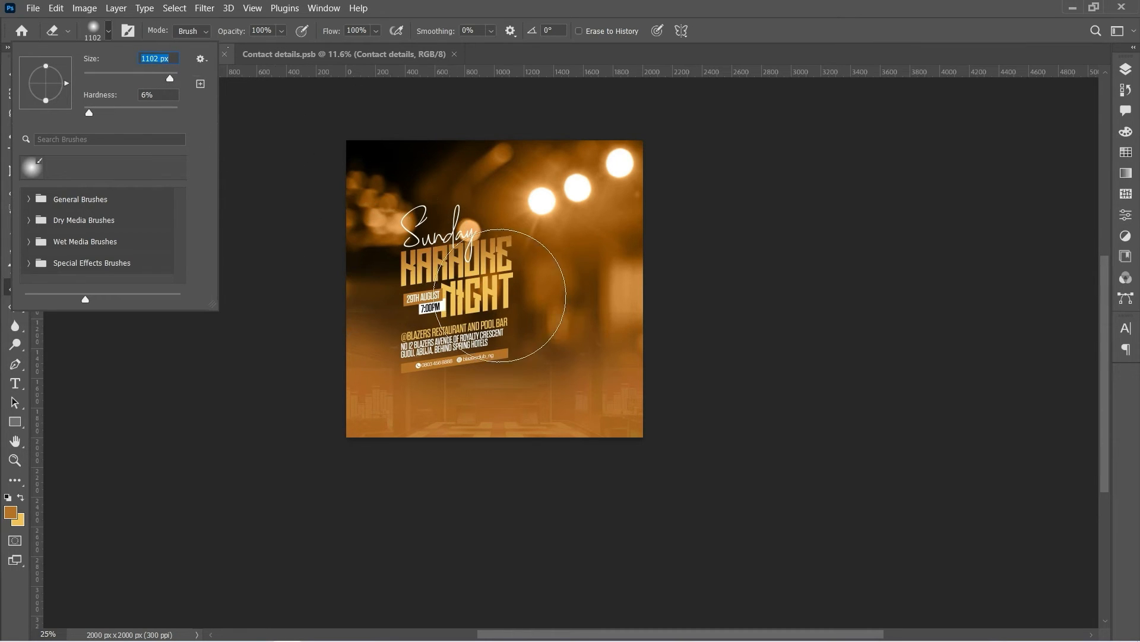
pyautogui.press('Return')
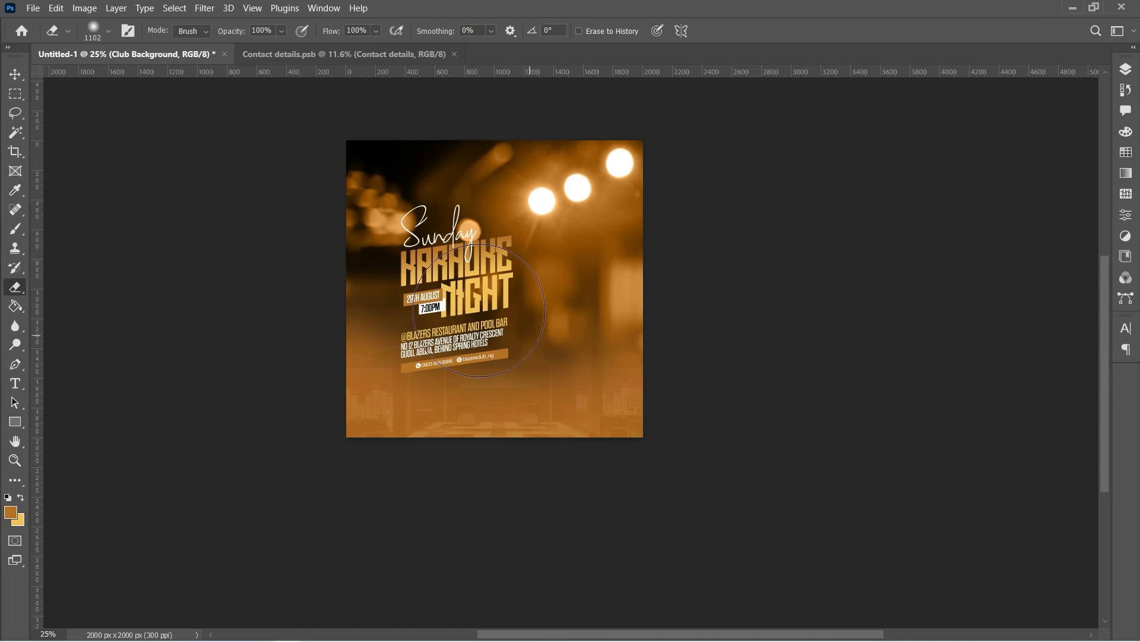
# Select the Contact details text group with the Move tool and nudge it left
pyautogui.click(15, 74)
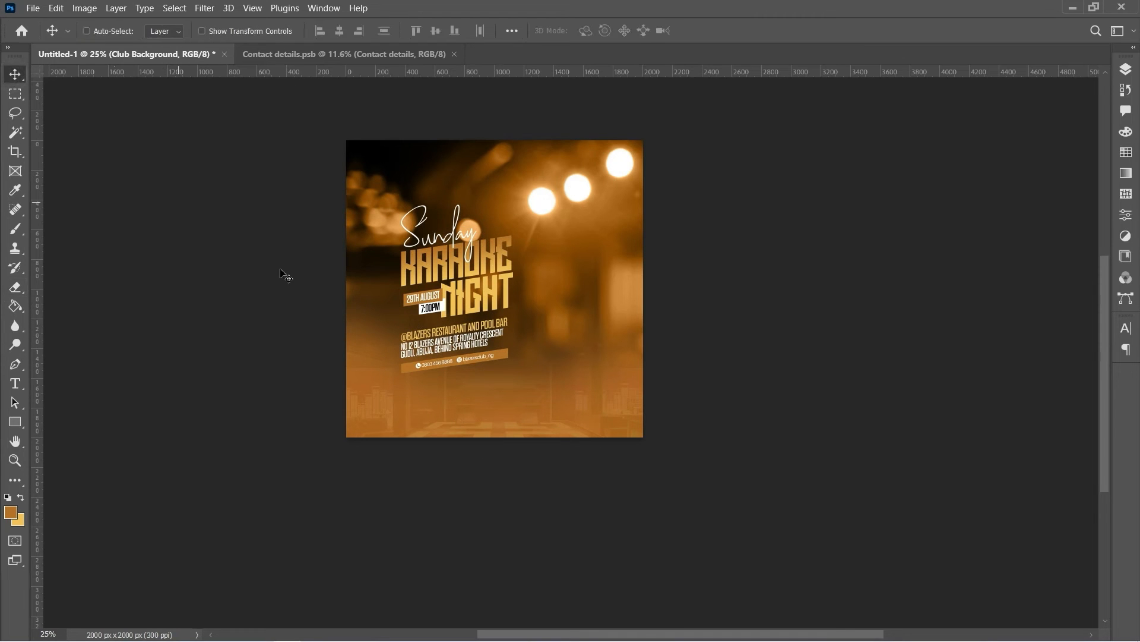
pyautogui.rightClick(437, 276)
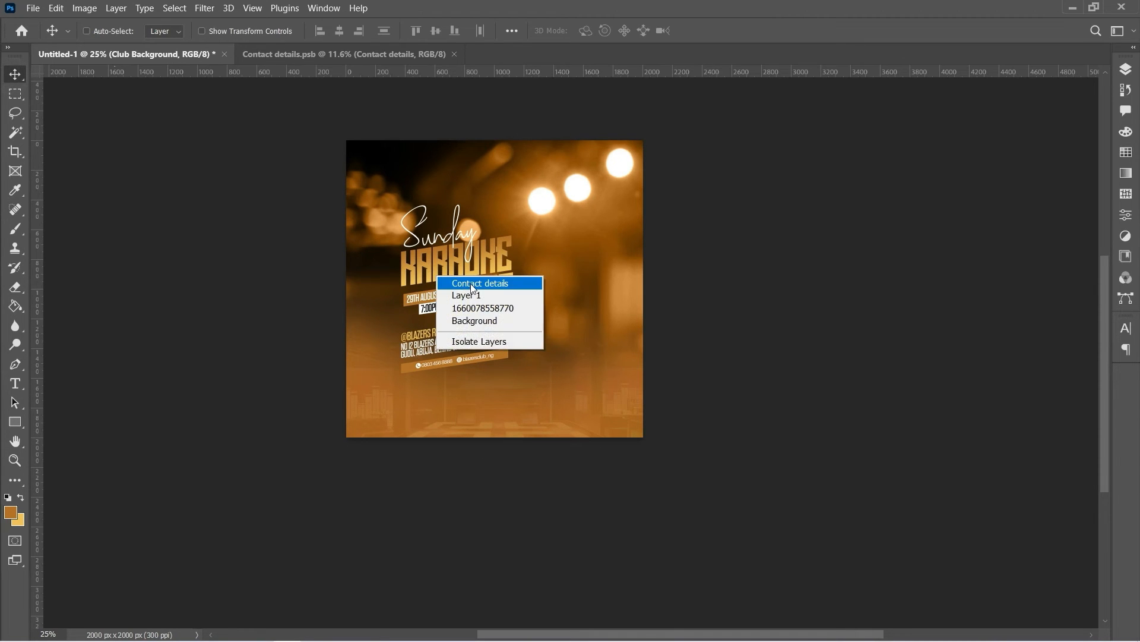
pyautogui.click(473, 284)
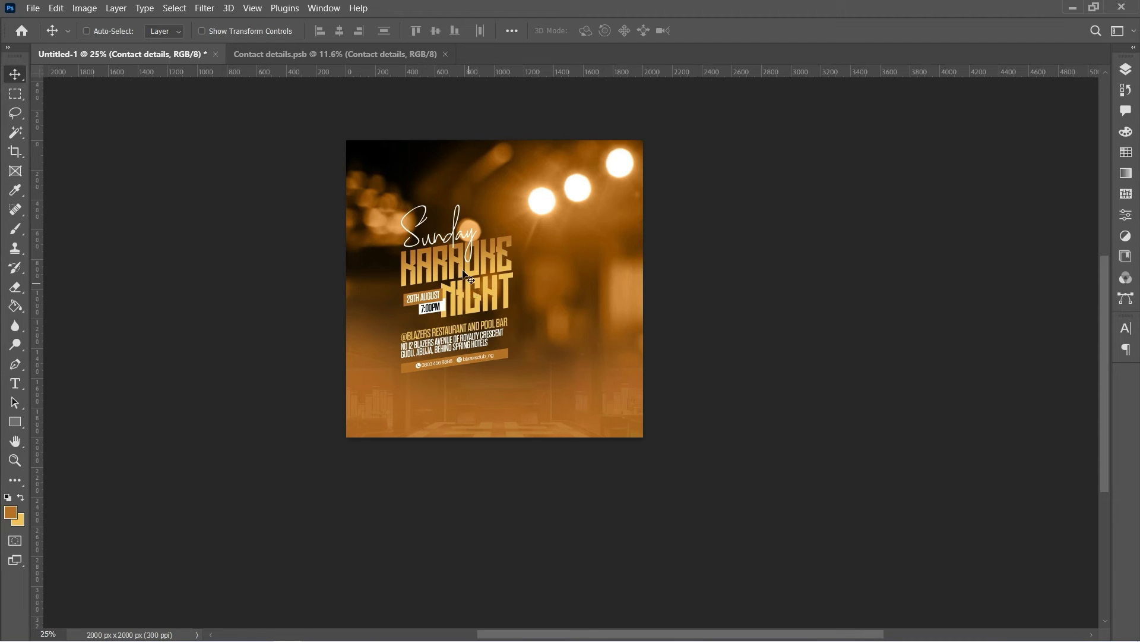
pyautogui.rightClick(414, 276)
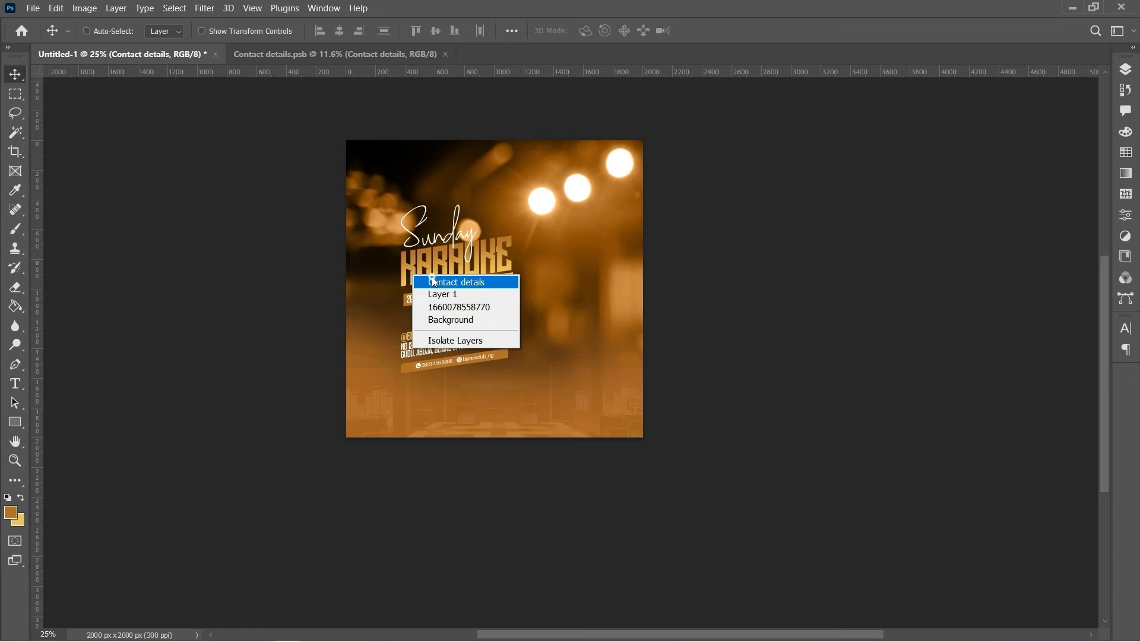
pyautogui.click(433, 282)
pyautogui.press('Left')
pyautogui.press('Left')
pyautogui.press('Left')
pyautogui.press('Left')
pyautogui.press('Left')
pyautogui.press('Left')
pyautogui.press('Left')
pyautogui.press('Left')
pyautogui.press('Left')
pyautogui.press('Left')
pyautogui.press('Left')
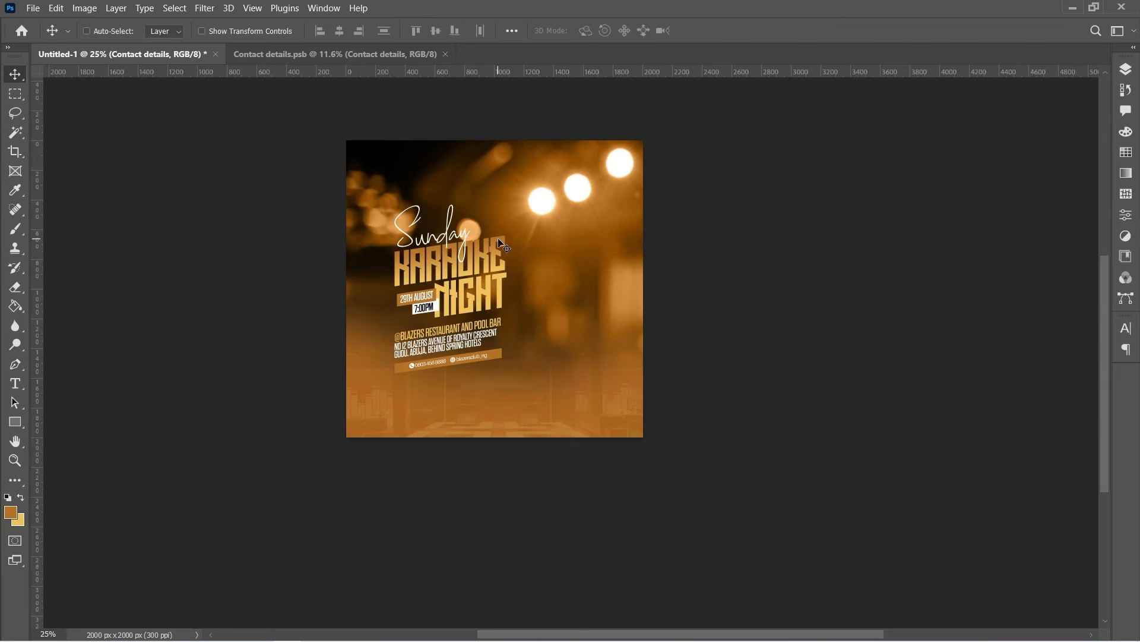
# Place the golden microphone image, scale it to about 30%, and position it above the text
pyautogui.hotkey('alt', 'f')
pyautogui.press('l')
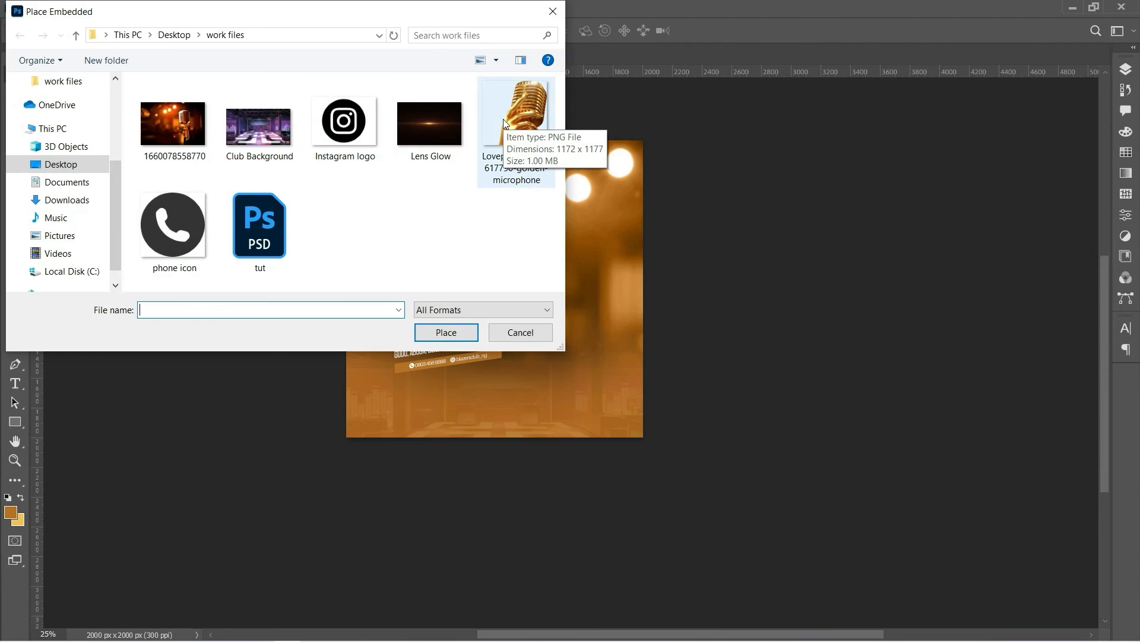
pyautogui.doubleClick(503, 119)
pyautogui.moveTo(466, 277); pyautogui.dragTo(626, 333)
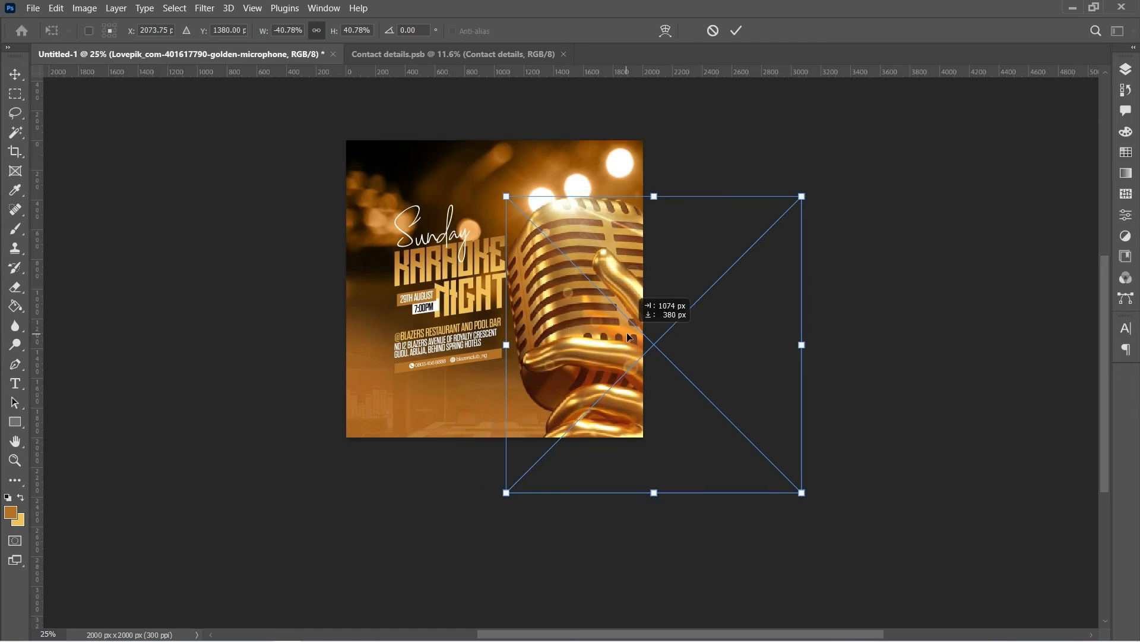
pyautogui.moveTo(801, 196); pyautogui.dragTo(763, 235)
pyautogui.moveTo(596, 342); pyautogui.dragTo(558, 325)
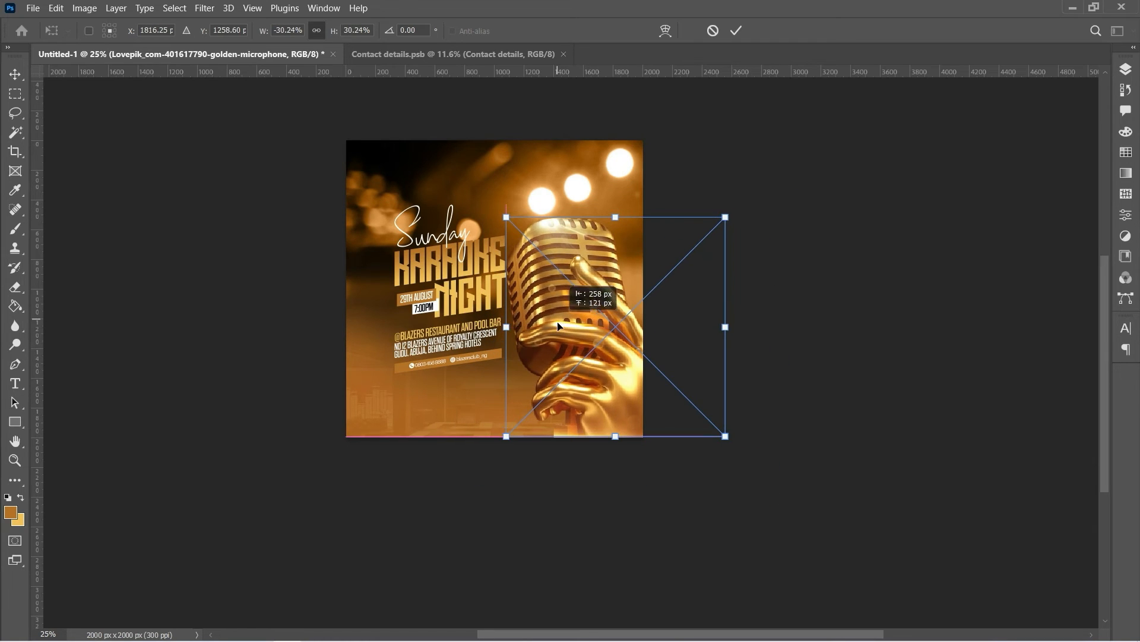
pyautogui.click(737, 31)
pyautogui.moveTo(600, 298); pyautogui.dragTo(561, 304)
# Reposition the Contact details text group, moving it left then slightly back right
pyautogui.rightClick(461, 297)
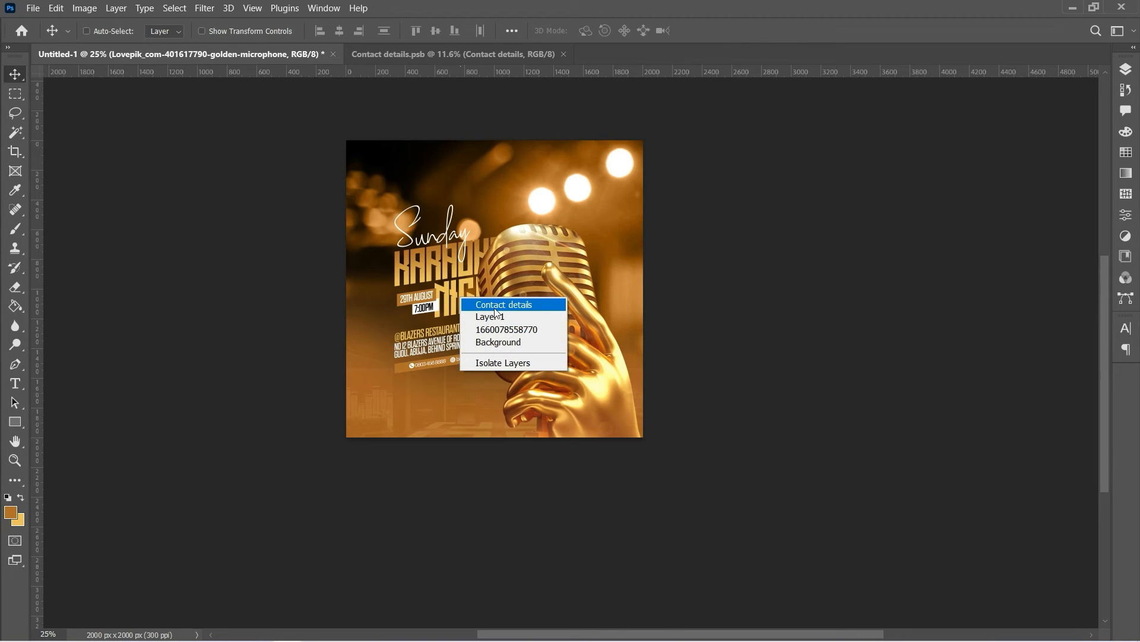
pyautogui.click(495, 304)
pyautogui.moveTo(471, 311); pyautogui.dragTo(443, 329)
pyautogui.hotkey('shift', 'Right')
pyautogui.hotkey('shift', 'Right')
pyautogui.hotkey('shift', 'Right')
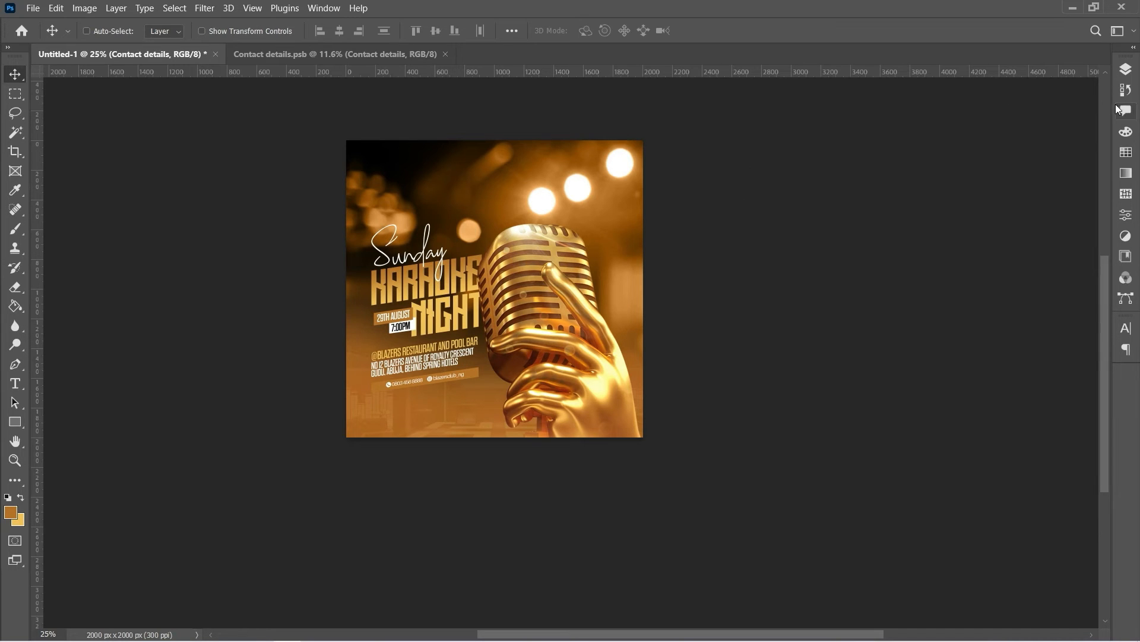
# Select the microphone together with Contact details and nudge both slightly right
pyautogui.click(1126, 69)
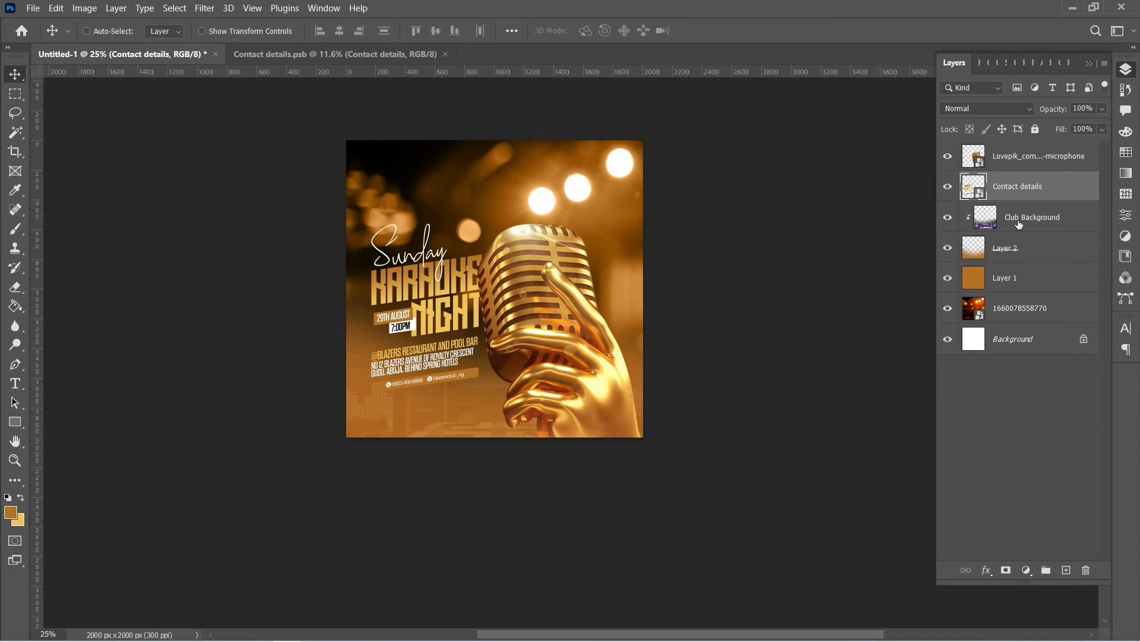
pyautogui.keyDown('ctrl'); pyautogui.click(1026, 160); pyautogui.keyUp('ctrl')
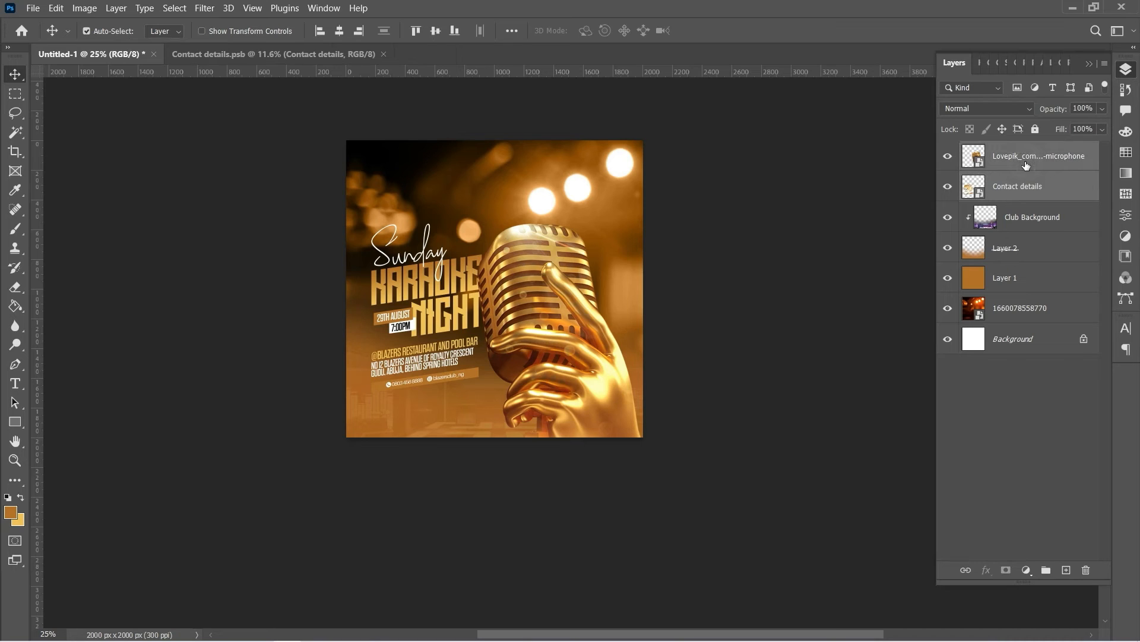
pyautogui.moveTo(653, 5)
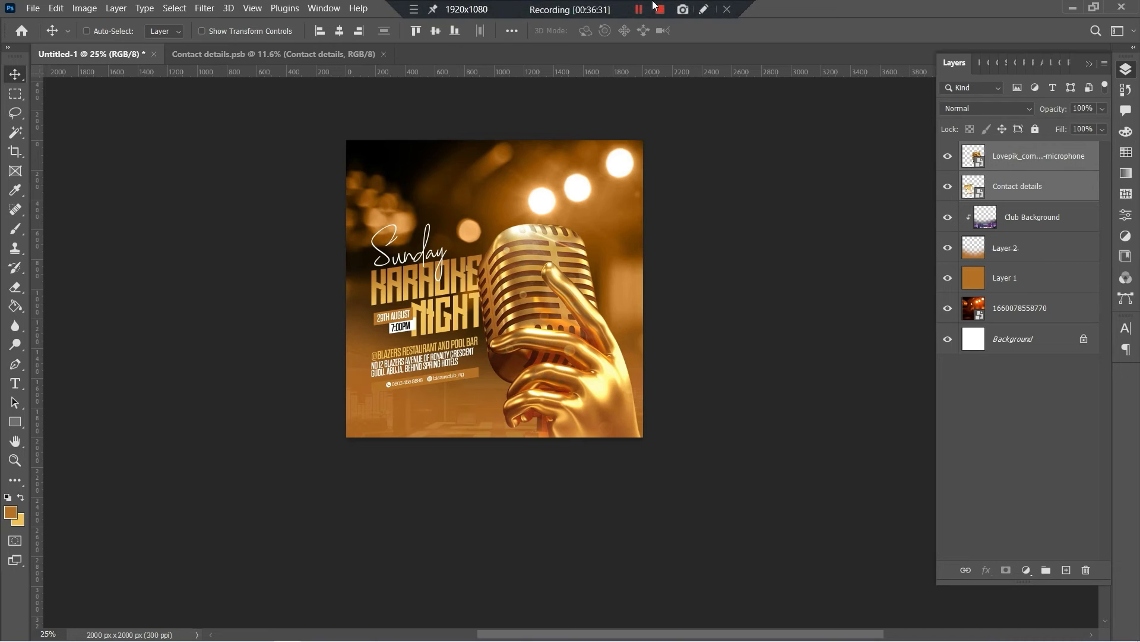
pyautogui.hotkey('shift', 'Right')
pyautogui.hotkey('shift', 'Right')
pyautogui.hotkey('shift', 'Right')
pyautogui.hotkey('shift', 'Right')
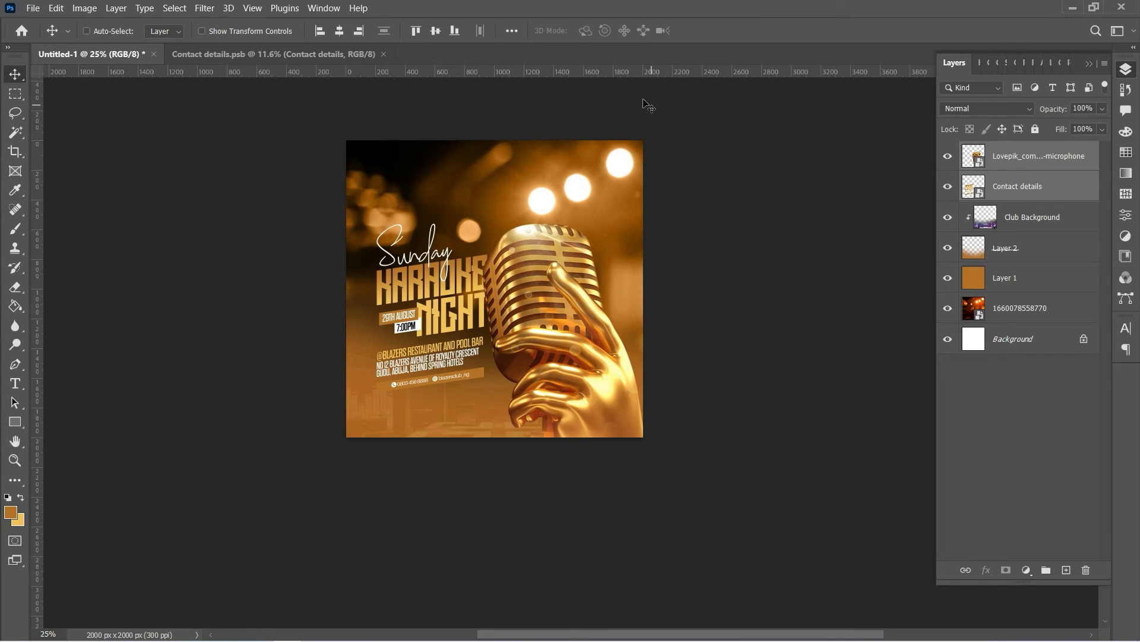
# Place the Lens Glow image embedded, enlarge it to about 31%, and position it over the lower half
pyautogui.click(33, 8)
pyautogui.click(80, 275)
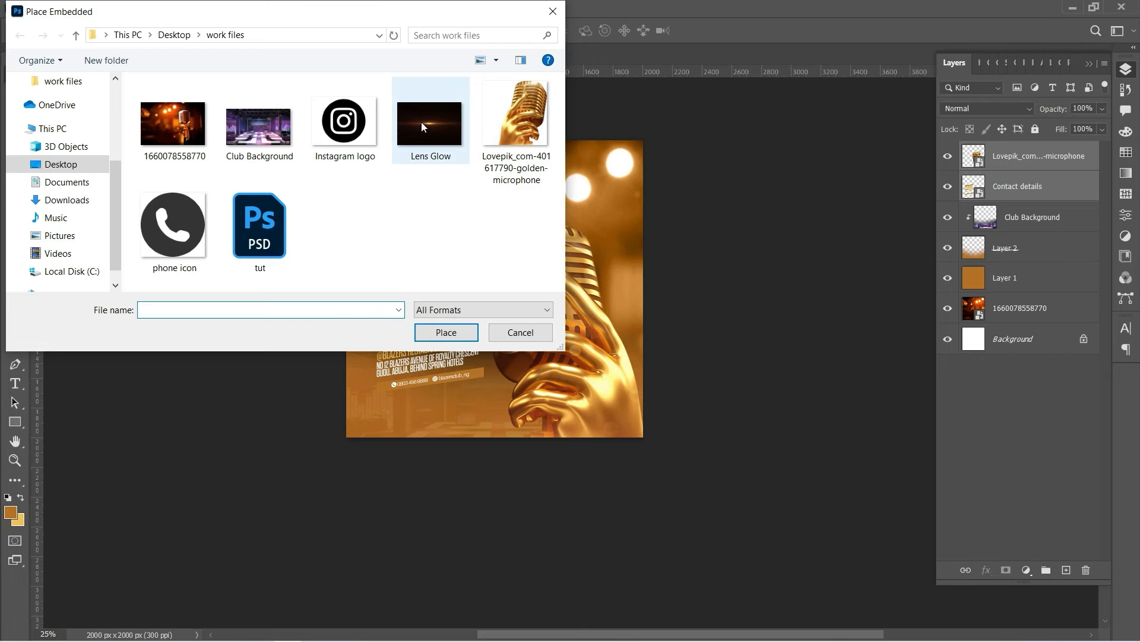
pyautogui.doubleClick(443, 128)
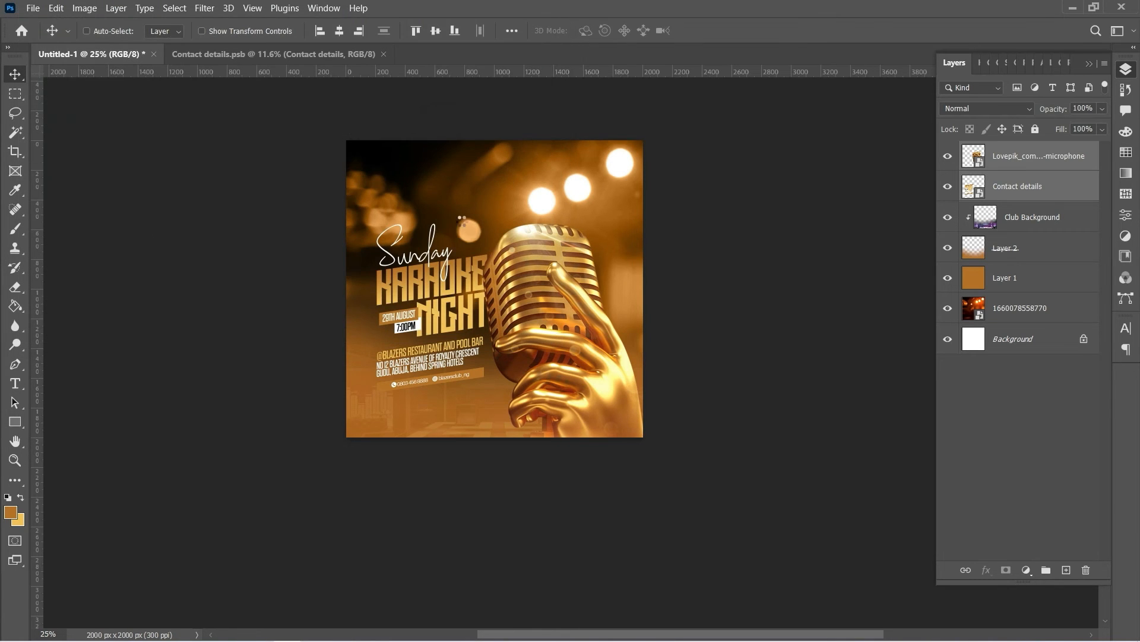
pyautogui.press('F7')
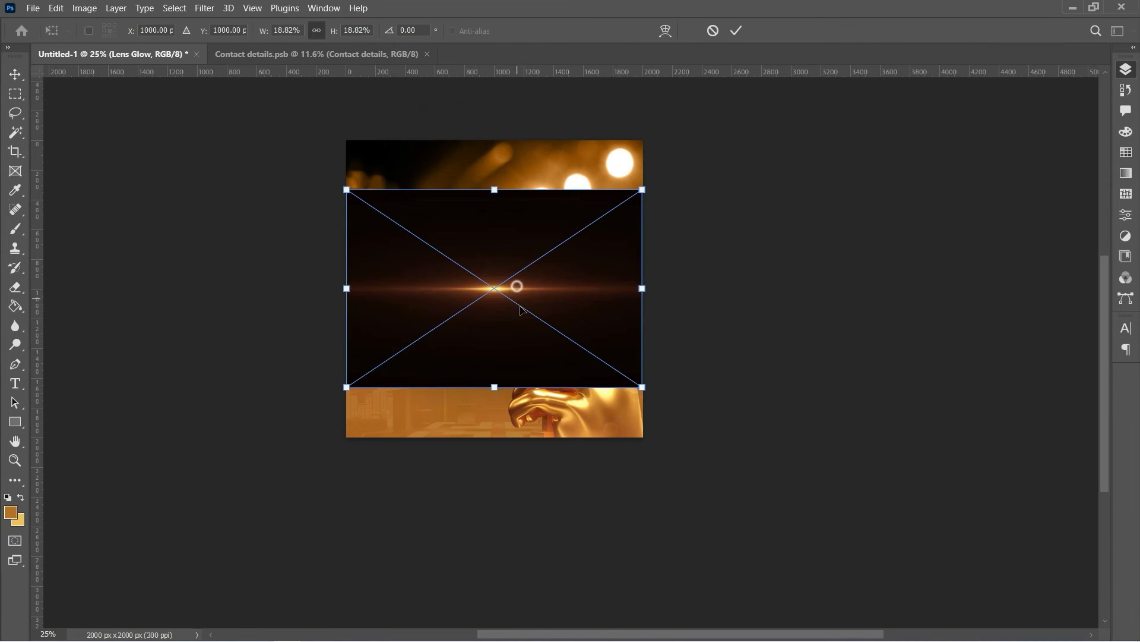
pyautogui.moveTo(517, 291); pyautogui.dragTo(523, 441)
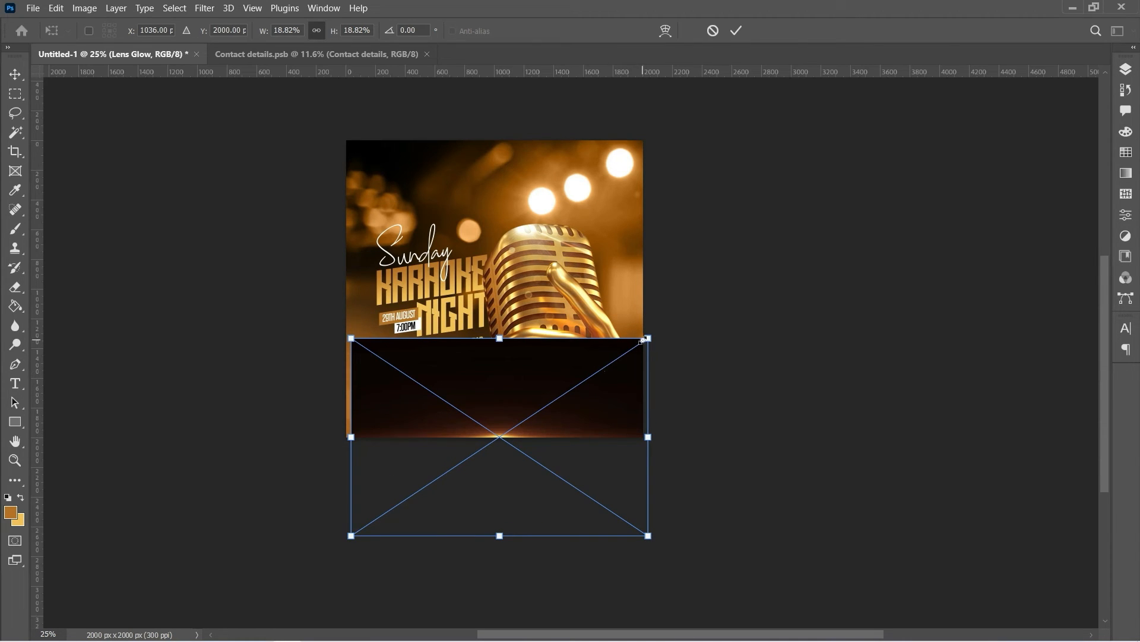
pyautogui.moveTo(643, 340); pyautogui.dragTo(737, 268)
pyautogui.moveTo(539, 363); pyautogui.dragTo(598, 359)
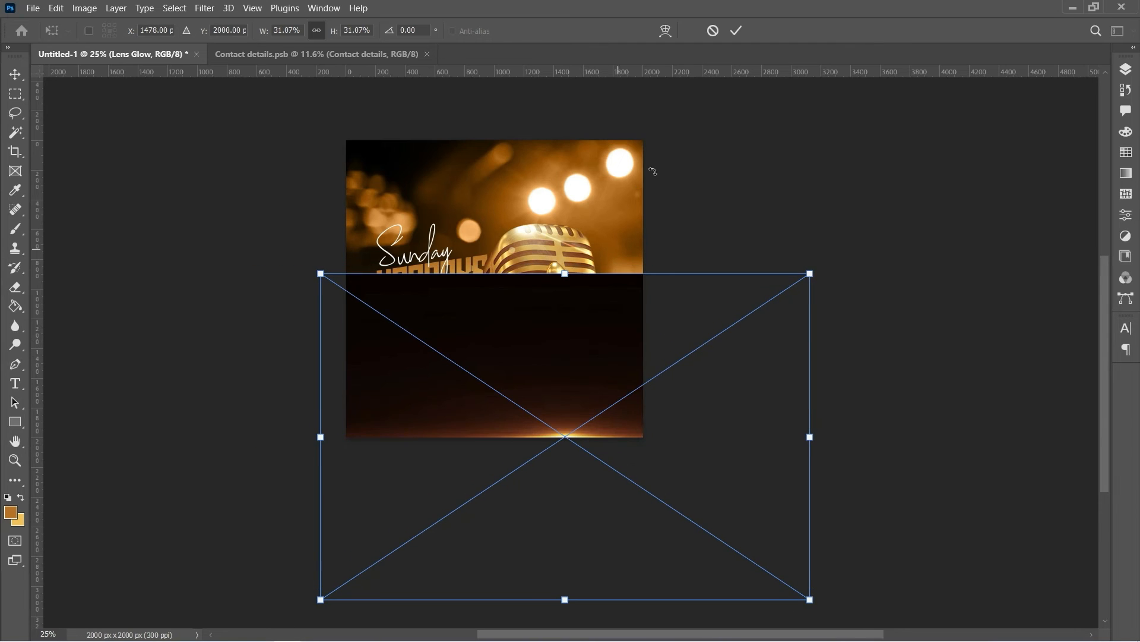
pyautogui.click(737, 30)
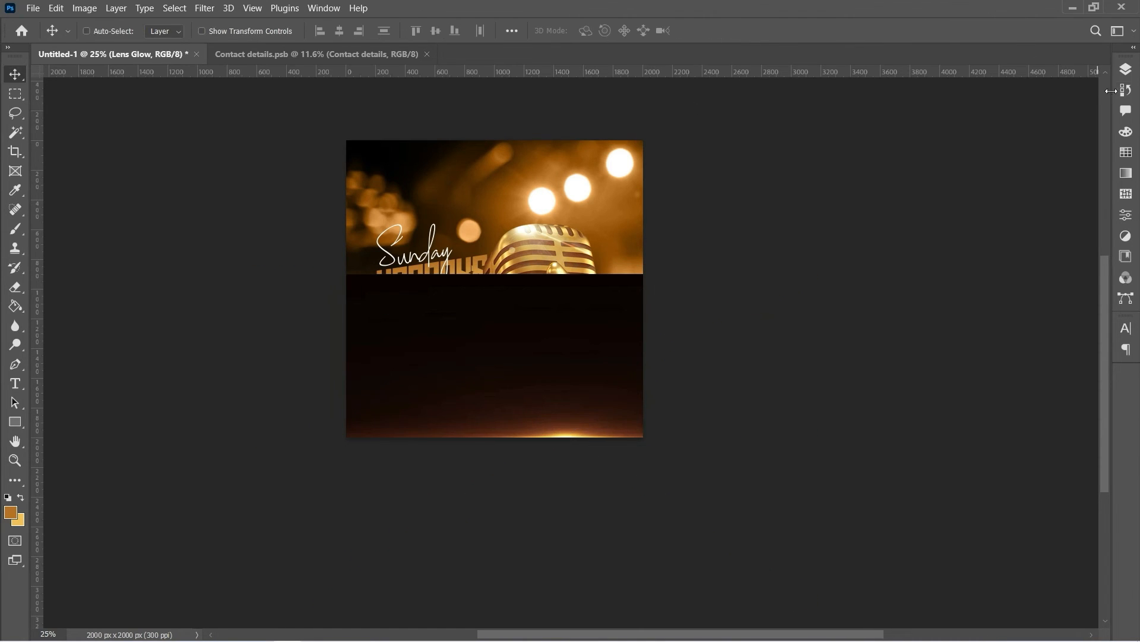
# Switch the Lens Glow layer to the Screen blend mode
pyautogui.click(1126, 70)
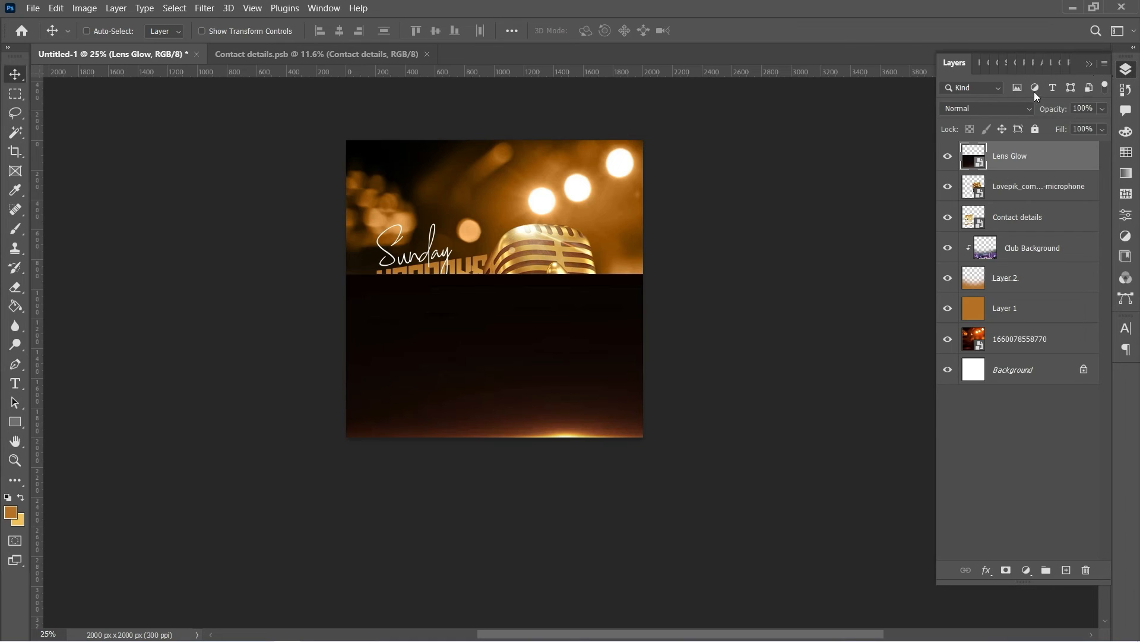
pyautogui.click(974, 109)
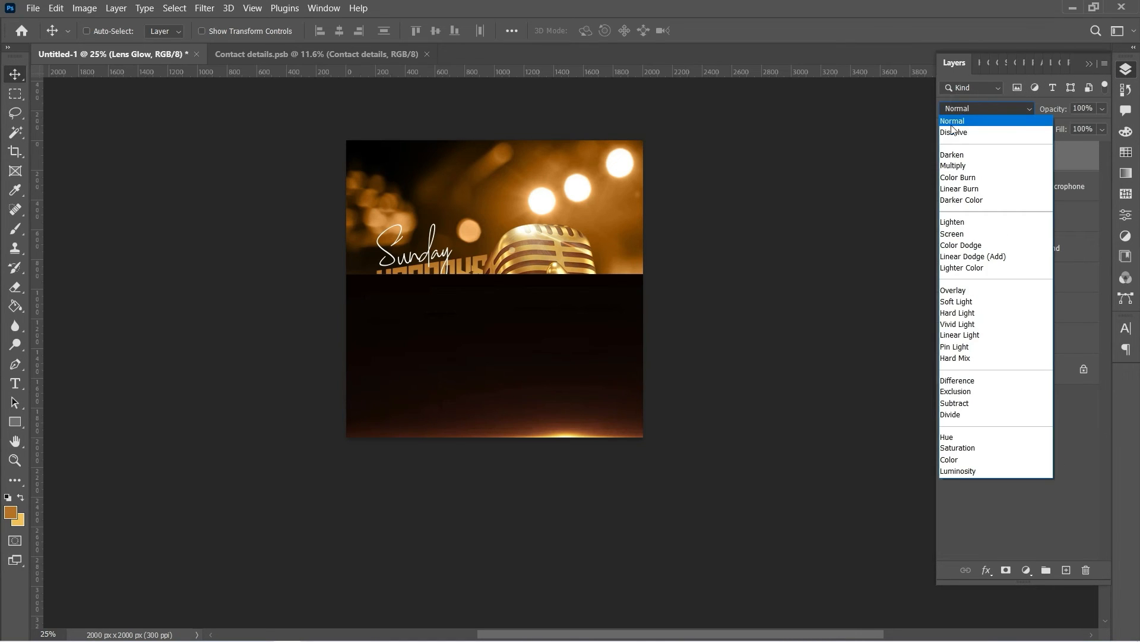
pyautogui.click(949, 234)
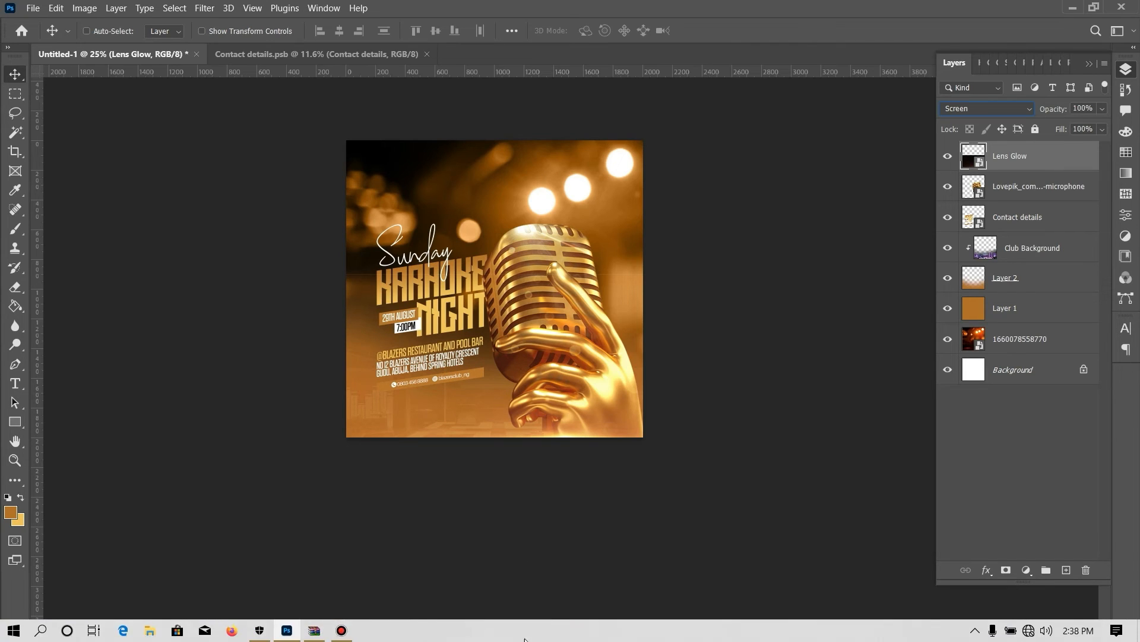
pyautogui.click(528, 327)
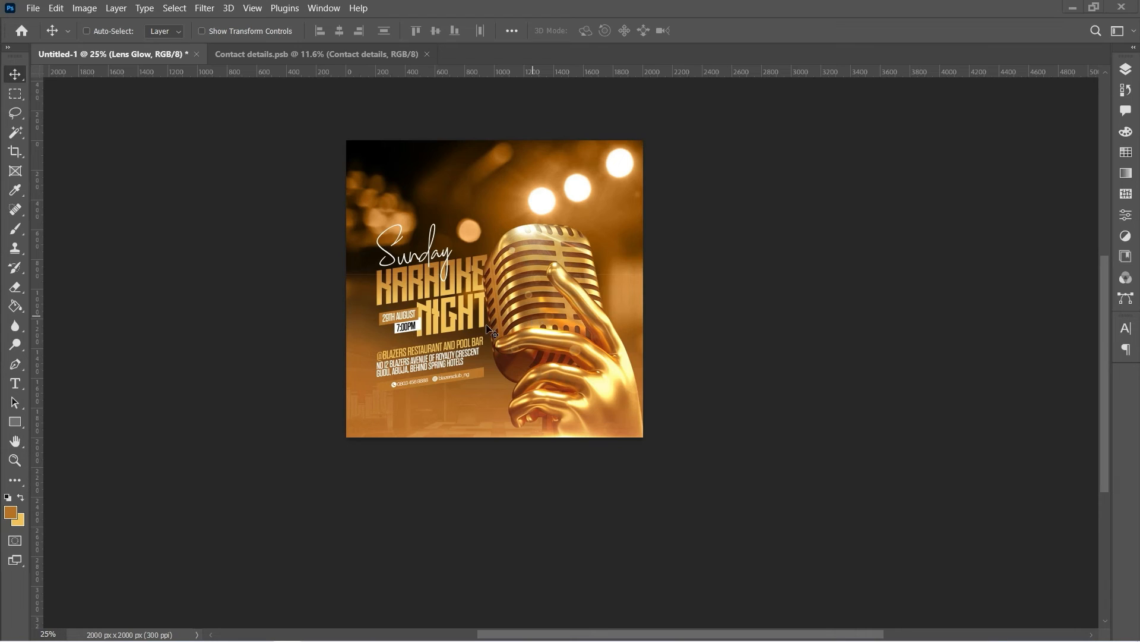
# Zoom the poster view in to 66.7%
pyautogui.click(16, 463)
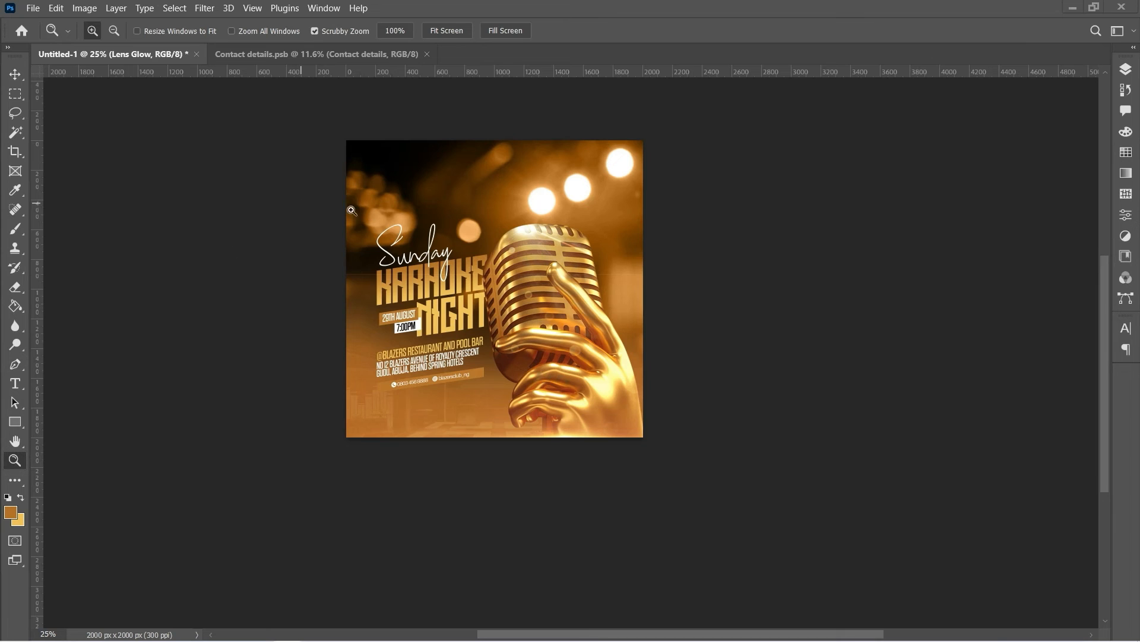
pyautogui.click(405, 210)
pyautogui.click(396, 172)
pyautogui.click(402, 207)
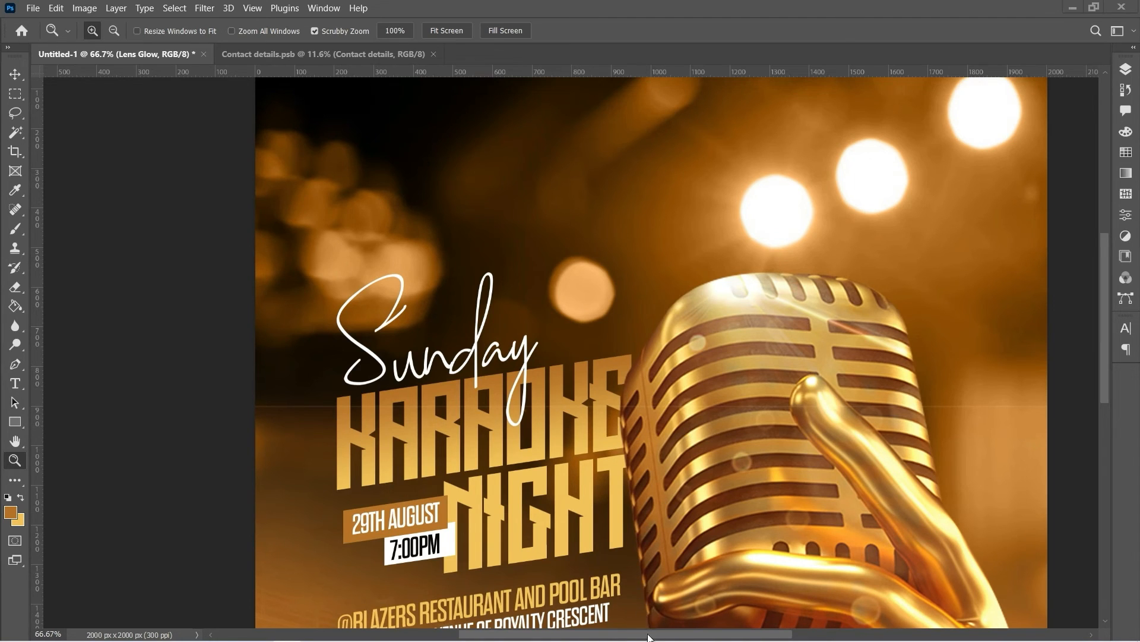
pyautogui.moveTo(648, 637); pyautogui.dragTo(673, 637)
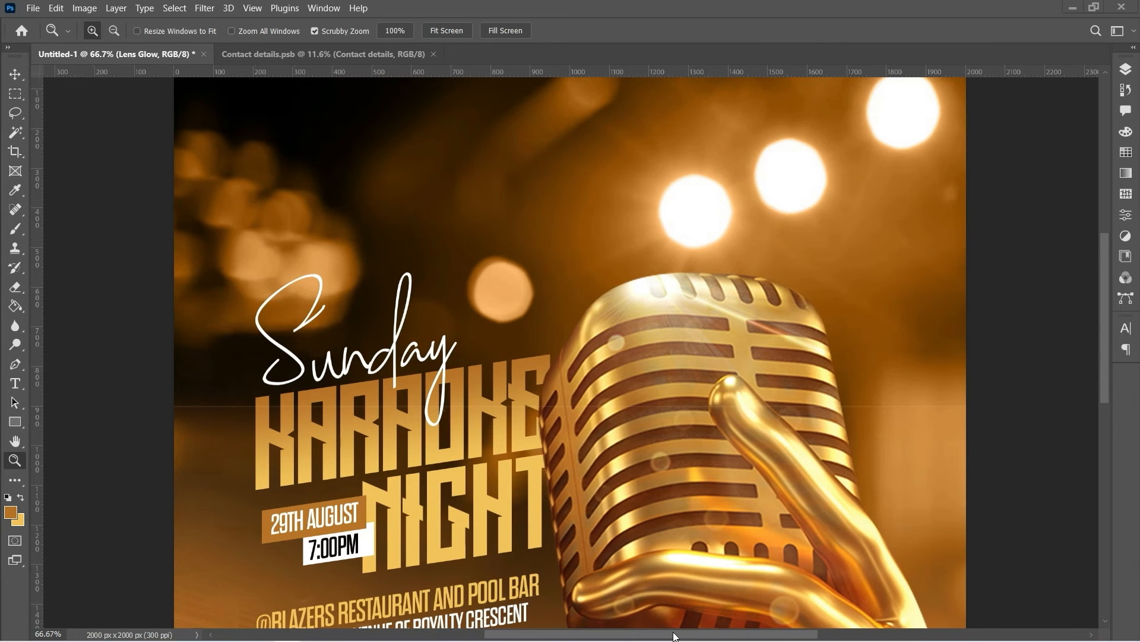
# Rasterize the Lens Glow layer and select the Eraser tool
pyautogui.click(1126, 65)
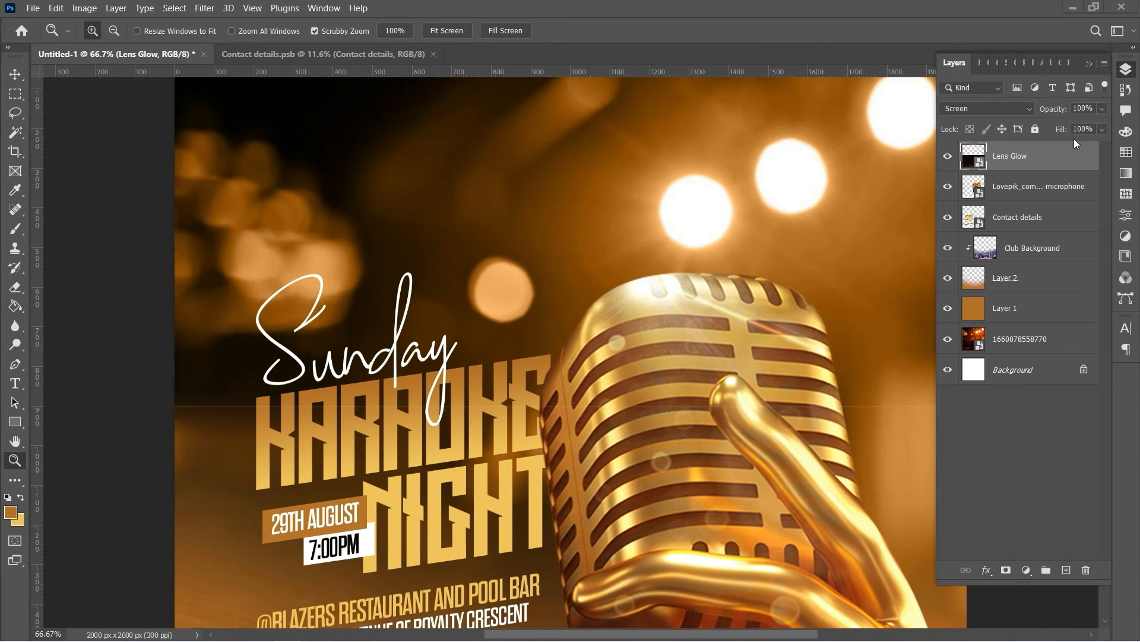
pyautogui.click(998, 156)
pyautogui.rightClick(998, 156)
pyautogui.click(890, 308)
pyautogui.click(16, 288)
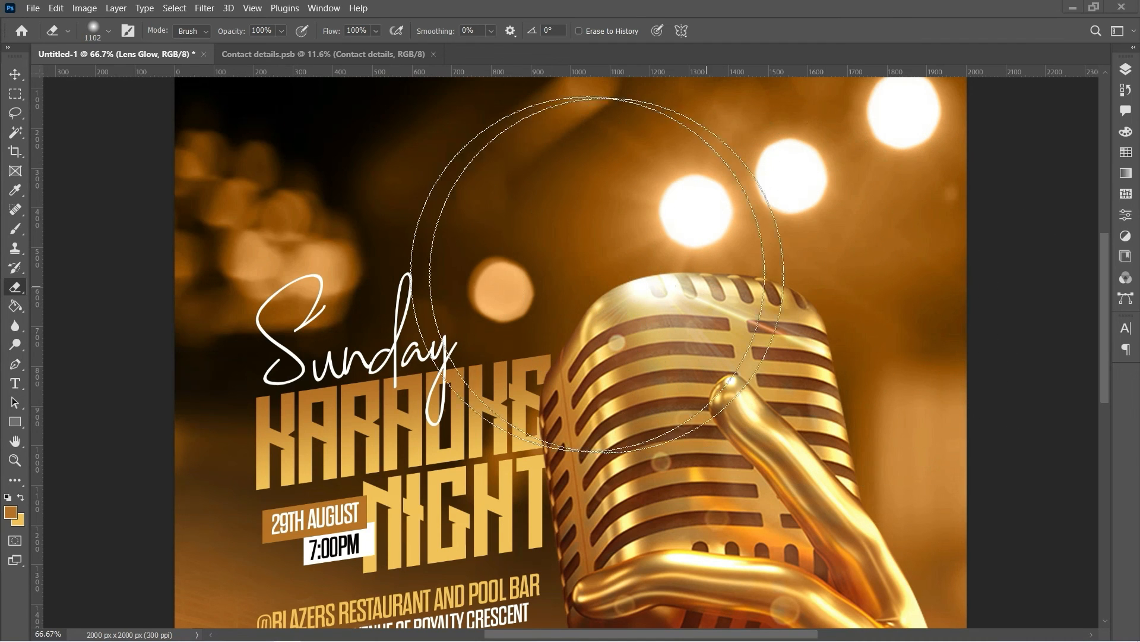
# Pan the view down so the poster's top edge is visible
pyautogui.click(16, 450)
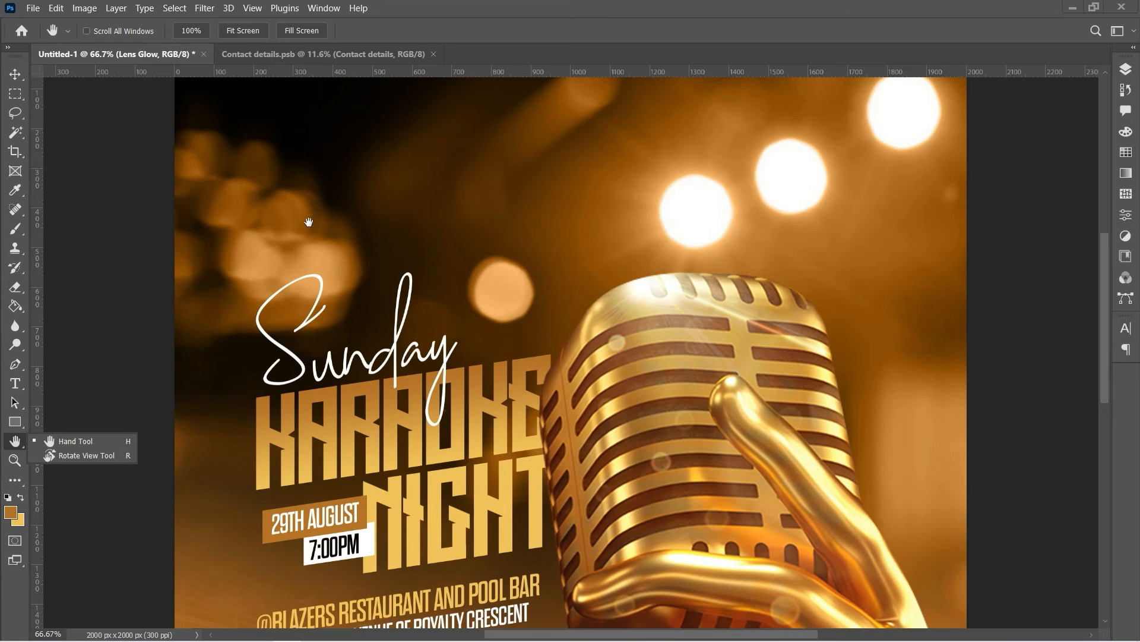
pyautogui.moveTo(308, 222); pyautogui.dragTo(319, 338)
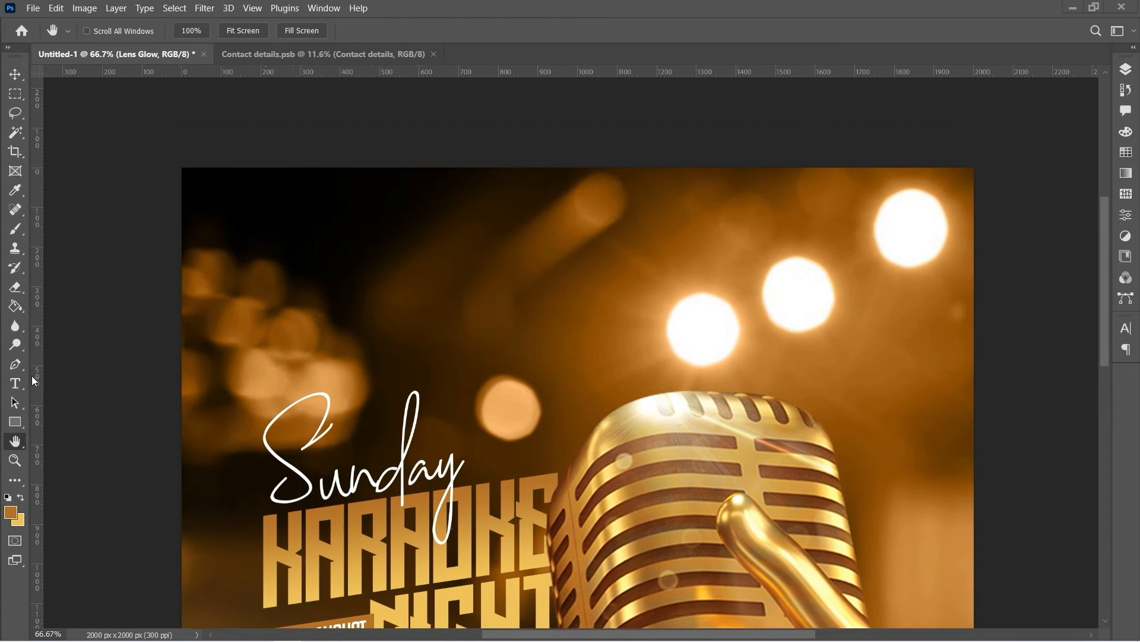
pyautogui.click(18, 385)
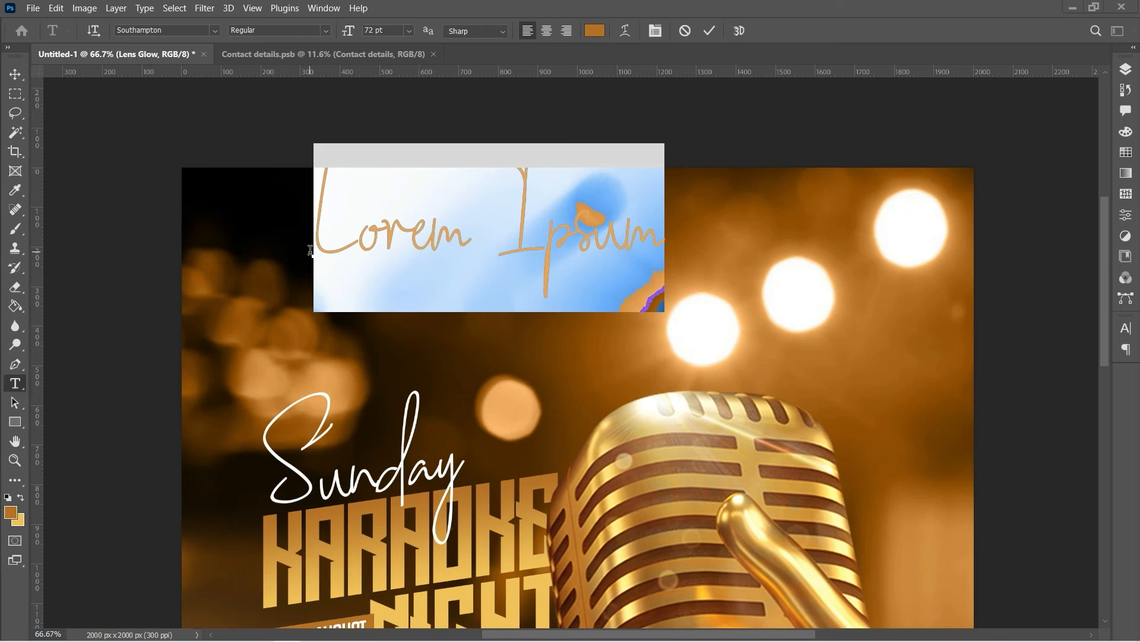
# Type 'Blazers' and set its font to Dharma Gothic E
pyautogui.write('Blazers')
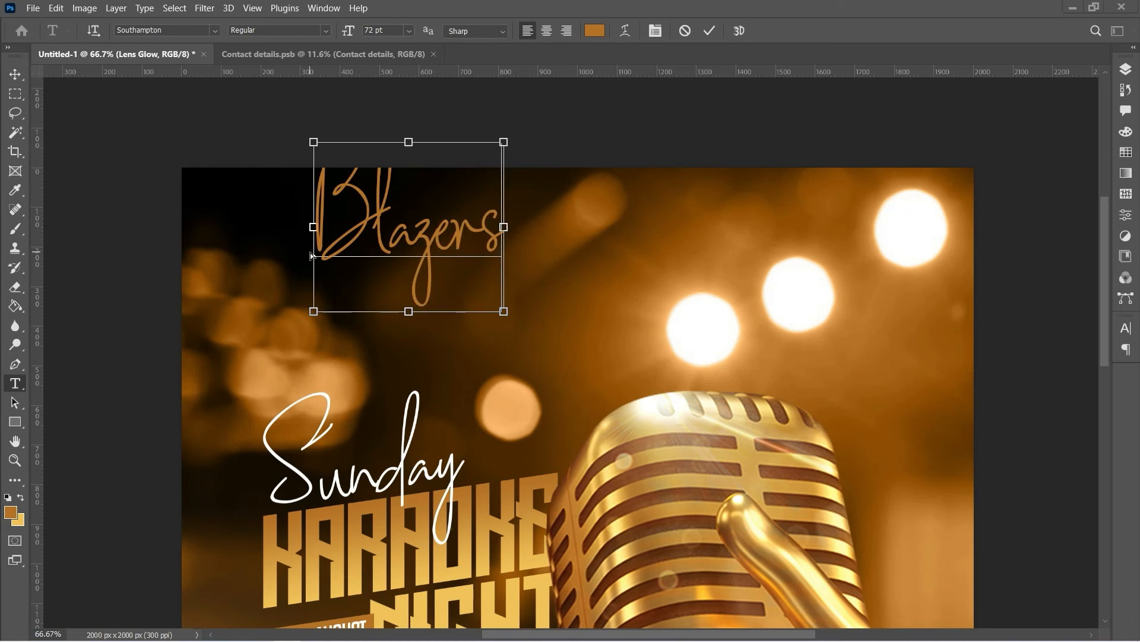
pyautogui.hotkey('ctrl', 'a')
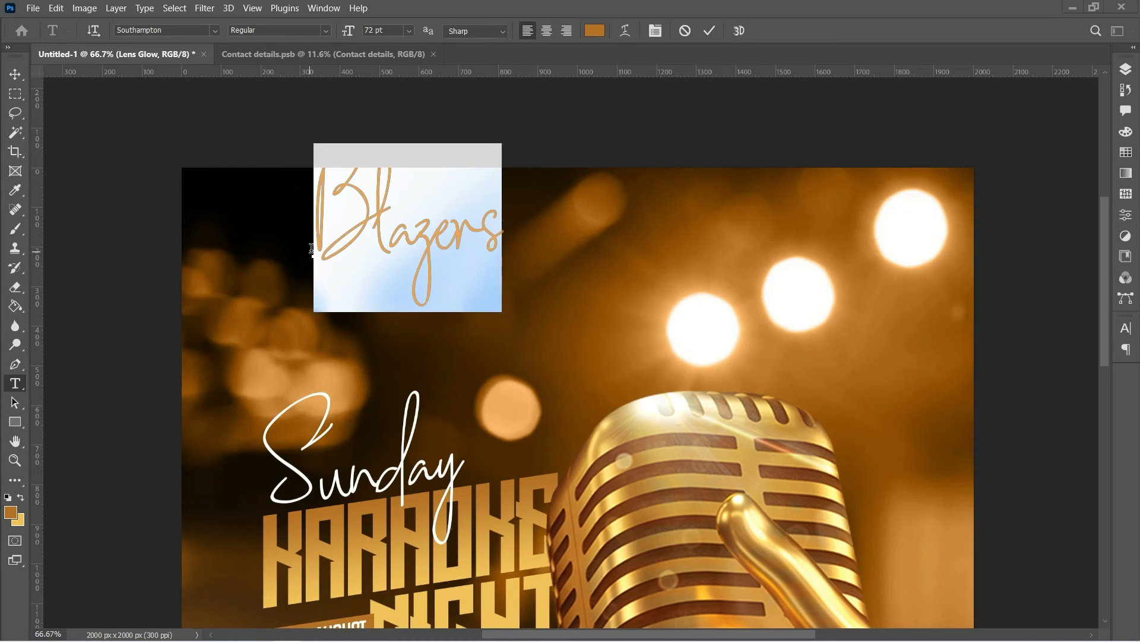
pyautogui.click(175, 29)
pyautogui.write('dha')
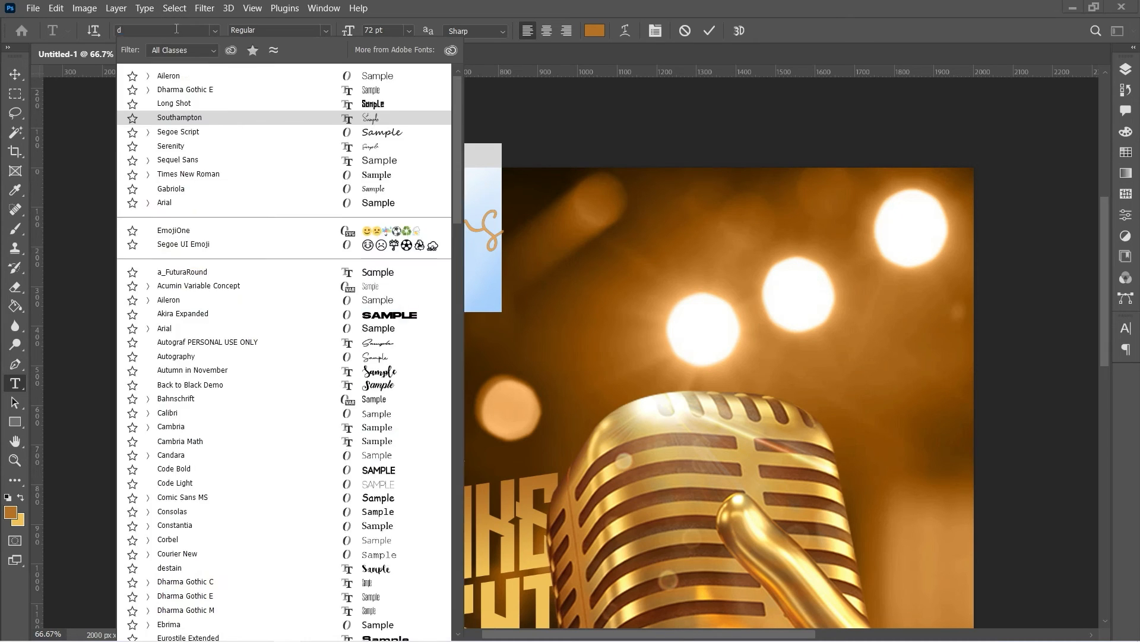
pyautogui.click(222, 359)
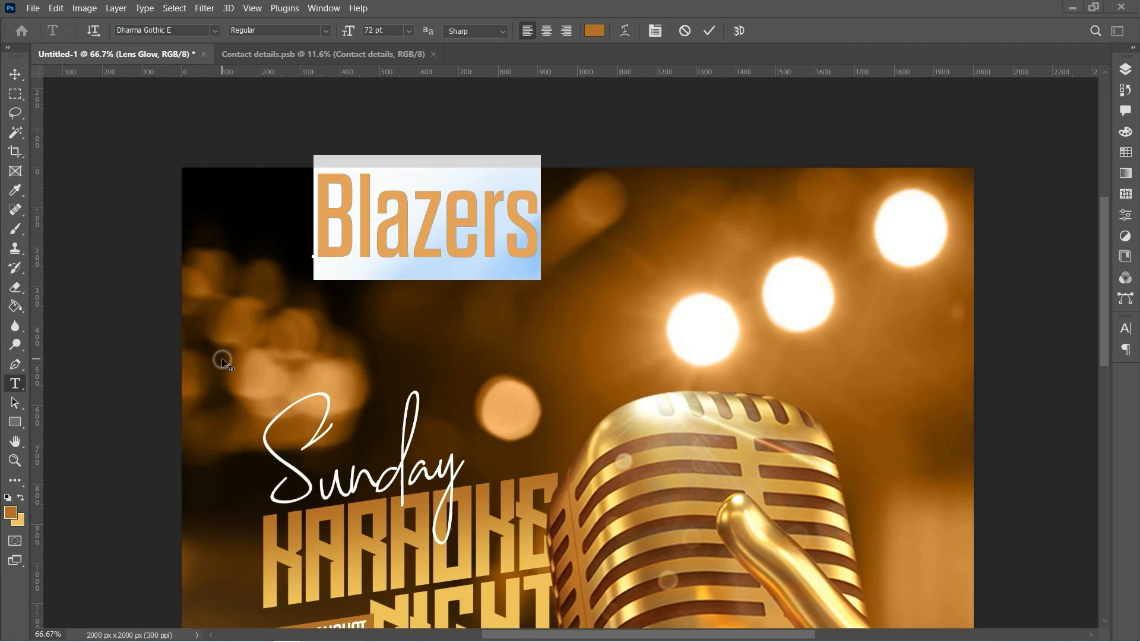
# Make the text All Caps with -25 tracking and white (ffffff) colour
pyautogui.click(655, 31)
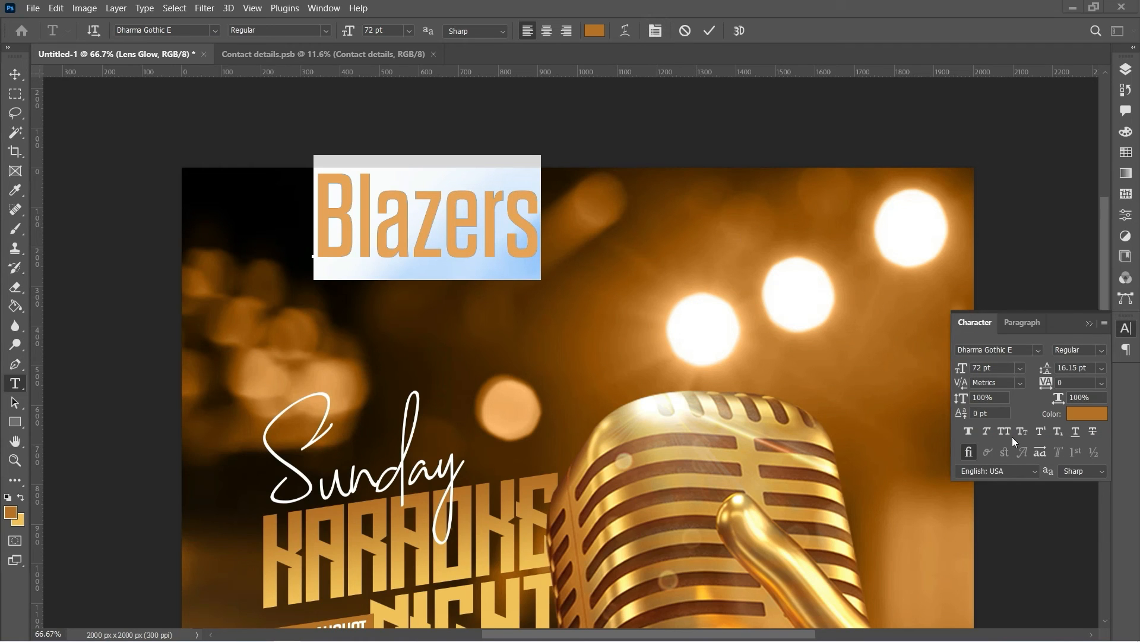
pyautogui.click(1007, 432)
pyautogui.click(1103, 383)
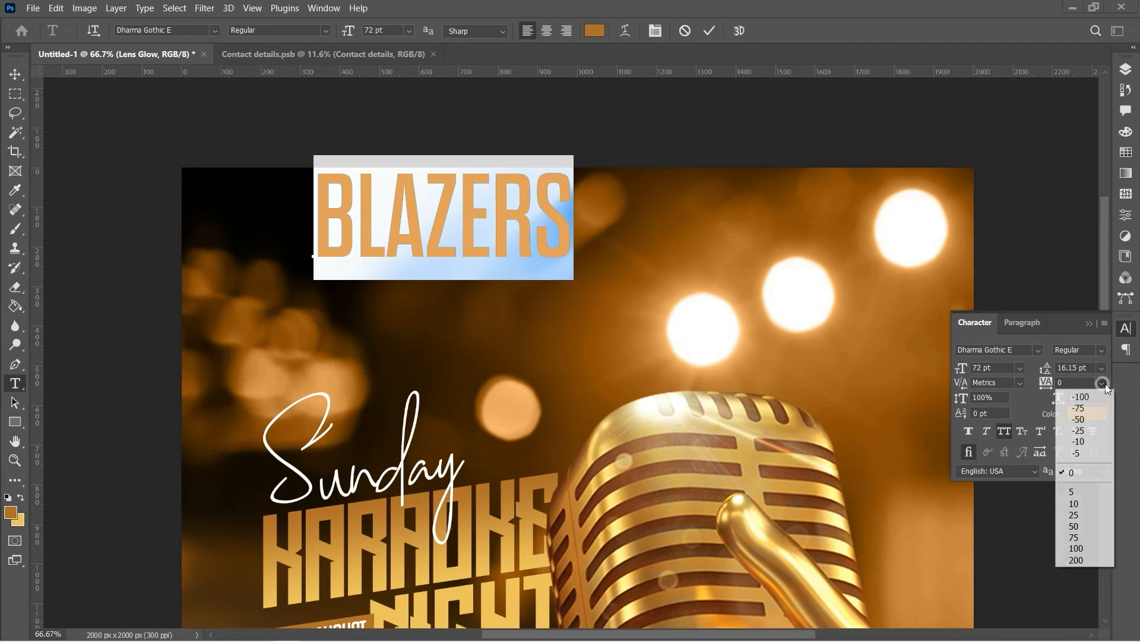
pyautogui.click(1096, 432)
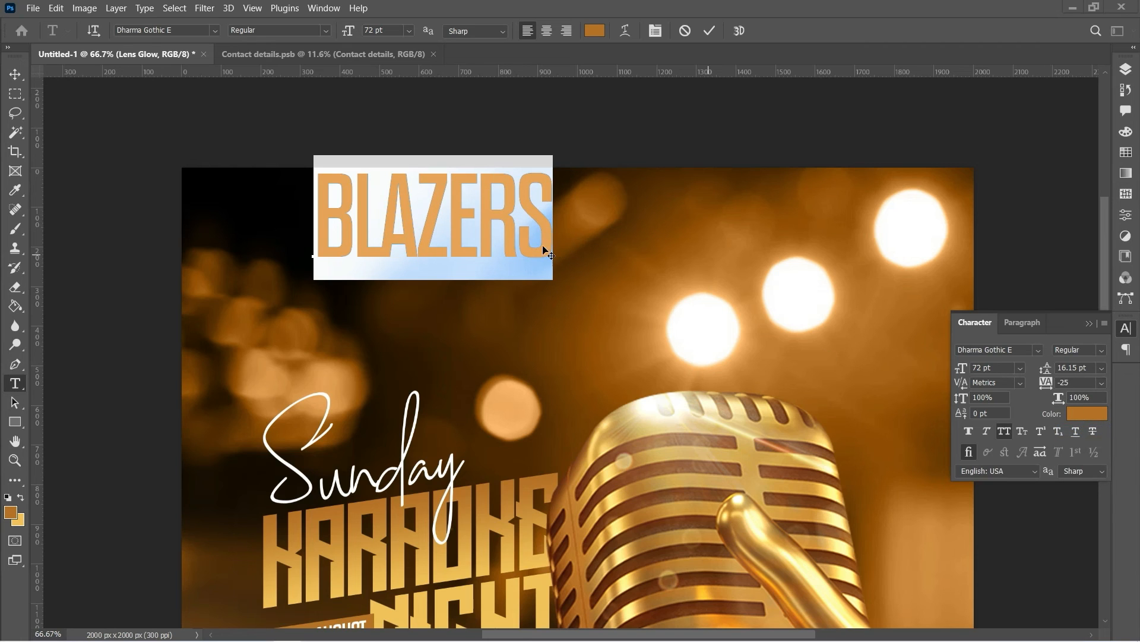
pyautogui.click(594, 31)
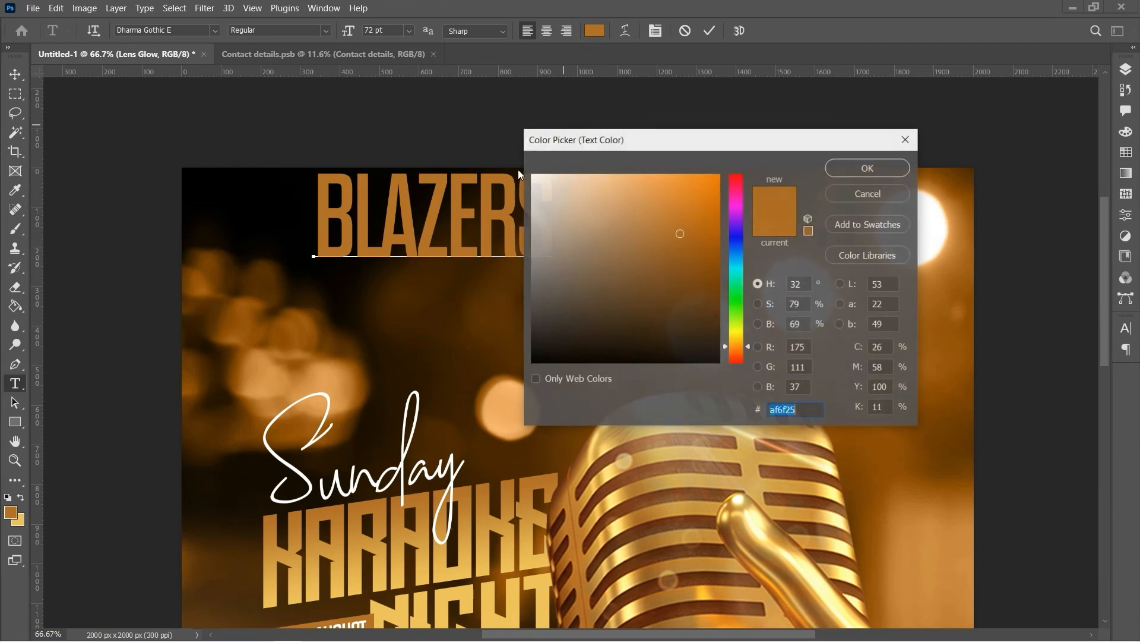
pyautogui.write('ffffff')
pyautogui.click(869, 167)
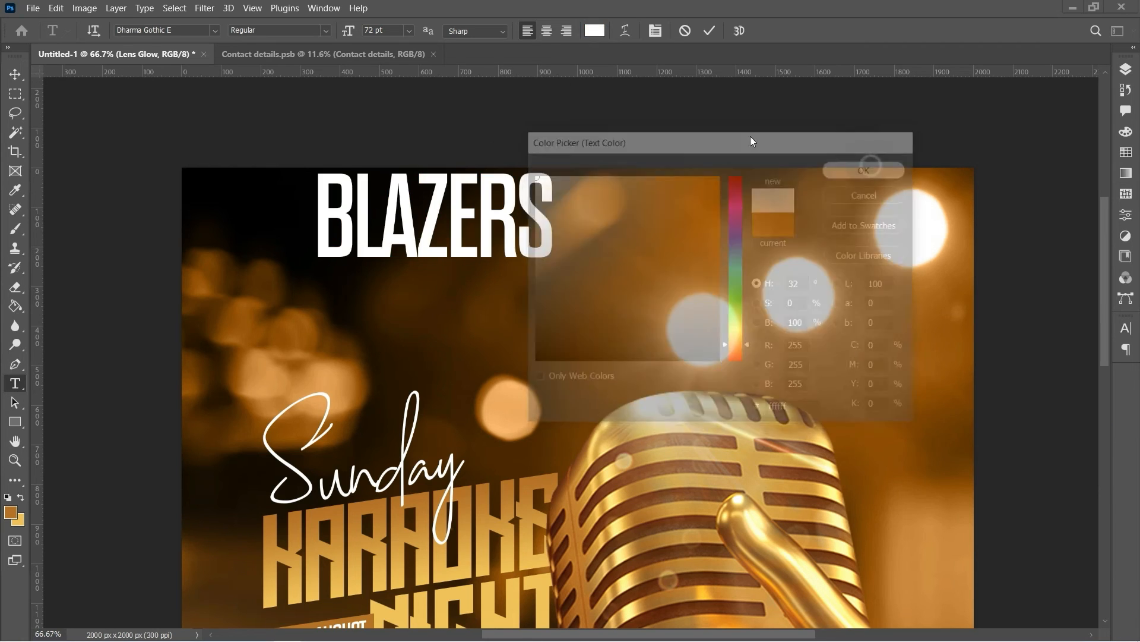
# Move the BLAZERS title down and left into the poster's top-left area
pyautogui.click(20, 71)
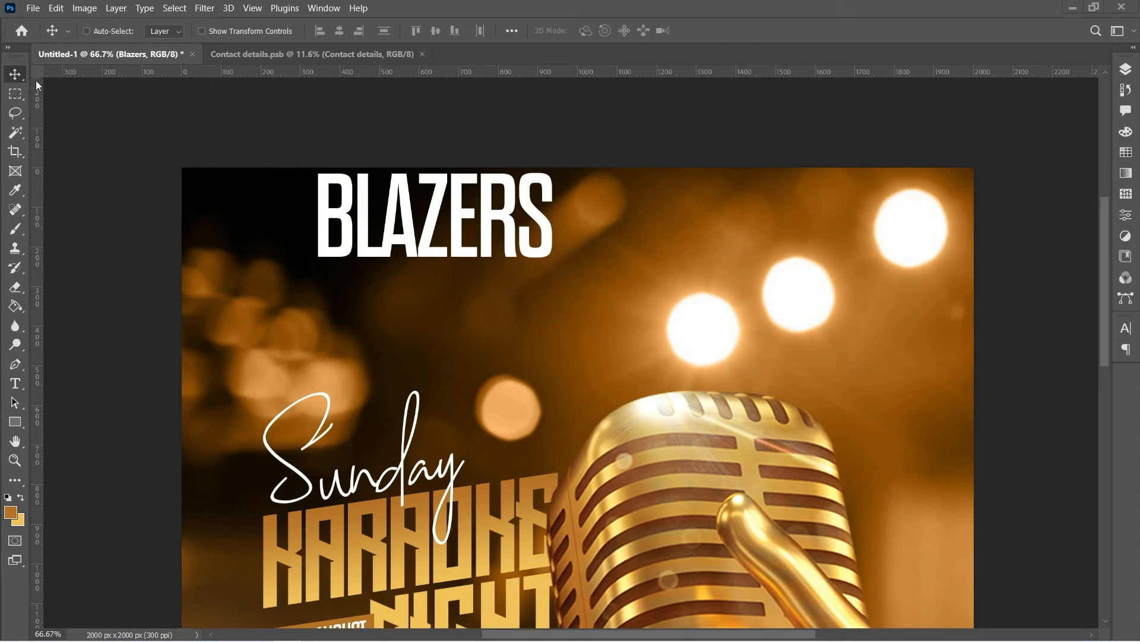
pyautogui.moveTo(407, 234); pyautogui.dragTo(362, 291)
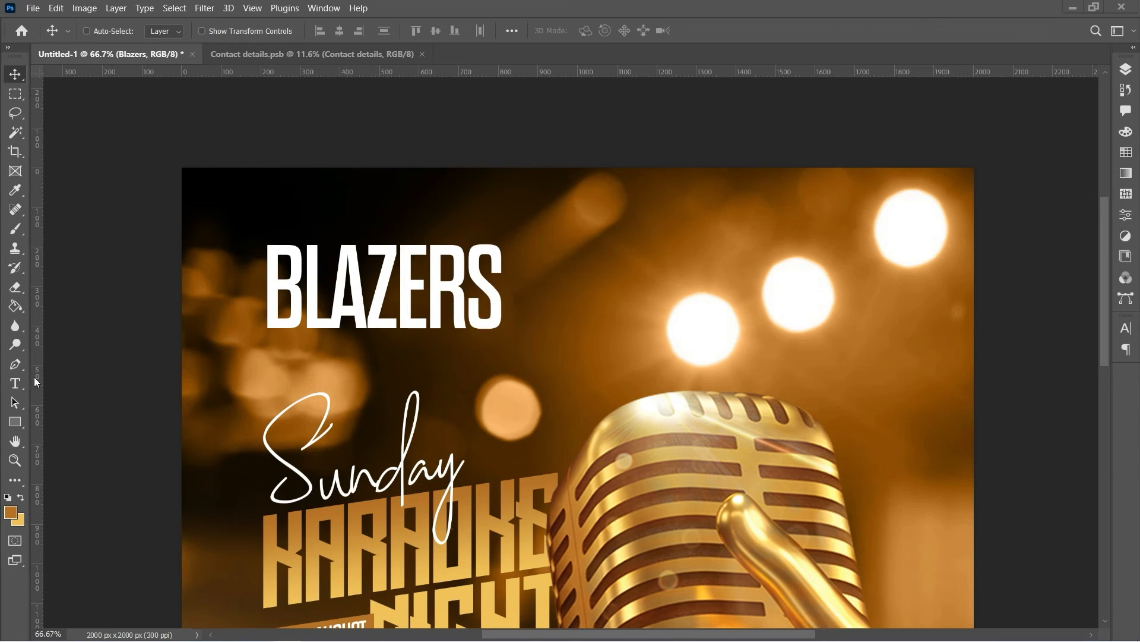
pyautogui.click(16, 386)
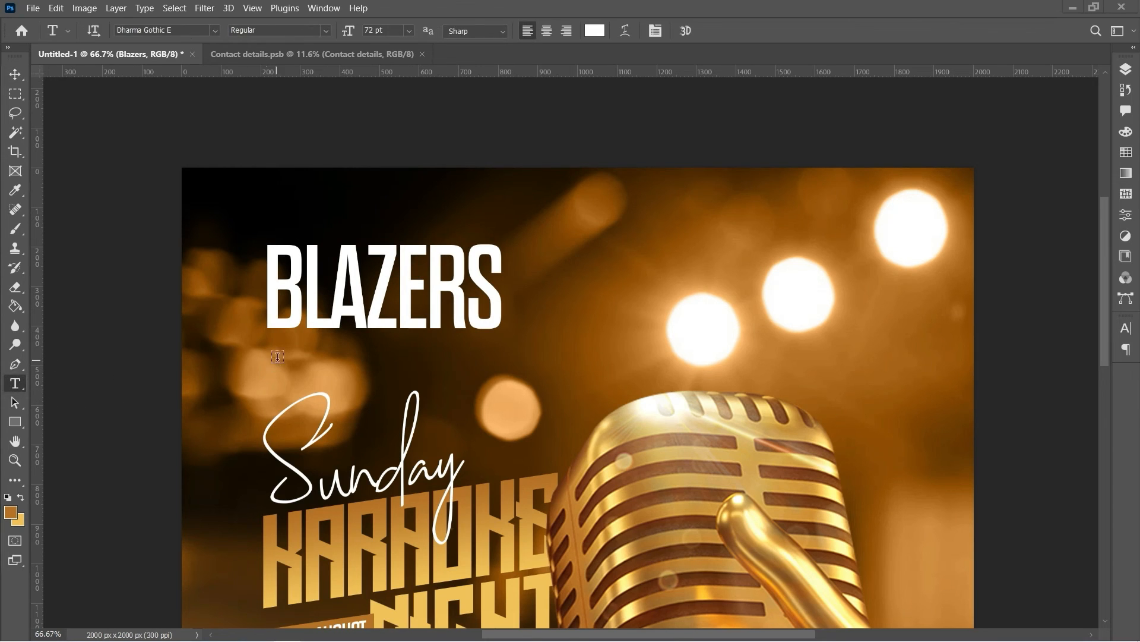
# Type the 'RESTAURANT AND POOL BAR' subtitle below BLAZERS and set it to Aileron SemiBold
pyautogui.click(280, 351)
pyautogui.write('RESTAURANT AND POOL BA')
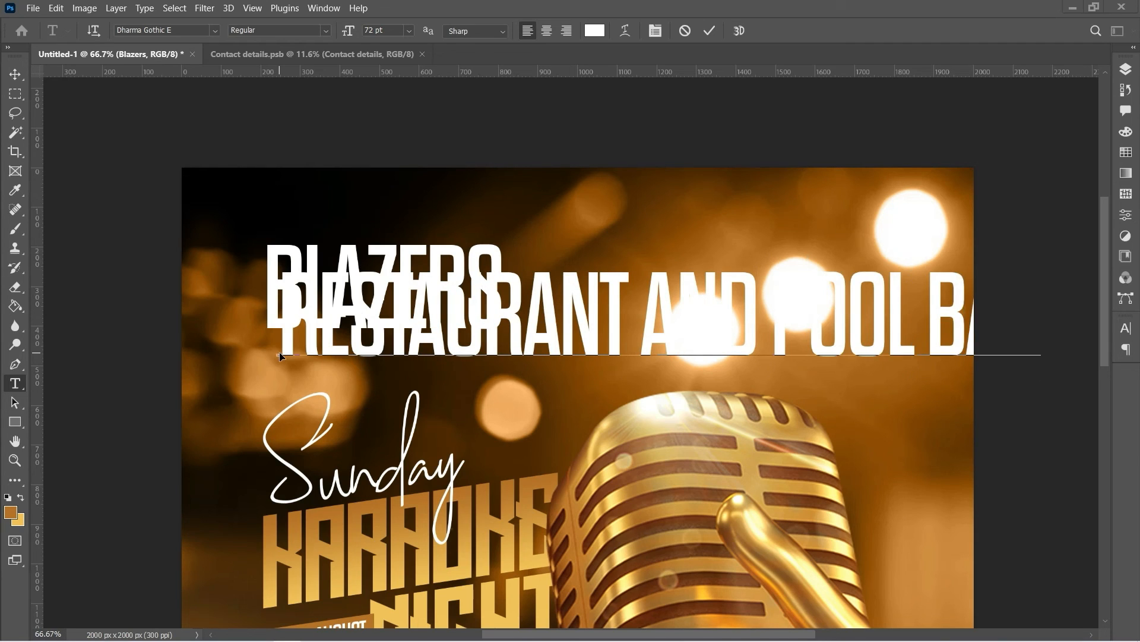
pyautogui.hotkey('ctrl', 'a')
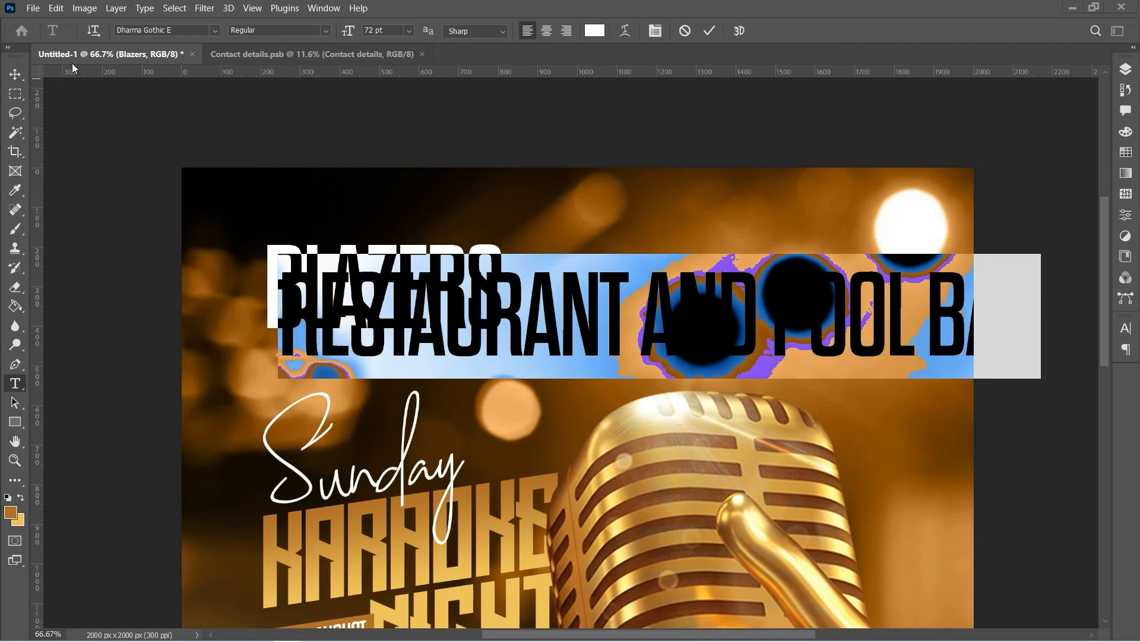
pyautogui.doubleClick(140, 30)
pyautogui.moveTo(177, 27); pyautogui.dragTo(116, 32)
pyautogui.write('ail')
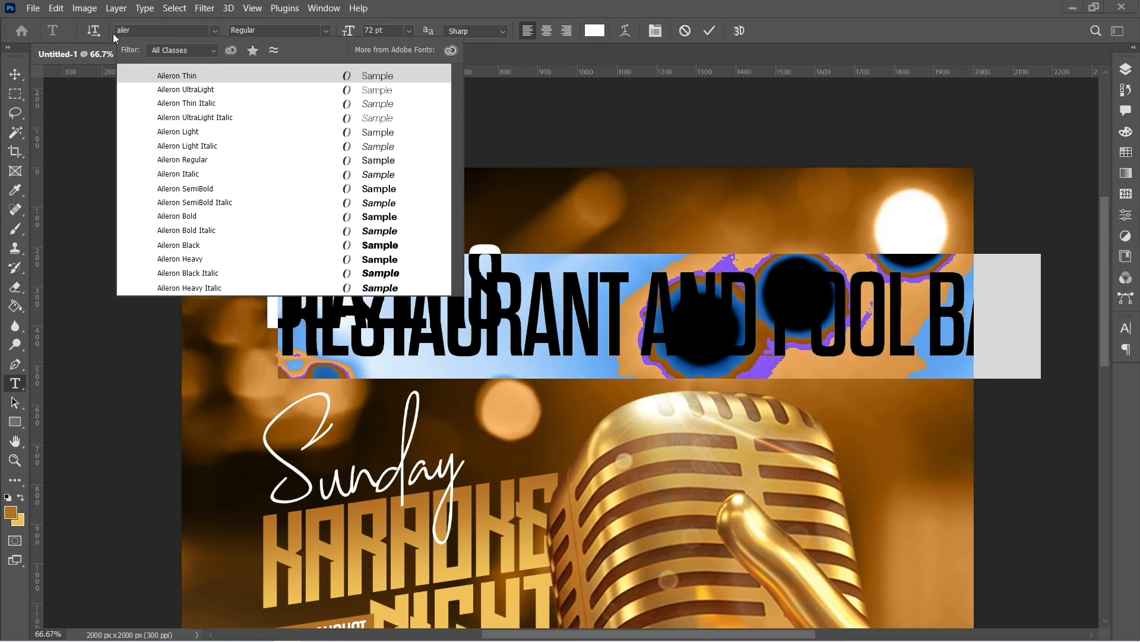
pyautogui.write('er')
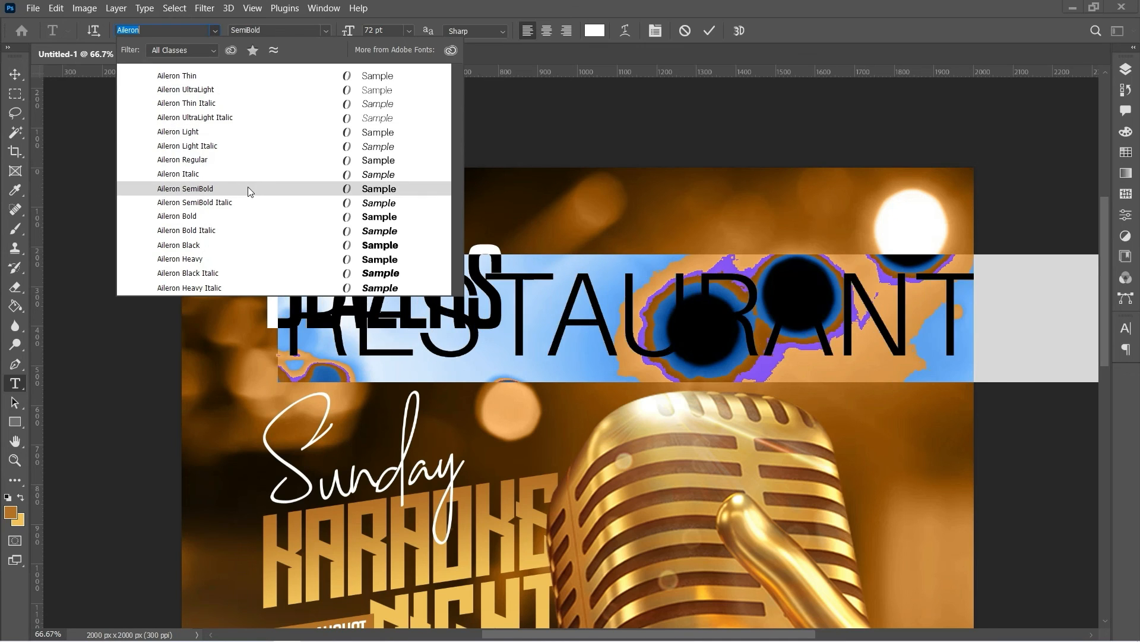
pyautogui.click(248, 188)
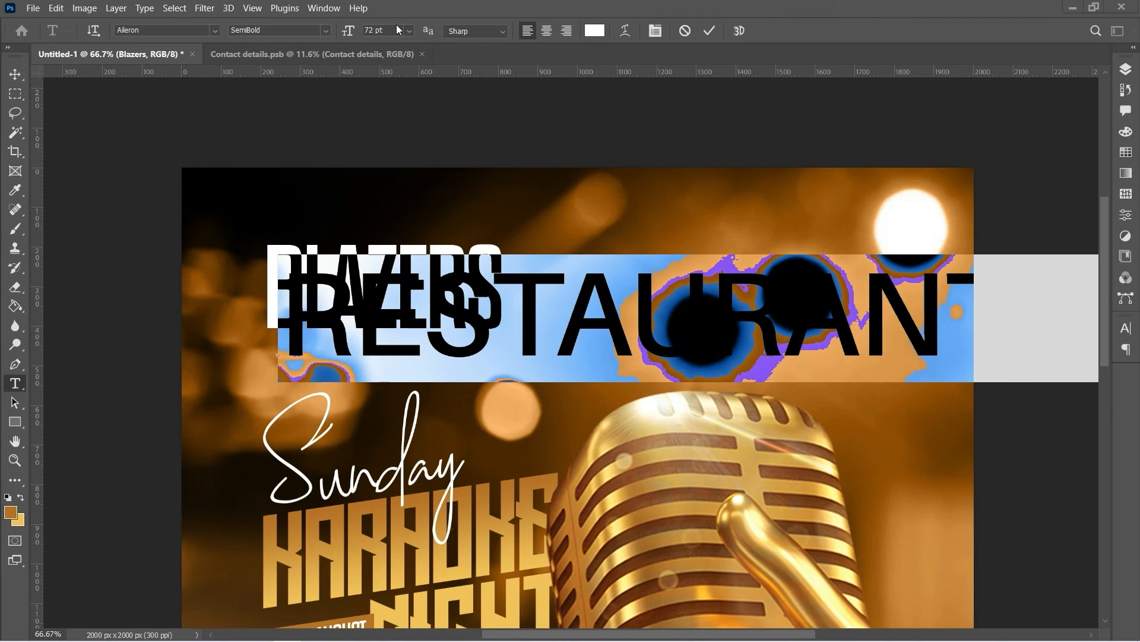
# Set the subtitle to 6 pt with 200 letter spacing
pyautogui.click(409, 30)
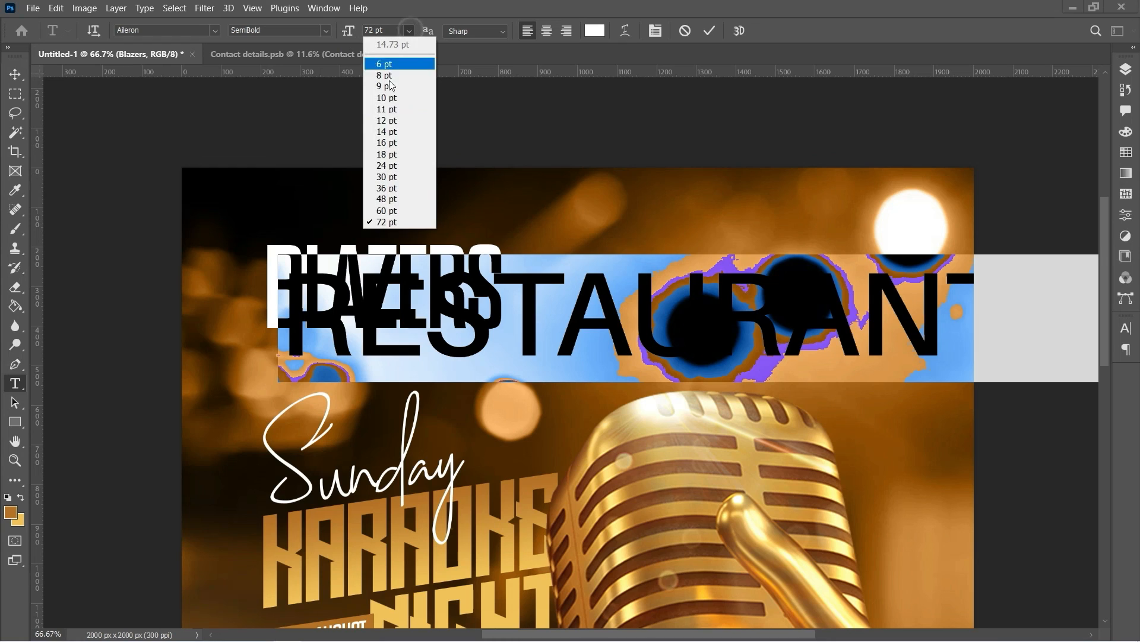
pyautogui.click(387, 131)
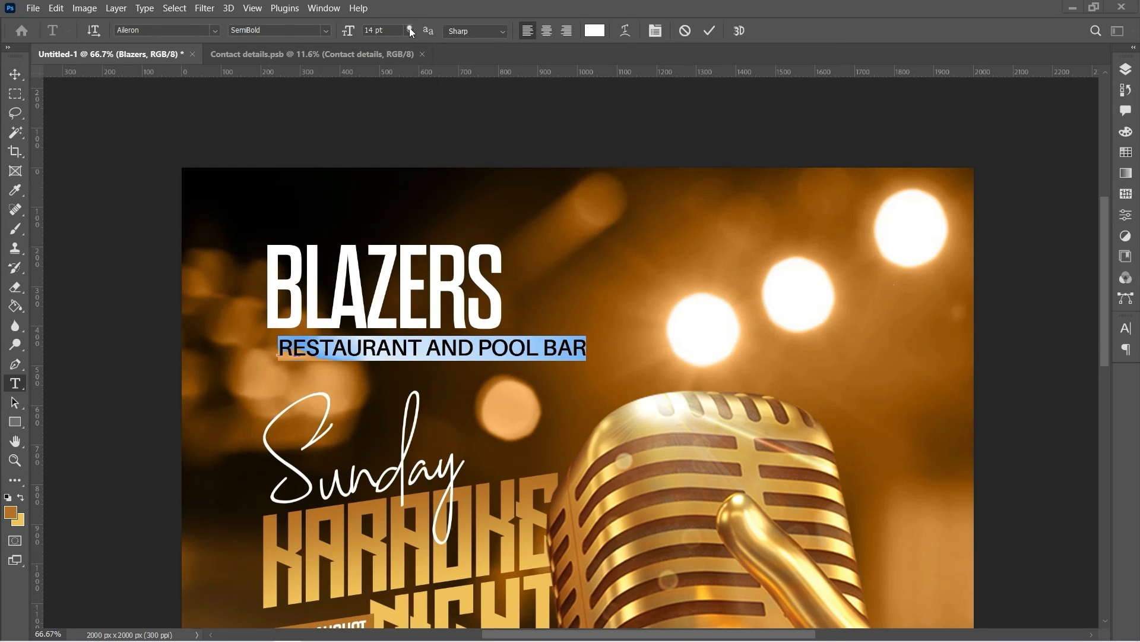
pyautogui.click(410, 31)
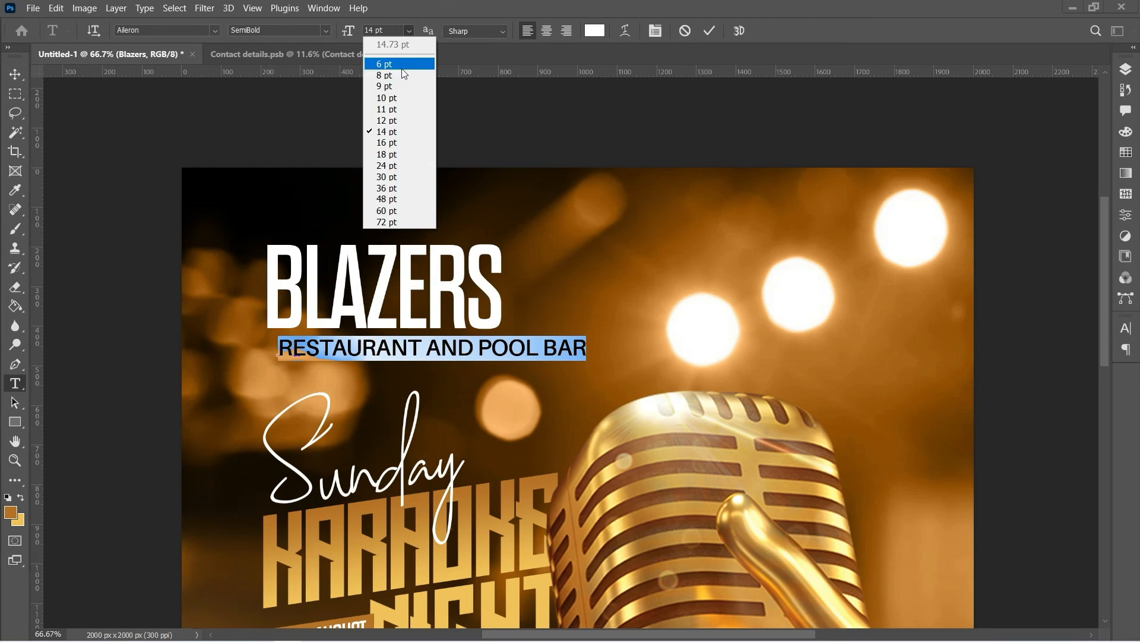
pyautogui.click(387, 98)
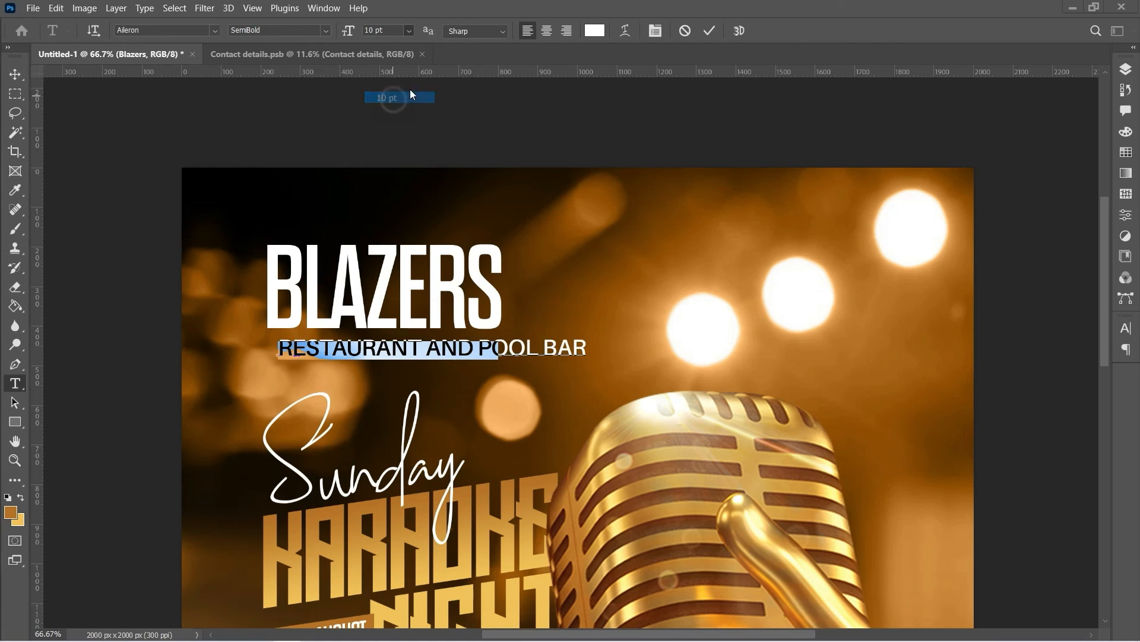
pyautogui.click(656, 32)
pyautogui.click(1103, 382)
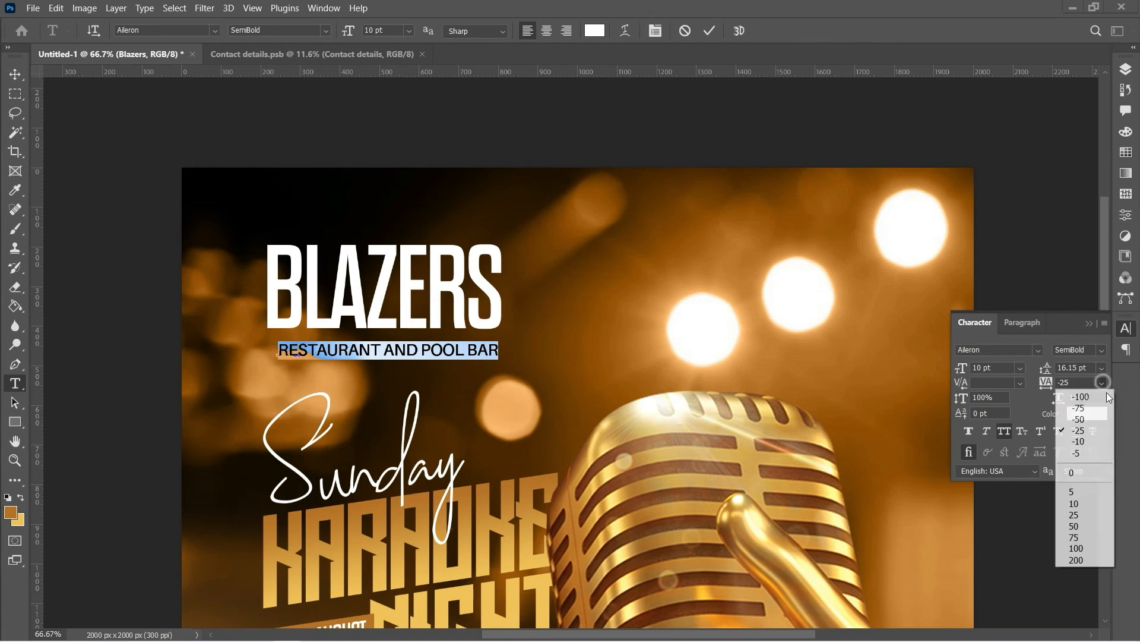
pyautogui.click(1076, 559)
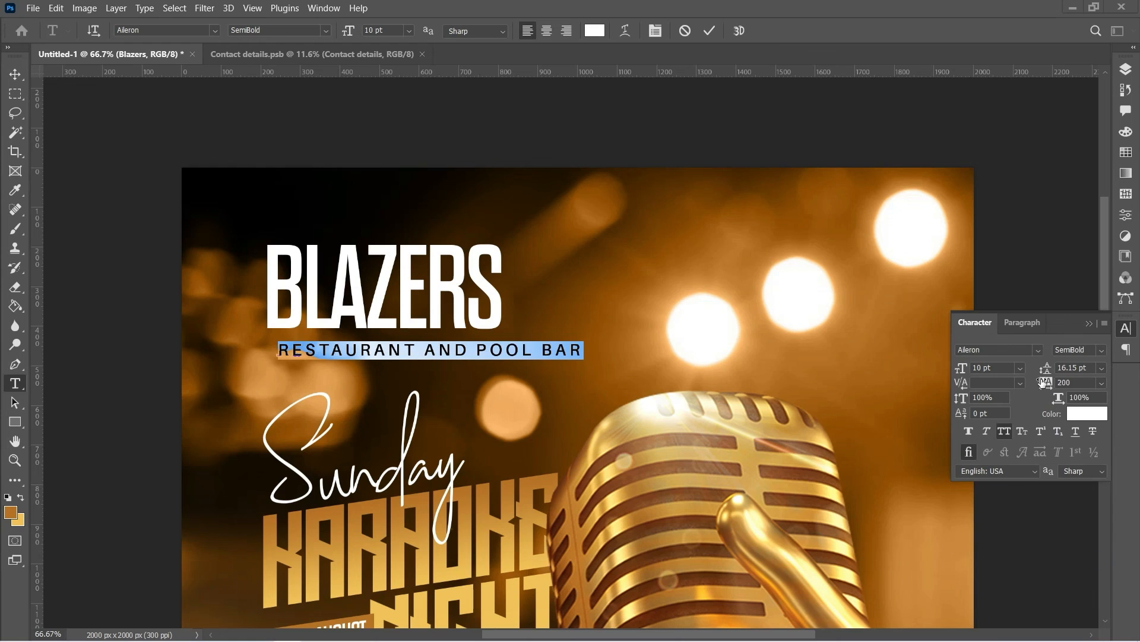
pyautogui.click(1021, 367)
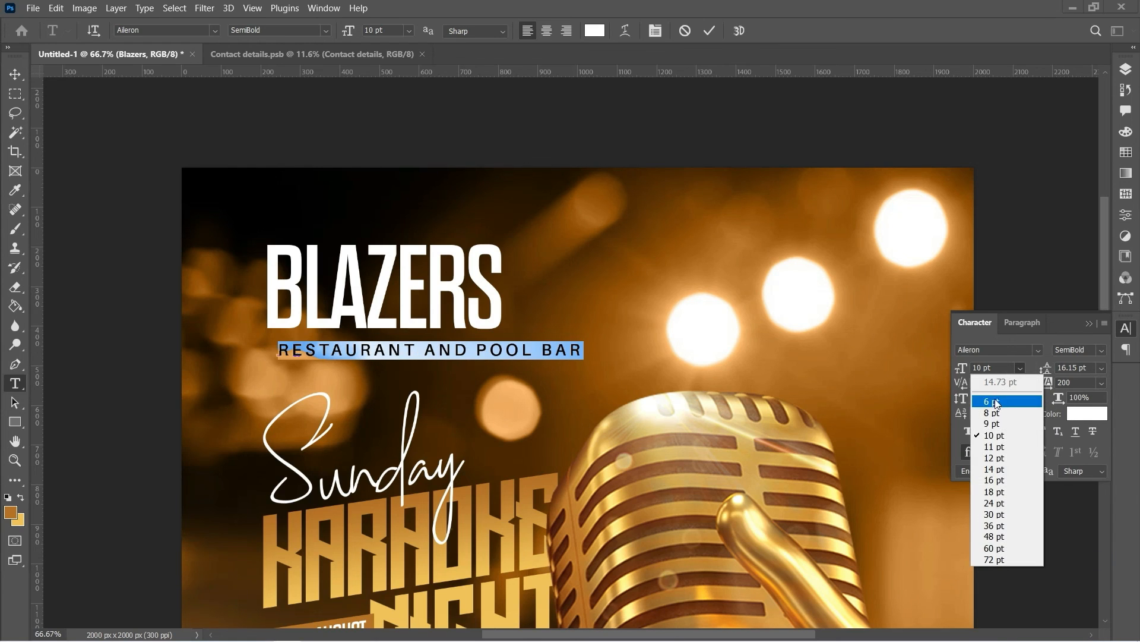
pyautogui.click(994, 399)
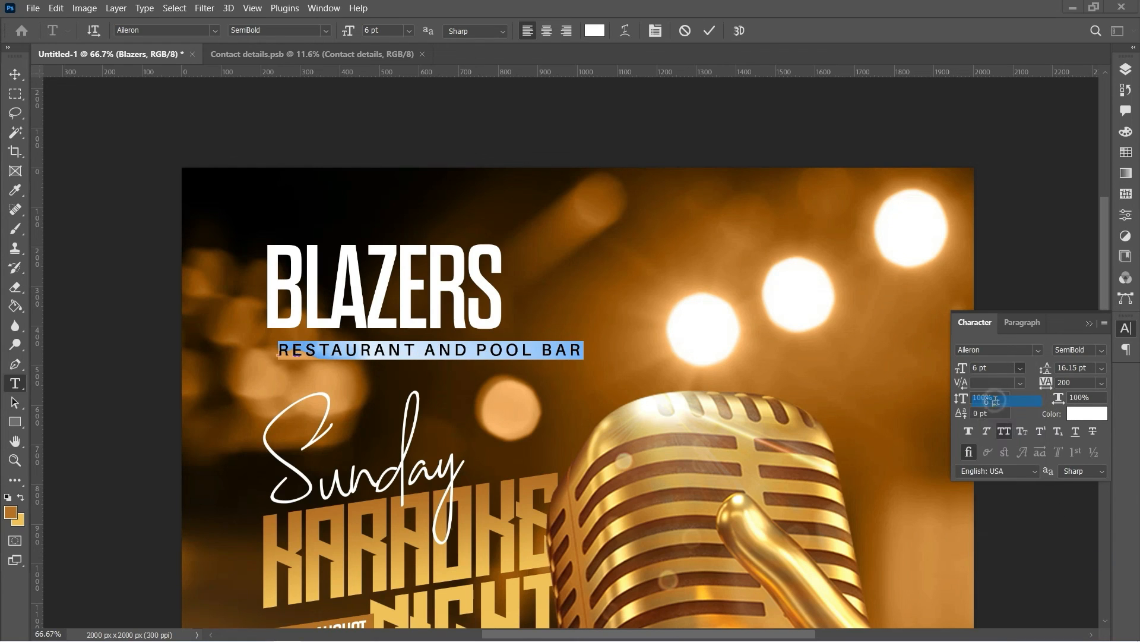
# Commit the subtitle and move it up close under BLAZERS
pyautogui.click(709, 34)
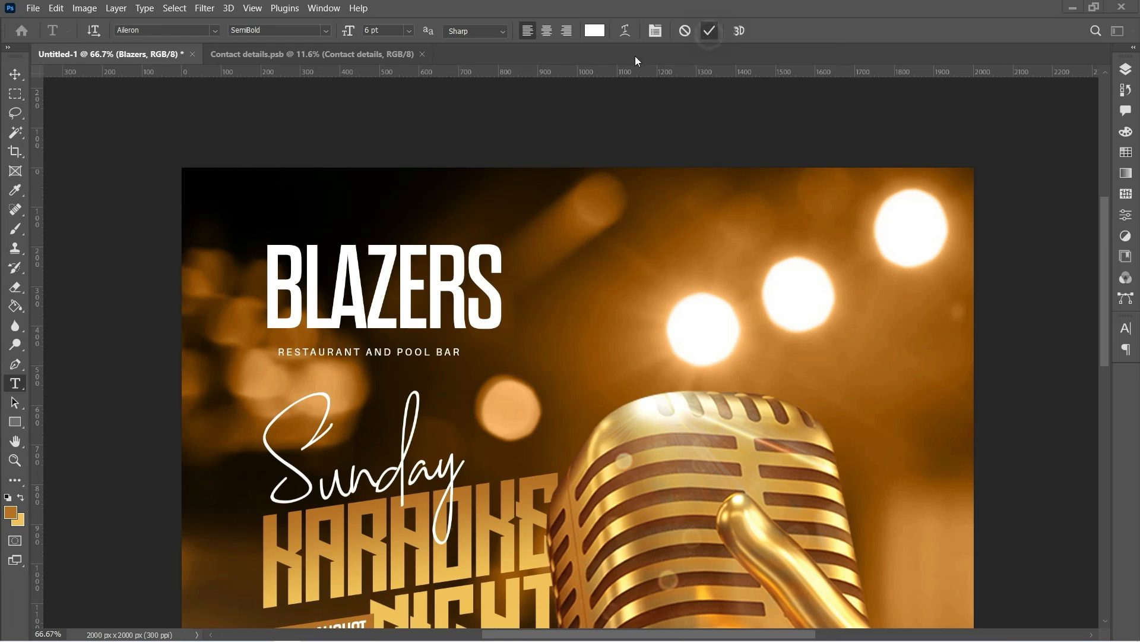
pyautogui.click(15, 77)
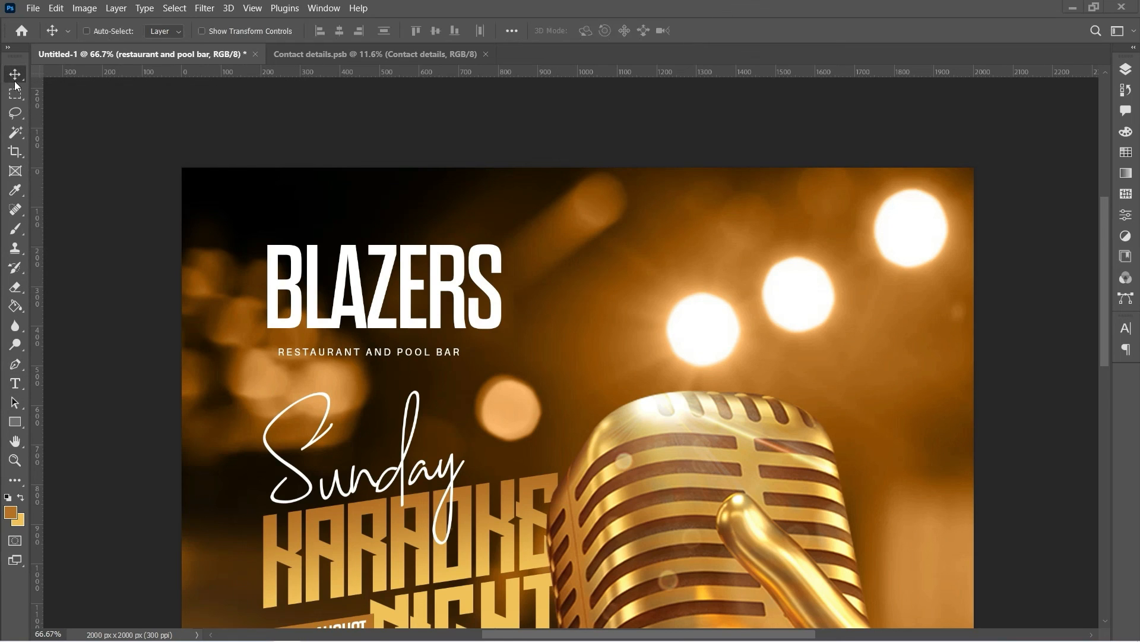
pyautogui.moveTo(414, 360); pyautogui.dragTo(412, 344)
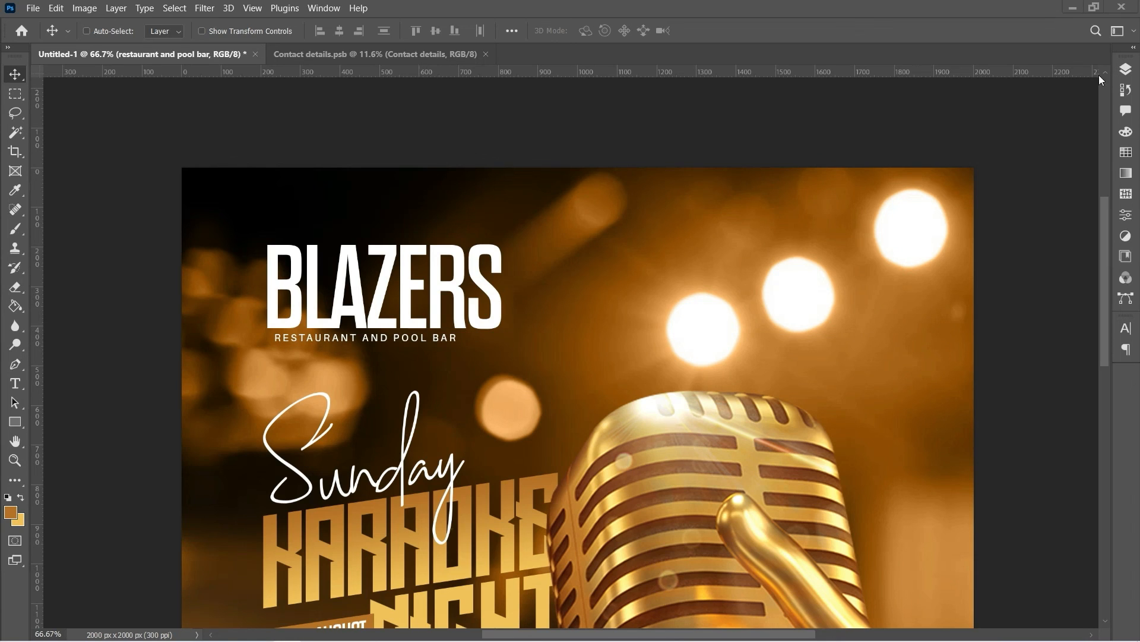
# Select the Blazers and subtitle layers, scale them down together, and nudge them into place
pyautogui.click(1126, 70)
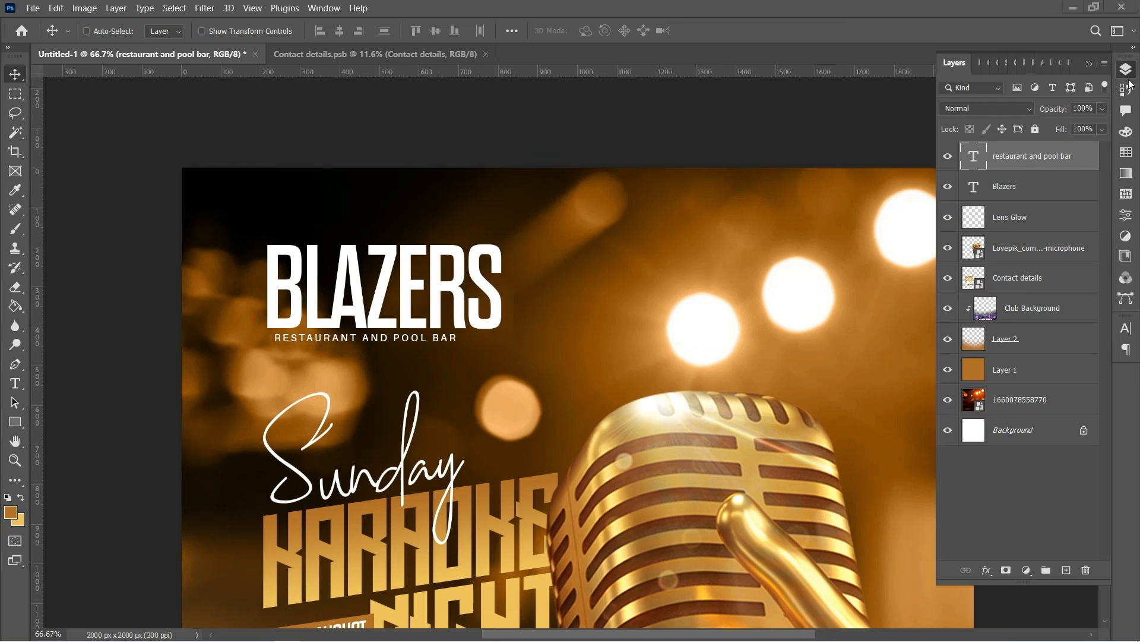
pyautogui.keyDown('shift'); pyautogui.click(1036, 186); pyautogui.keyUp('shift')
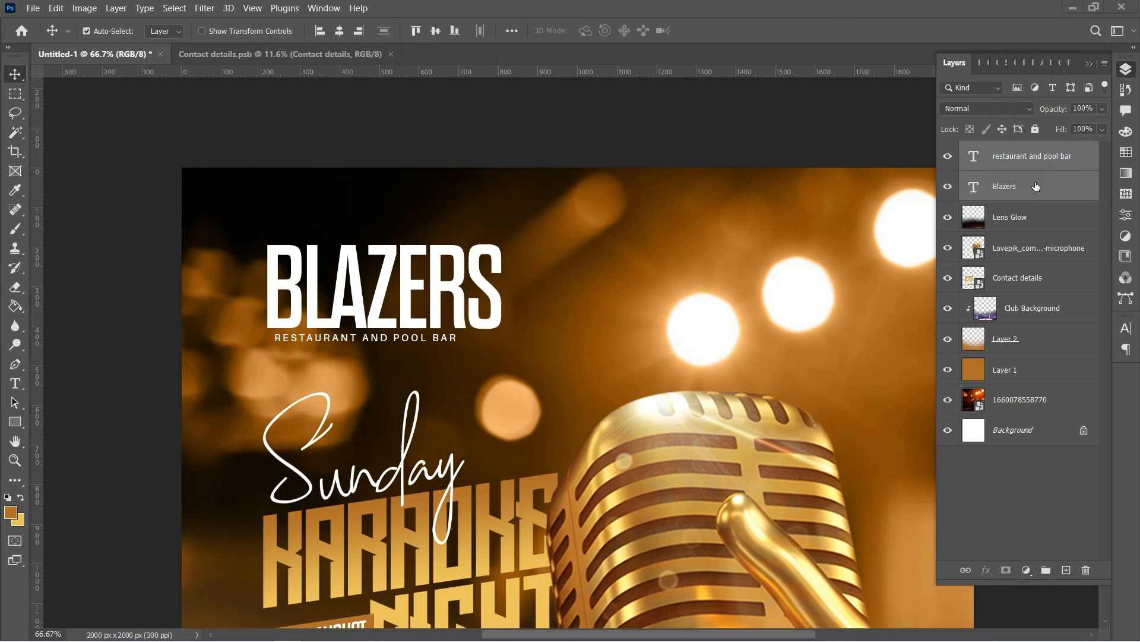
pyautogui.hotkey('ctrl', 't')
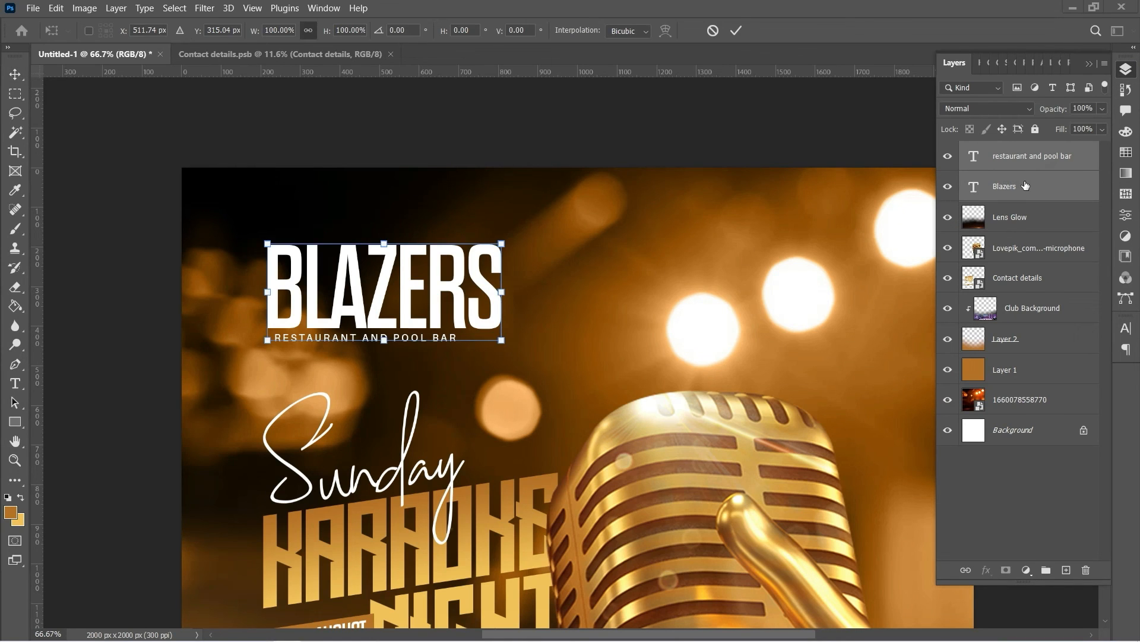
pyautogui.moveTo(502, 244); pyautogui.dragTo(439, 269)
pyautogui.press('Return')
pyautogui.moveTo(356, 287); pyautogui.dragTo(312, 280)
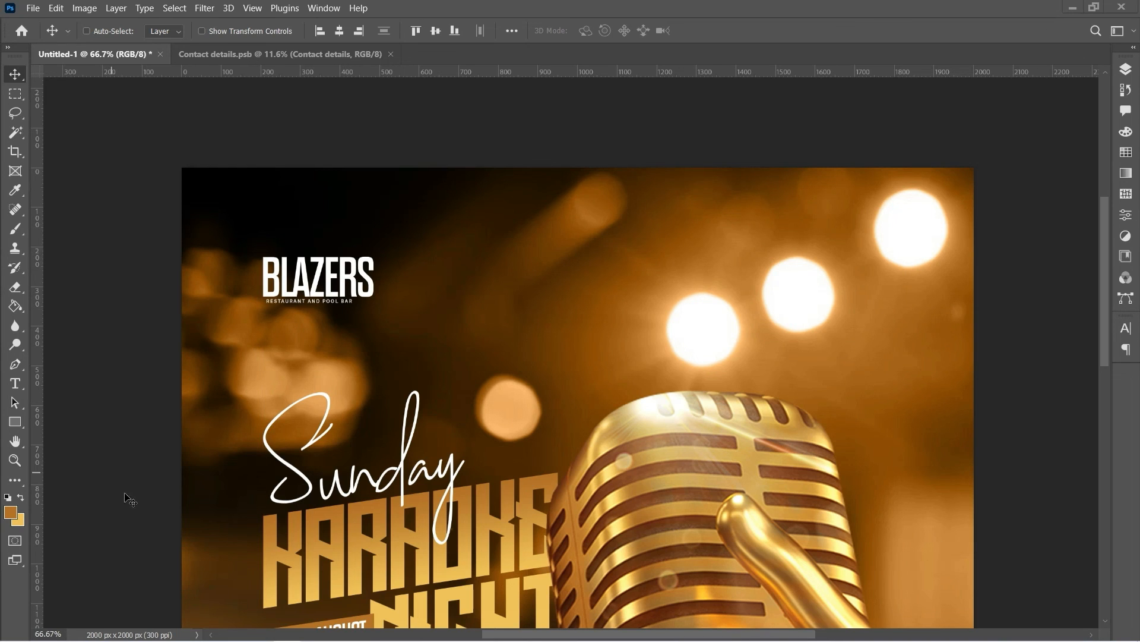
# Zoom out to 50% to see the whole poster
pyautogui.click(15, 460)
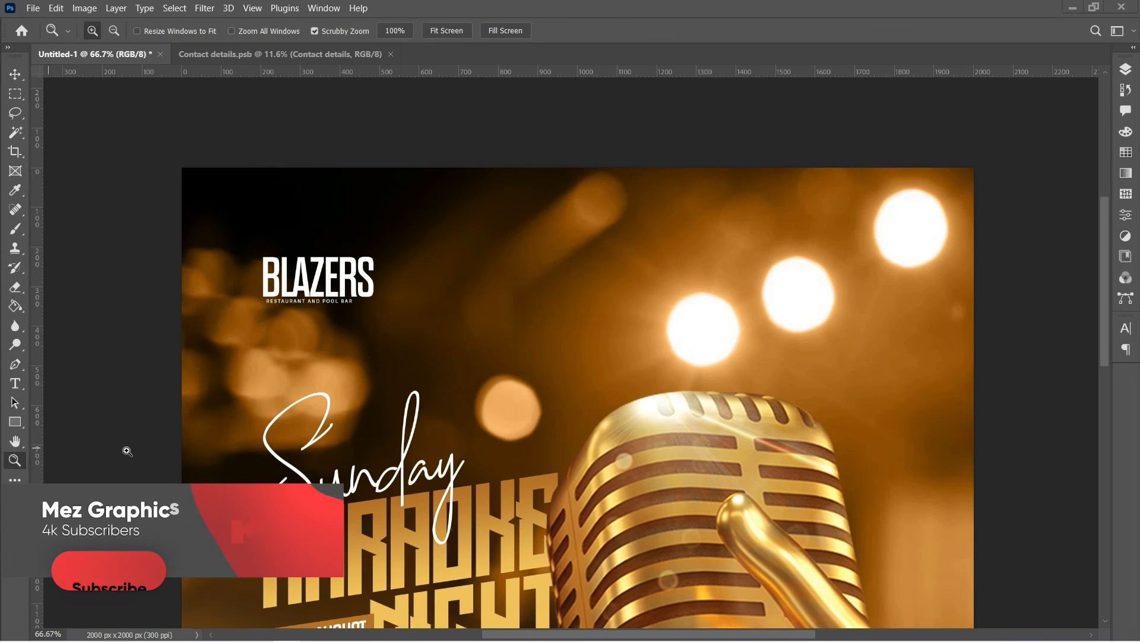
pyautogui.keyDown('alt'); pyautogui.click(426, 448); pyautogui.keyUp('alt')
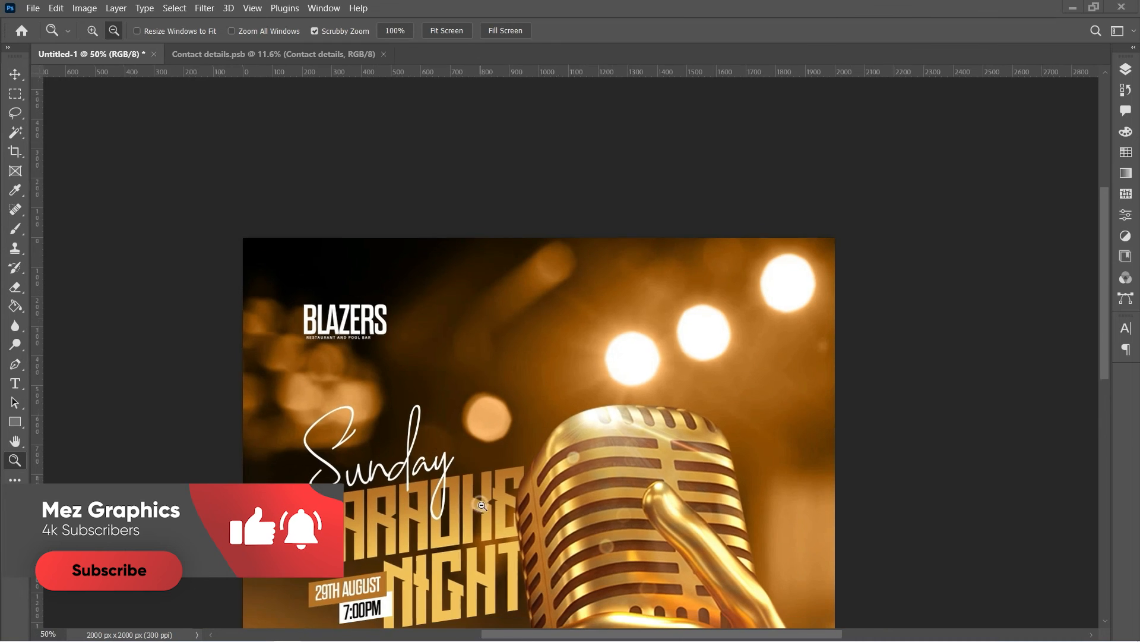
pyautogui.keyDown('alt'); pyautogui.click(482, 506); pyautogui.keyUp('alt')
pyautogui.scroll(-3, 508, 496)
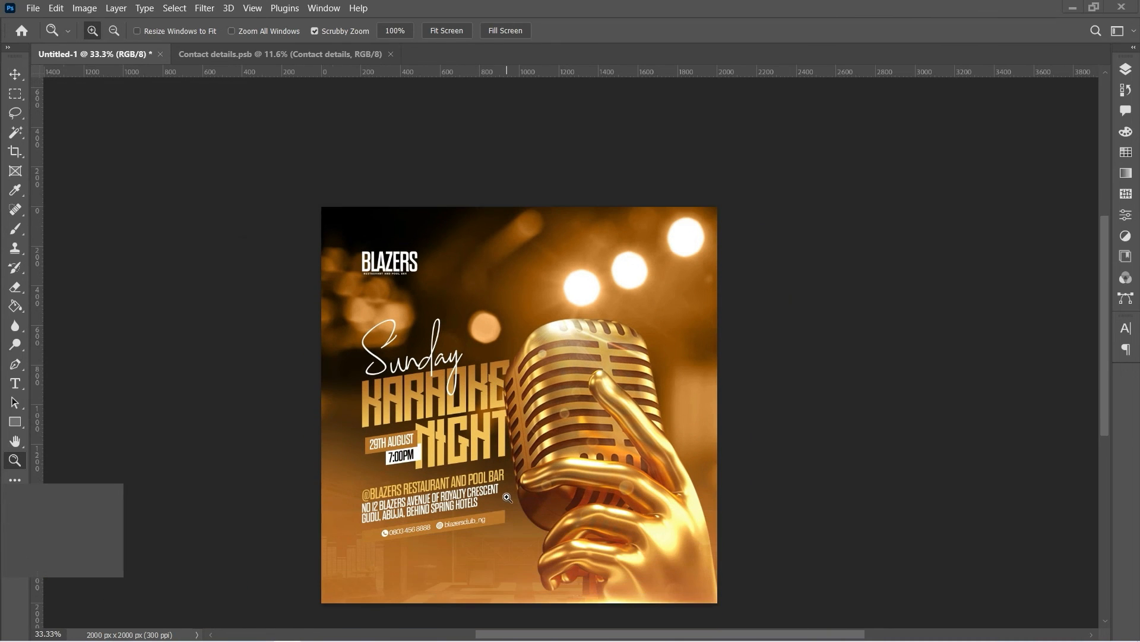
pyautogui.scroll(-2, 508, 496)
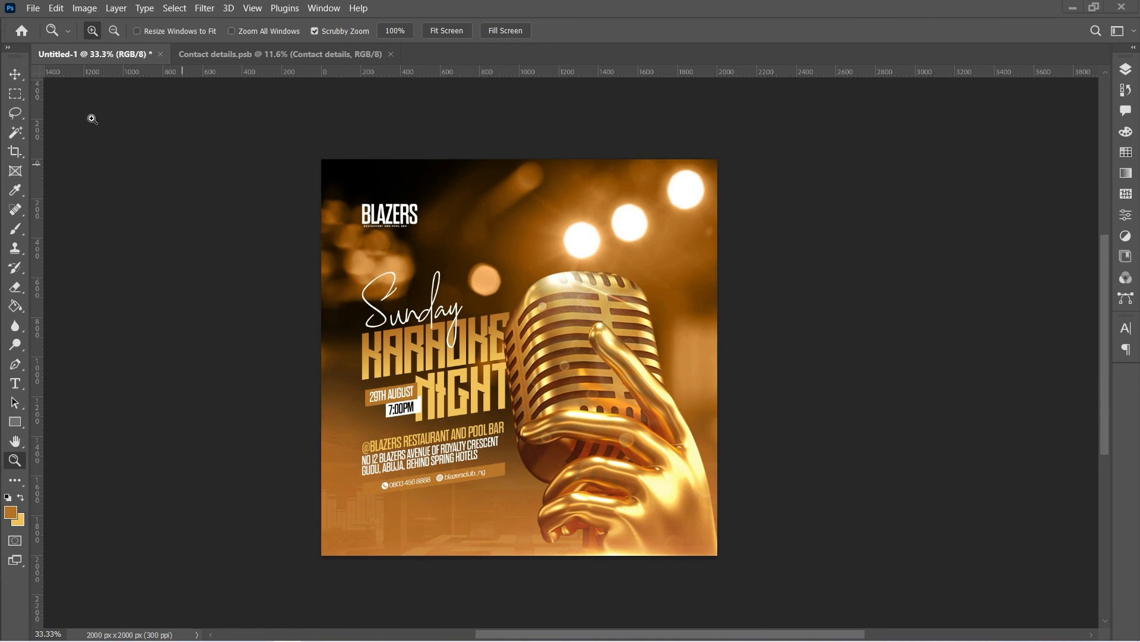
# Scale the logo and subtitle down again to about 87%, then check the layers beneath
pyautogui.click(15, 74)
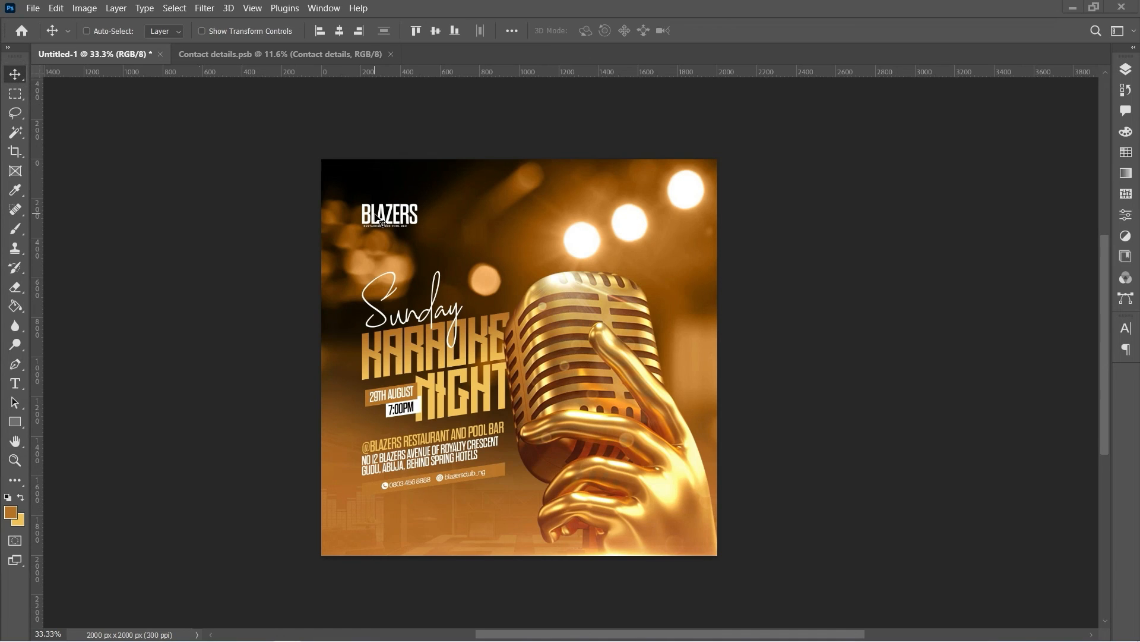
pyautogui.hotkey('ctrl', 't')
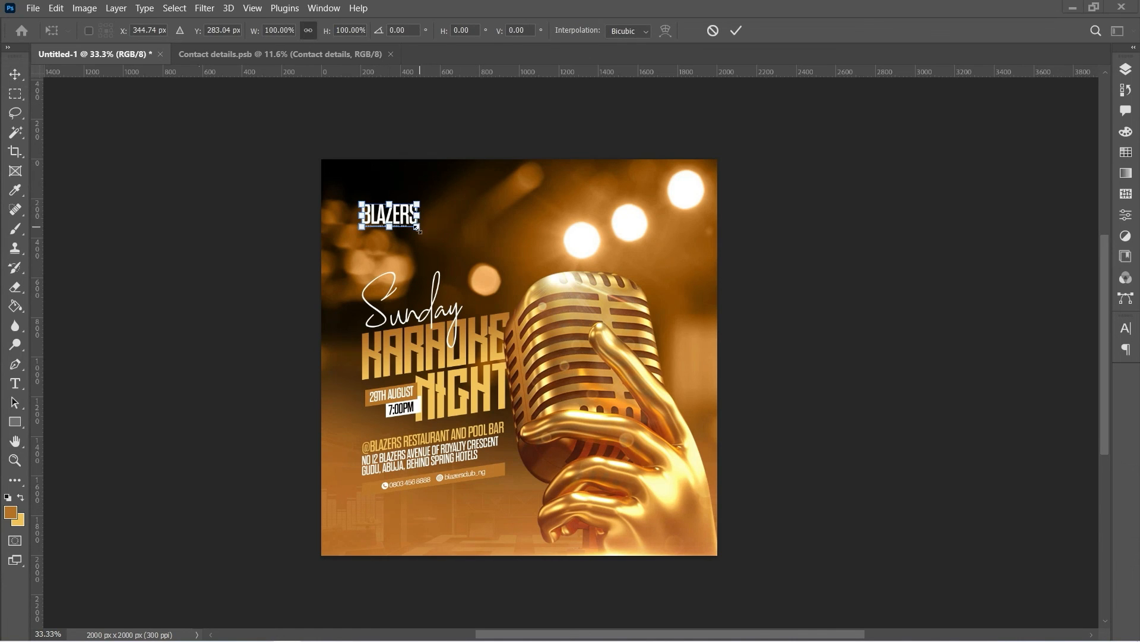
pyautogui.moveTo(416, 229); pyautogui.dragTo(413, 231)
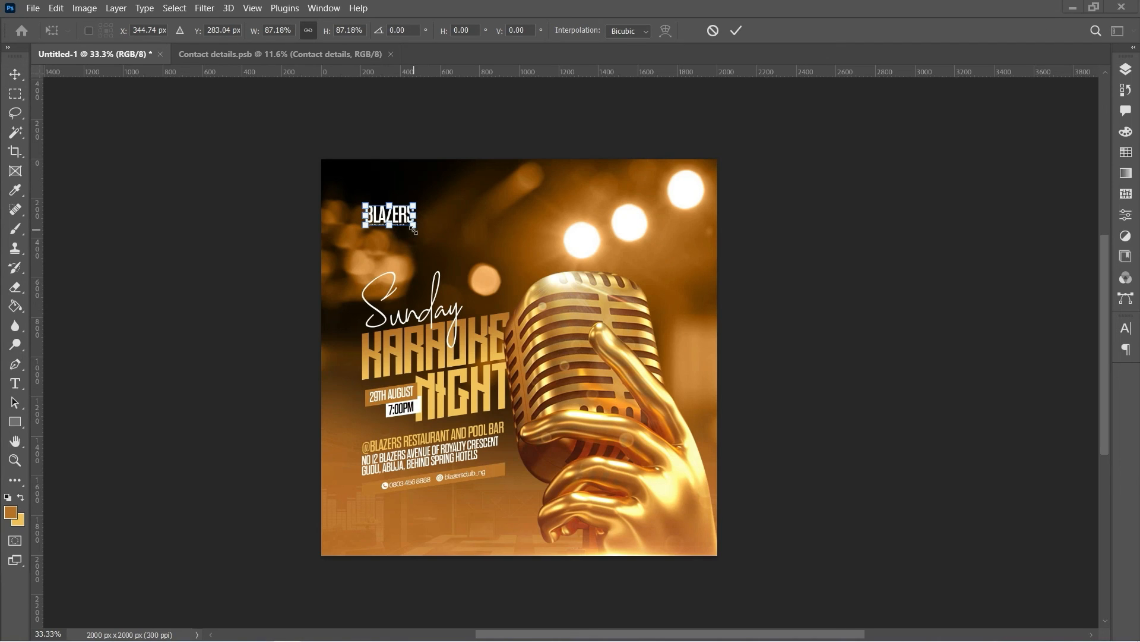
pyautogui.moveTo(412, 231); pyautogui.dragTo(408, 234)
pyautogui.press('Return')
pyautogui.rightClick(392, 225)
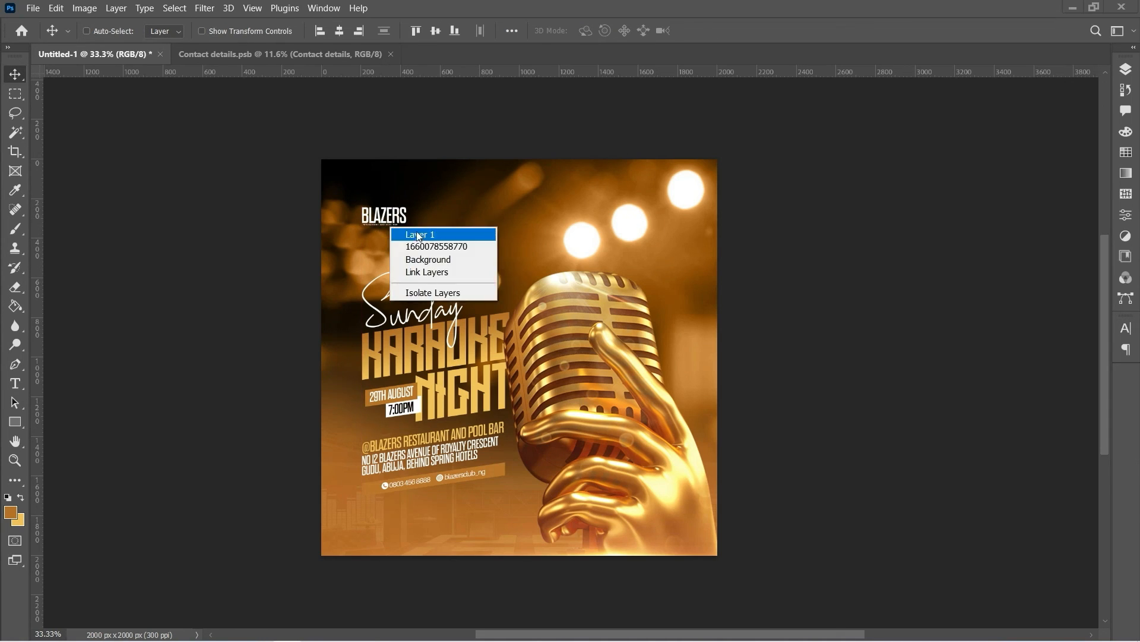
pyautogui.click(408, 232)
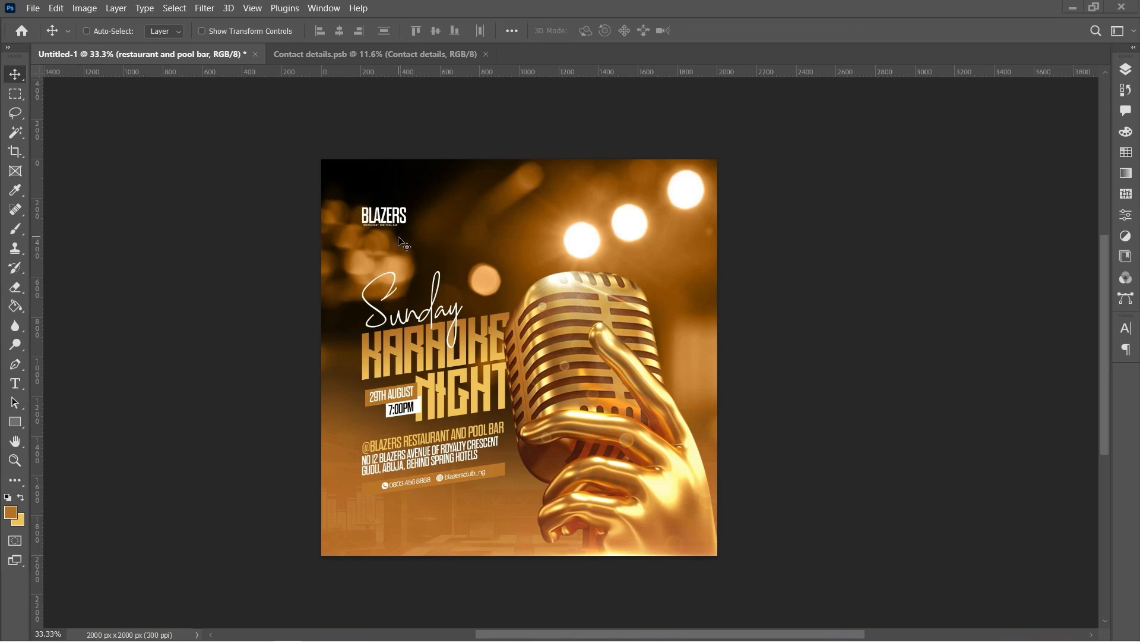